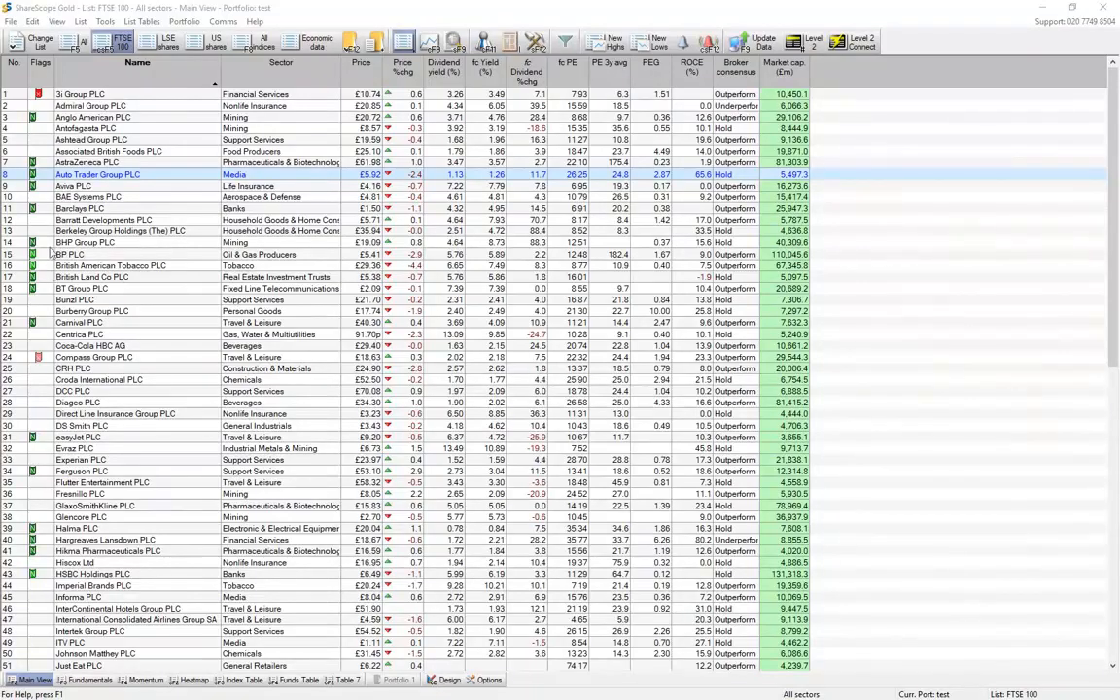
mouse_move(258, 146)
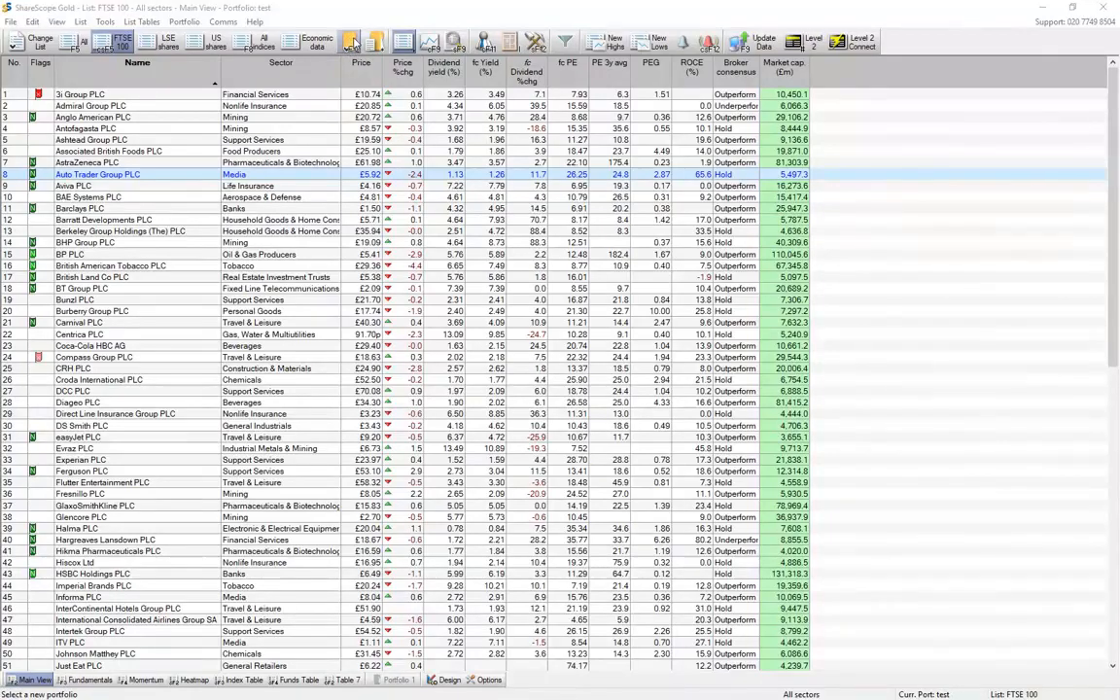
click(351, 43)
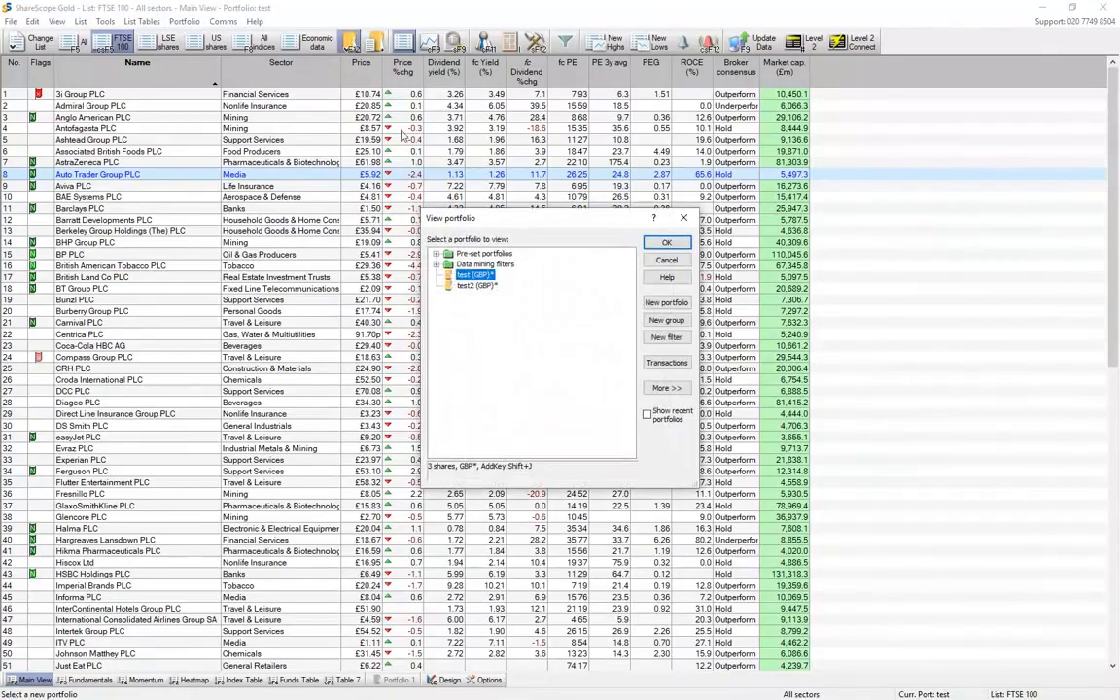
click(665, 260)
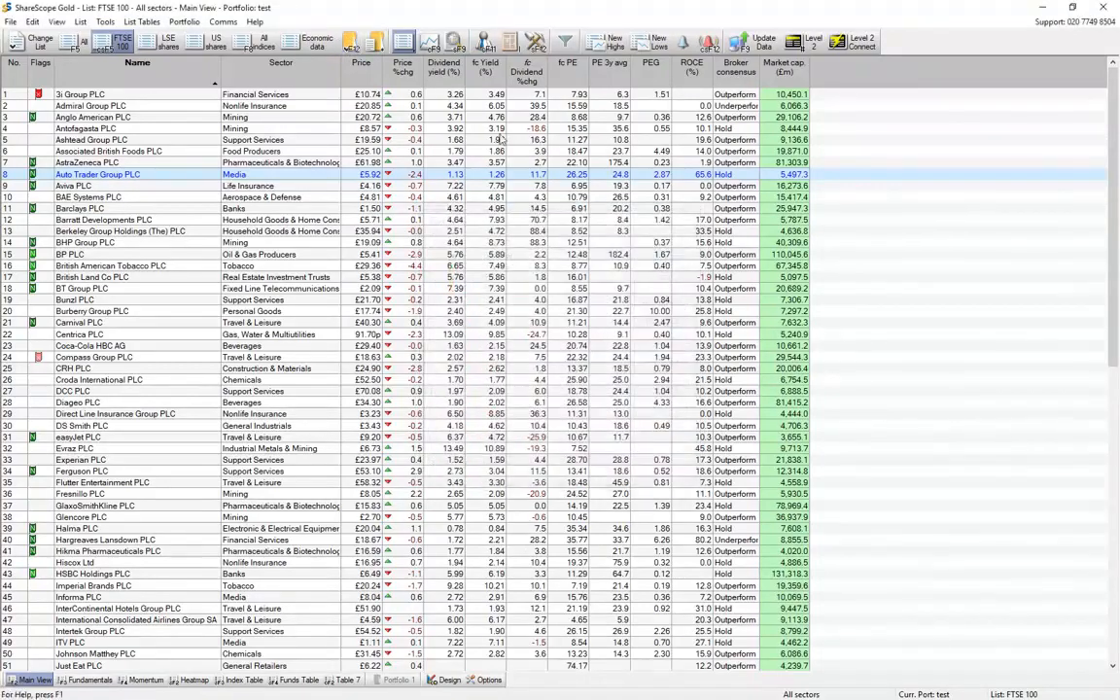
Step: Start a new portfolio named "My ISA" with British Pounds (GBP) as its currency
click(351, 46)
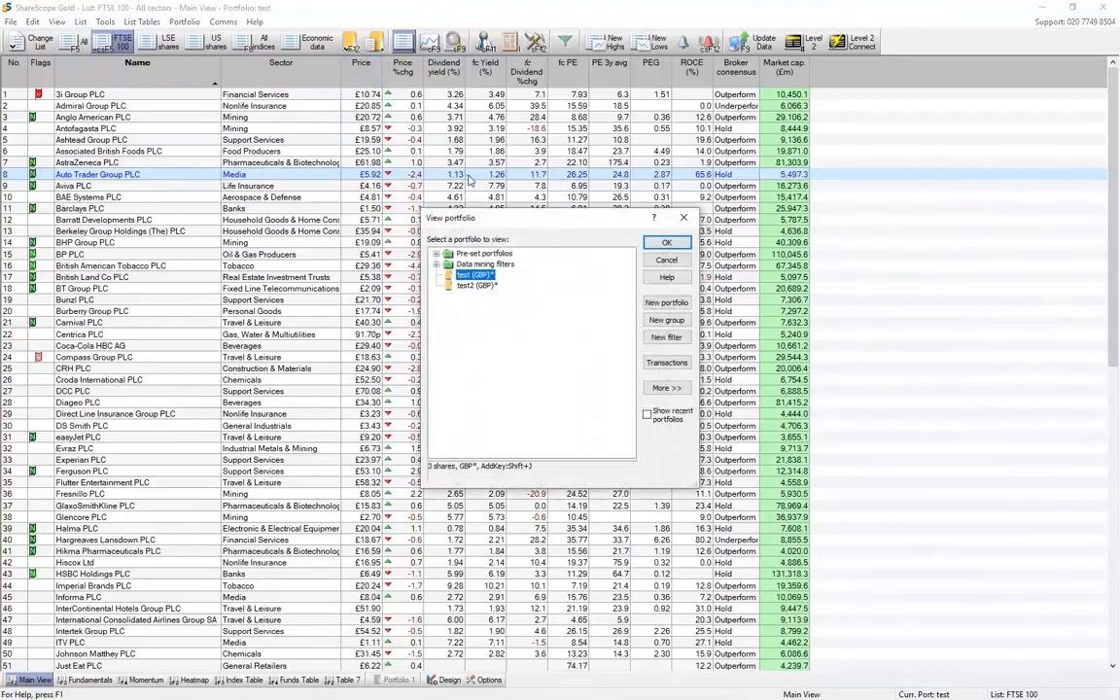
click(665, 307)
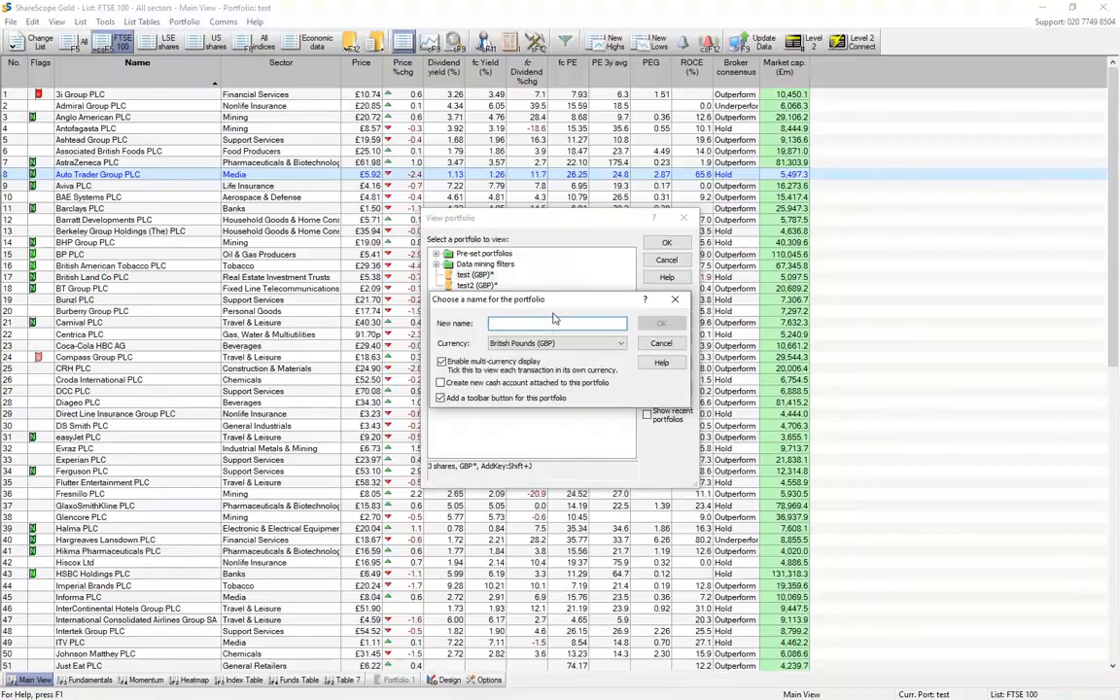
text(My ISA)
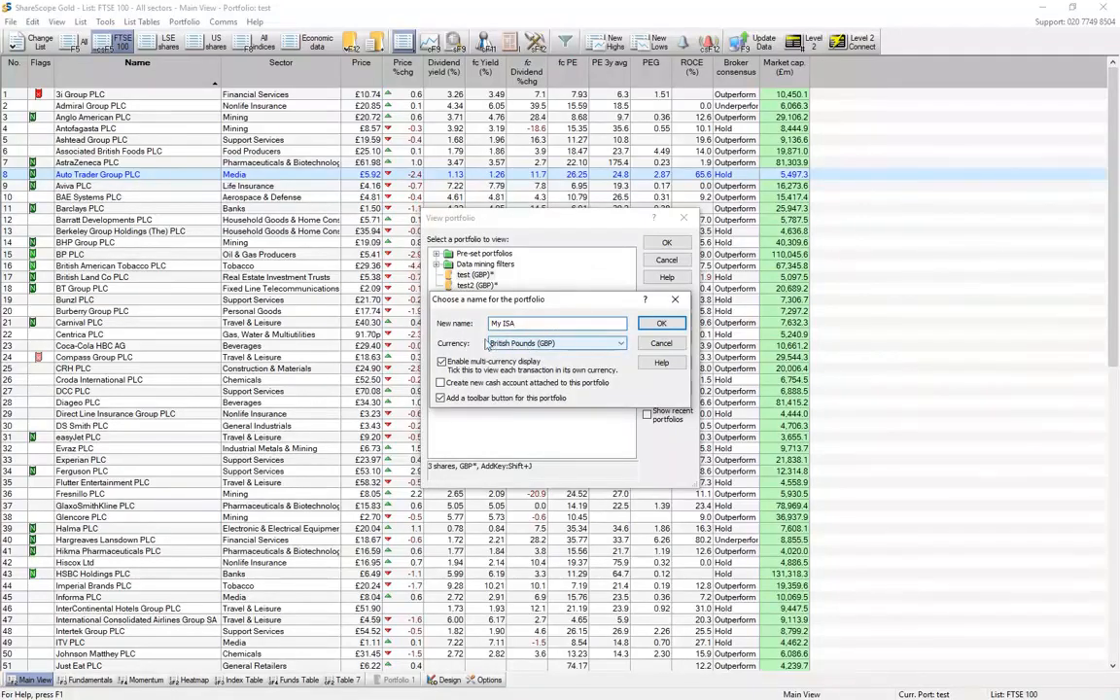
click(561, 345)
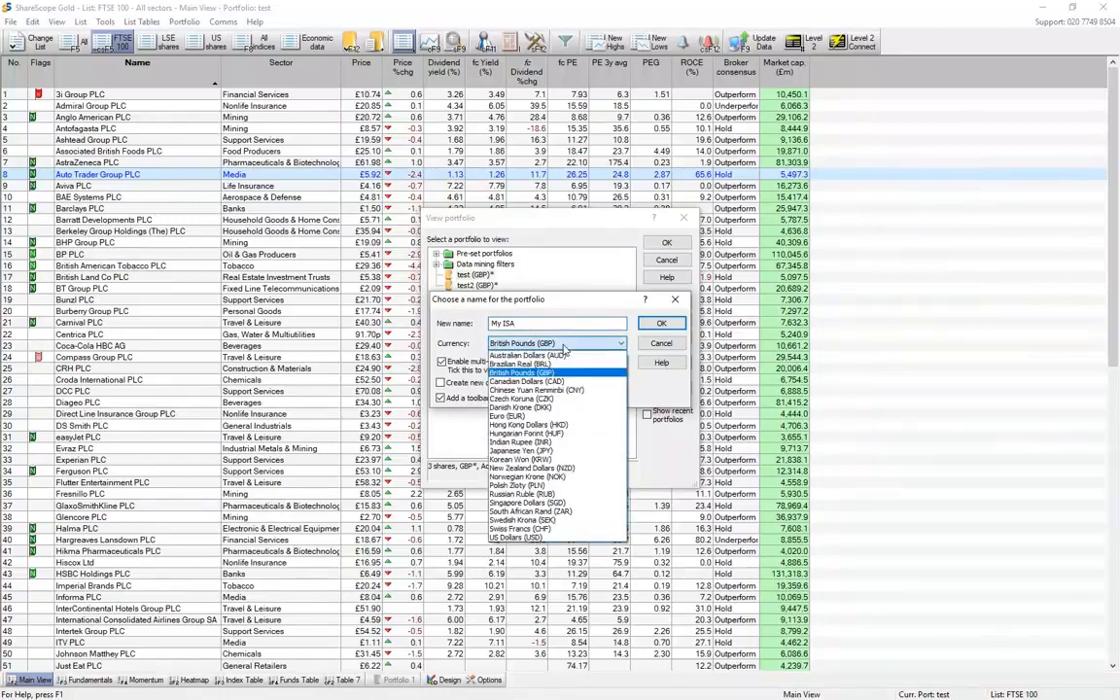
click(562, 345)
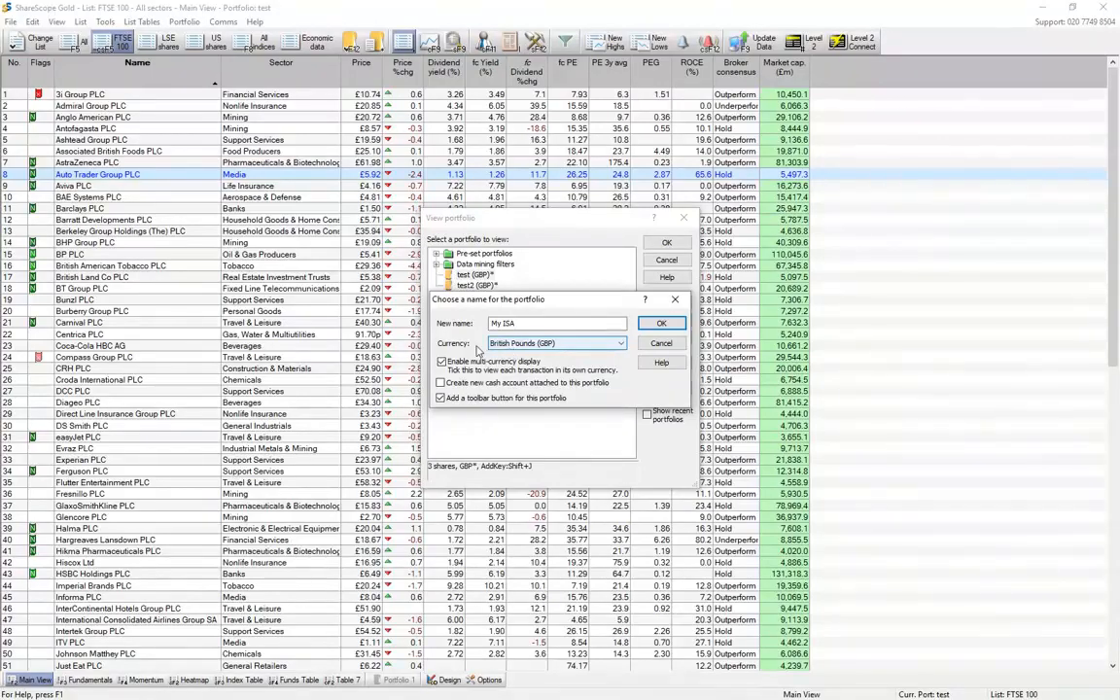
Step: Create the portfolio without a toolbar button and with its own attached cash account named "My ISA" in British Pounds
click(441, 383)
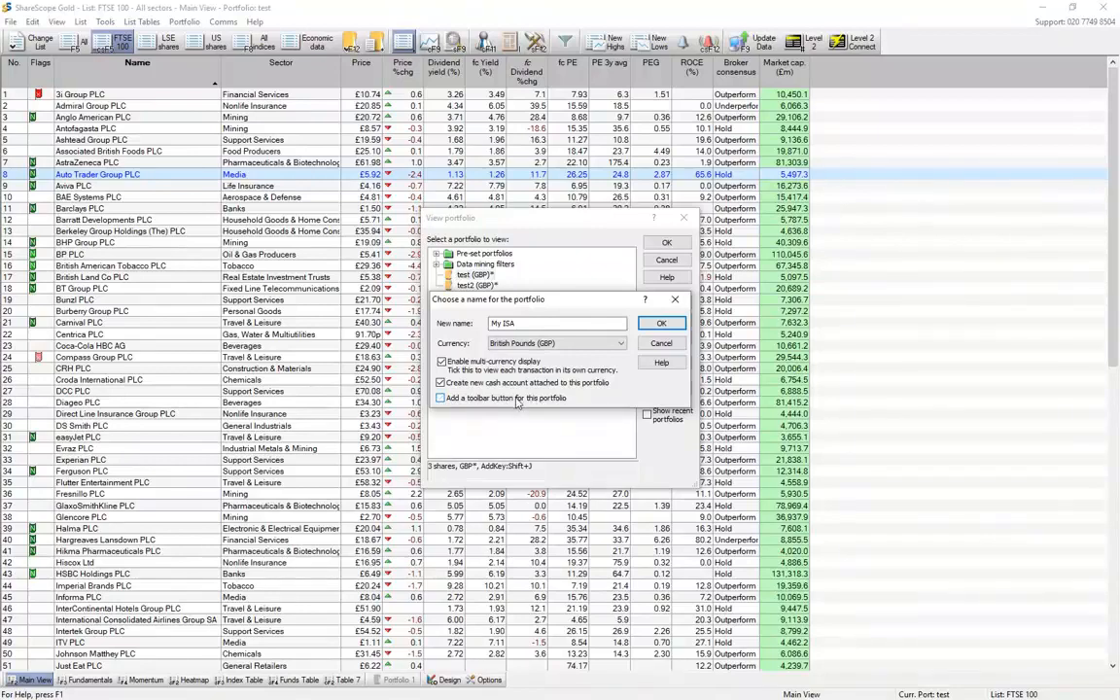
click(525, 401)
click(662, 324)
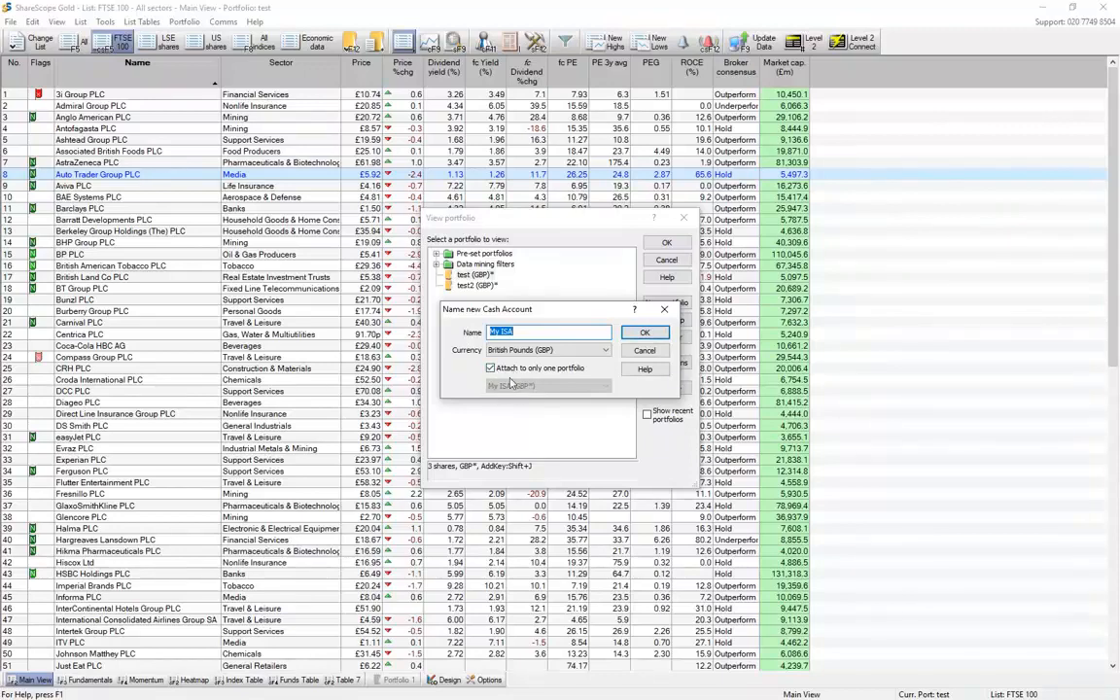
click(645, 331)
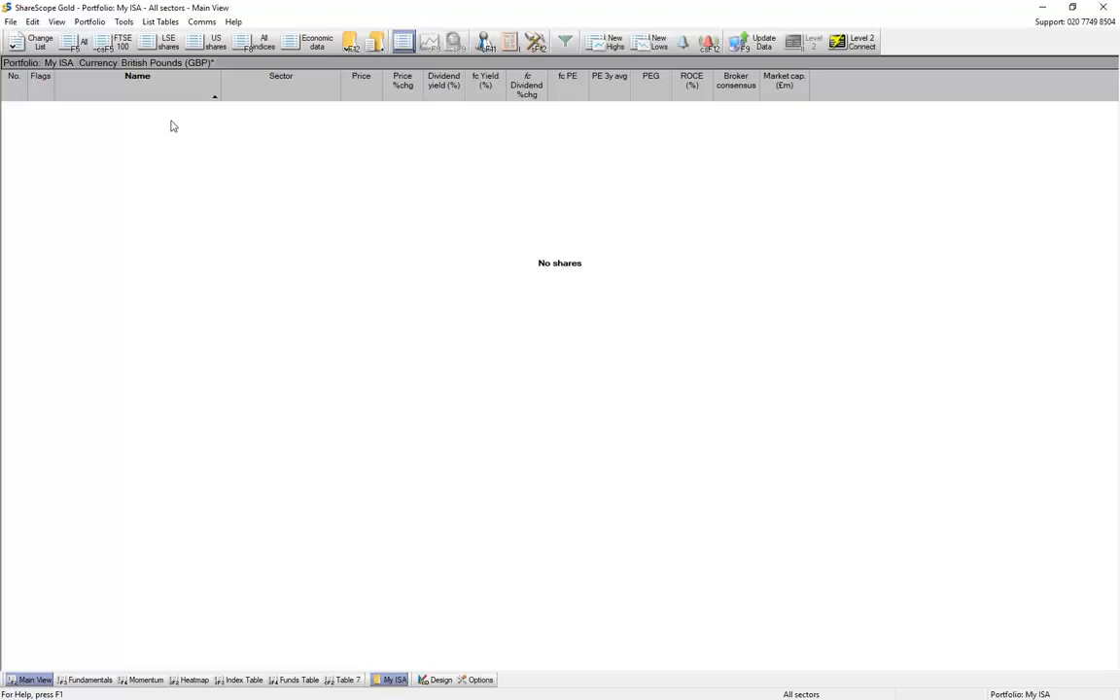
Step: Add BHP Group PLC from the FTSE 100 list to the My ISA portfolio and show that portfolio
click(114, 47)
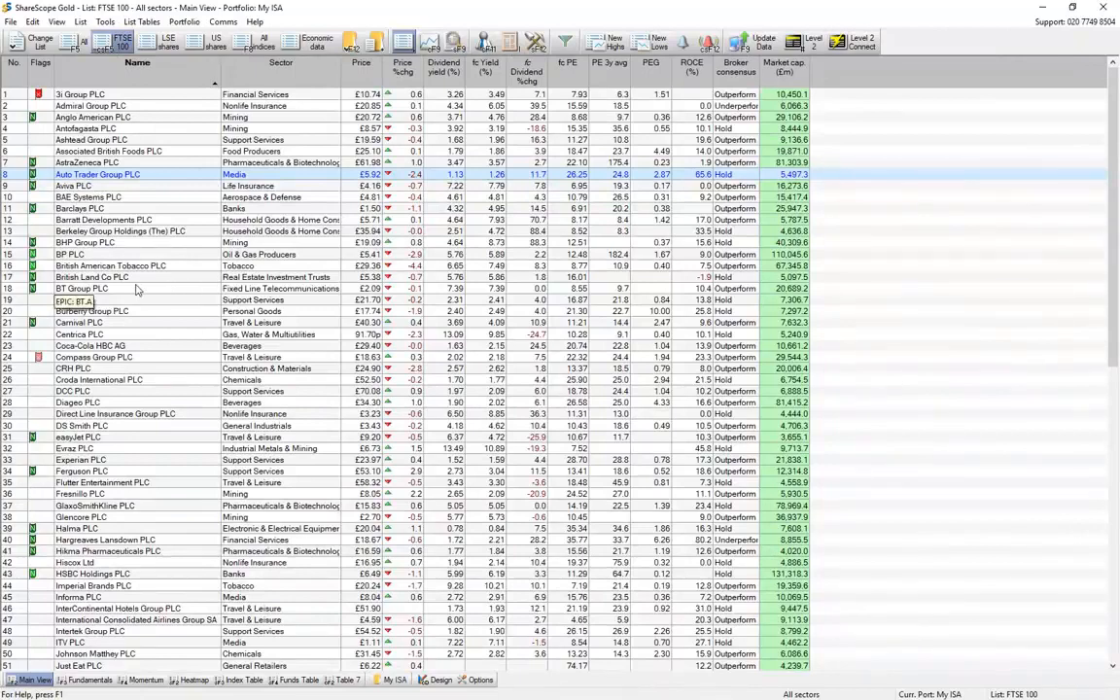
click(141, 244)
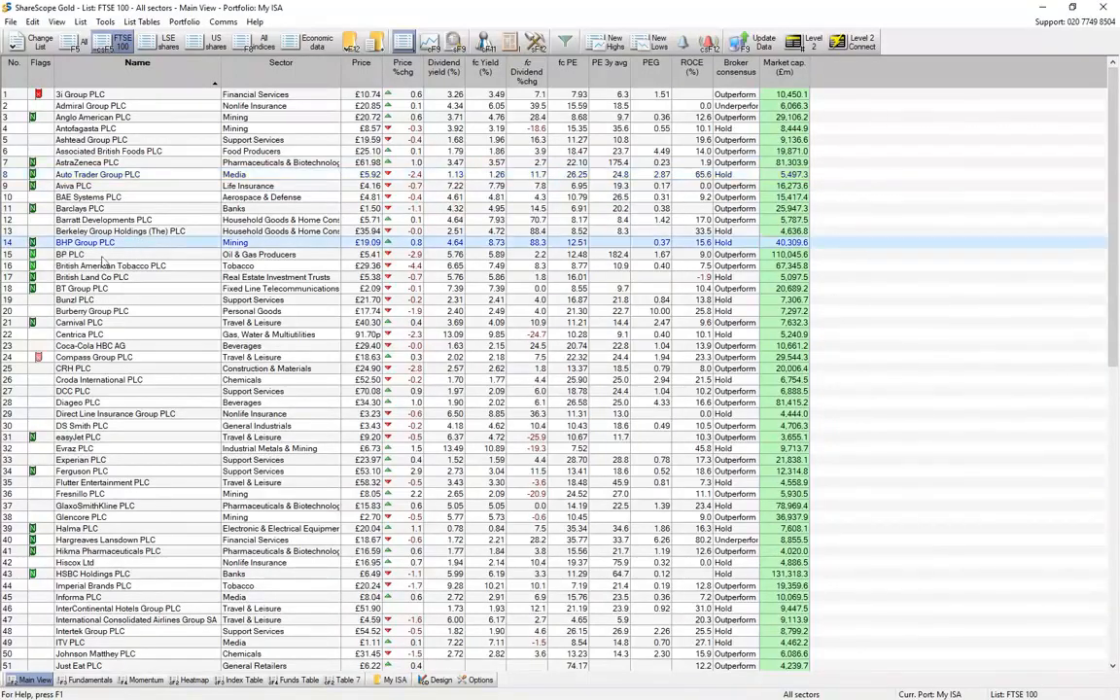
right_click(140, 246)
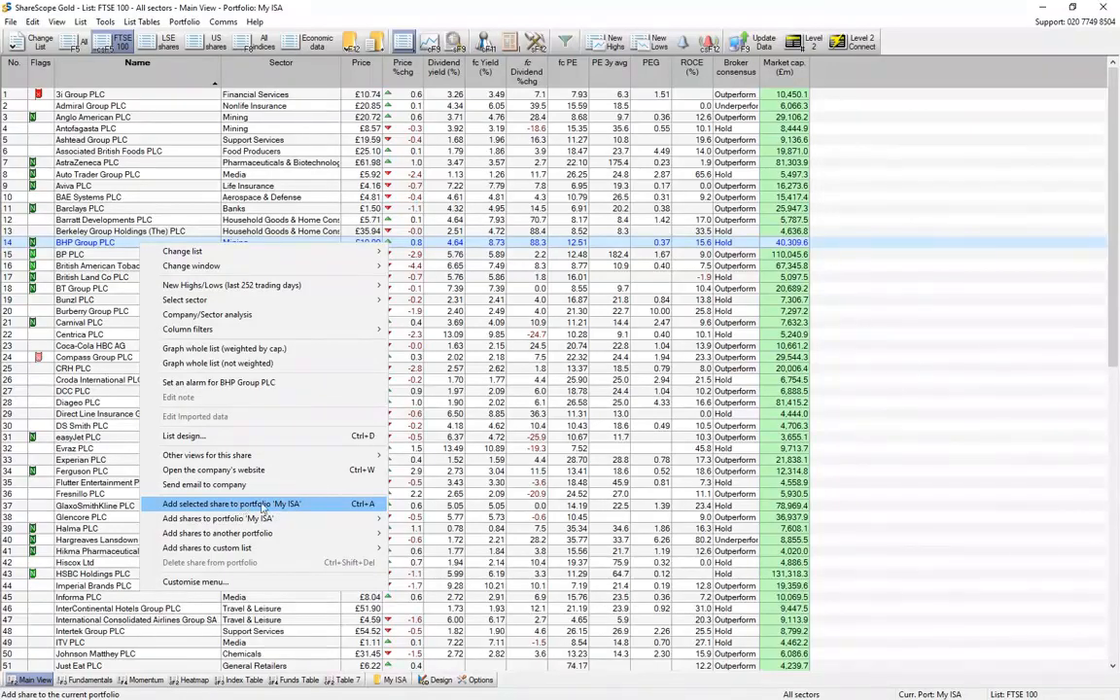
click(324, 506)
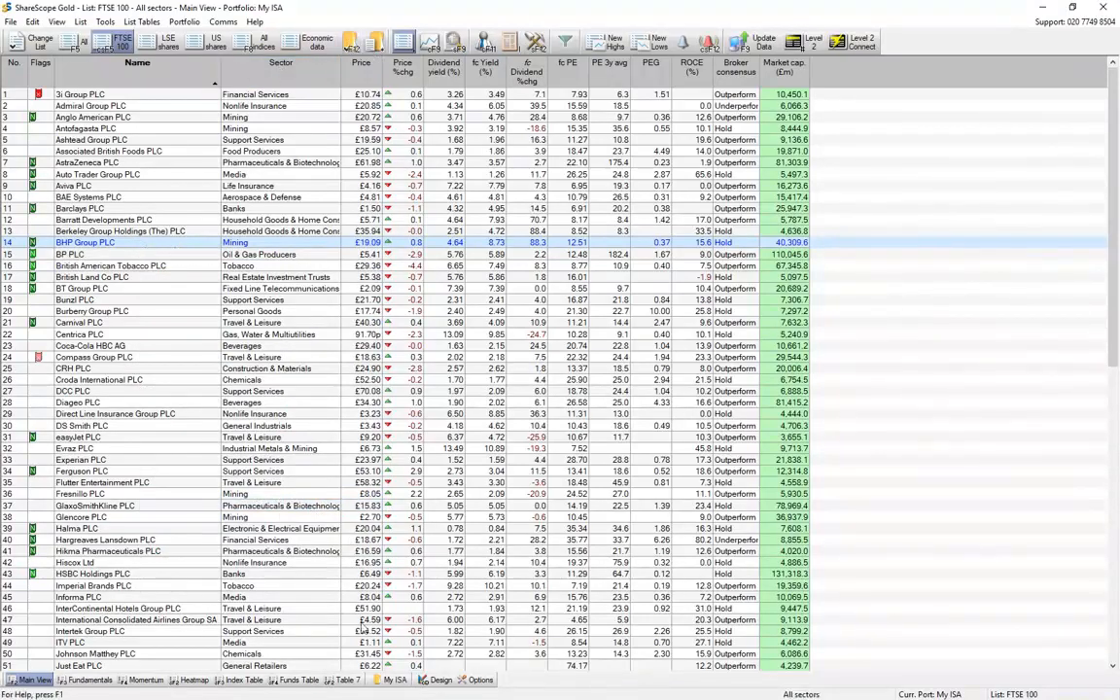
click(387, 681)
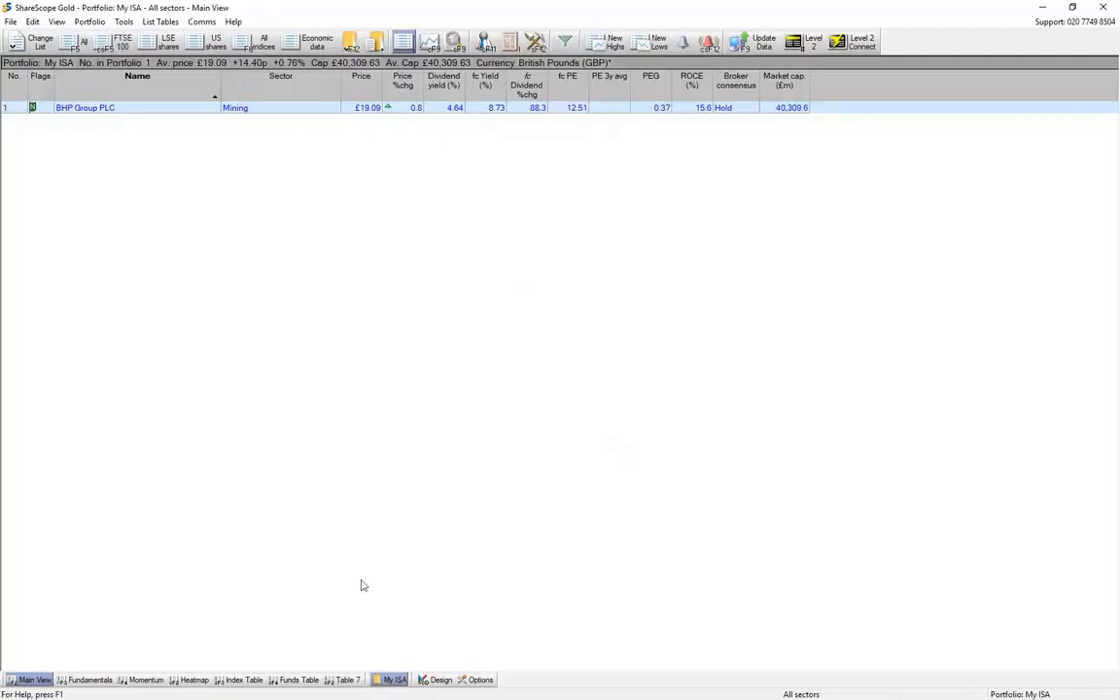
Step: Add CLS Holdings PLC to the My ISA portfolio by searching all shares for "cli"
right_click(188, 166)
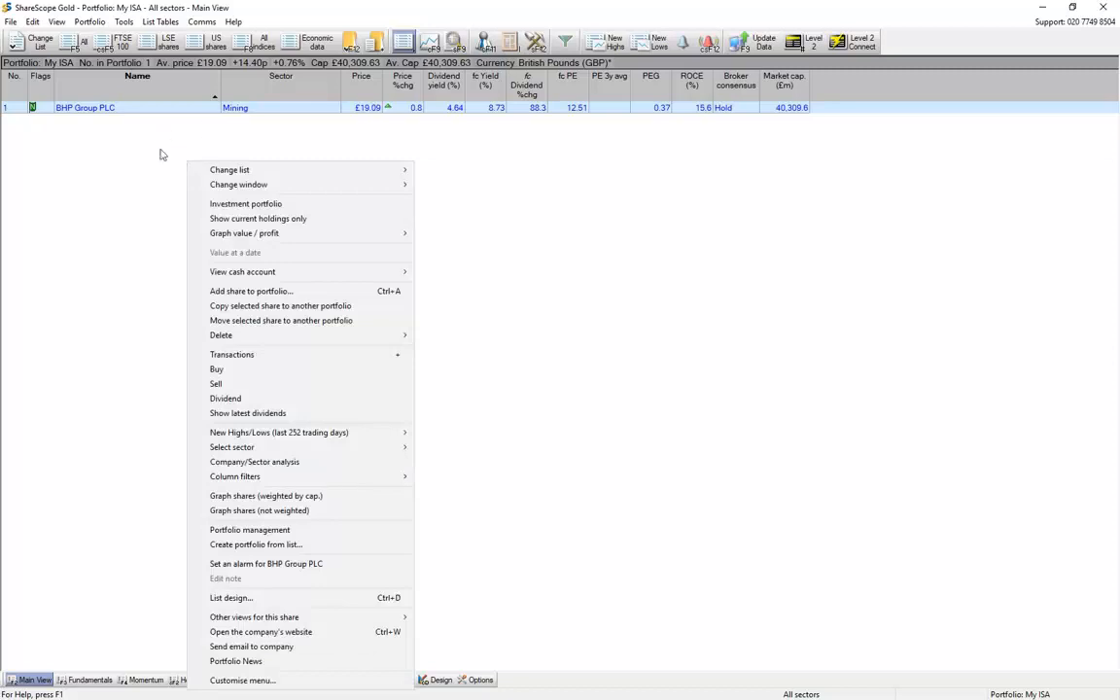
mouse_move(261, 192)
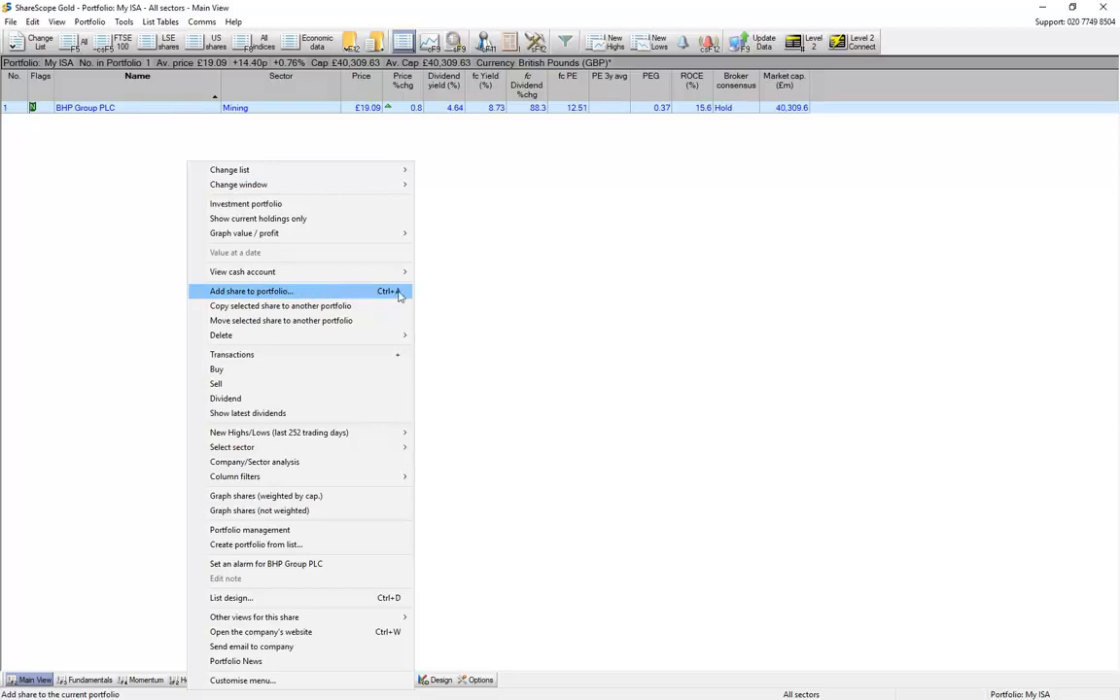
click(356, 294)
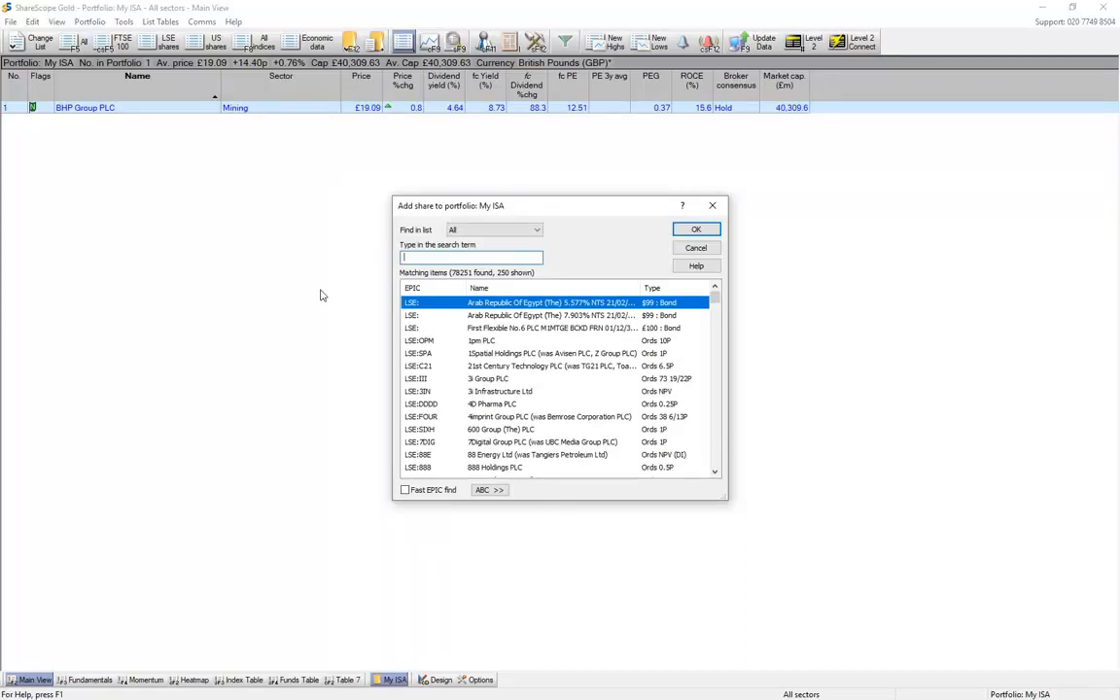
text(cli)
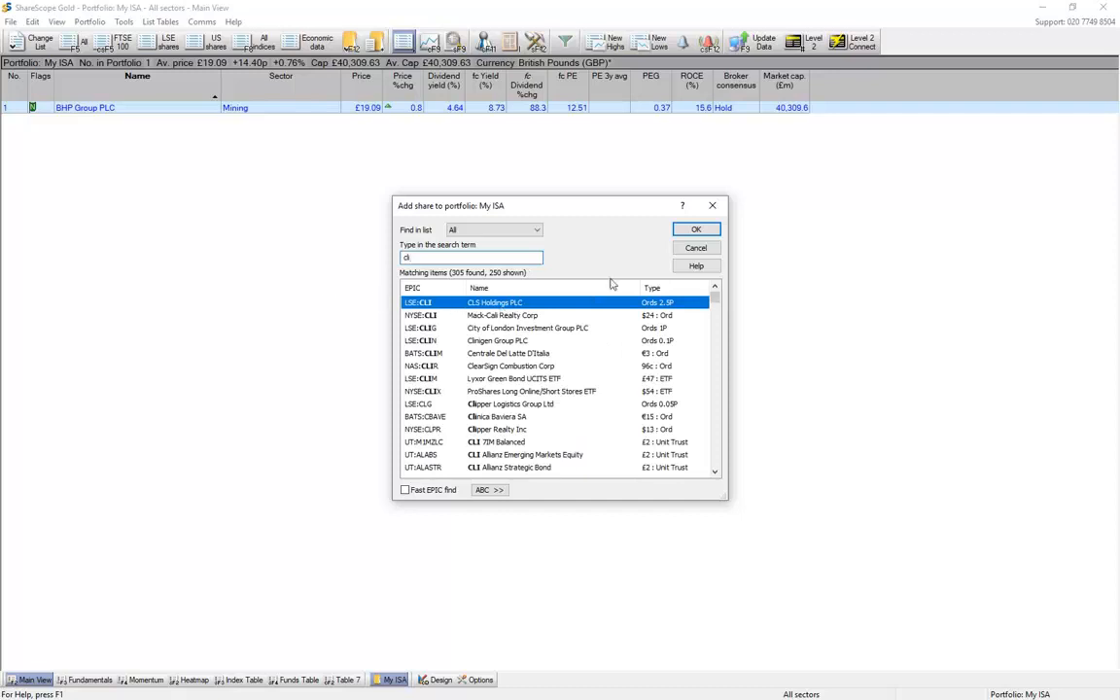
click(696, 231)
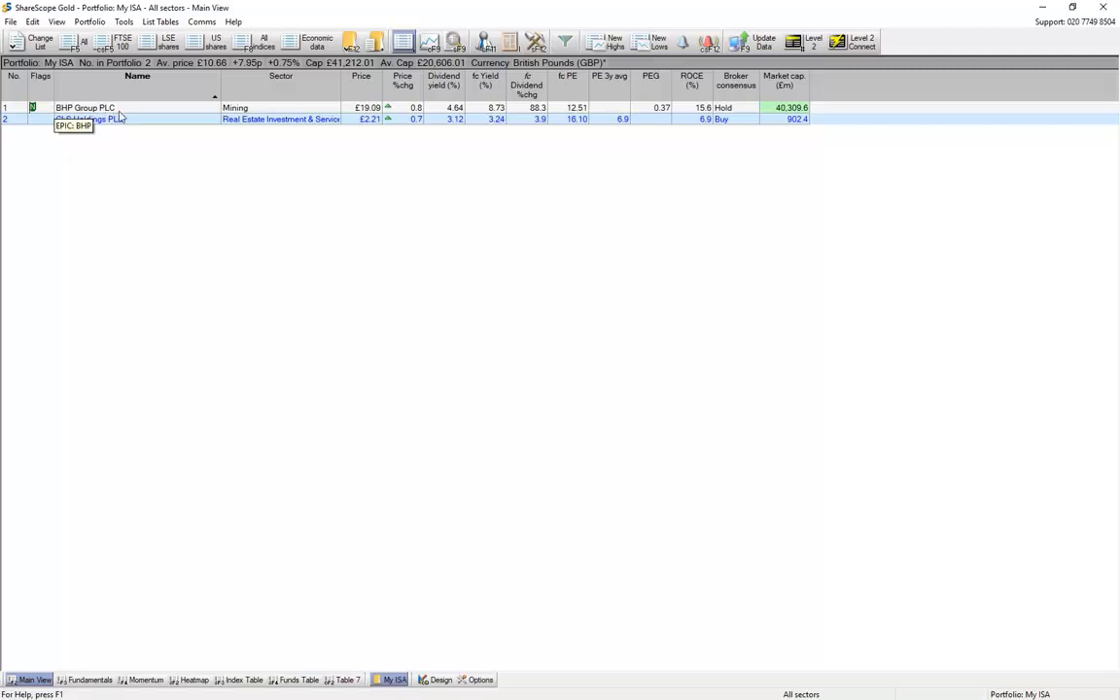
Step: Try to find Virgin Money for the portfolio by searching all shares for "virgin mo"
key(Insert)
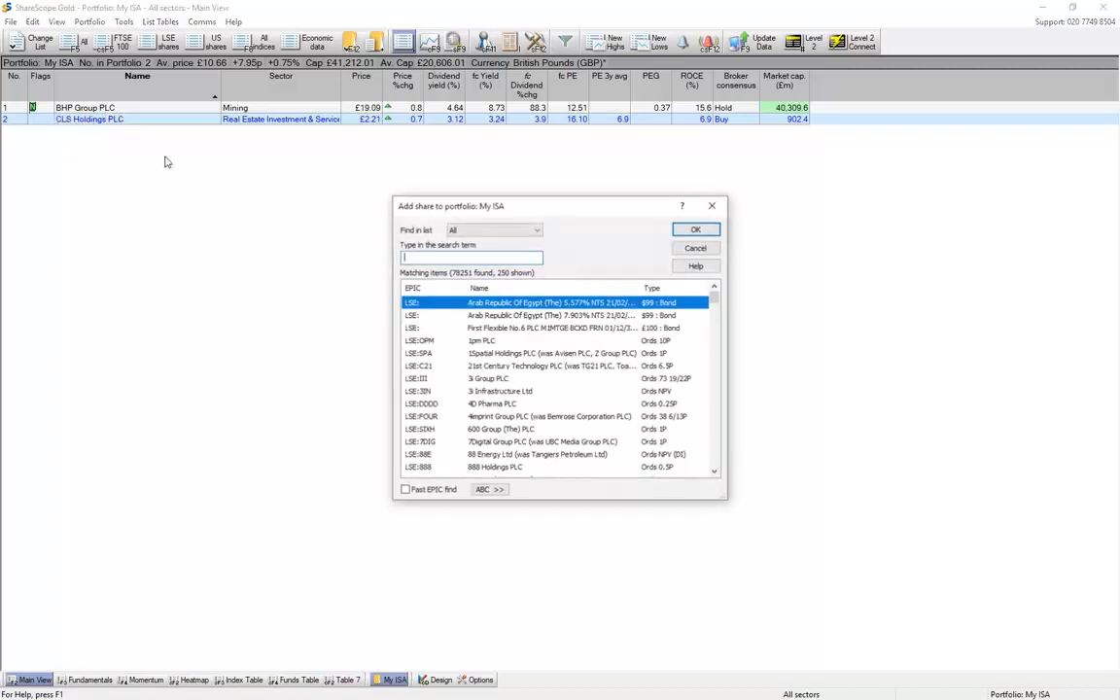
text(virgin)
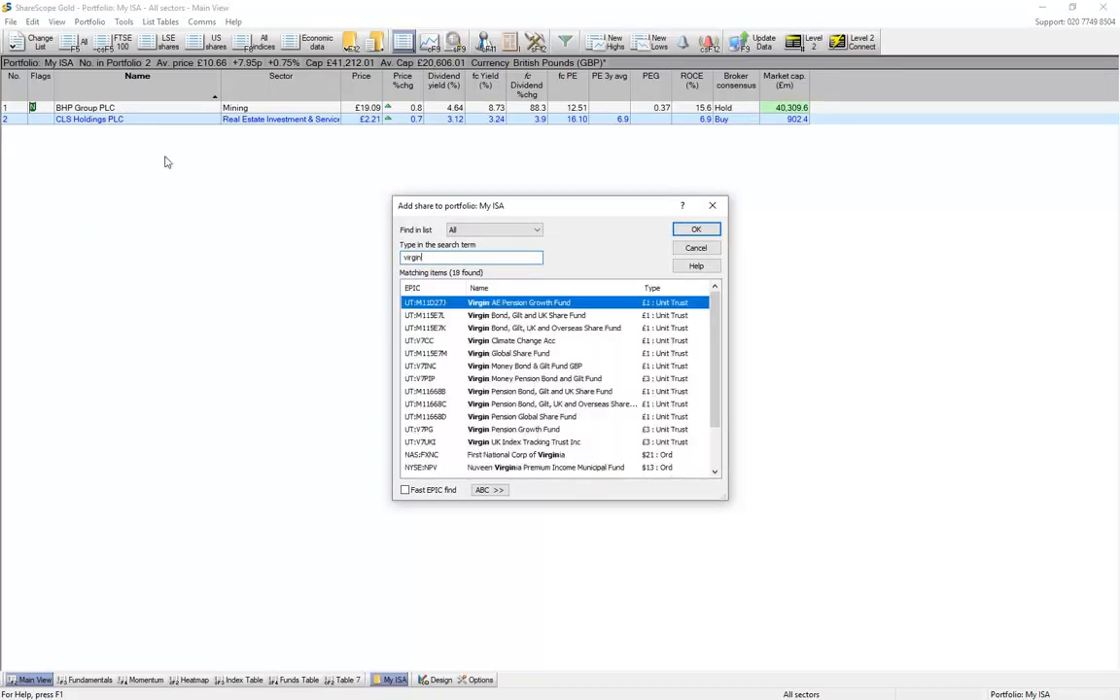
text( mo)
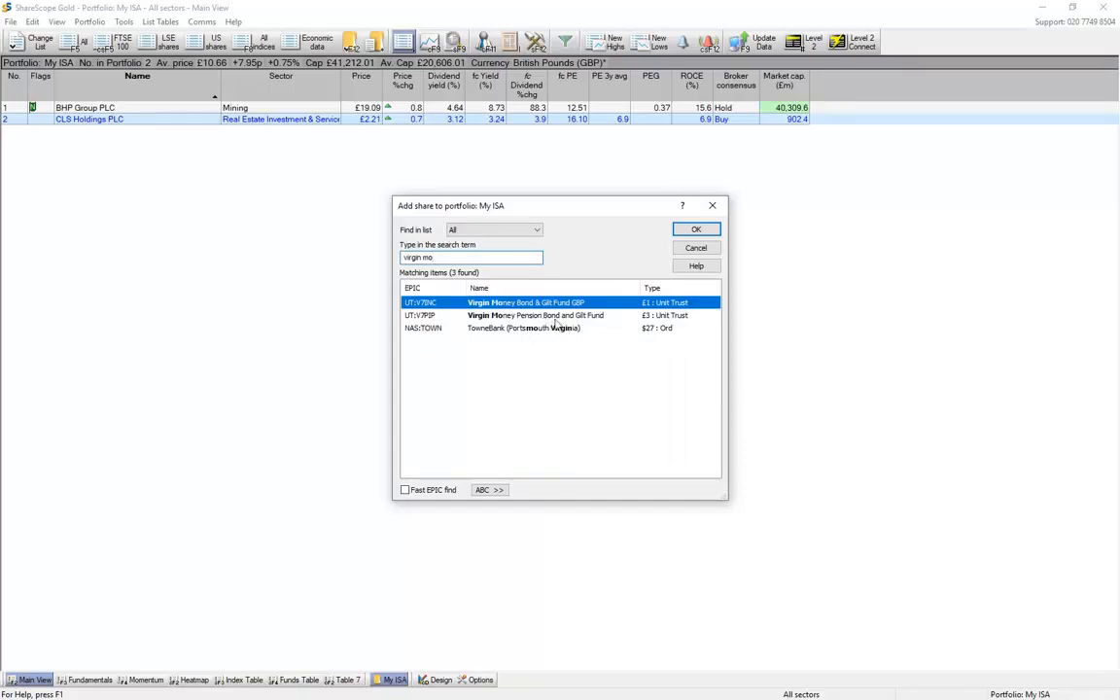
click(699, 249)
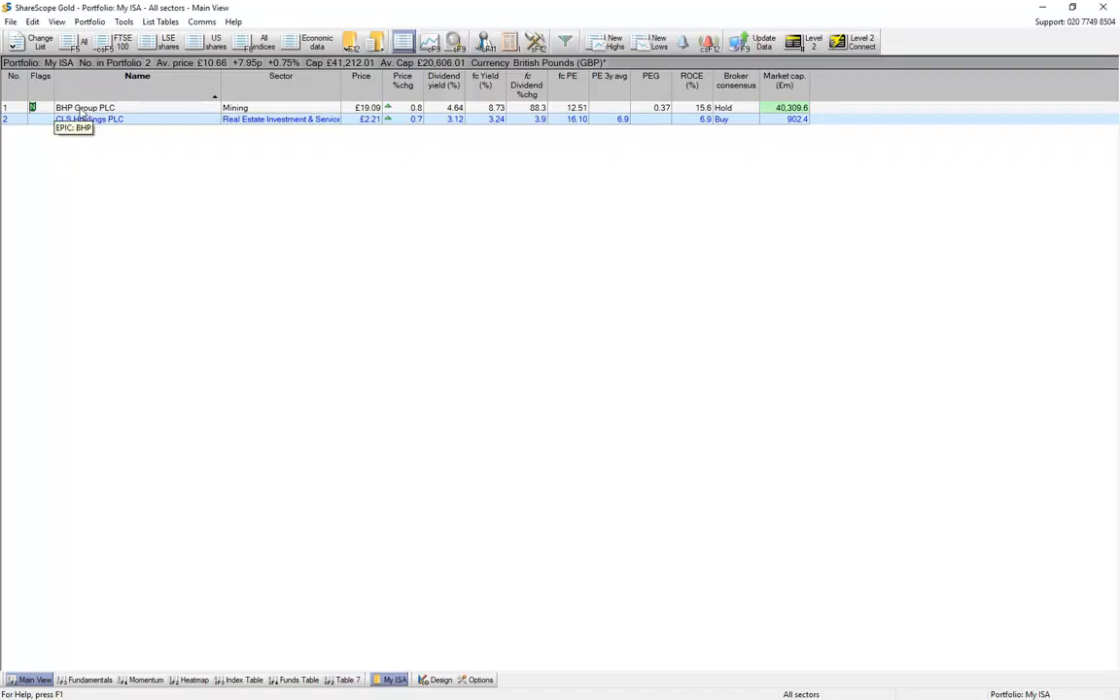
Step: Turn on the display of historical shares that have no recent price data
click(58, 22)
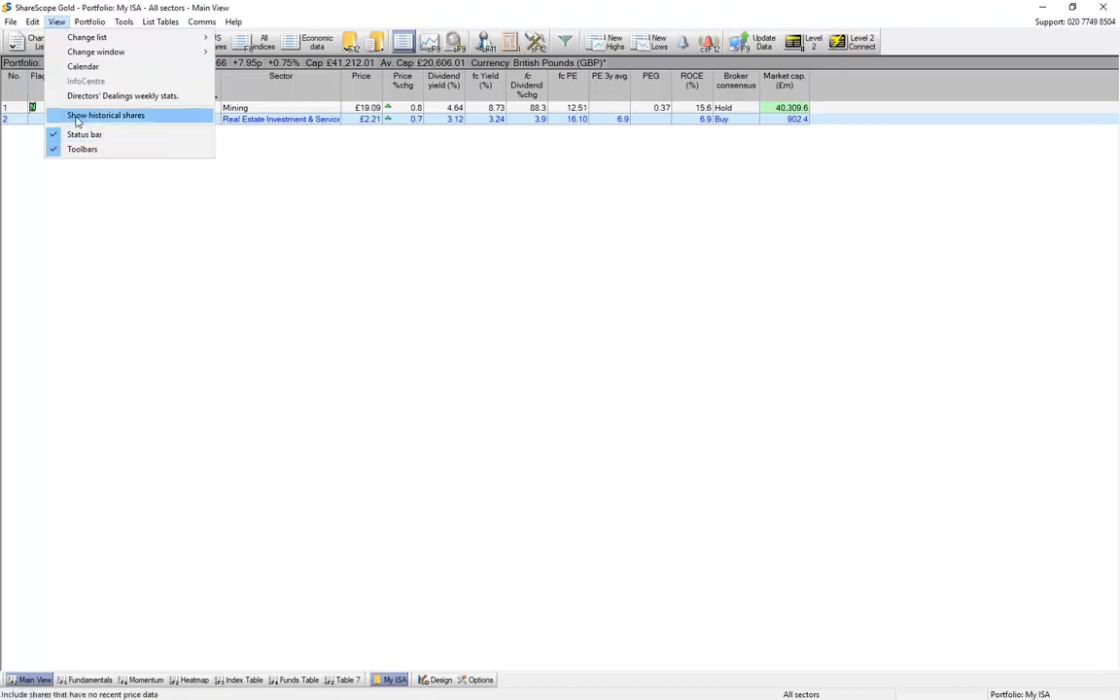
click(148, 115)
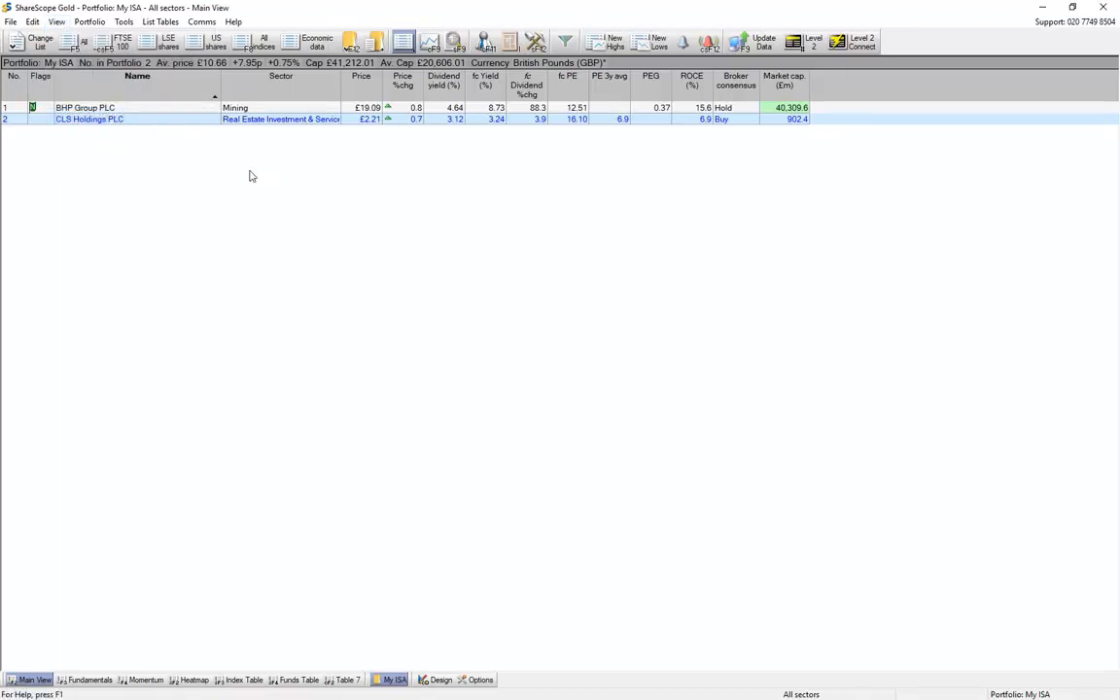
text(vir)
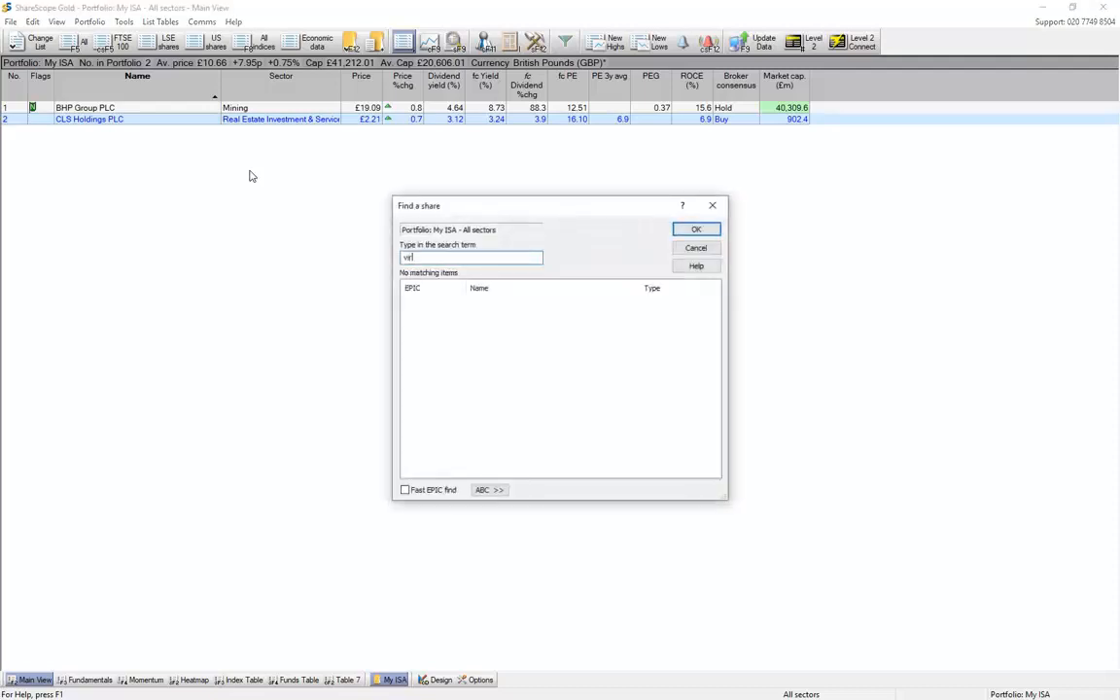
text(gin money)
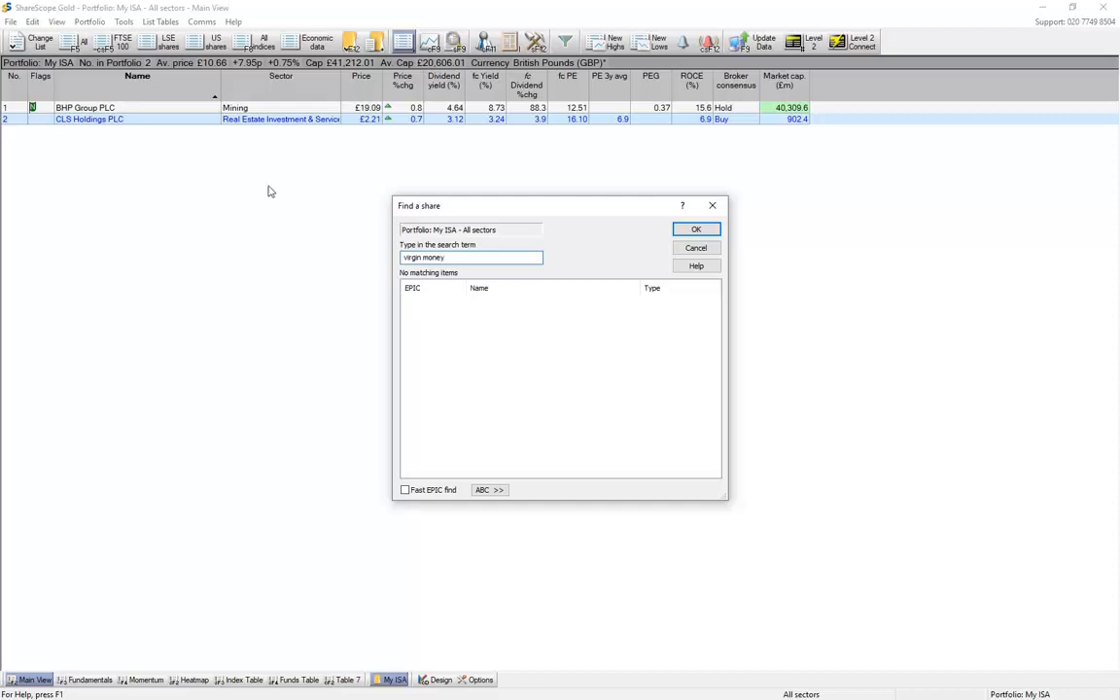
click(696, 248)
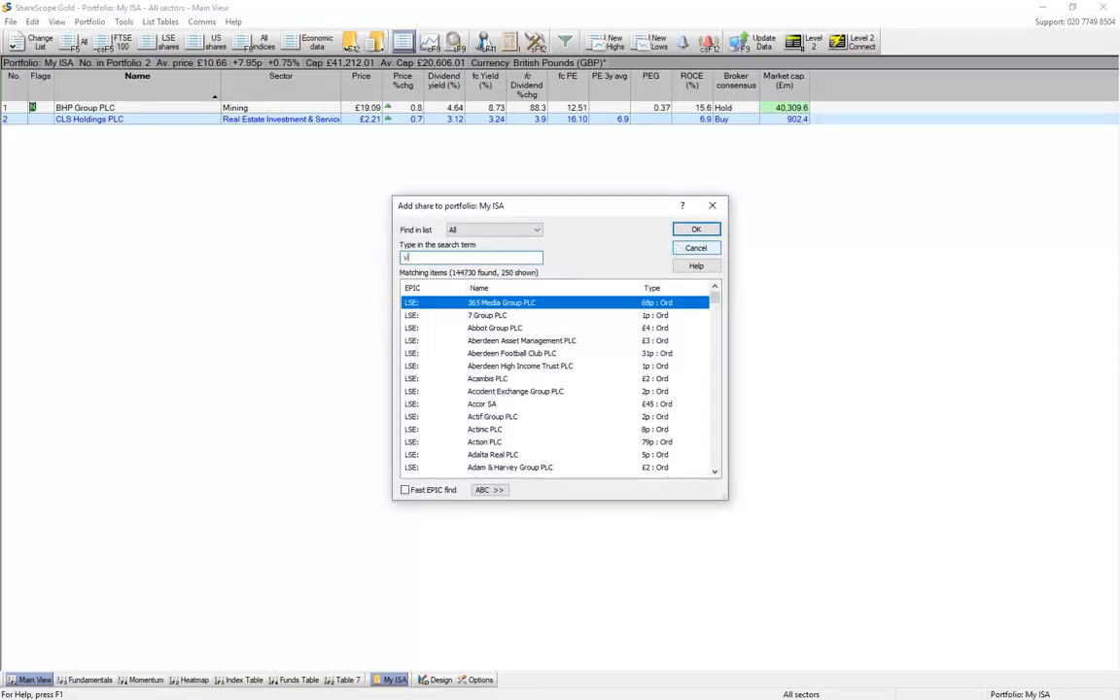
Step: Add Virgin Money Holdings UK PLC to the My ISA portfolio by searching all shares for "virgin money"
text(virgin)
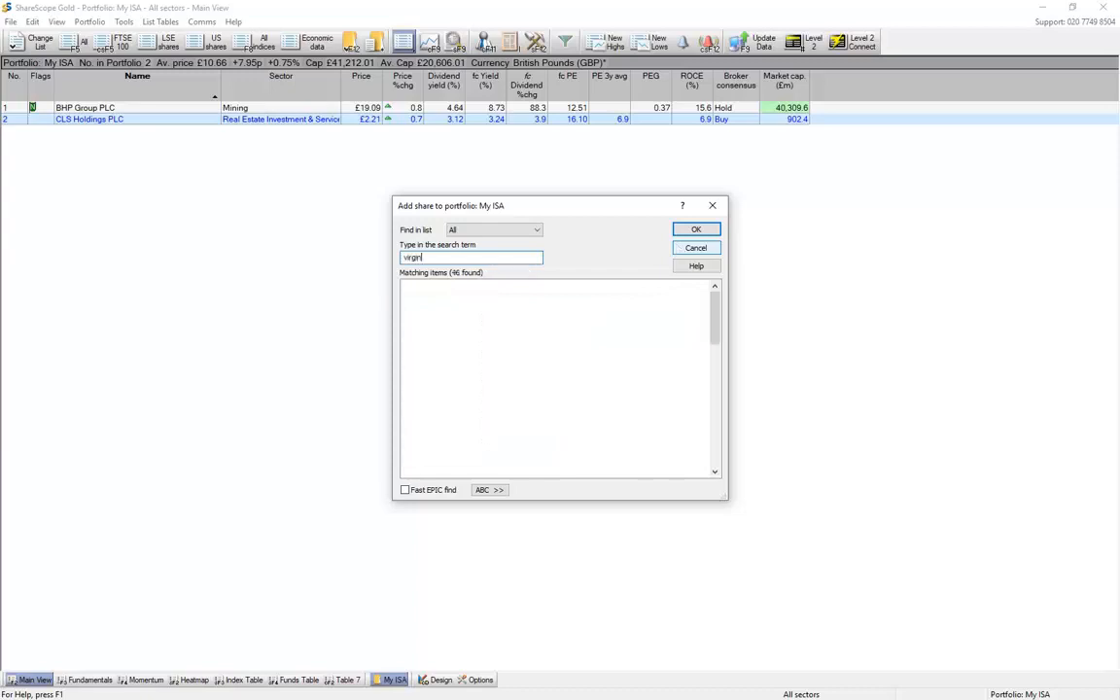
text( money)
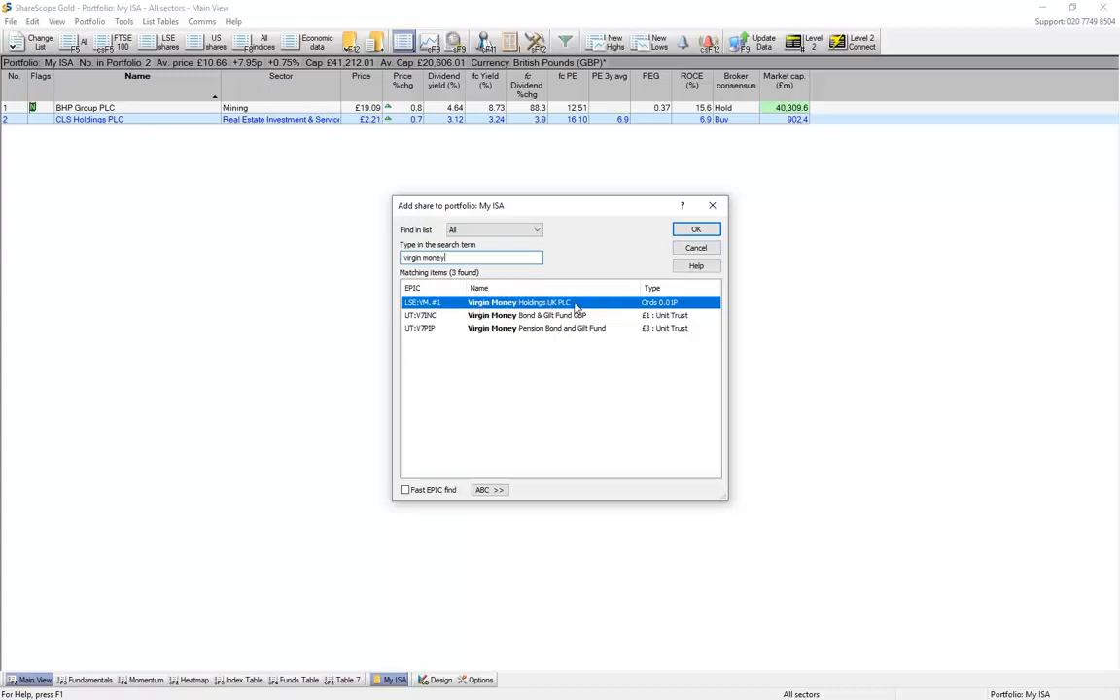
click(697, 231)
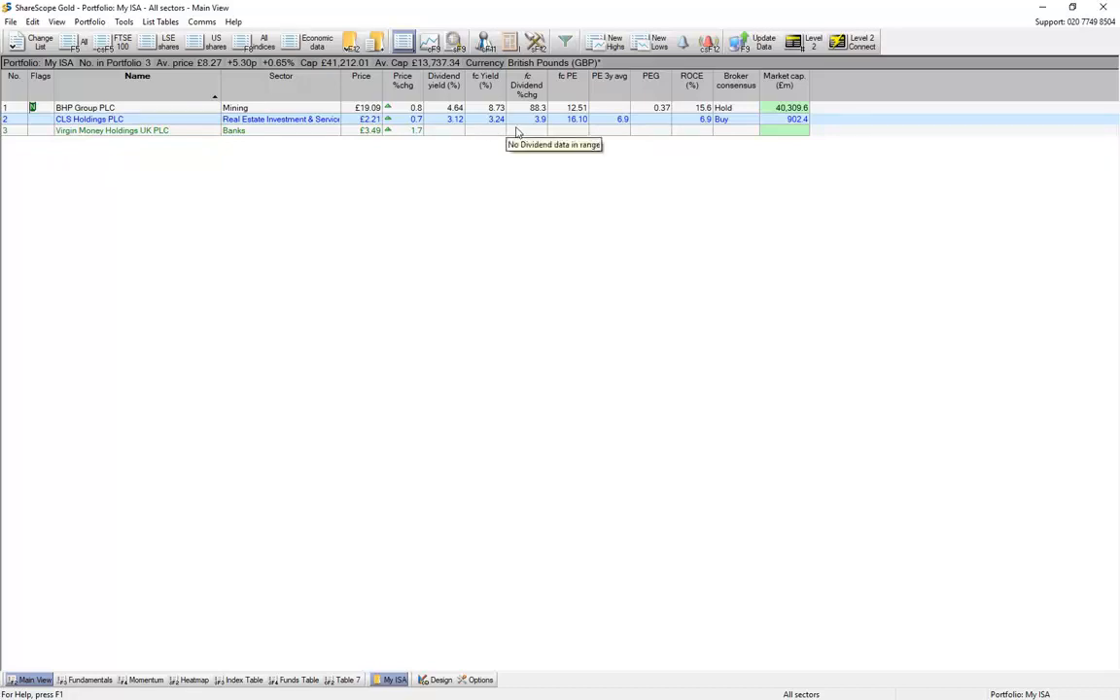
Step: Start a buy transaction for CLS Holdings PLC with 300 shares, dated 12/12/16
right_click(189, 123)
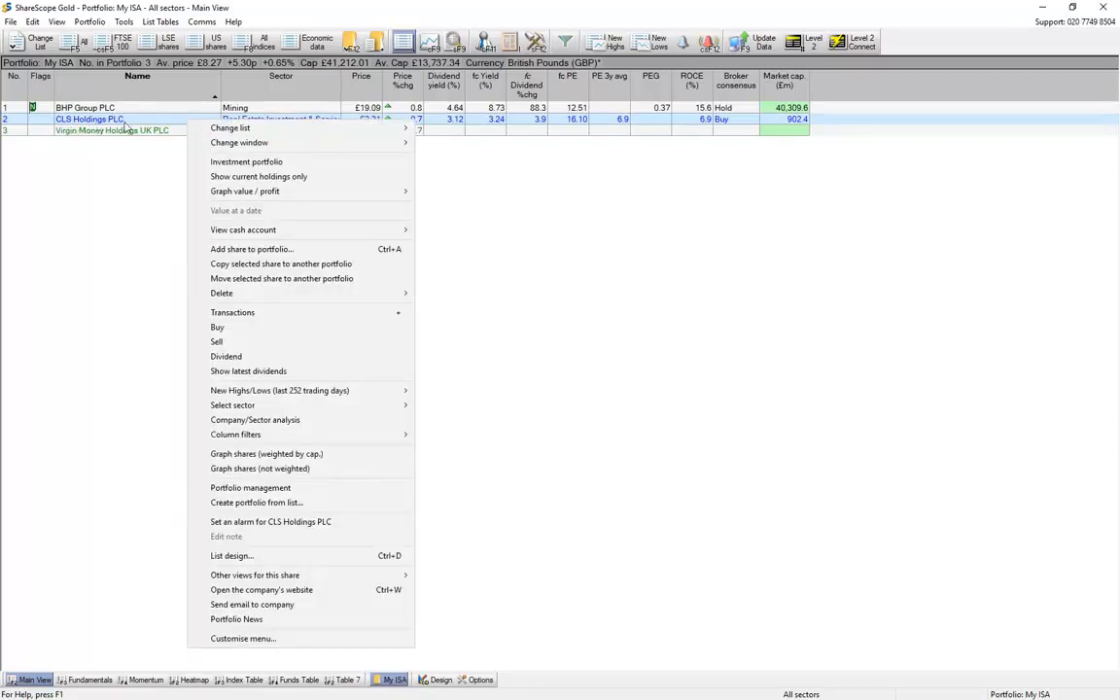
click(246, 331)
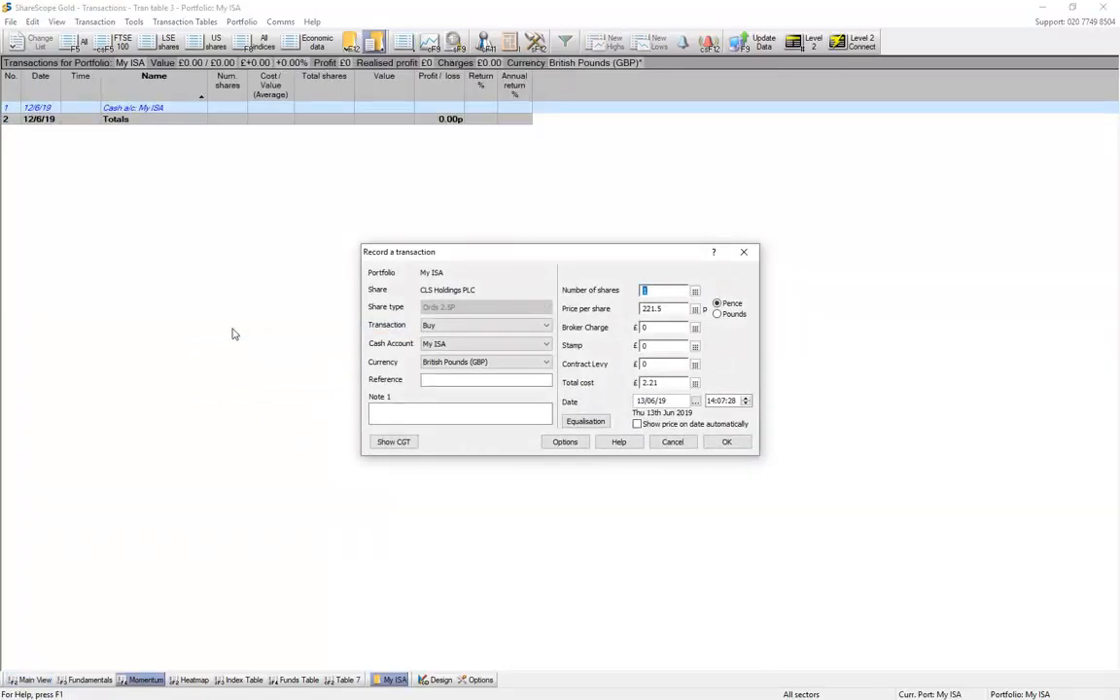
text(300)
drag(671, 400, 627, 404)
text(6/17)
key(BackSpace)
key(BackSpace)
key(BackSpace)
key(BackSpace)
key(BackSpace)
key(BackSpace)
text(2/12/16)
Step: Set the CLS Holdings purchase price to 15.6 in pounds per share with an £11 broker charge, and record the transaction
click(718, 314)
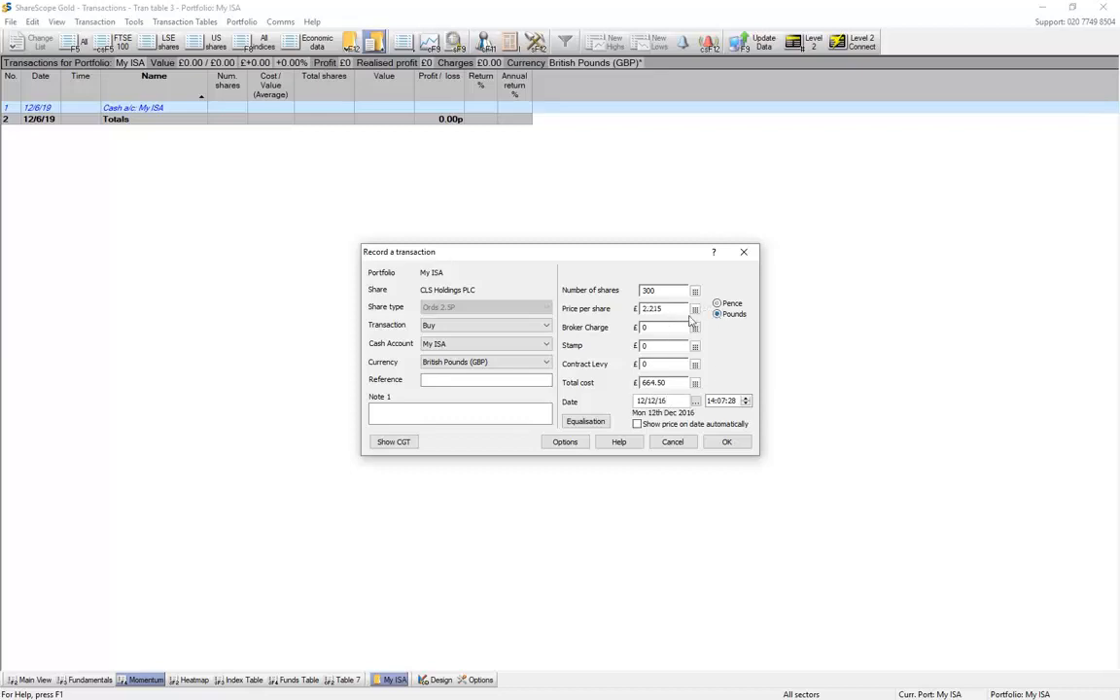
drag(680, 310, 635, 310)
text(15.6)
click(669, 328)
text(11)
click(726, 442)
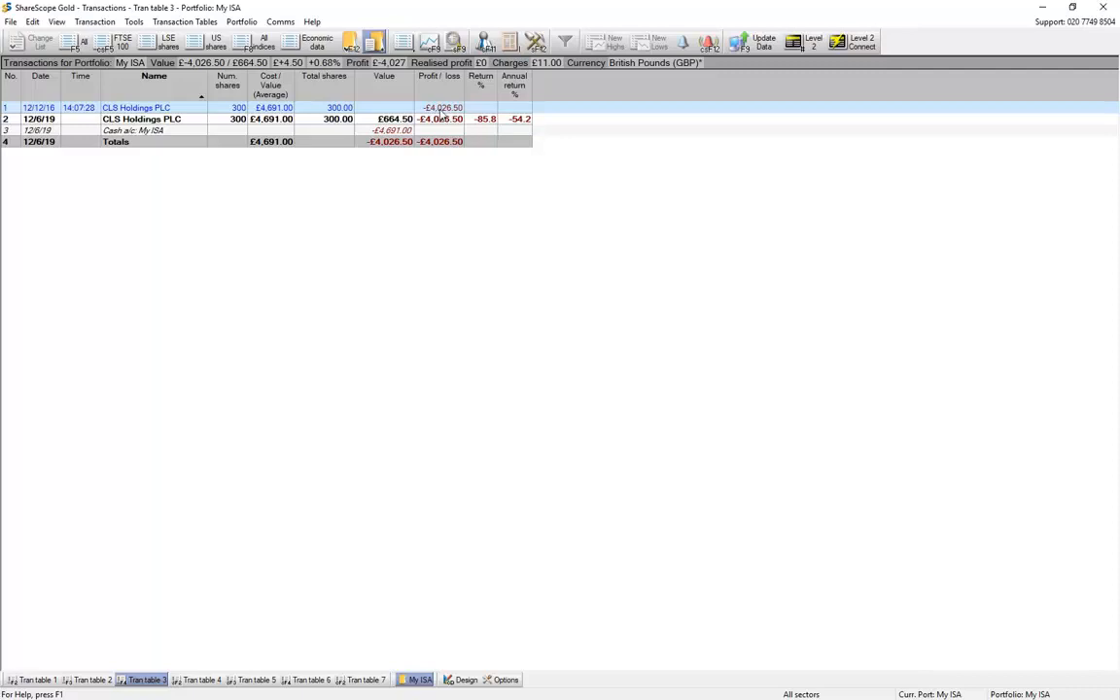
Step: Start a share split transaction for CLS Holdings PLC dated 8/5/17
right_click(266, 113)
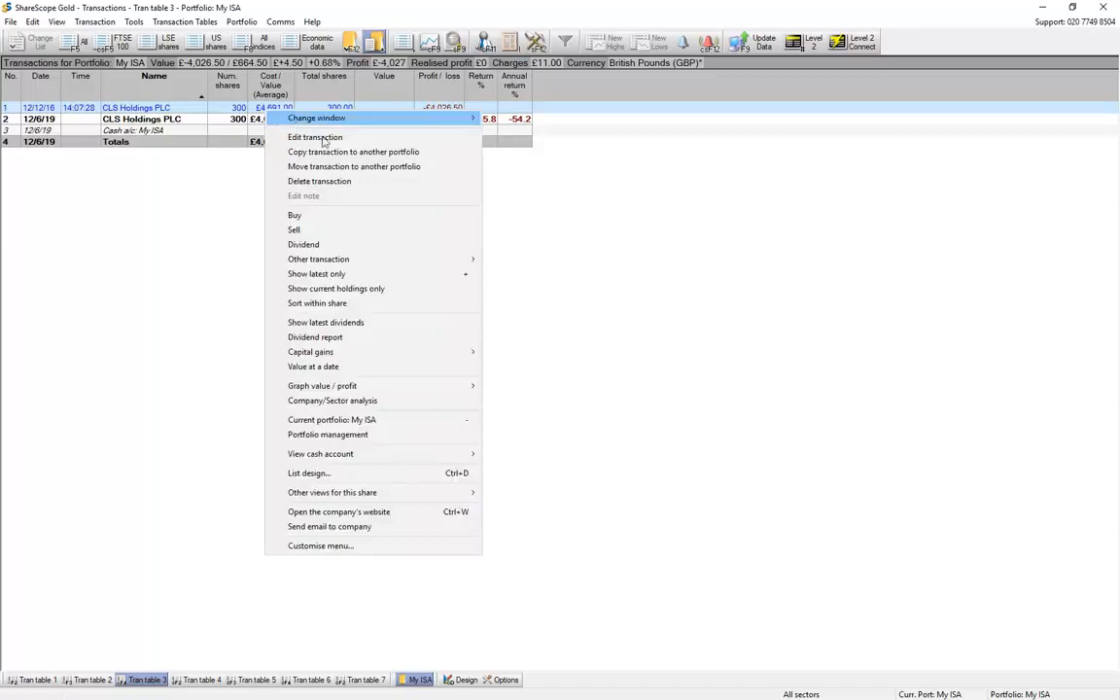
mouse_move(405, 263)
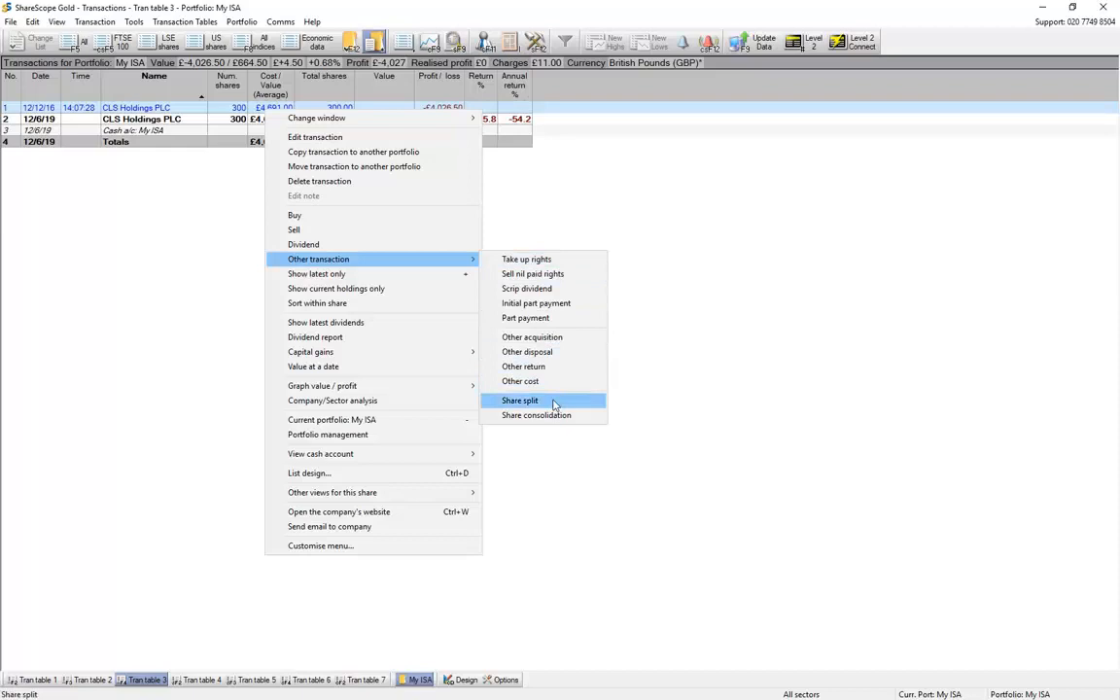
click(520, 401)
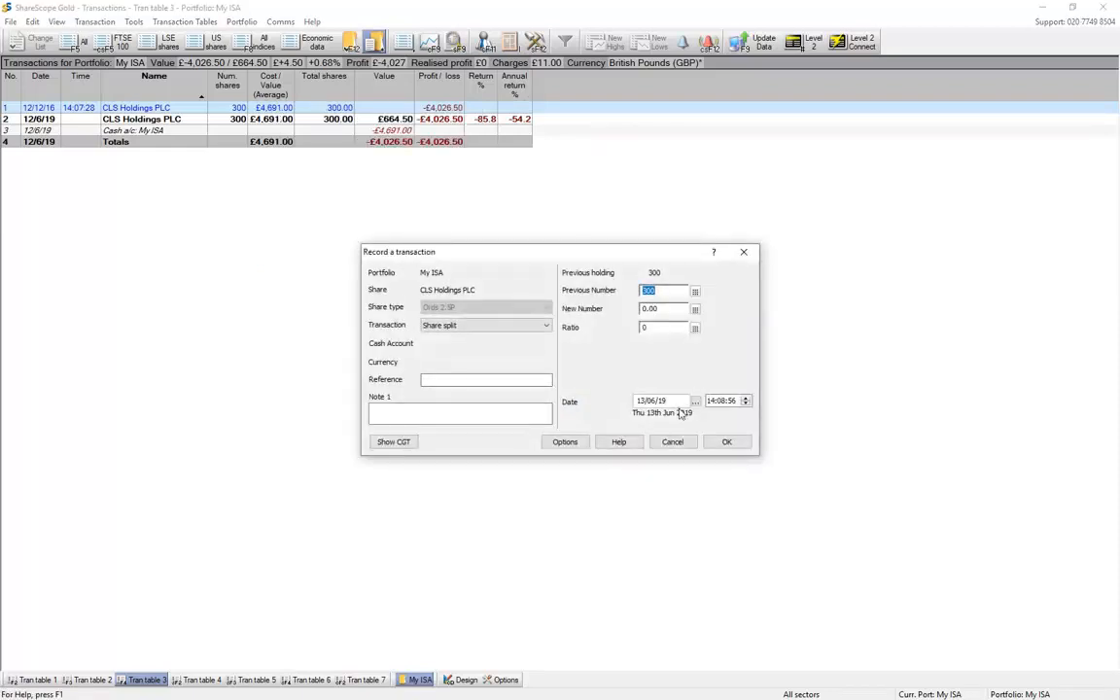
drag(667, 400, 623, 400)
text(8/5/17)
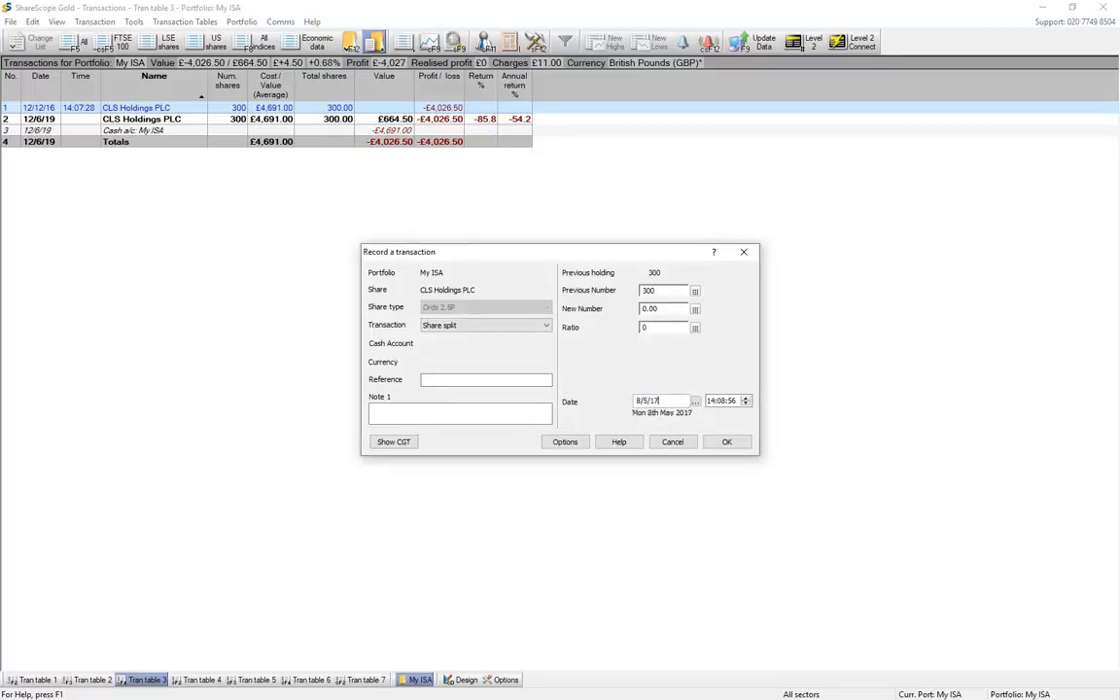
Step: Set the CLS Holdings split to a ratio of 10, giving a new number of 3000 shares, and record it
click(669, 309)
text(3000)
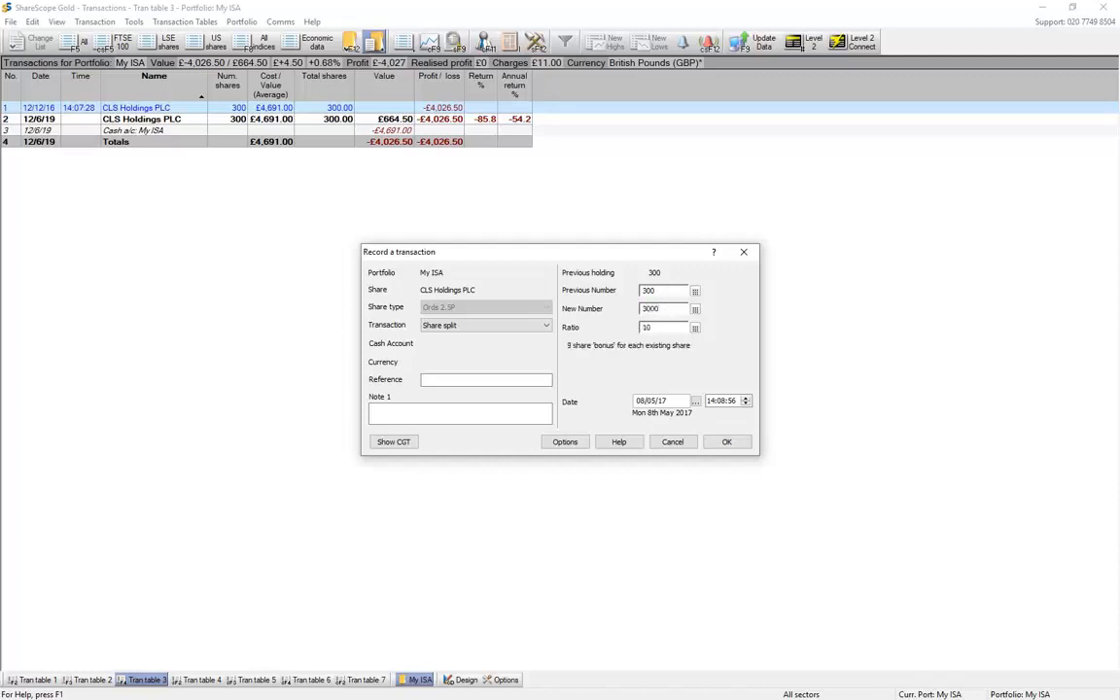
key(BackSpace)
key(BackSpace)
key(BackSpace)
key(BackSpace)
text(3.00)
key(Tab)
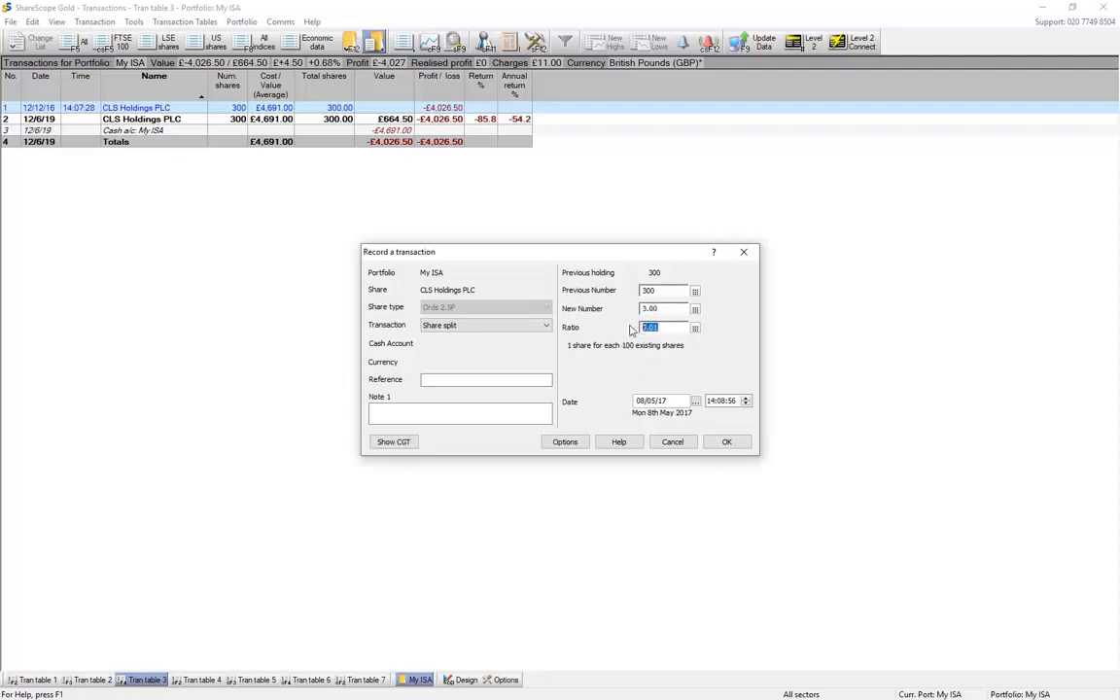
text(10)
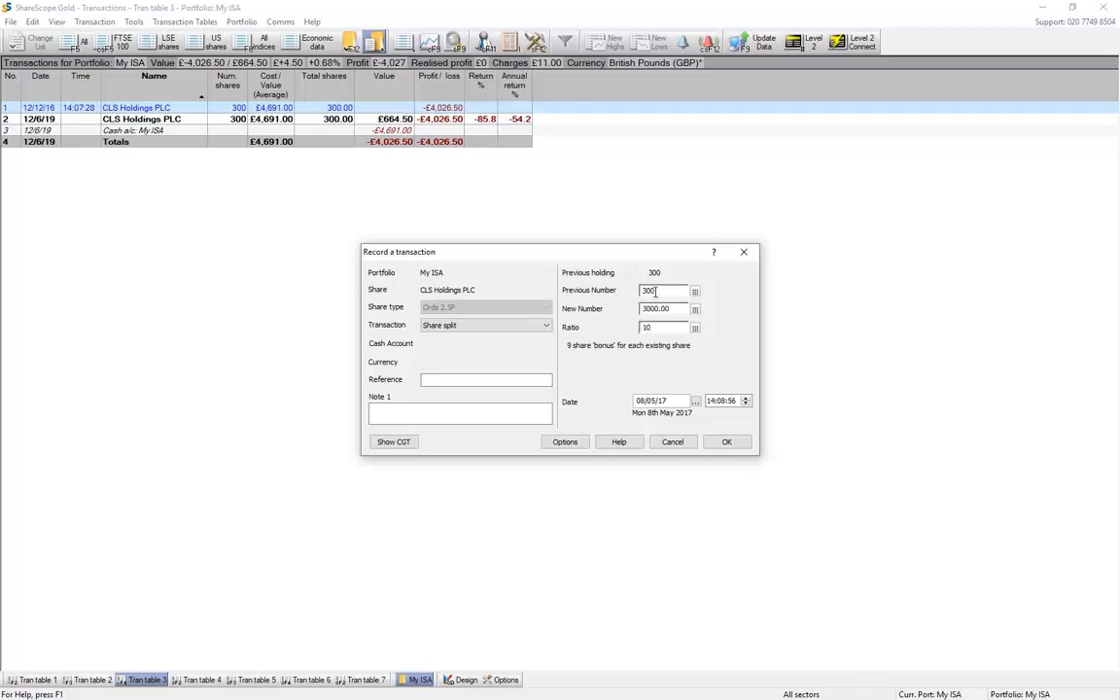
click(729, 443)
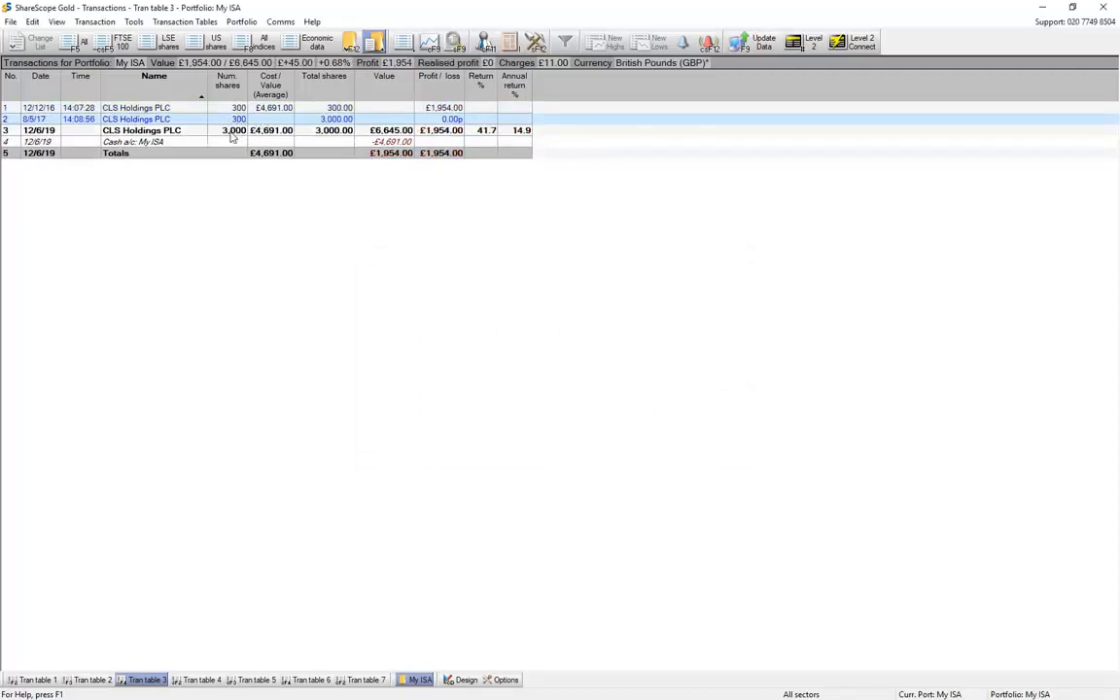
Step: Check the CLS Holdings and cash rows among the transactions, and open the attached My ISA cash account
click(399, 132)
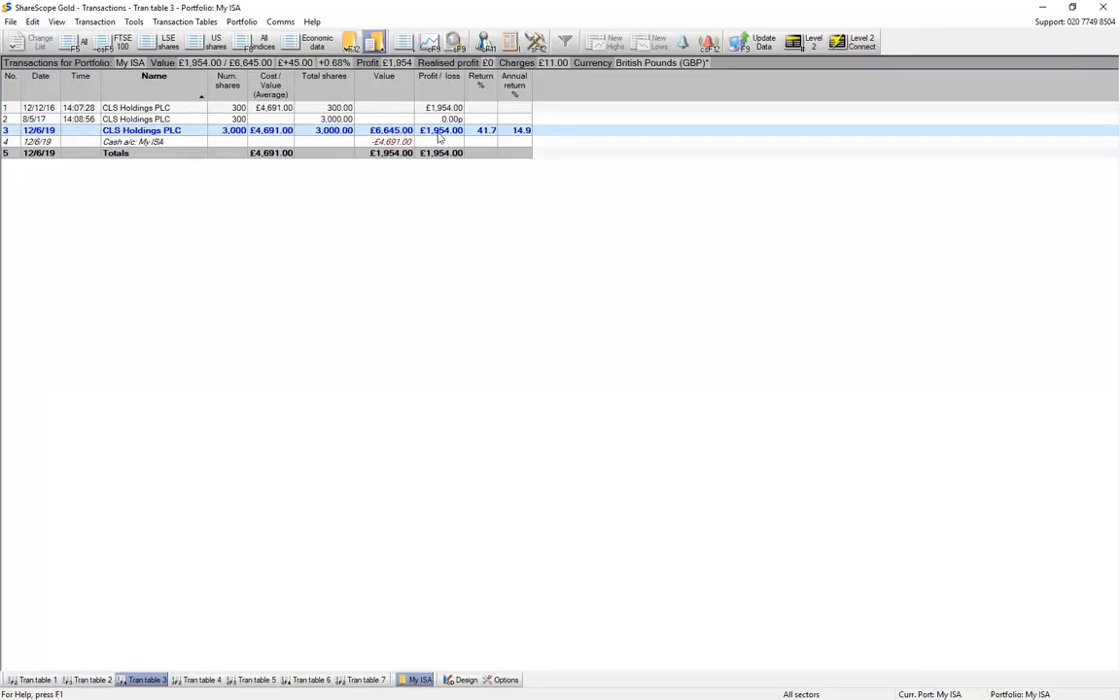
click(137, 144)
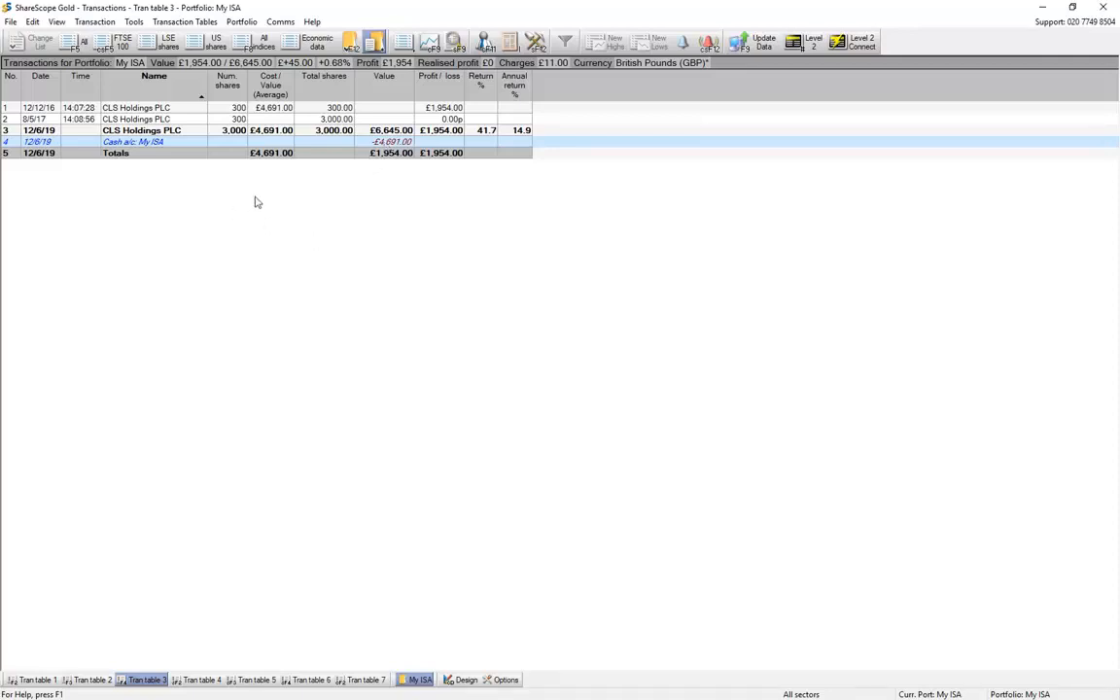
right_click(210, 180)
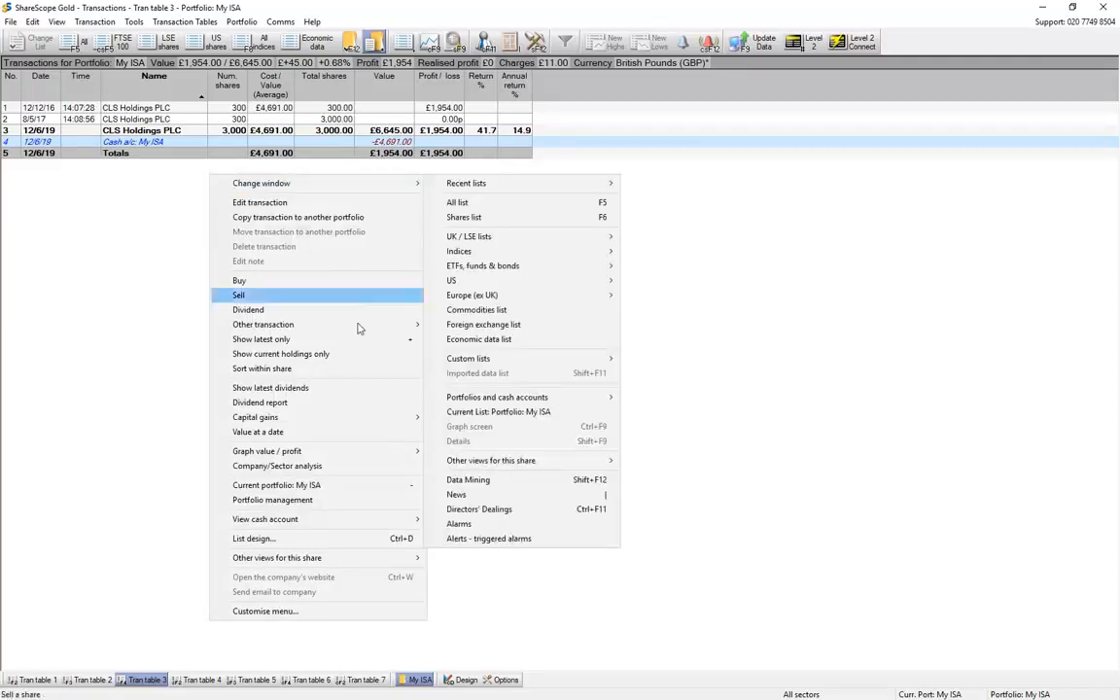
mouse_move(282, 524)
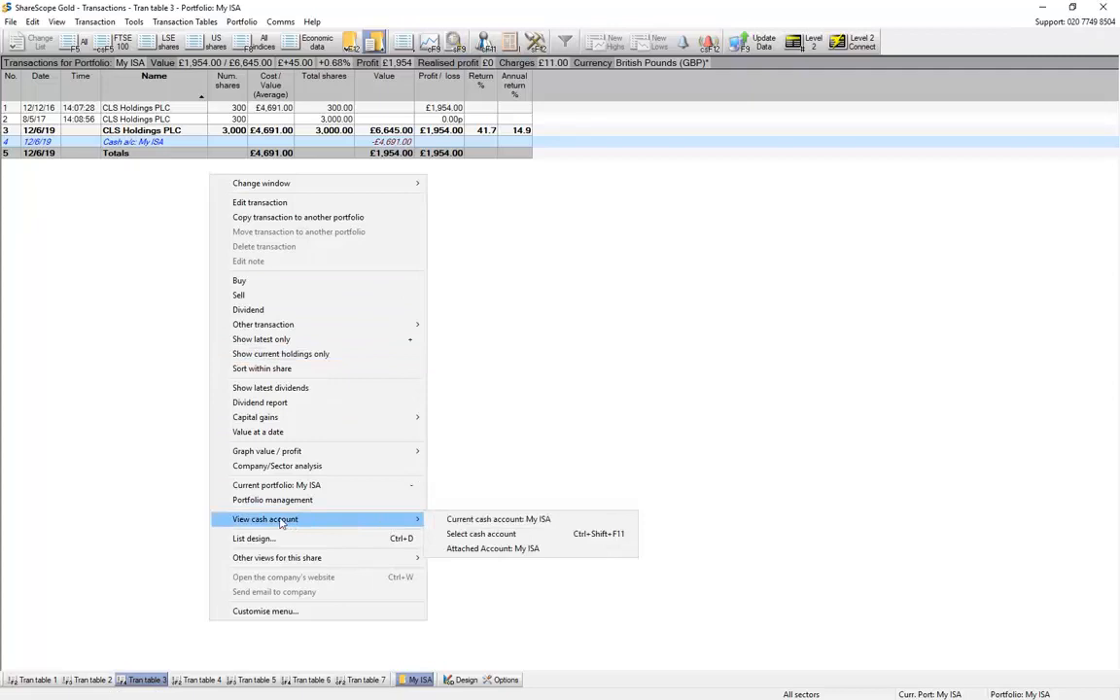
click(505, 555)
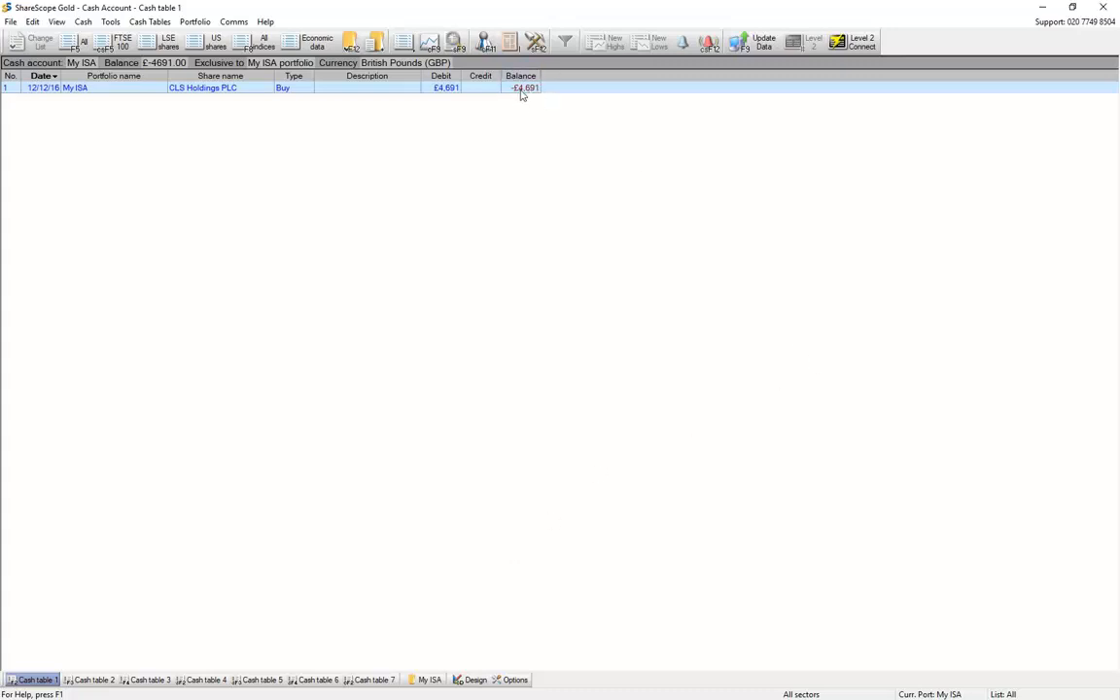
Step: Add a credit of £100000 dated 26/3/16 to the My ISA cash account
right_click(304, 114)
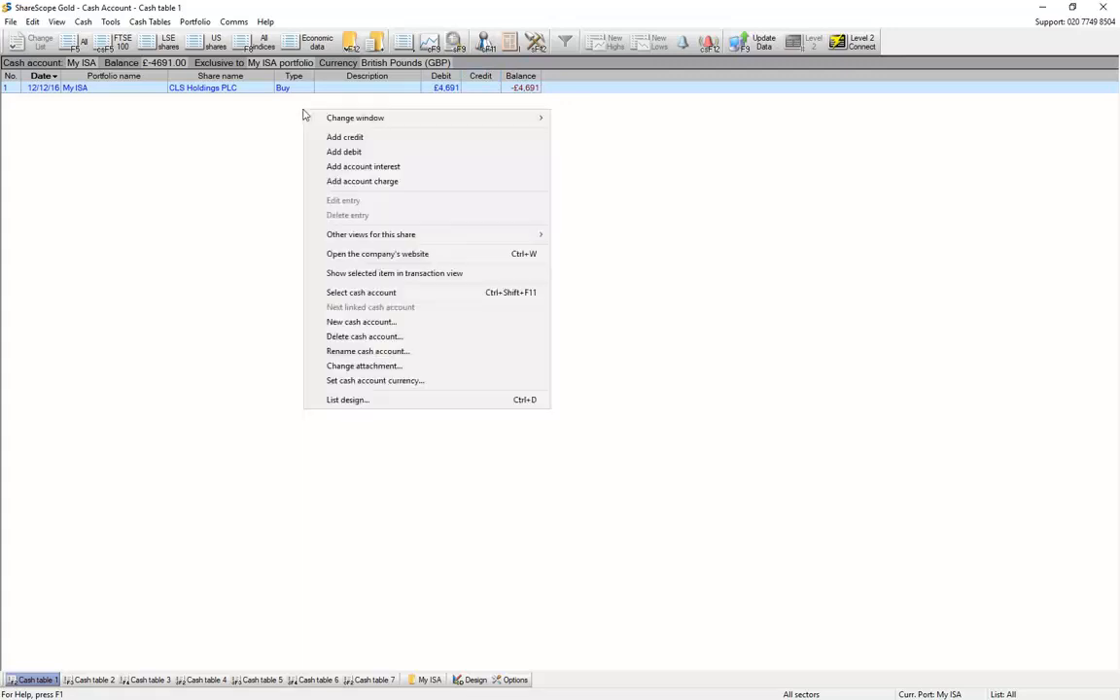
click(356, 142)
click(572, 335)
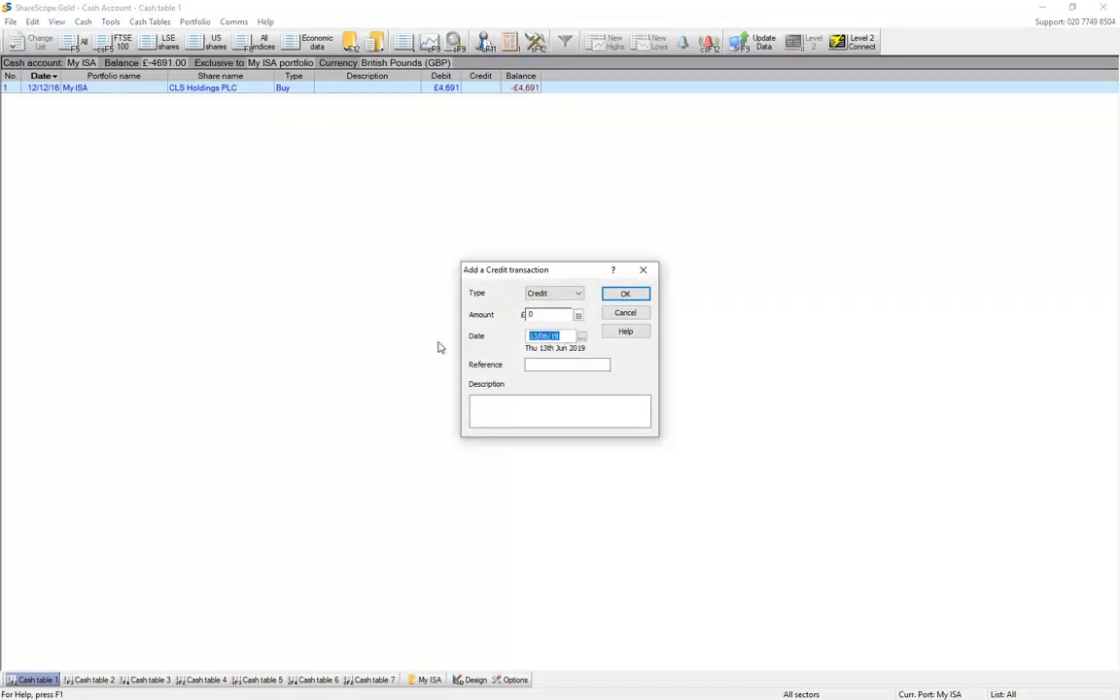
text(26/3/16)
drag(538, 316, 493, 307)
text(100000)
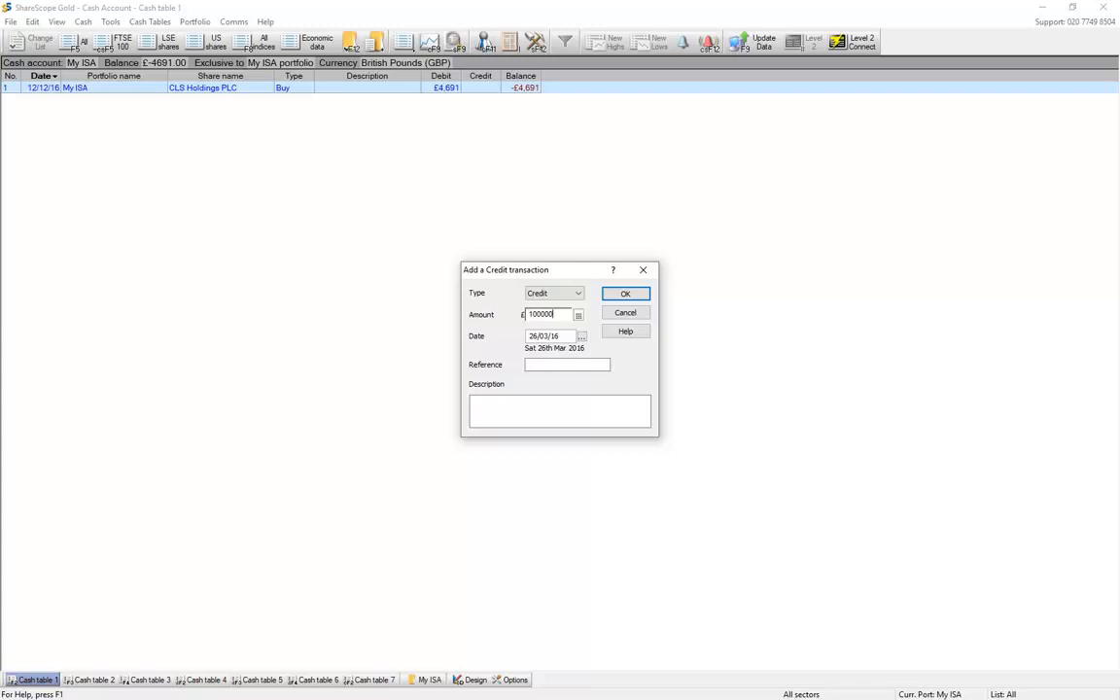
click(628, 297)
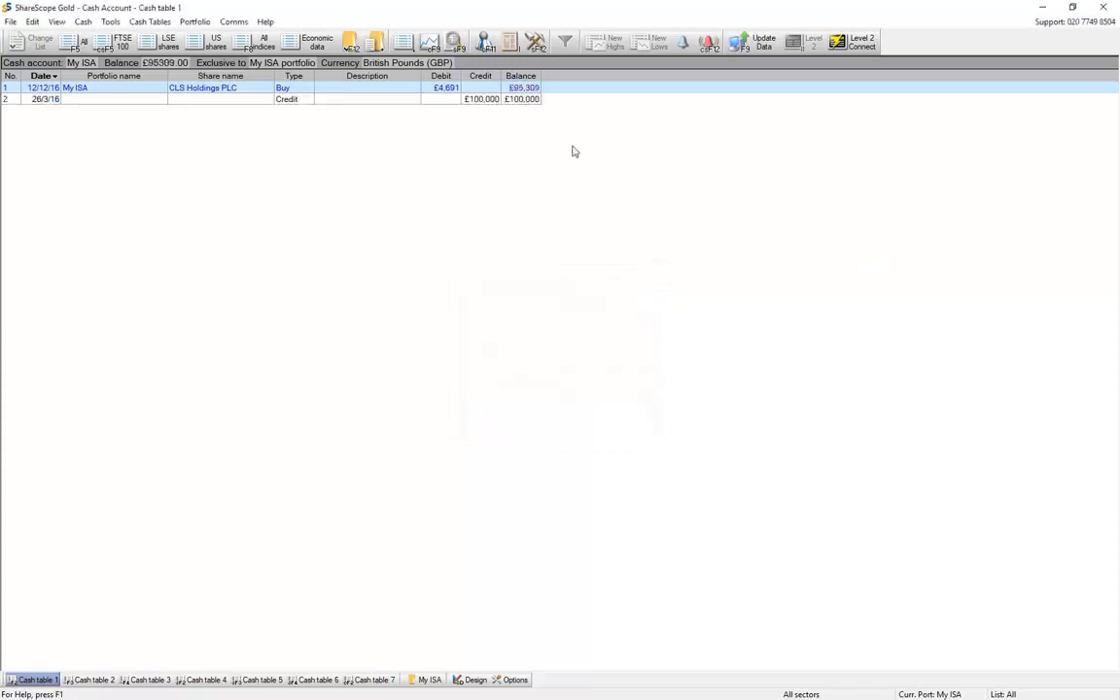
Step: Sort the cash account entries by date with the oldest first, and select the CLS Holdings purchase
click(44, 101)
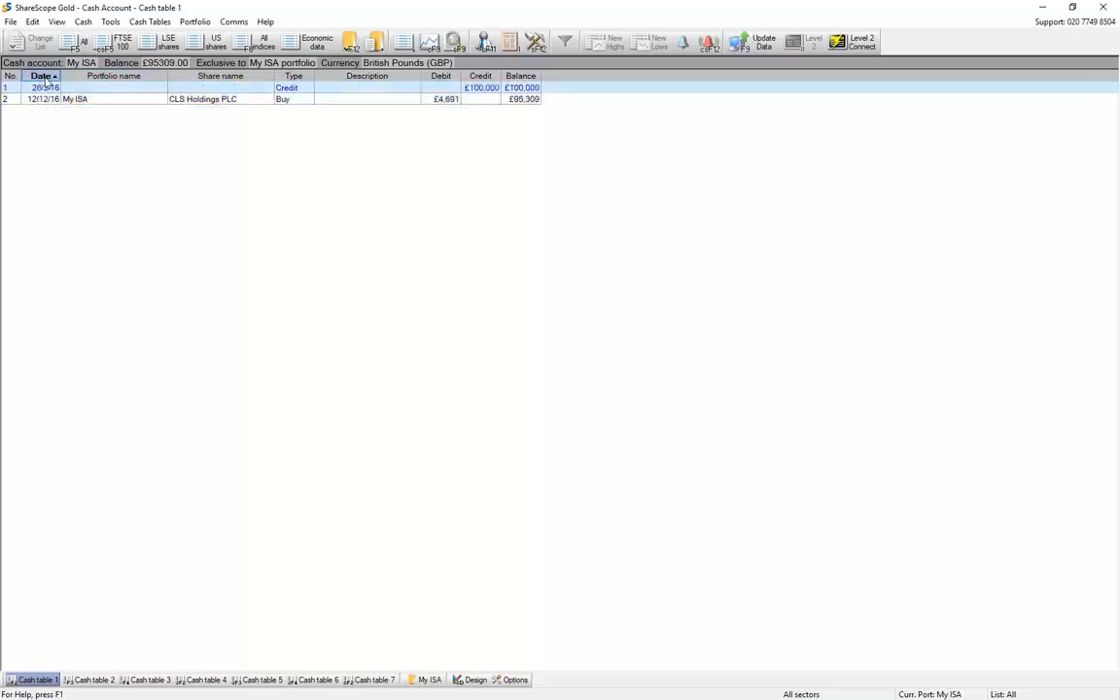
click(42, 75)
click(41, 77)
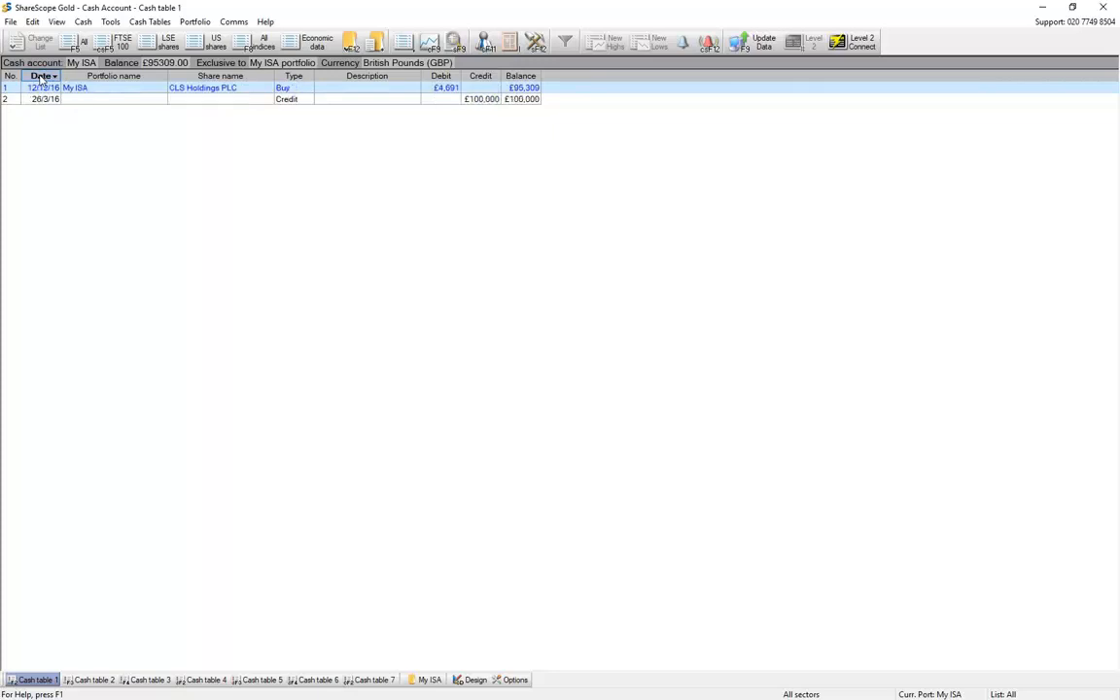
click(41, 77)
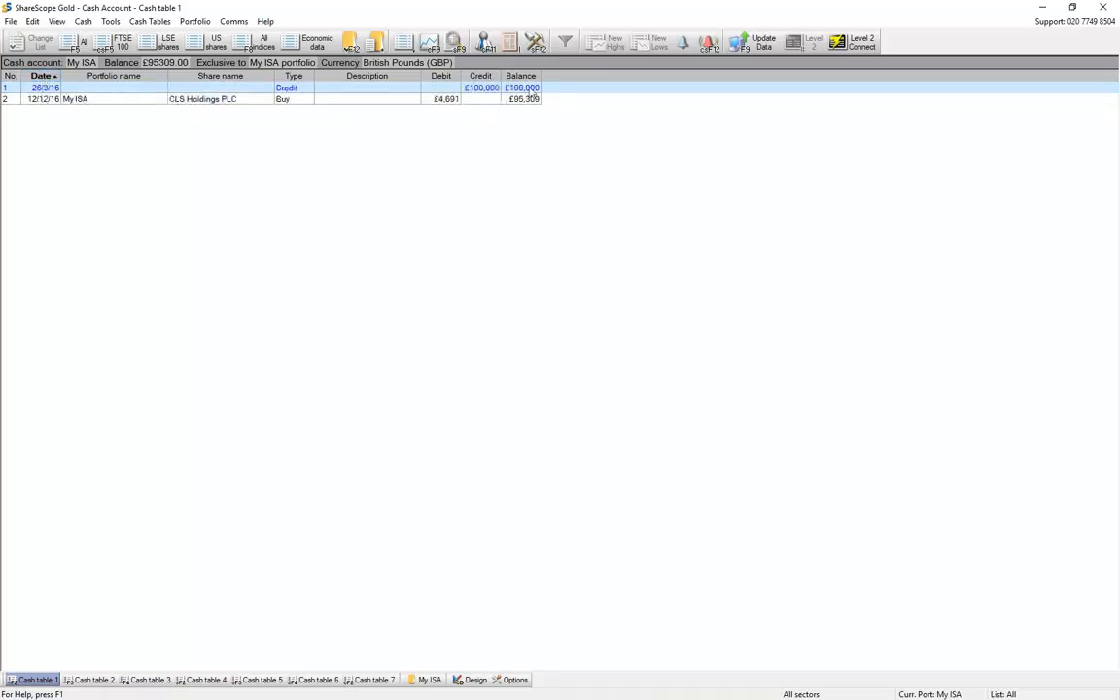
click(481, 101)
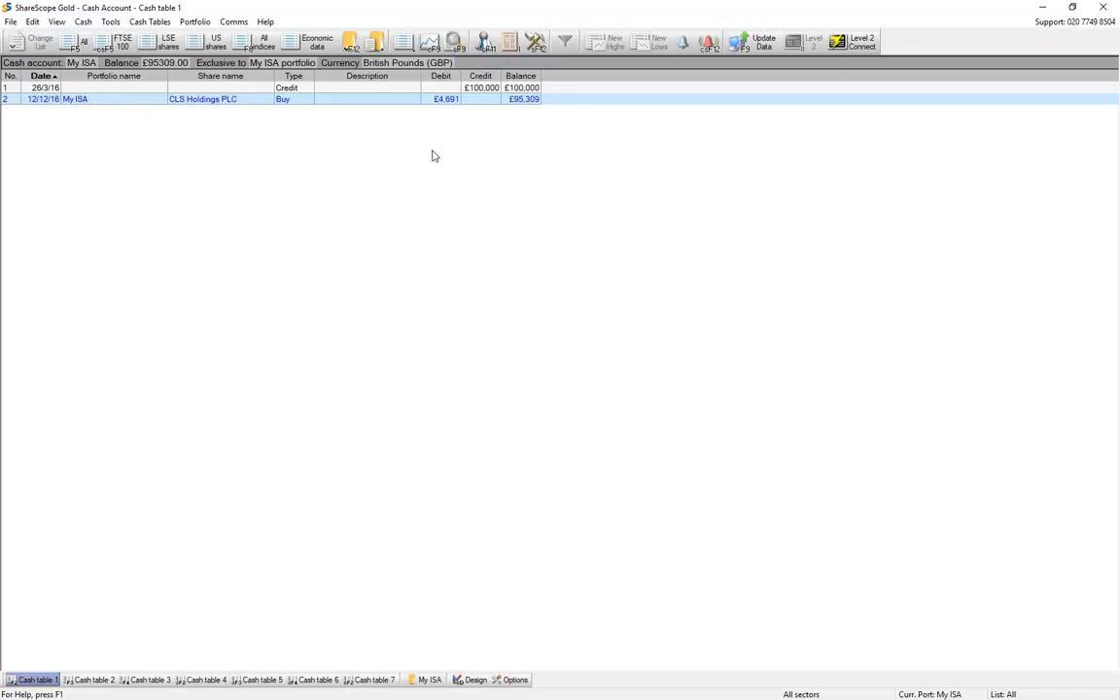
Step: Return to the portfolio transactions and turn on assumed transaction stamp duty at 0.5% in the program options
key(Escape)
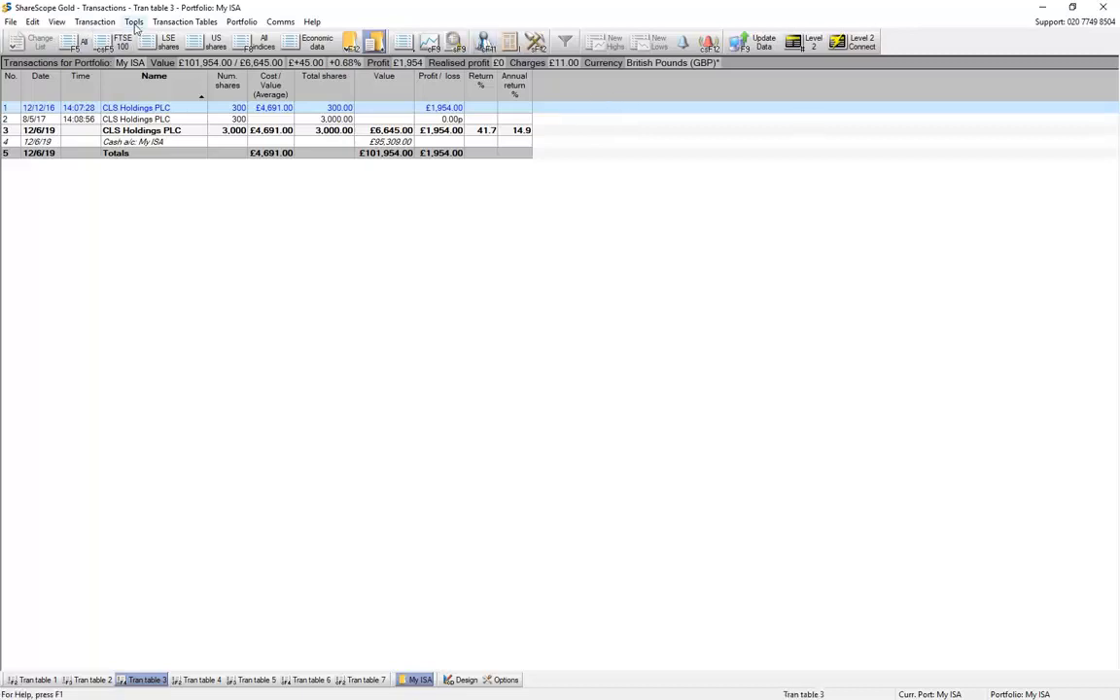
click(134, 23)
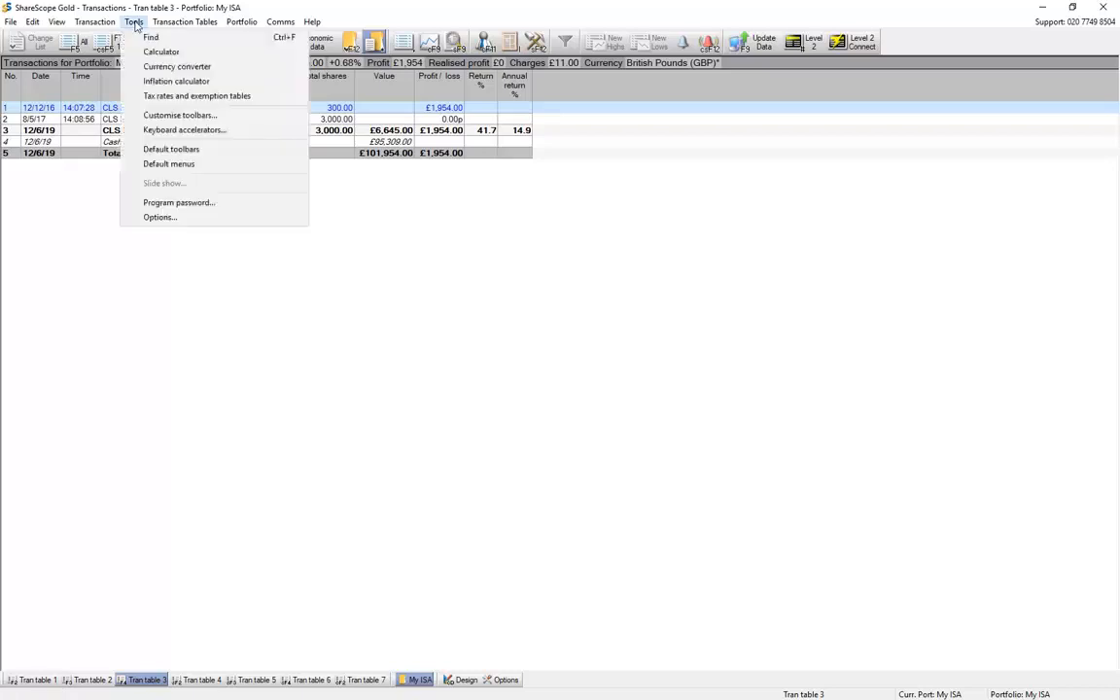
click(171, 220)
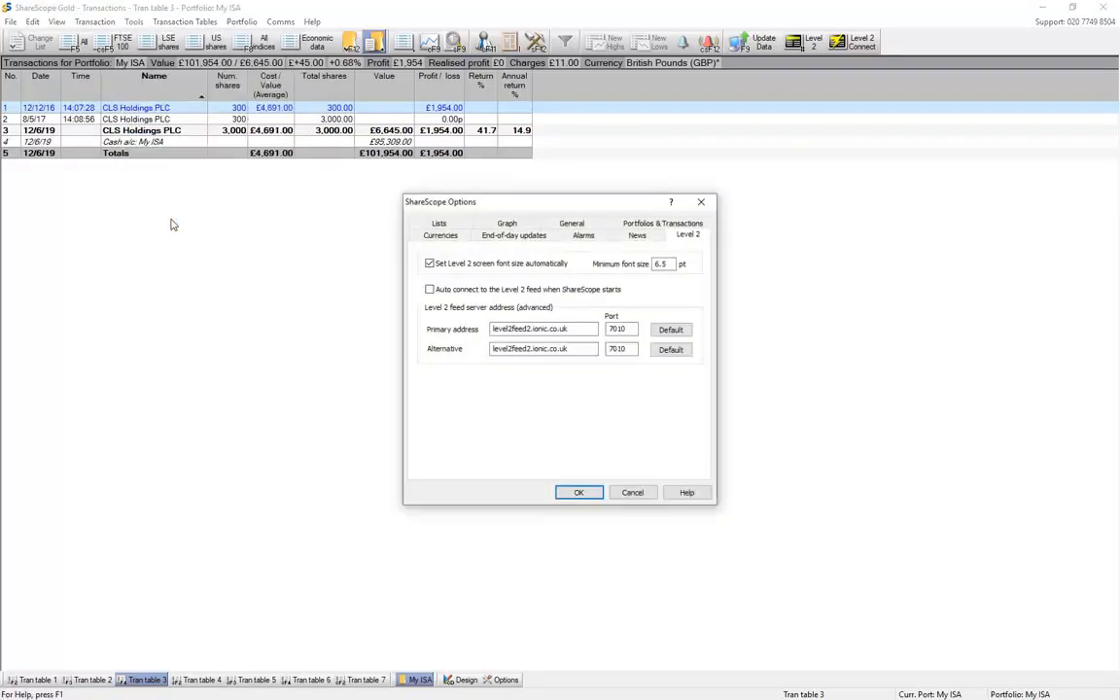
click(638, 225)
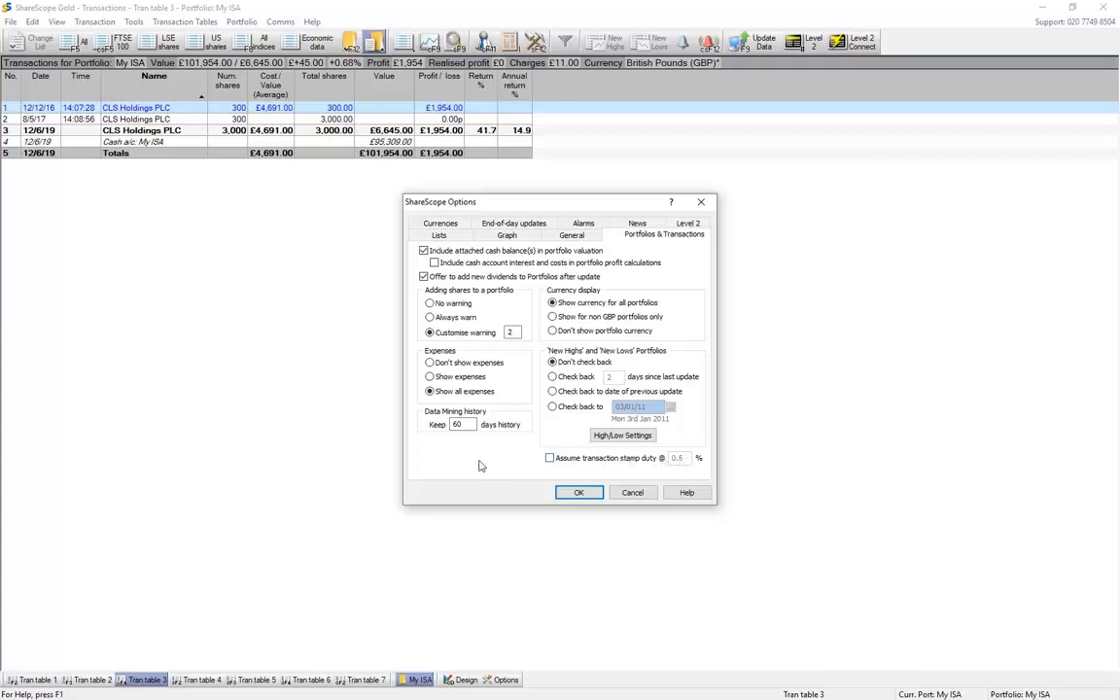
click(551, 458)
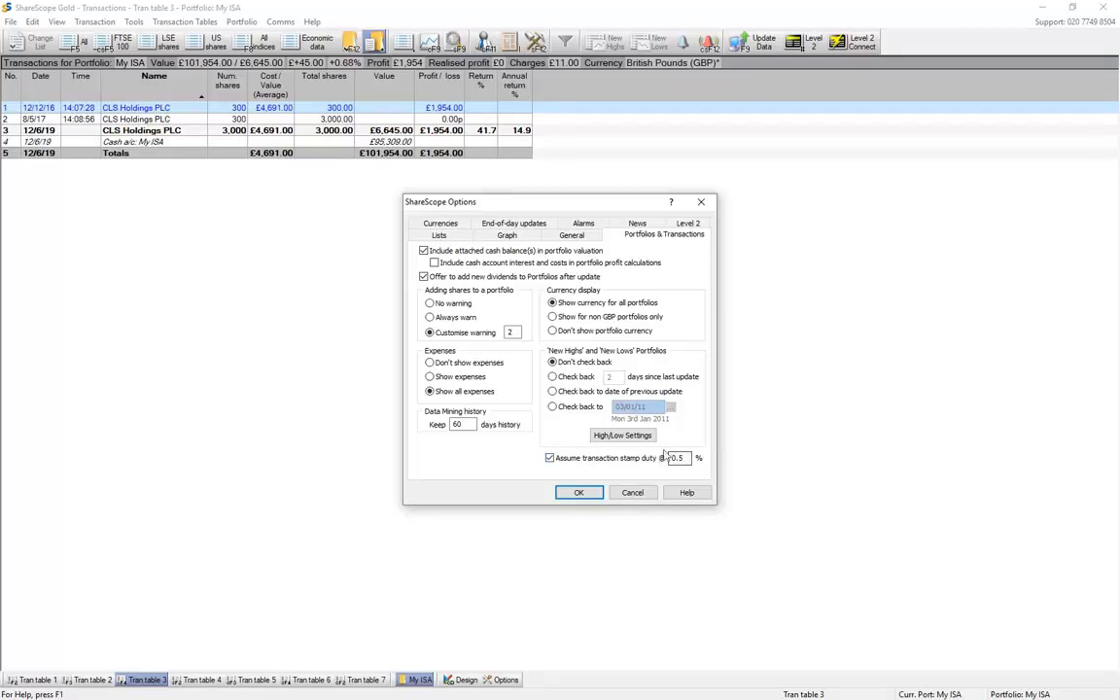
click(578, 493)
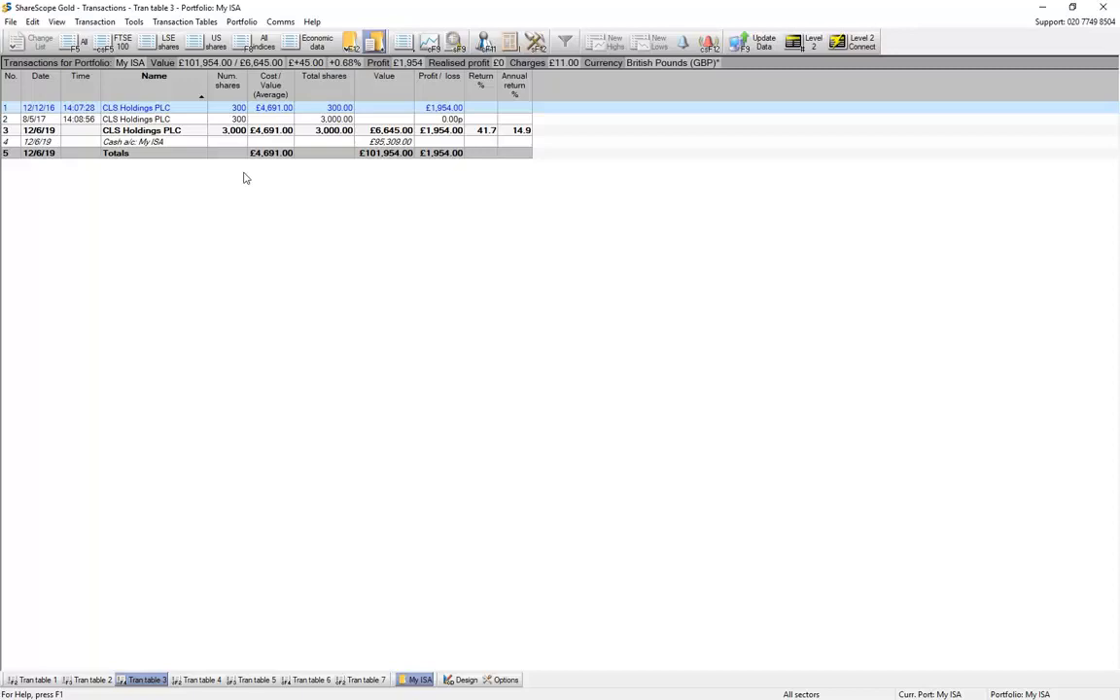
Step: Record a purchase of 1600 Virgin Money Holdings UK shares at £3.118 each with an £11 broker charge, dated 25/01/16
key(Escape)
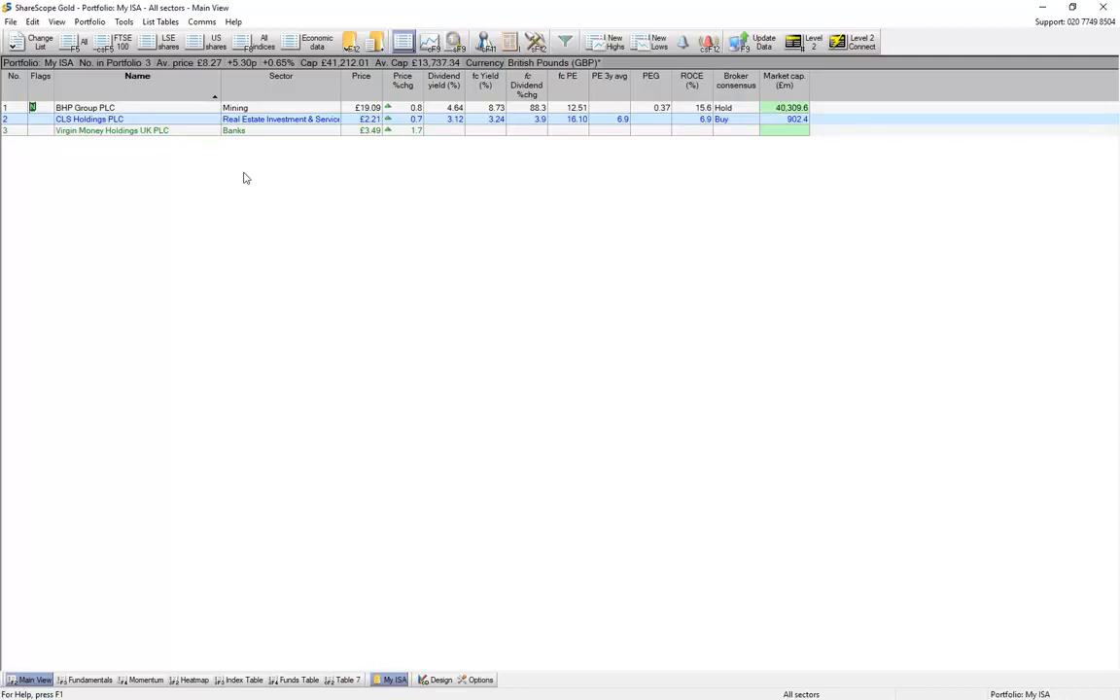
click(154, 133)
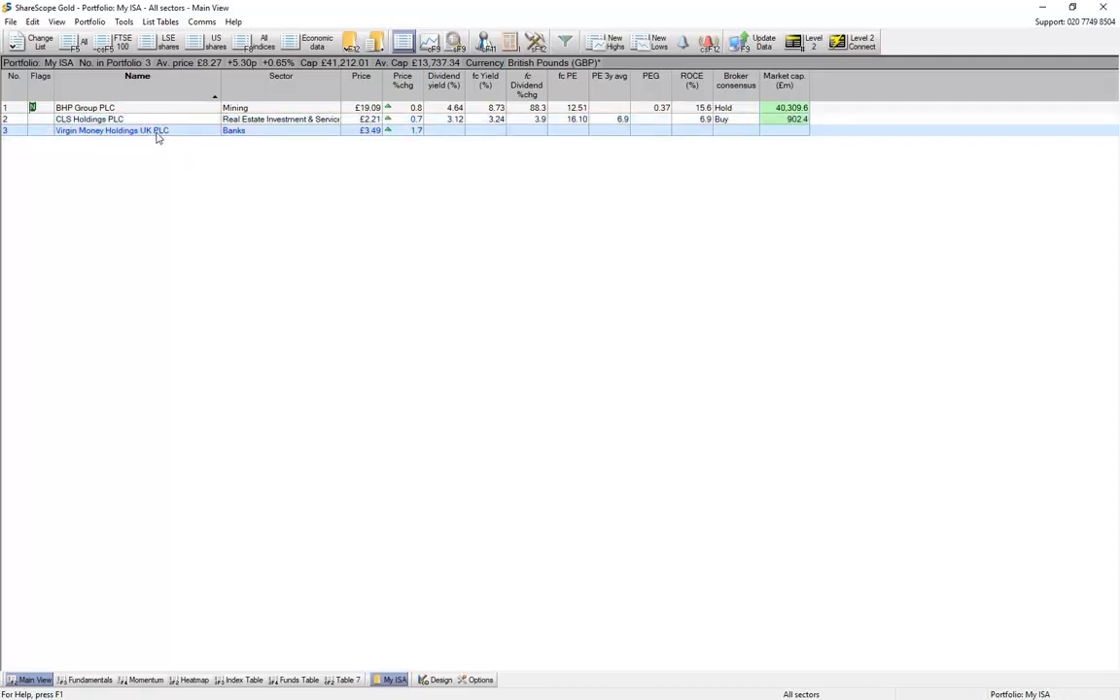
right_click(131, 135)
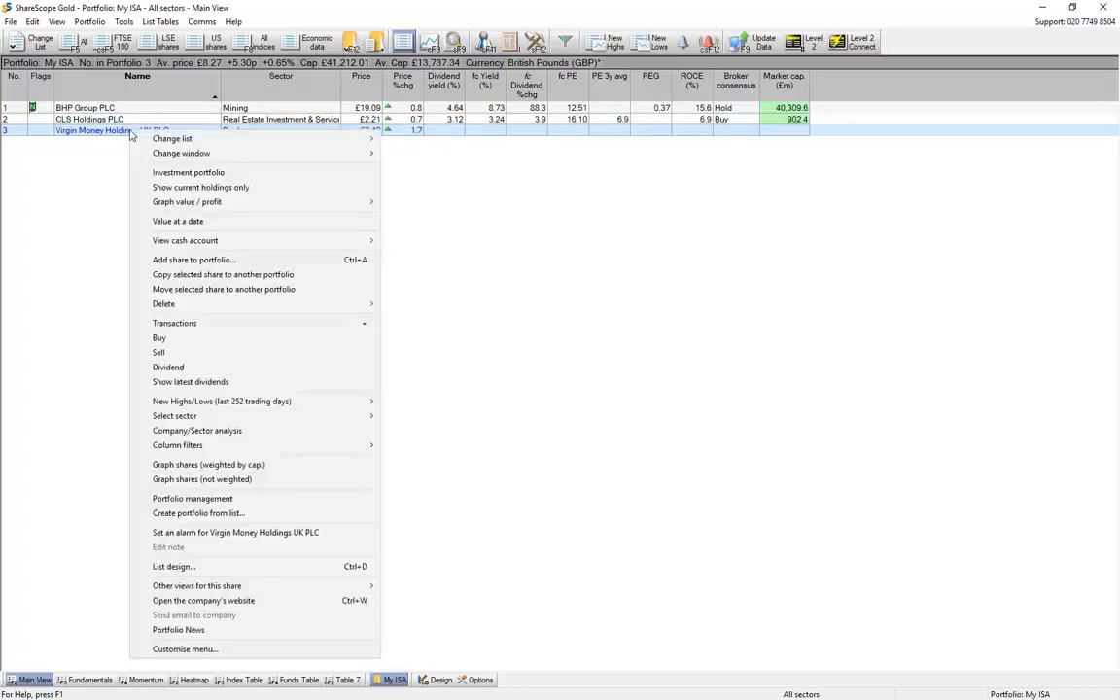
click(183, 340)
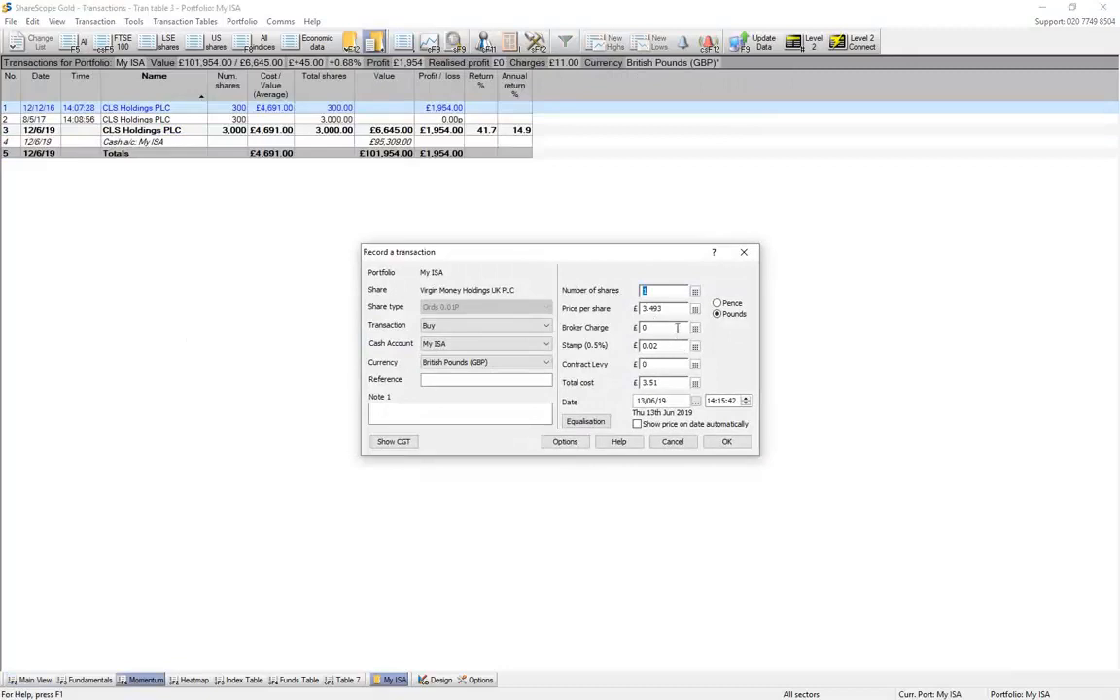
text(1600)
drag(665, 308, 652, 305)
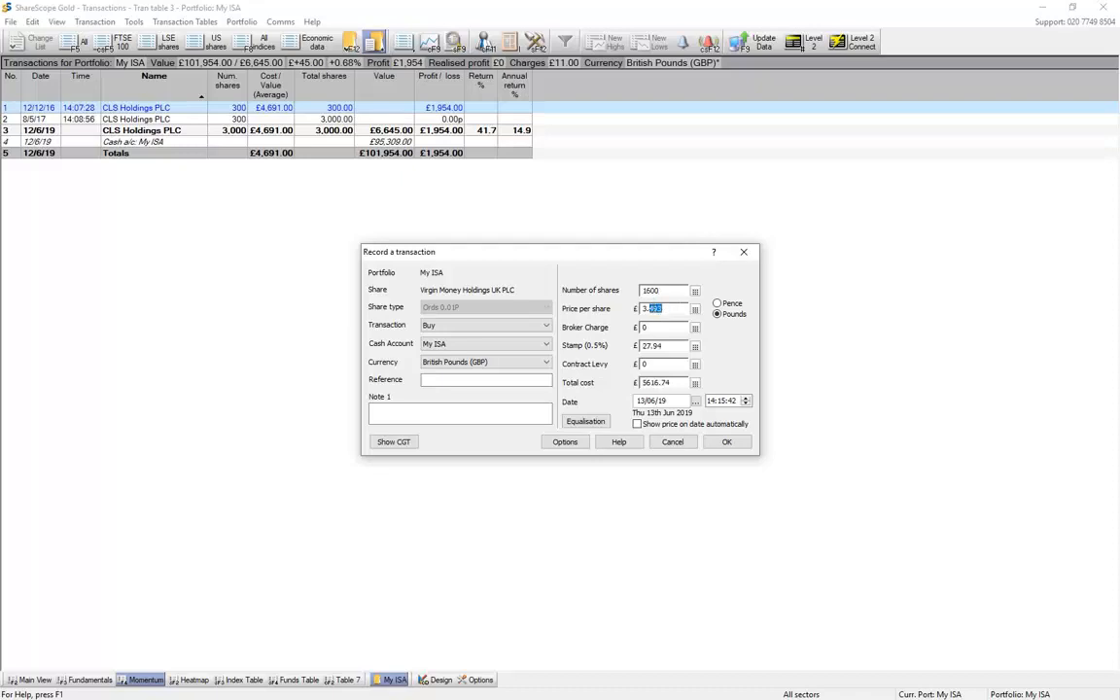
text(118)
key(Tab)
text(11)
drag(674, 401, 595, 398)
text(25/01/16)
click(728, 442)
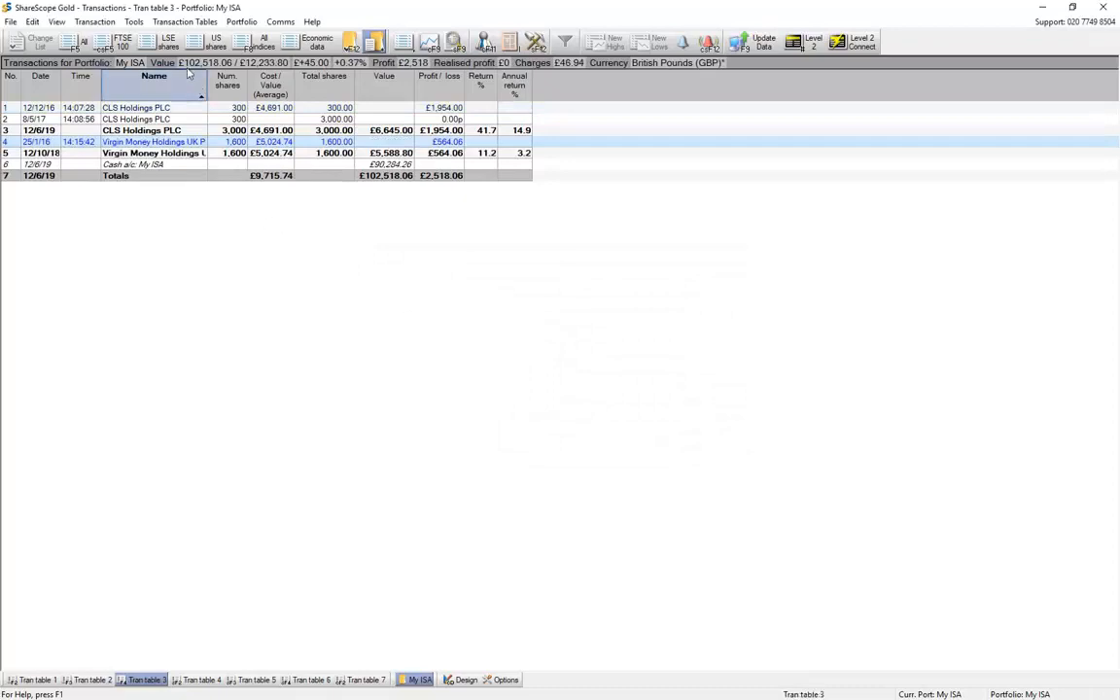
Step: Widen the Name column to fit the full share names and add a Transaction type column before the number of shares
drag(208, 79, 256, 80)
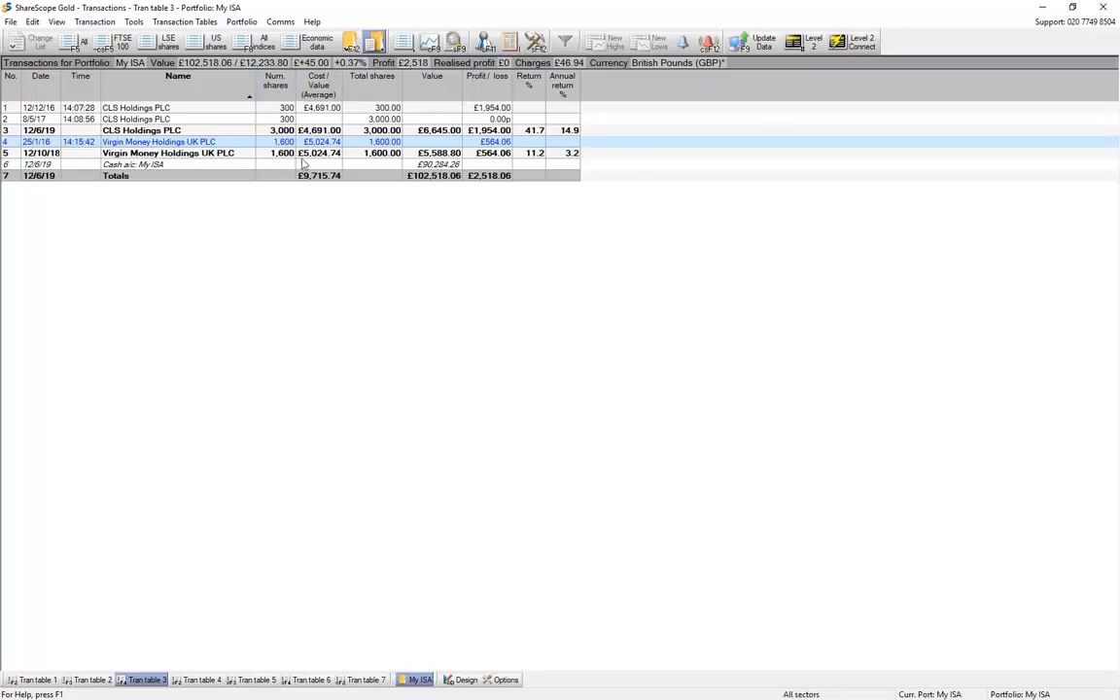
right_click(274, 87)
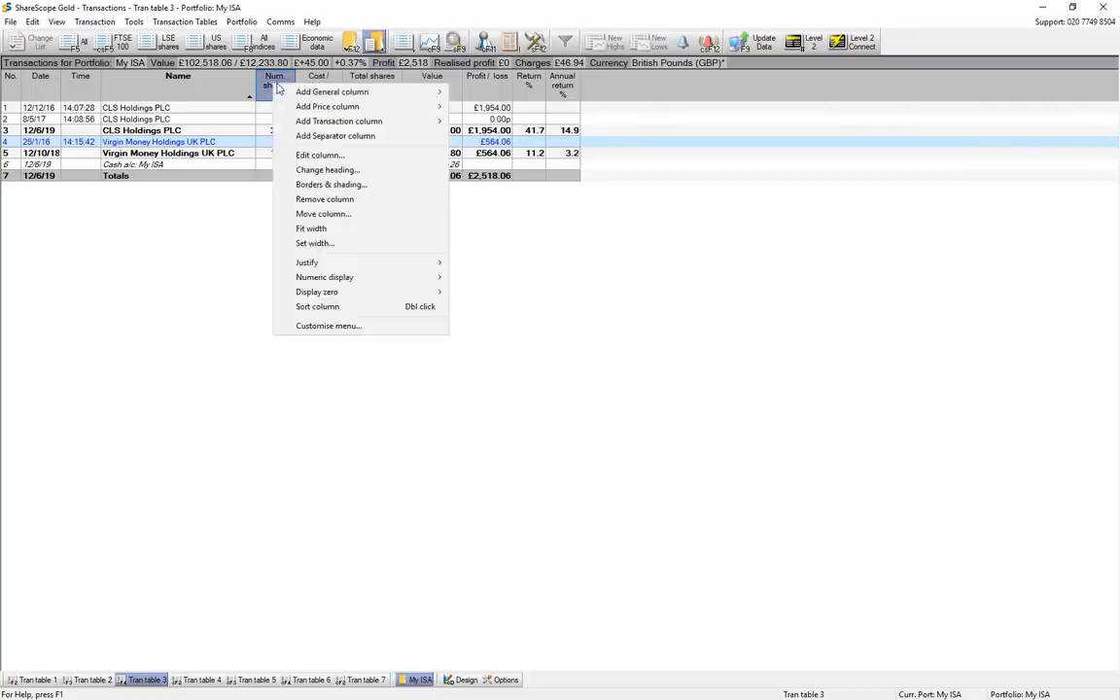
mouse_move(399, 127)
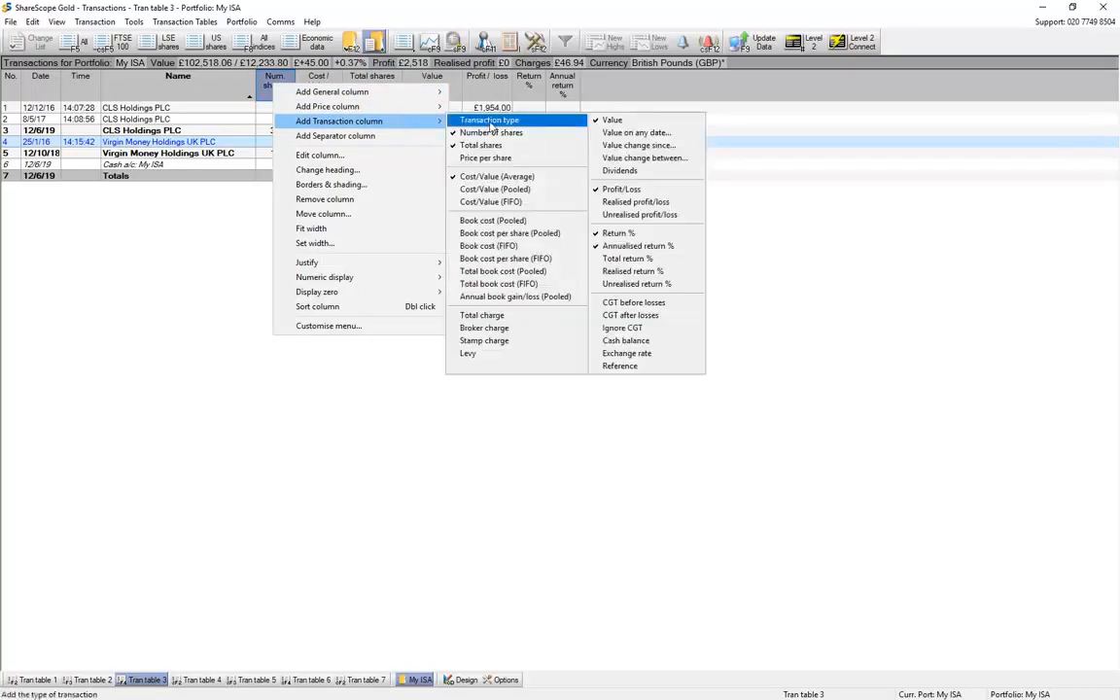
click(492, 120)
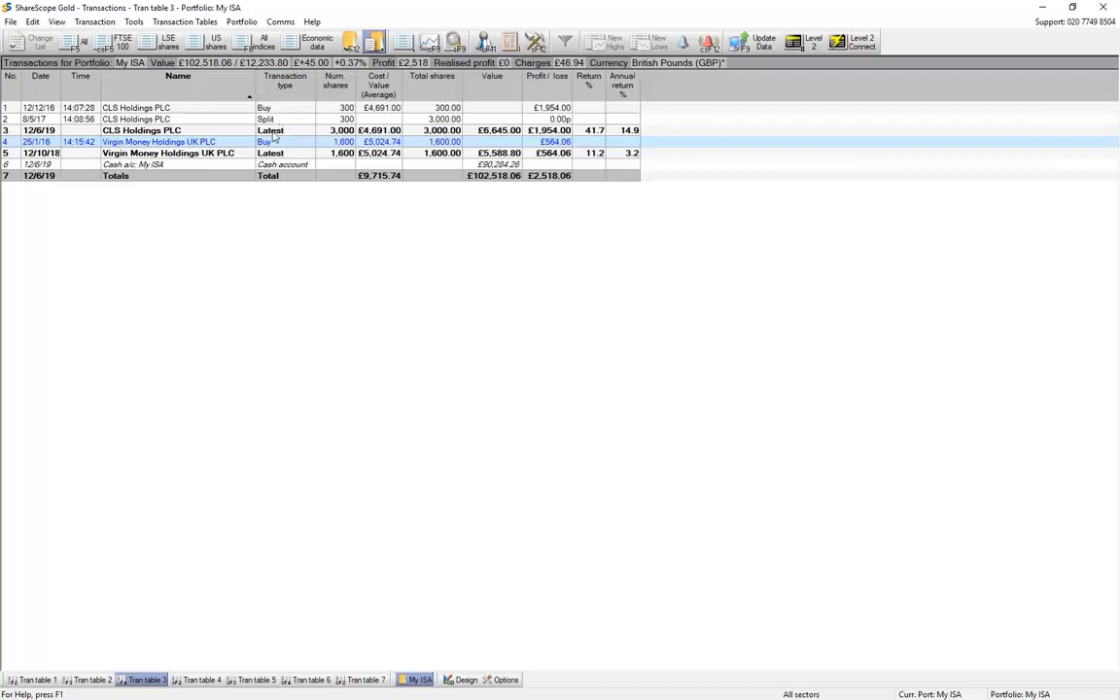
click(247, 129)
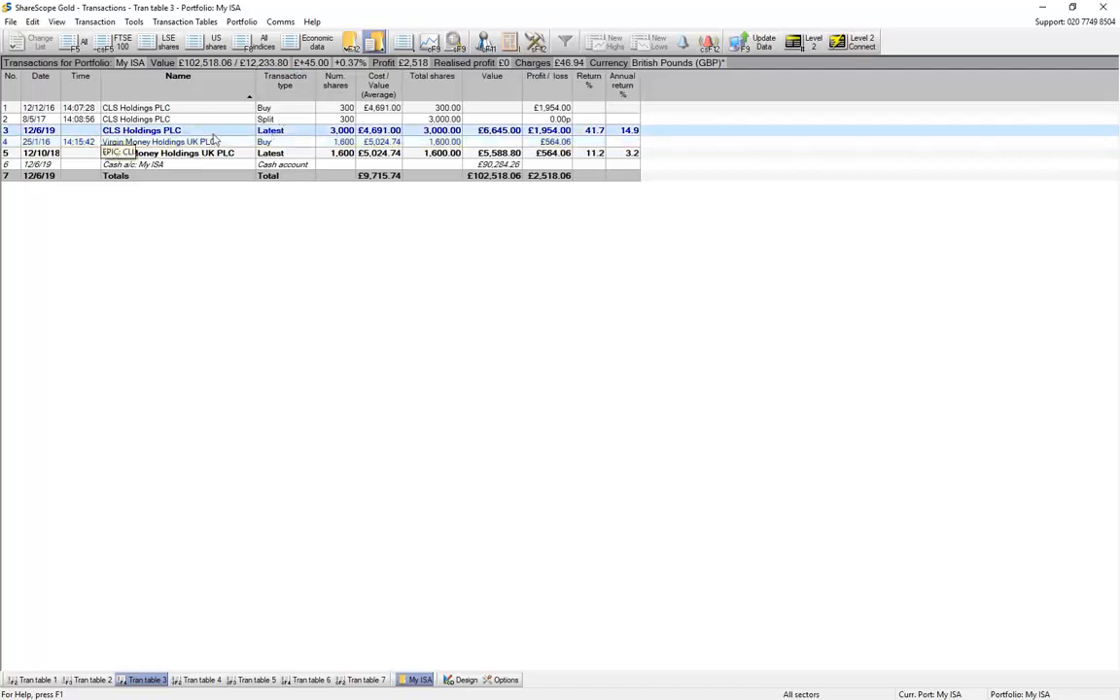
click(264, 142)
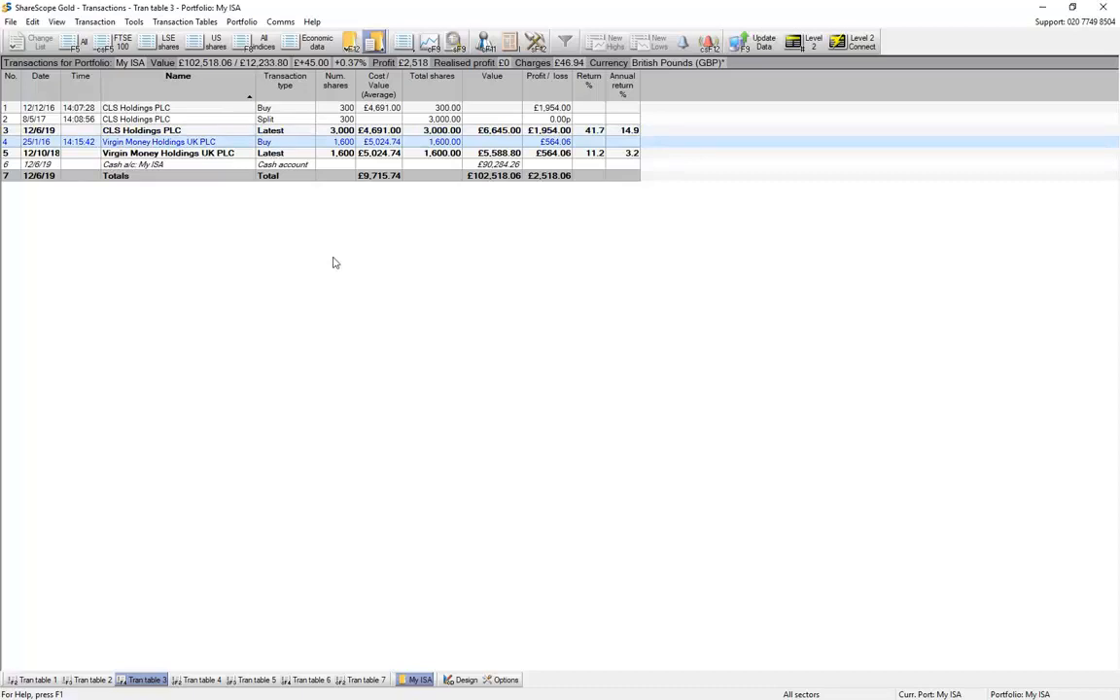
Step: Return to the portfolio's share list and add CYBG PLC to it
key(Escape)
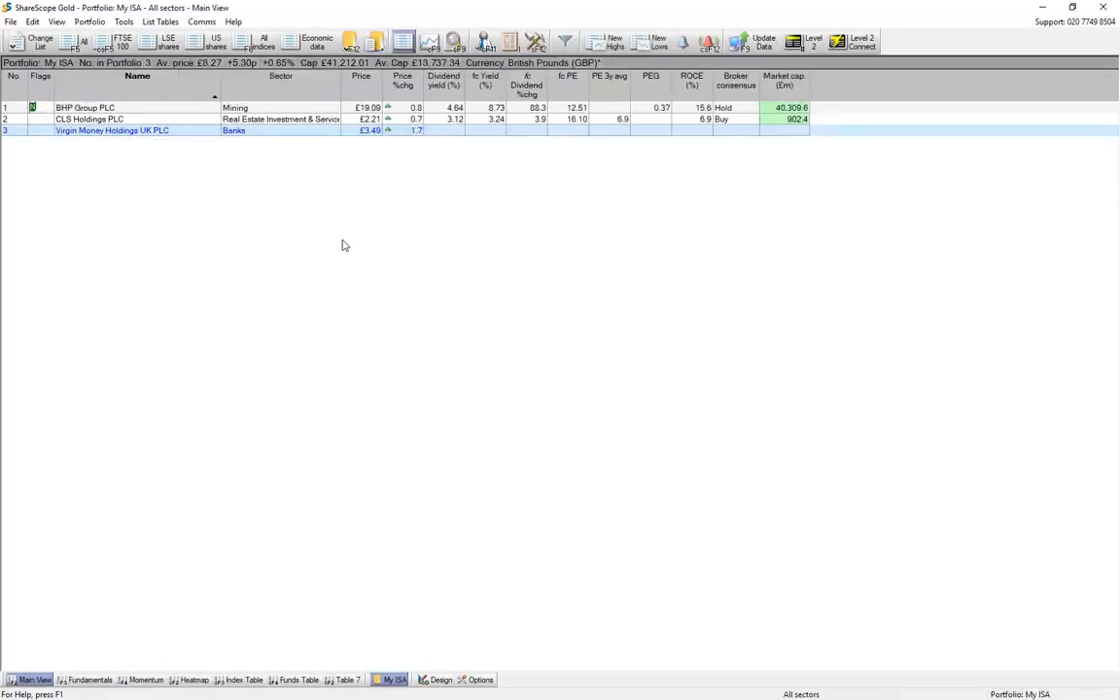
key(Insert)
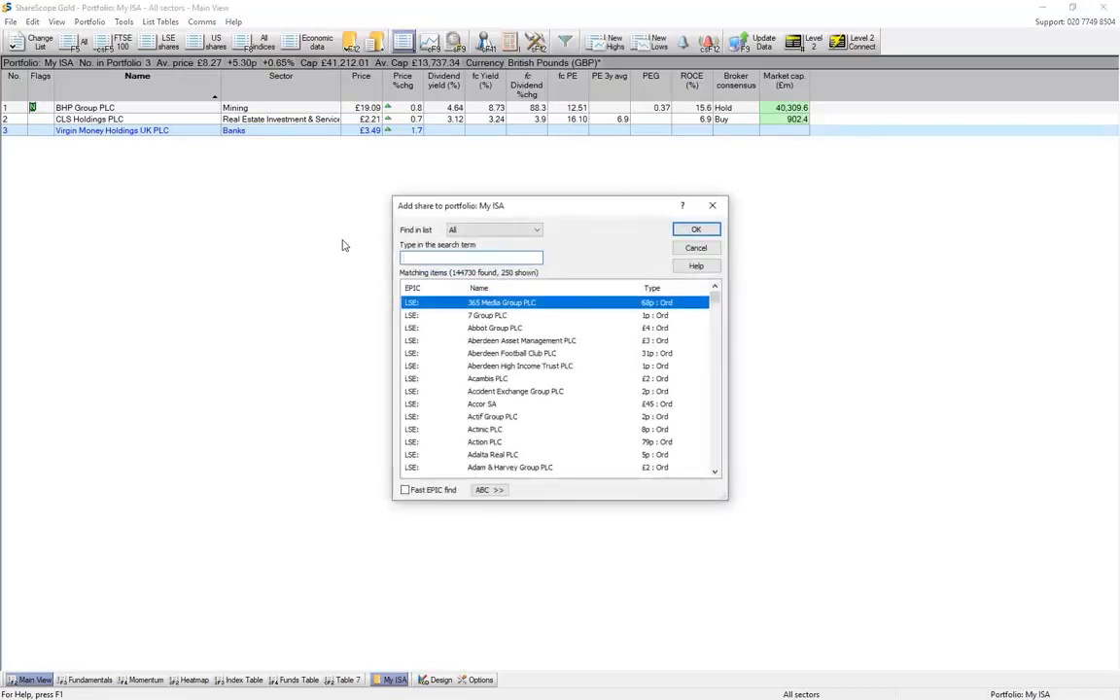
text(cybg)
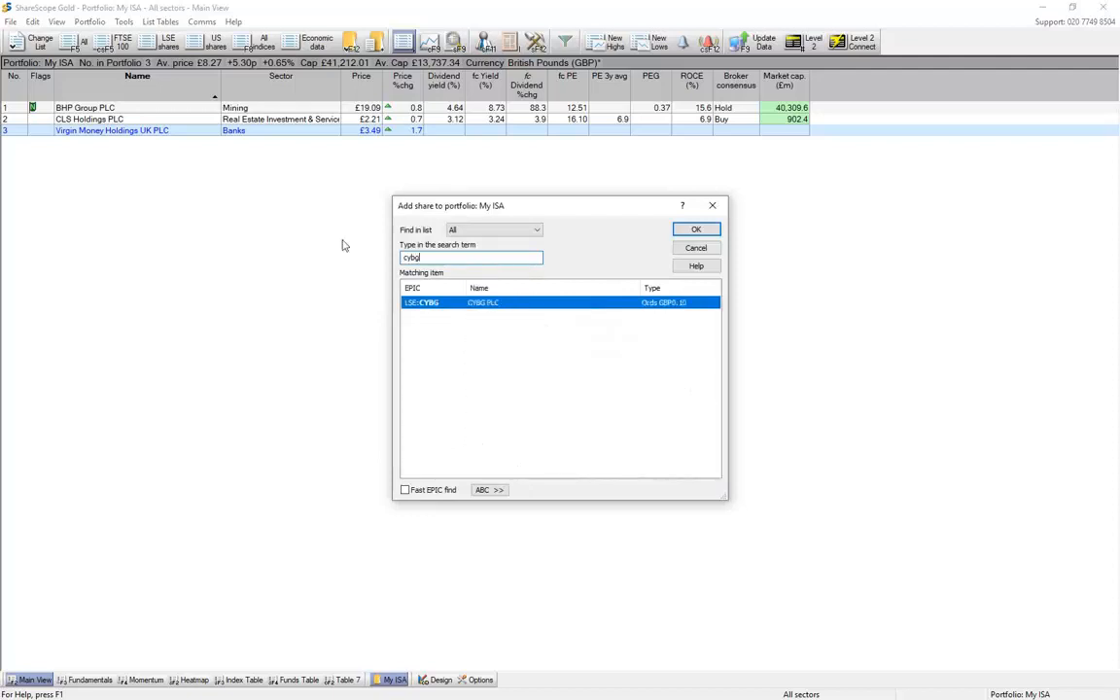
click(693, 230)
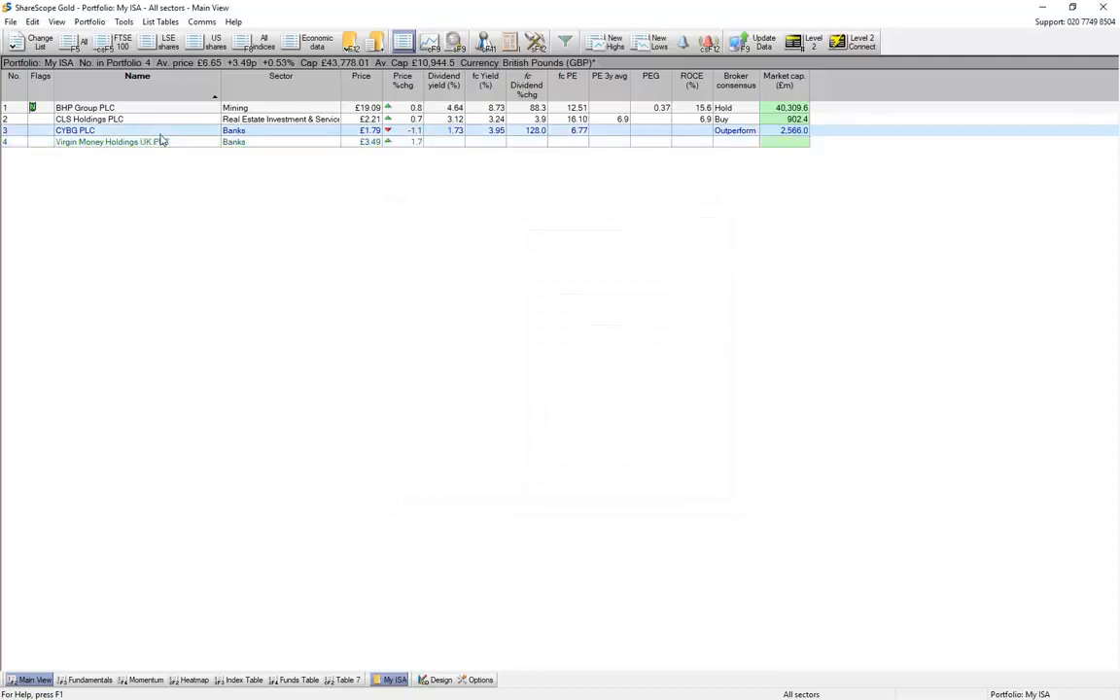
Step: Record a sale of all 1600 Virgin Money Holdings UK shares dated 15/10/18, with a total value of £5024.74 and no cash account
key(t)
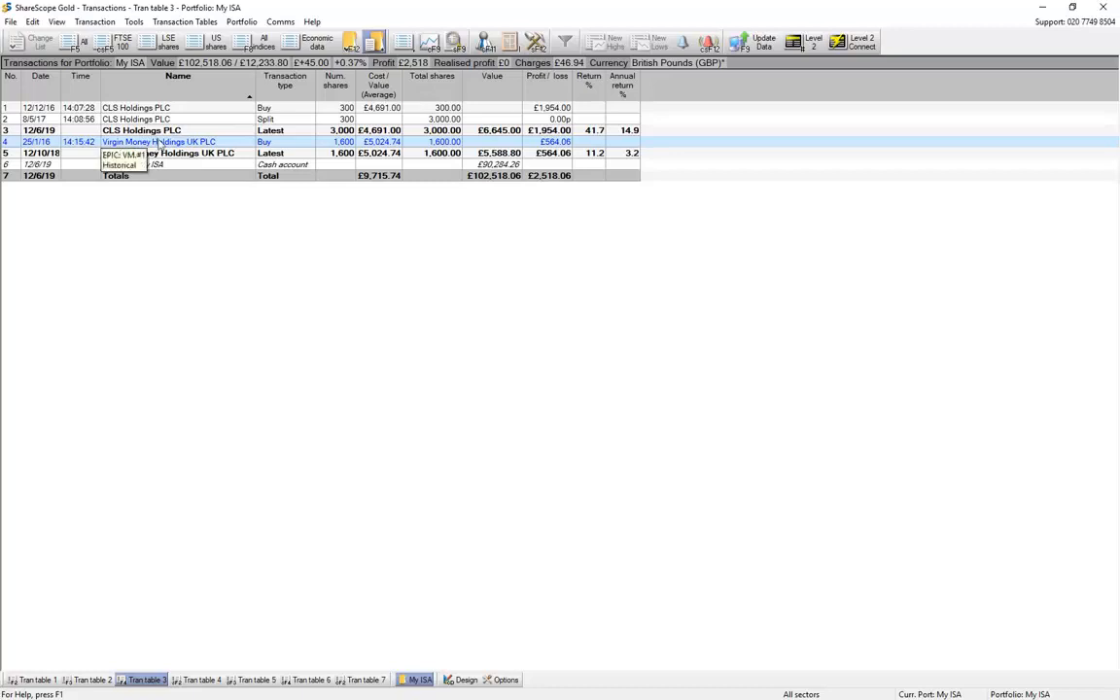
right_click(250, 149)
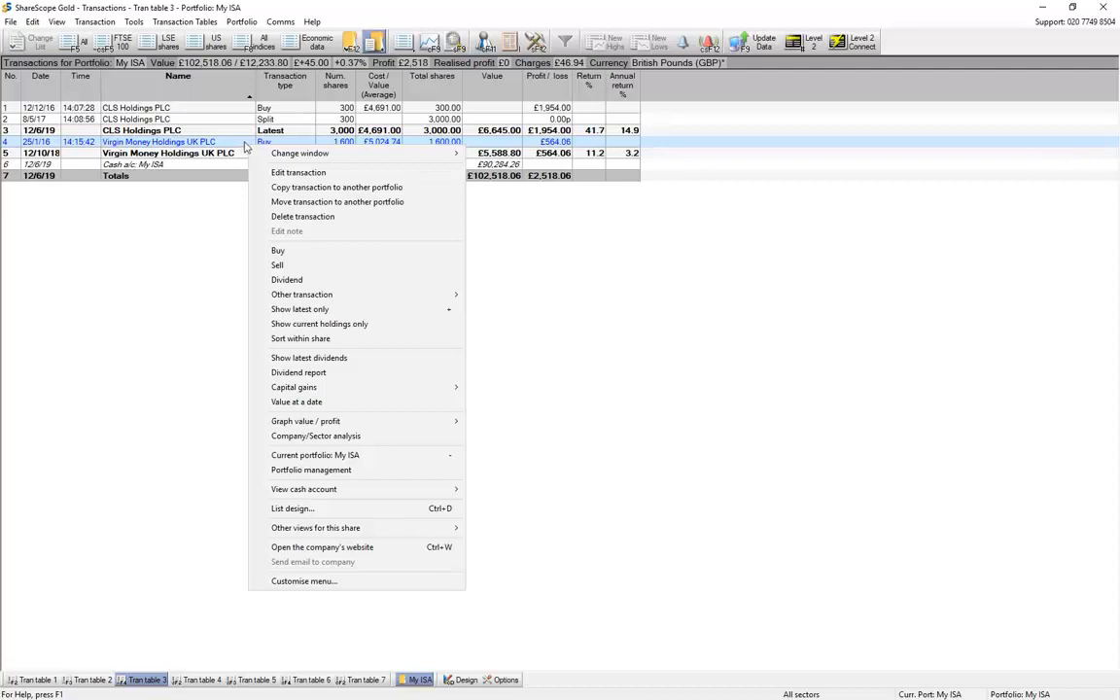
click(303, 276)
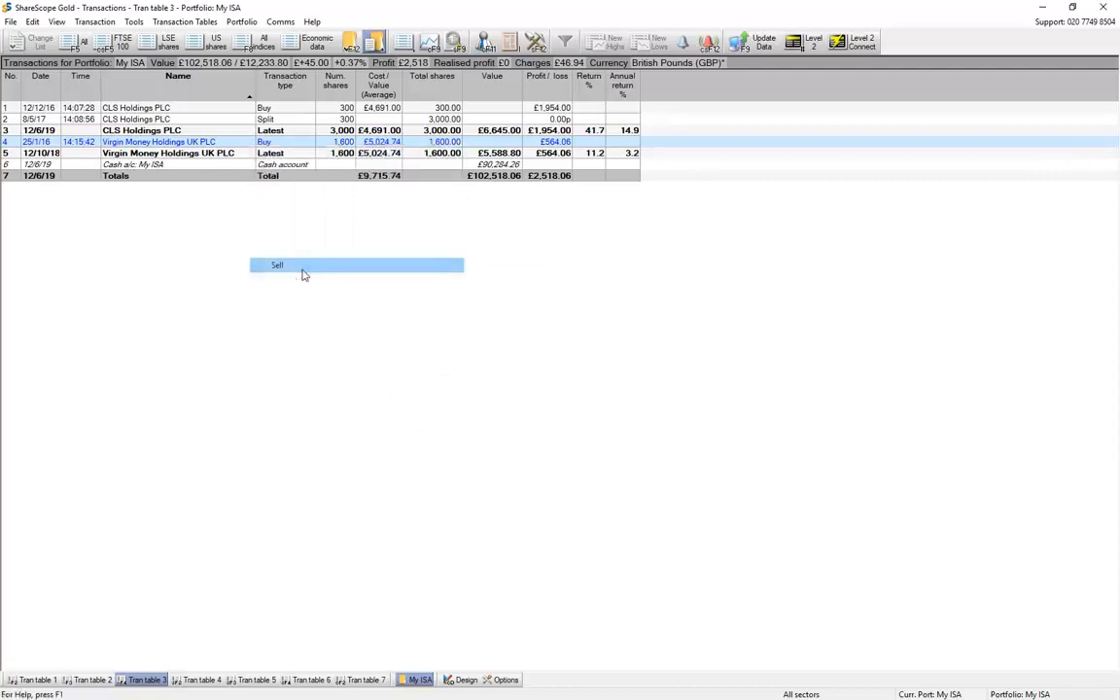
drag(516, 256, 377, 246)
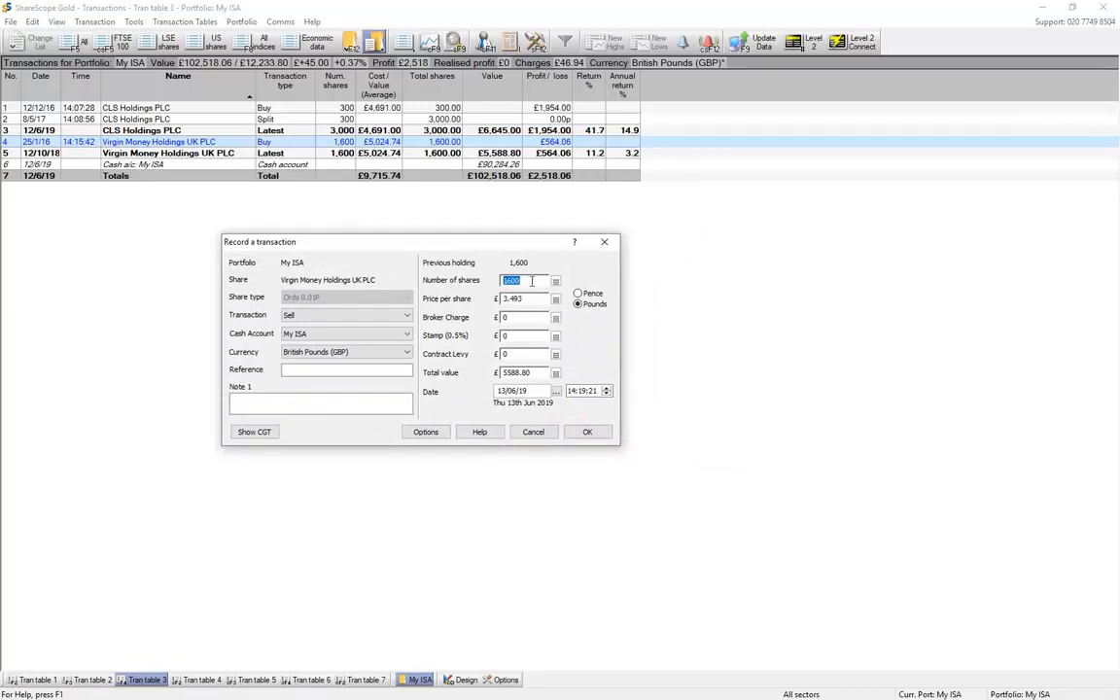
drag(529, 391, 472, 398)
text(15/10/18)
drag(541, 373, 454, 388)
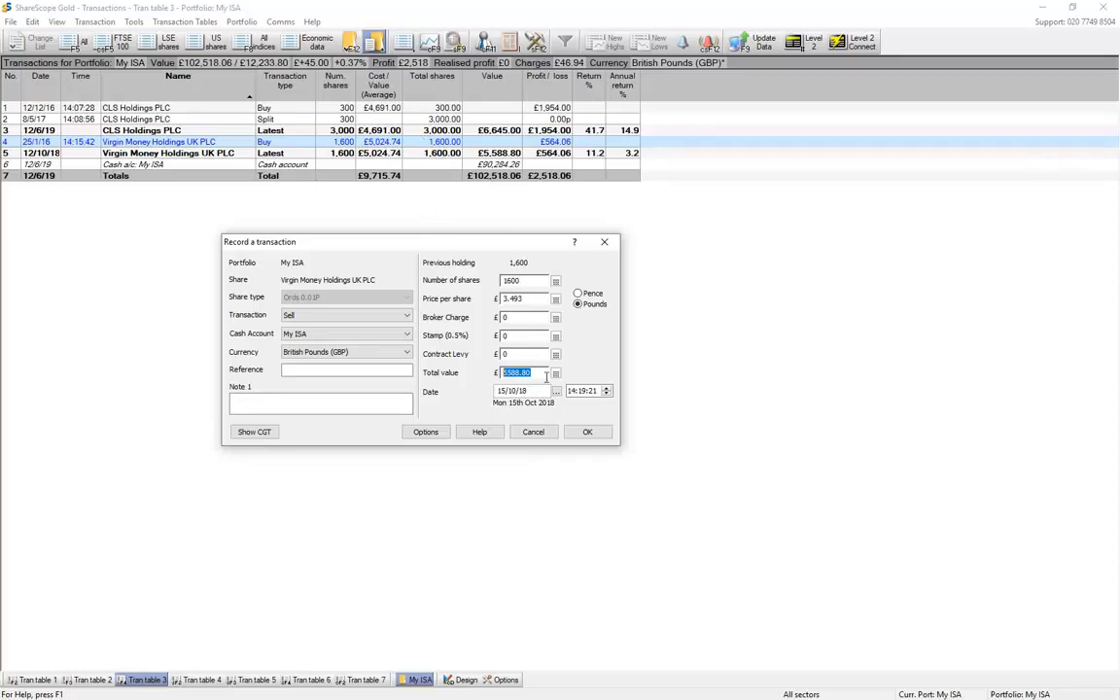
text(5024.74)
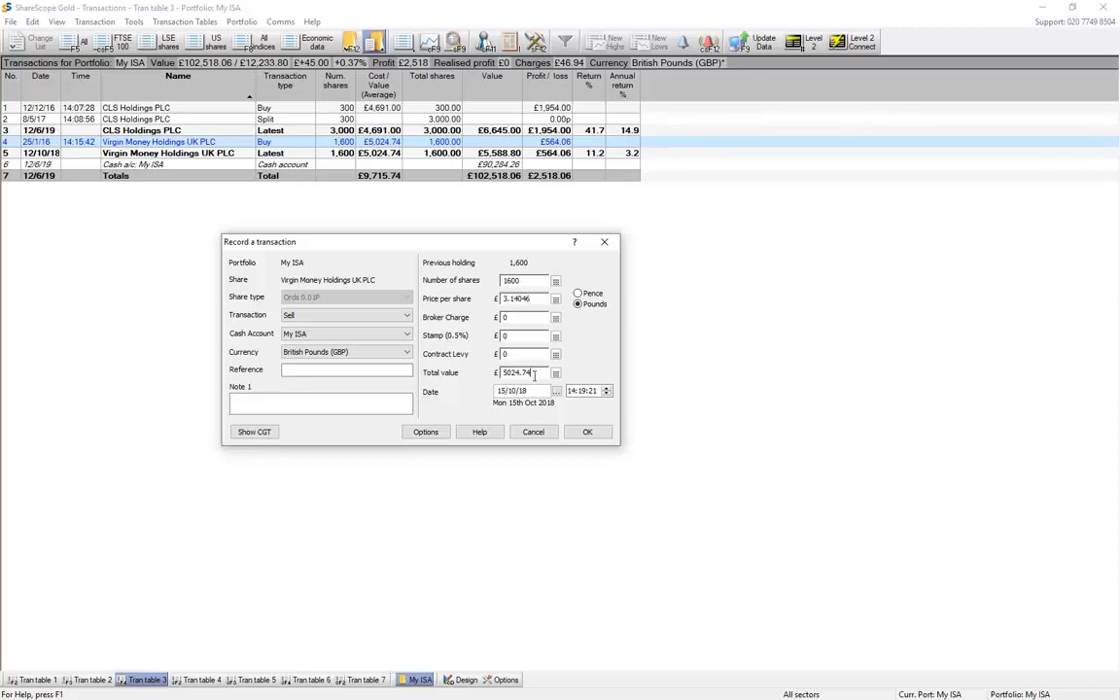
click(310, 335)
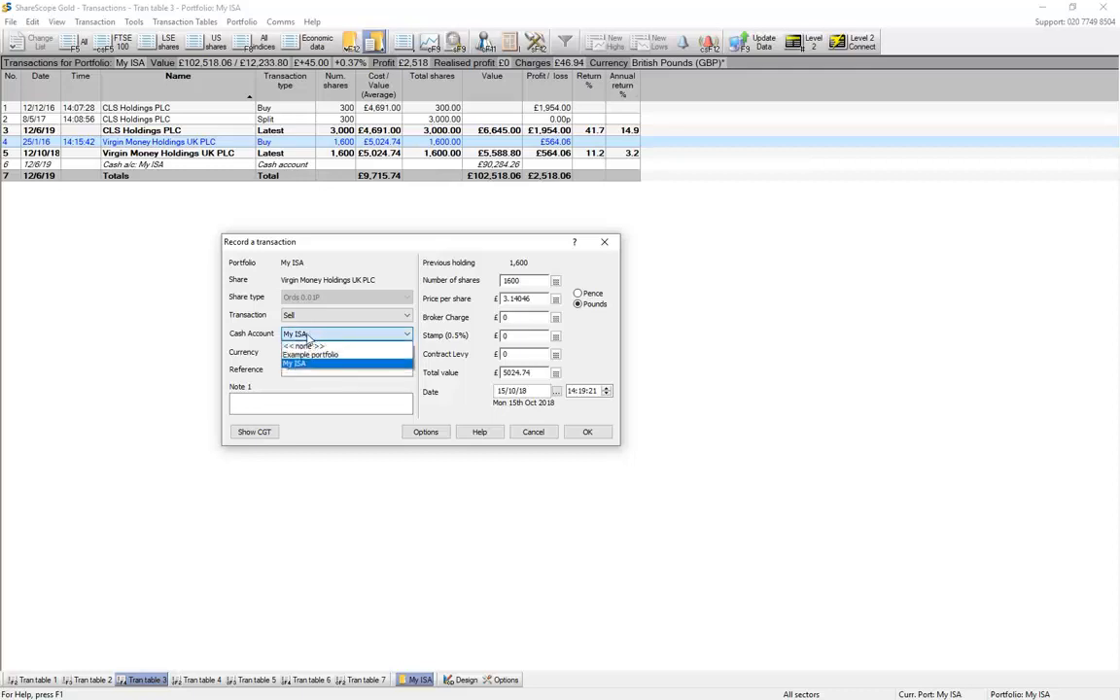
click(284, 346)
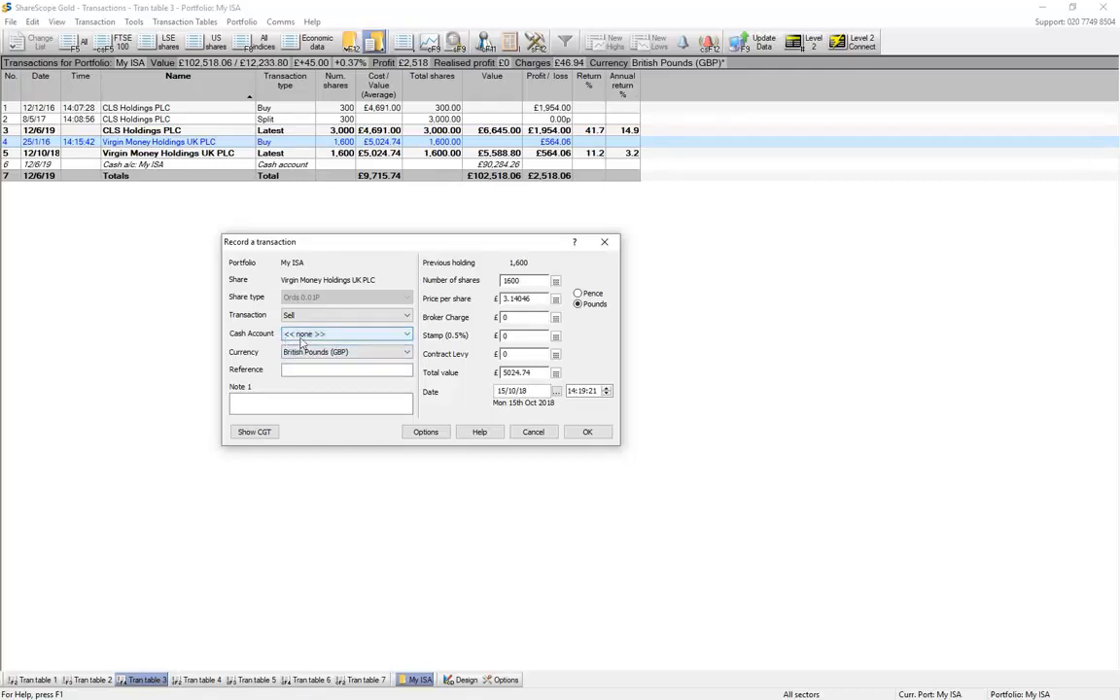
click(587, 432)
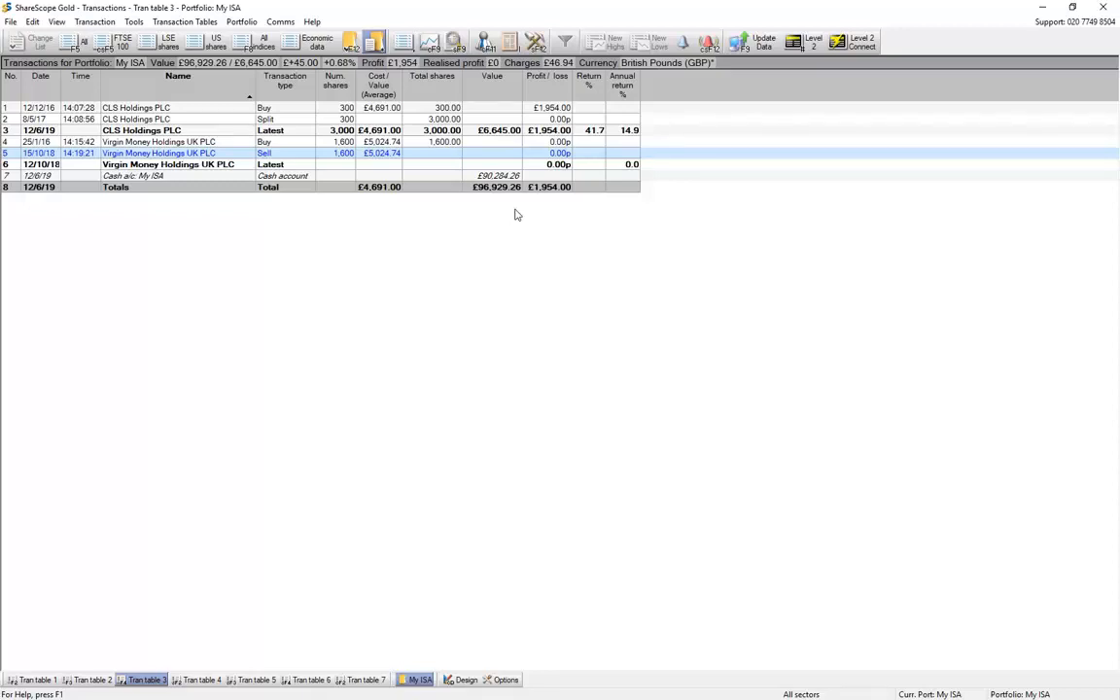
Step: Enter a purchase of 1940 CYBG PLC shares with stamp duty of 0 and a total cost of £5024.74
key(Escape)
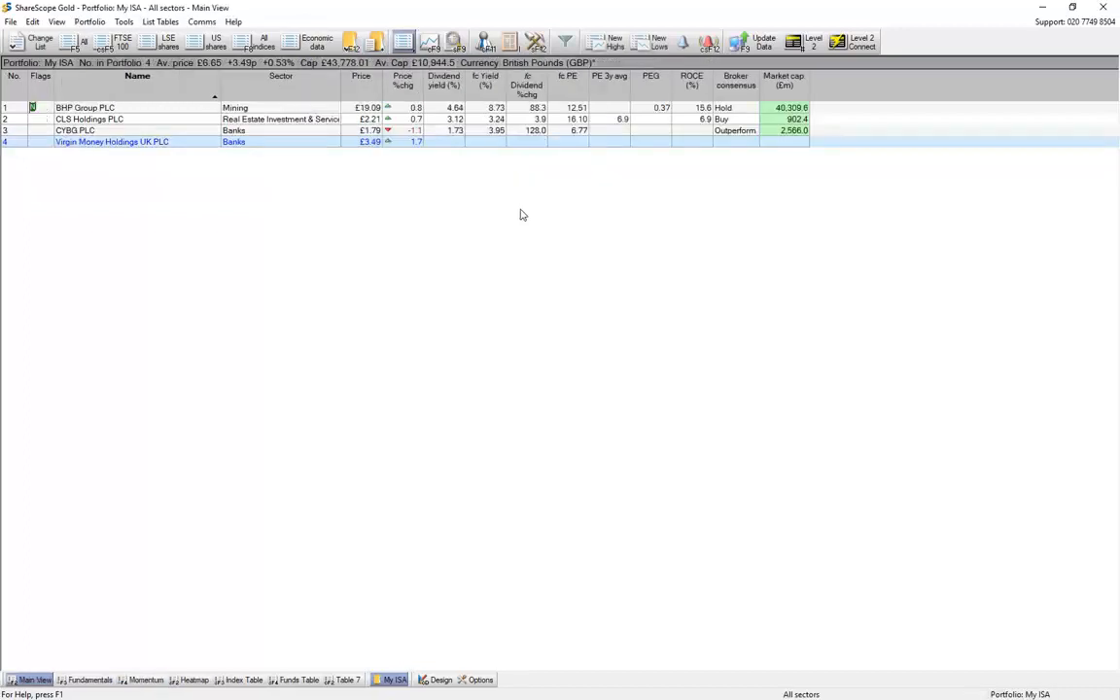
click(85, 129)
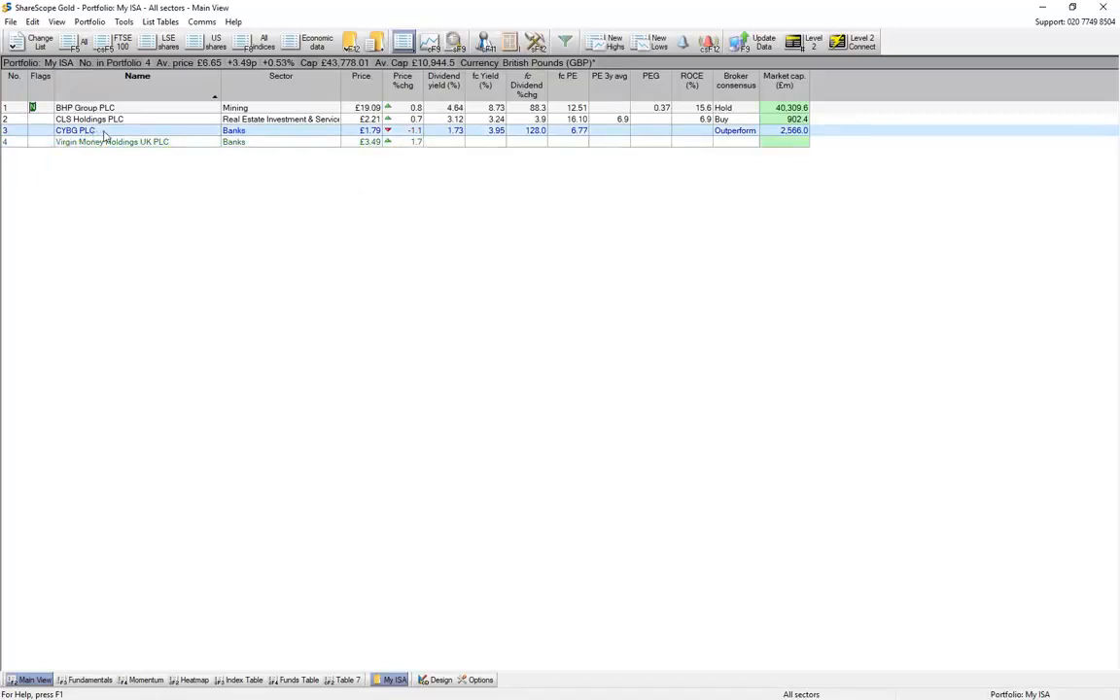
right_click(104, 136)
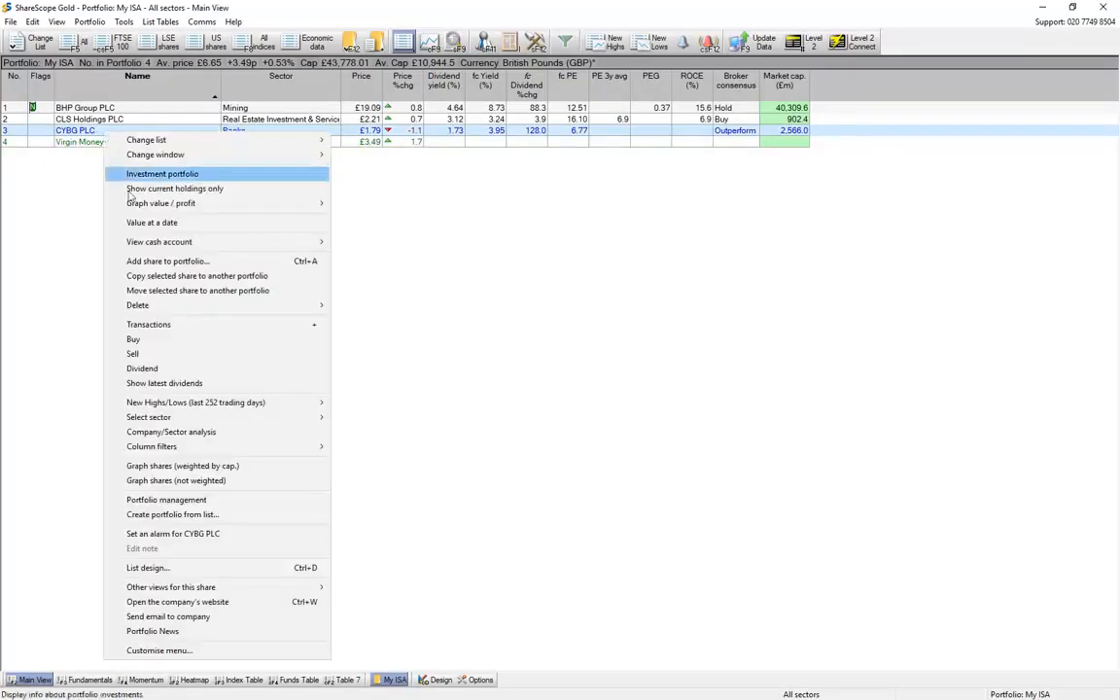
click(159, 342)
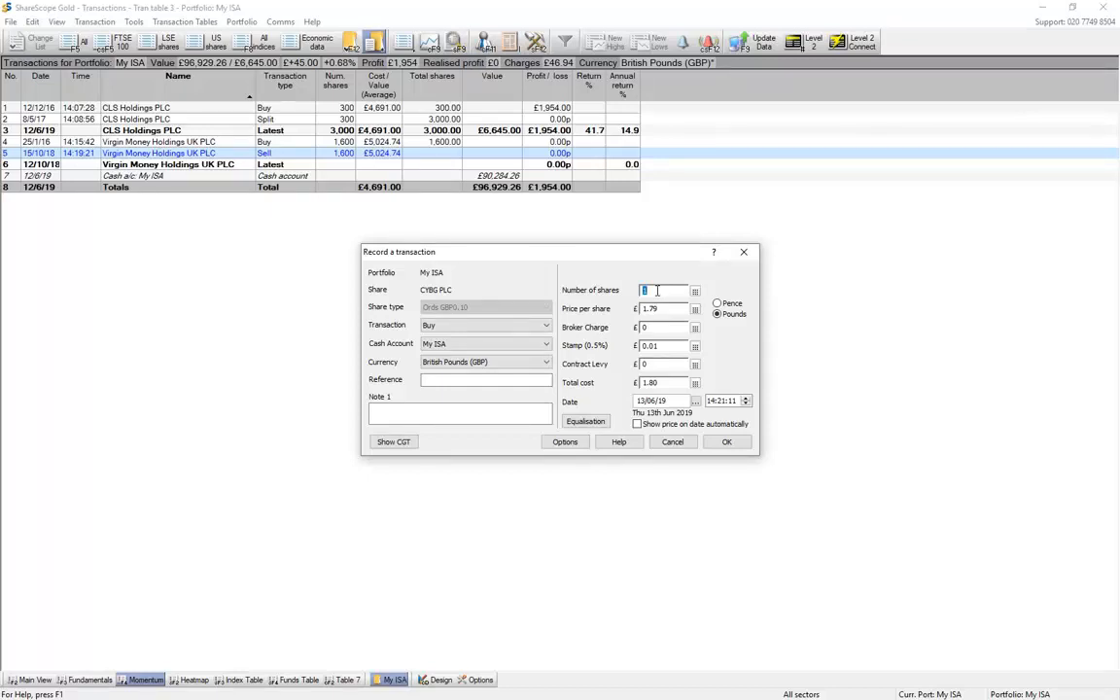
text(1940)
drag(662, 346, 640, 347)
text(0)
drag(677, 383, 623, 388)
text(5024.74)
Step: Set the CYBG purchase to use no cash account, date it 15/10/18 and save the transaction
click(441, 346)
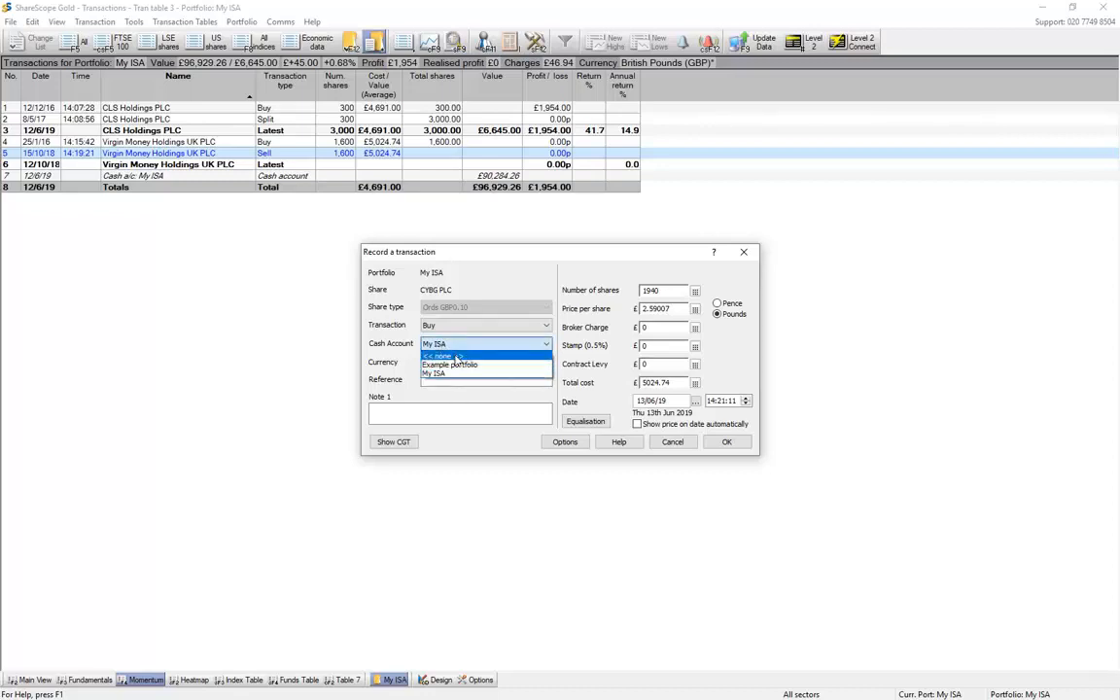
click(456, 357)
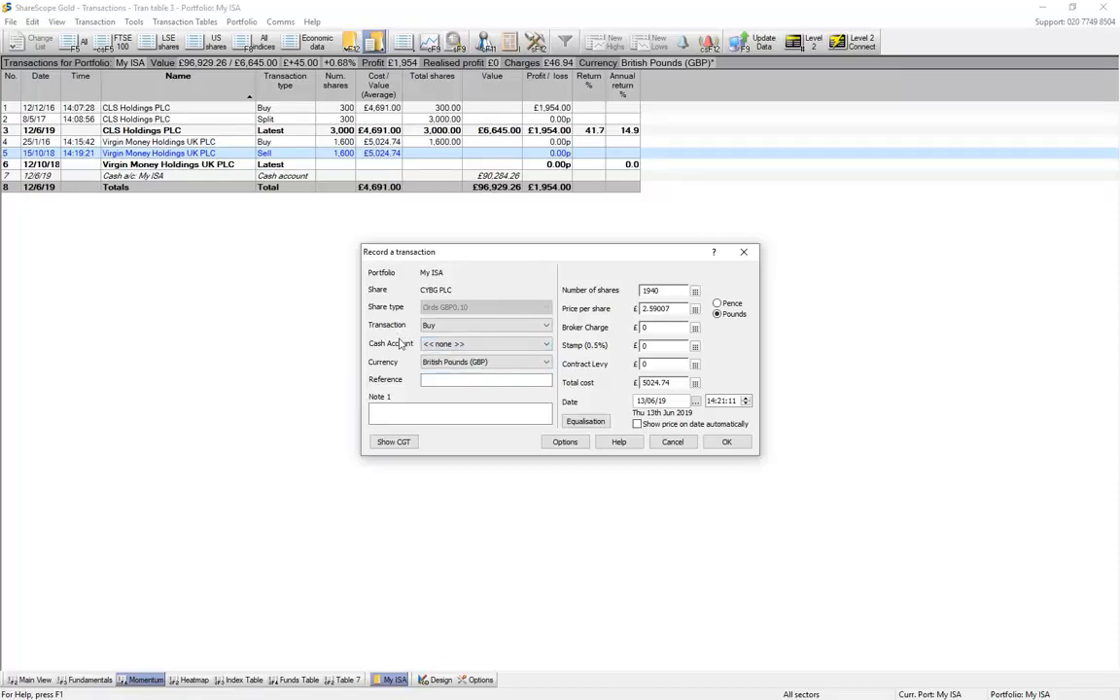
click(675, 402)
text(15/10/18)
click(727, 444)
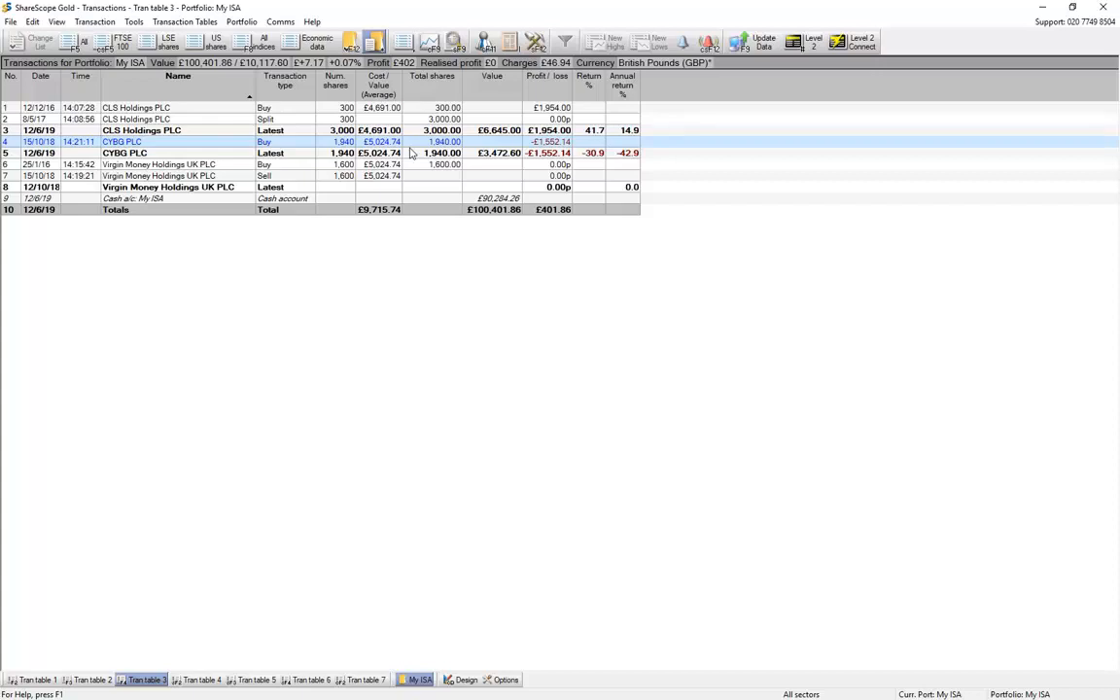
Step: Add a Total book cost (FIFO) column to the transaction table before the Total shares column
right_click(416, 89)
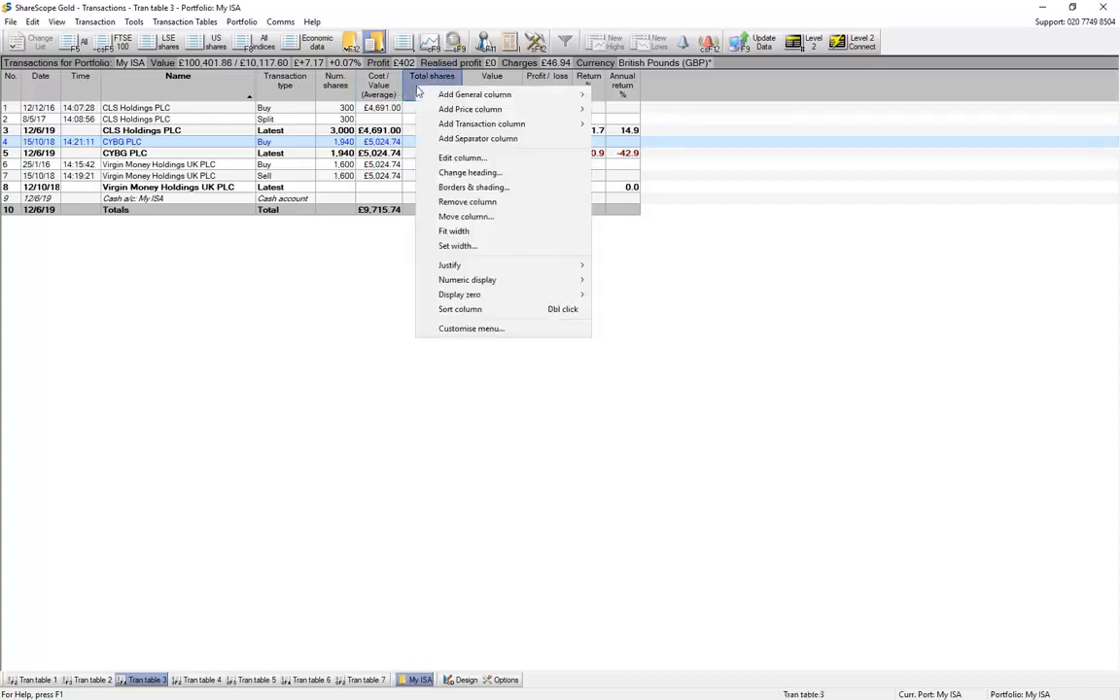
mouse_move(482, 126)
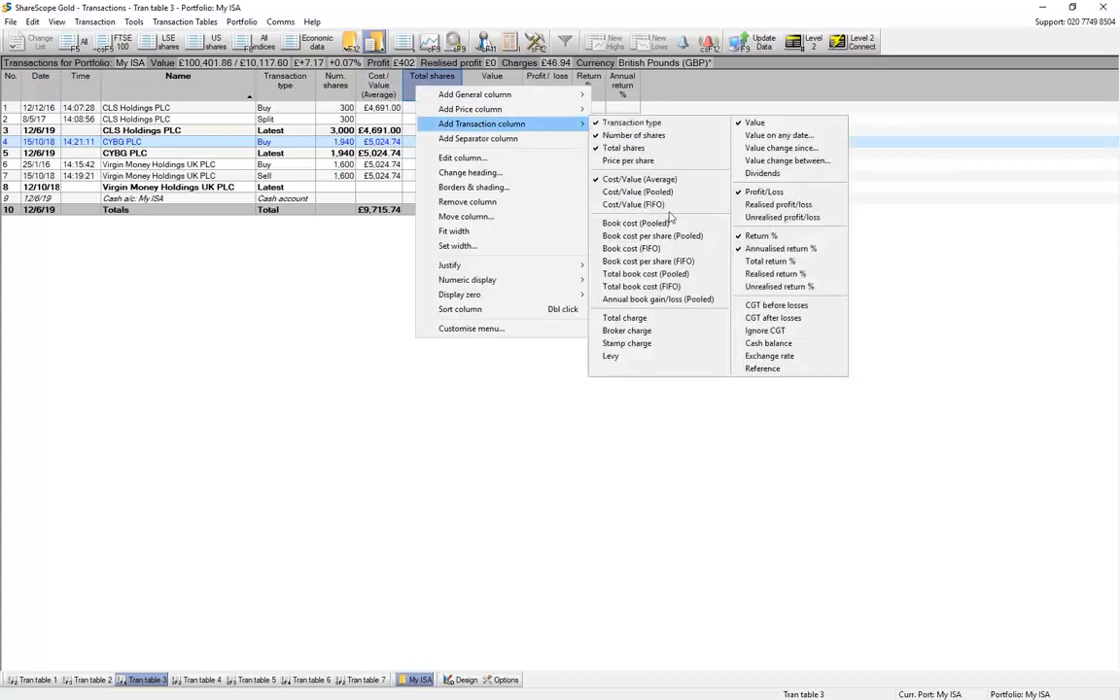
click(630, 287)
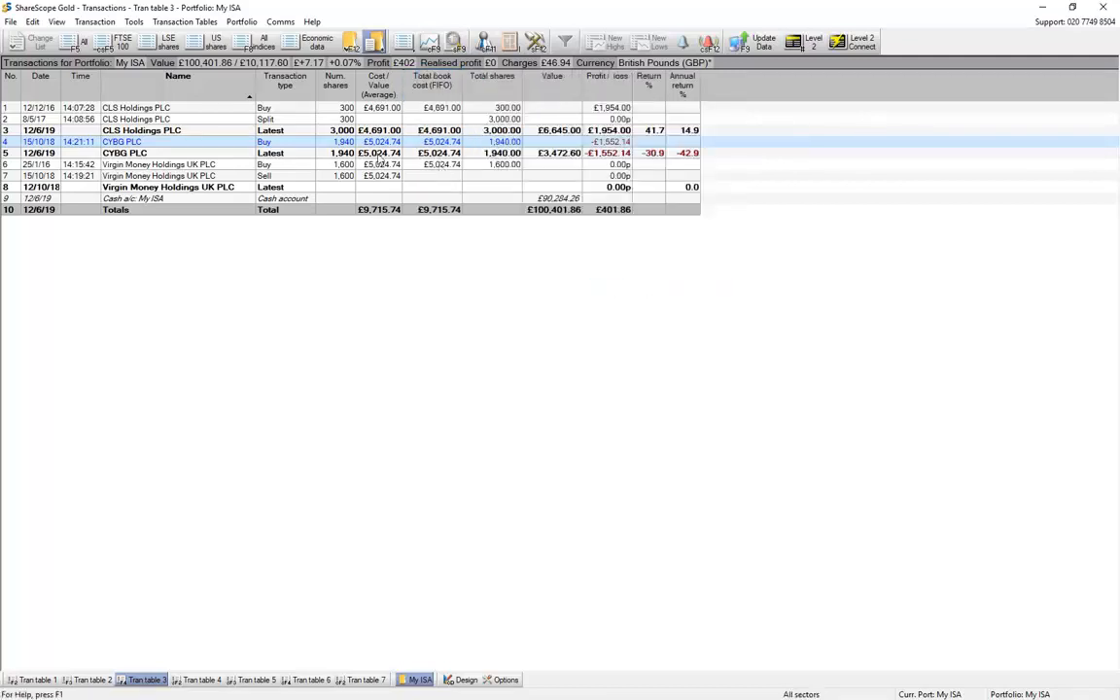
Step: Enter a sale of all 1940 CYBG PLC shares dated 13/3/19
click(438, 156)
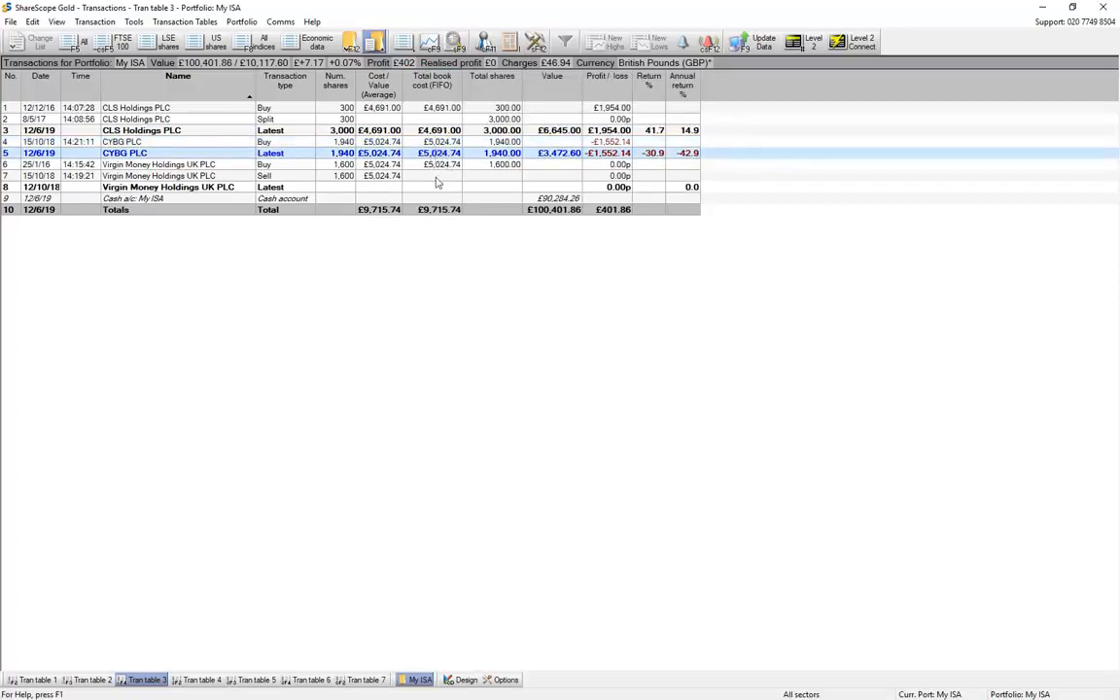
click(373, 177)
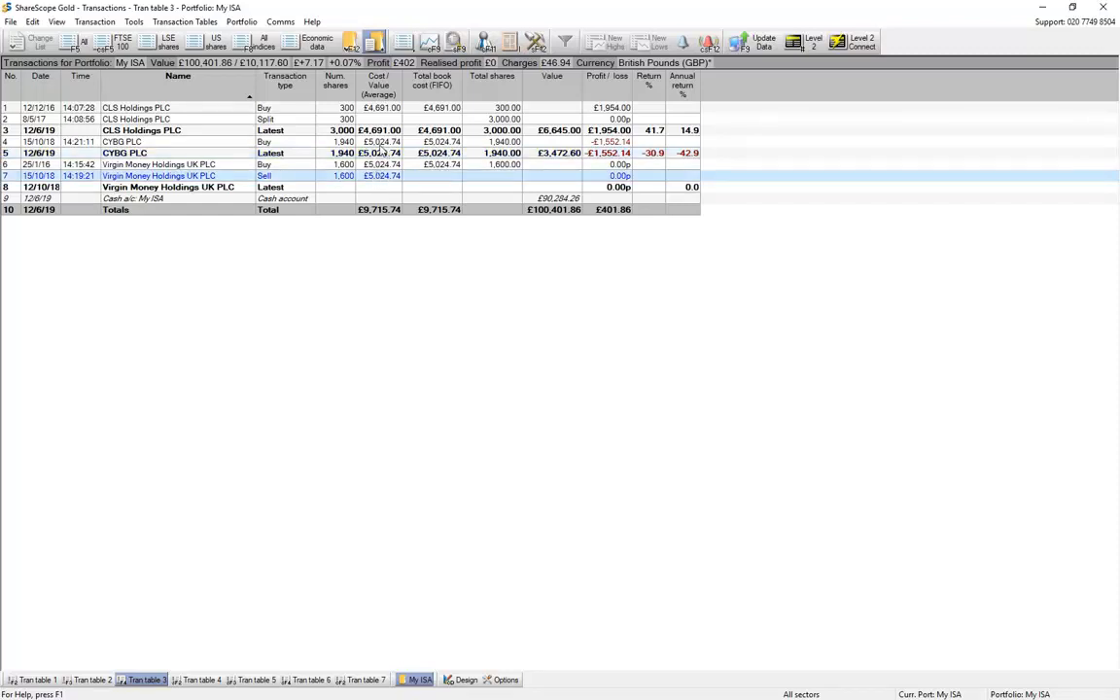
click(376, 143)
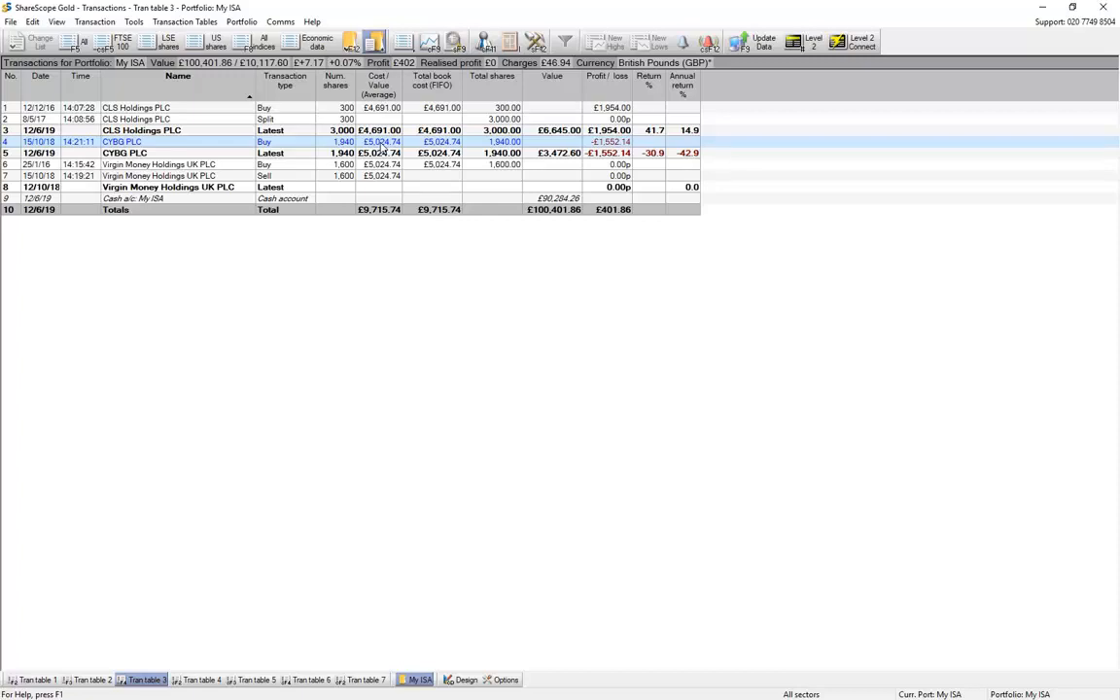
right_click(294, 145)
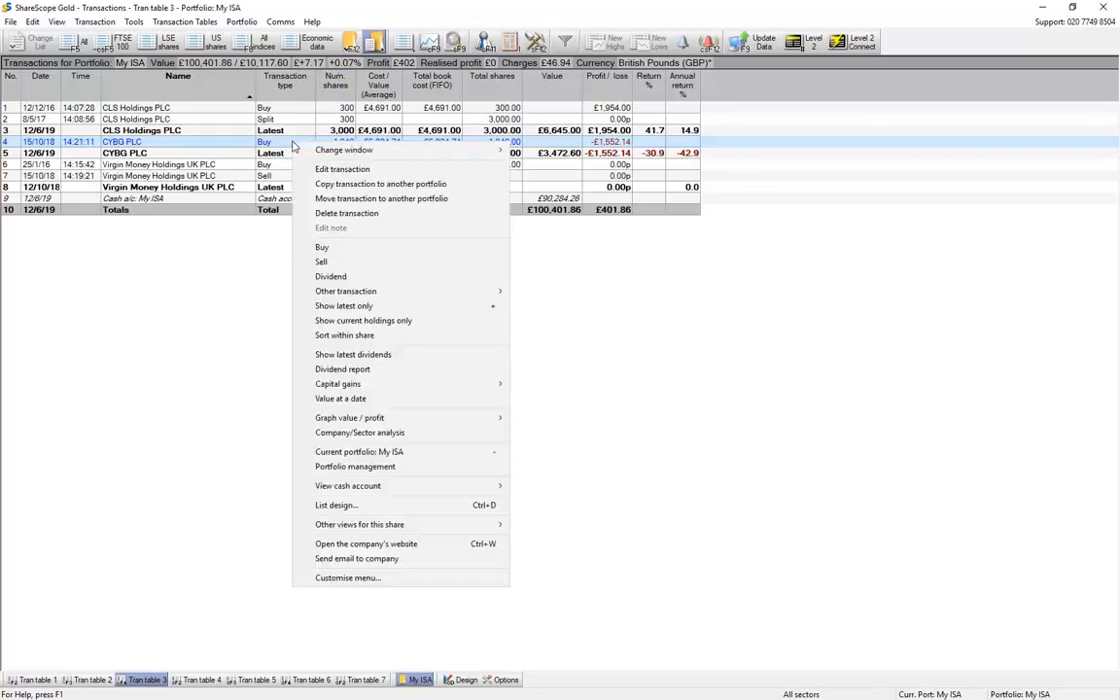
click(332, 263)
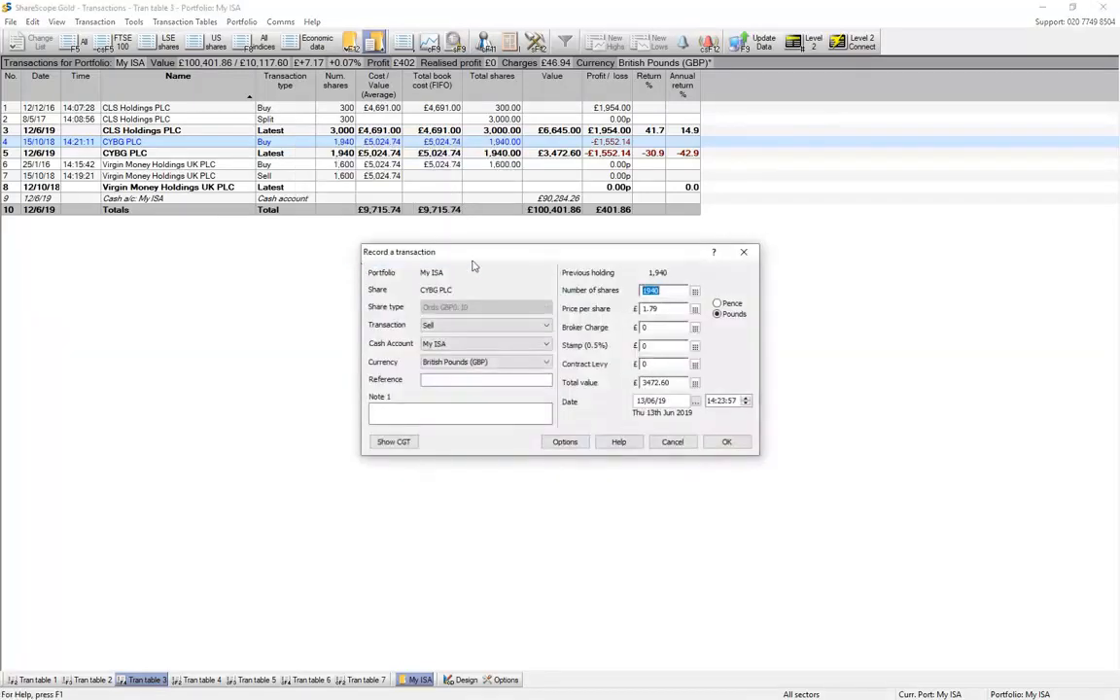
drag(567, 255, 521, 256)
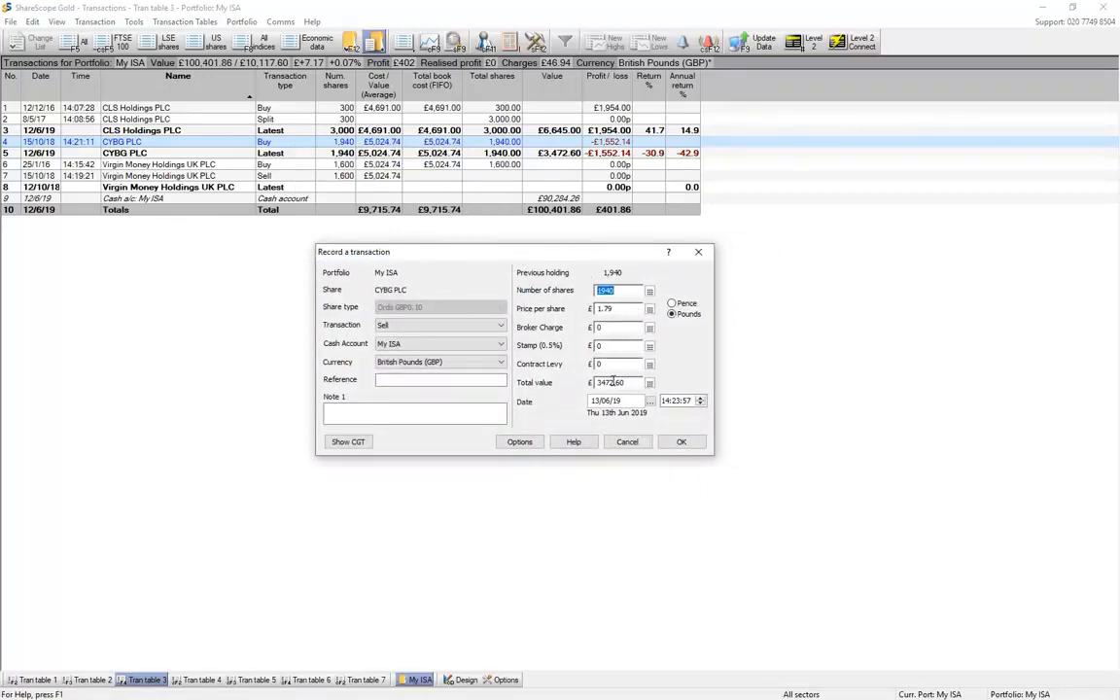
drag(636, 400, 566, 400)
text(13/3/19)
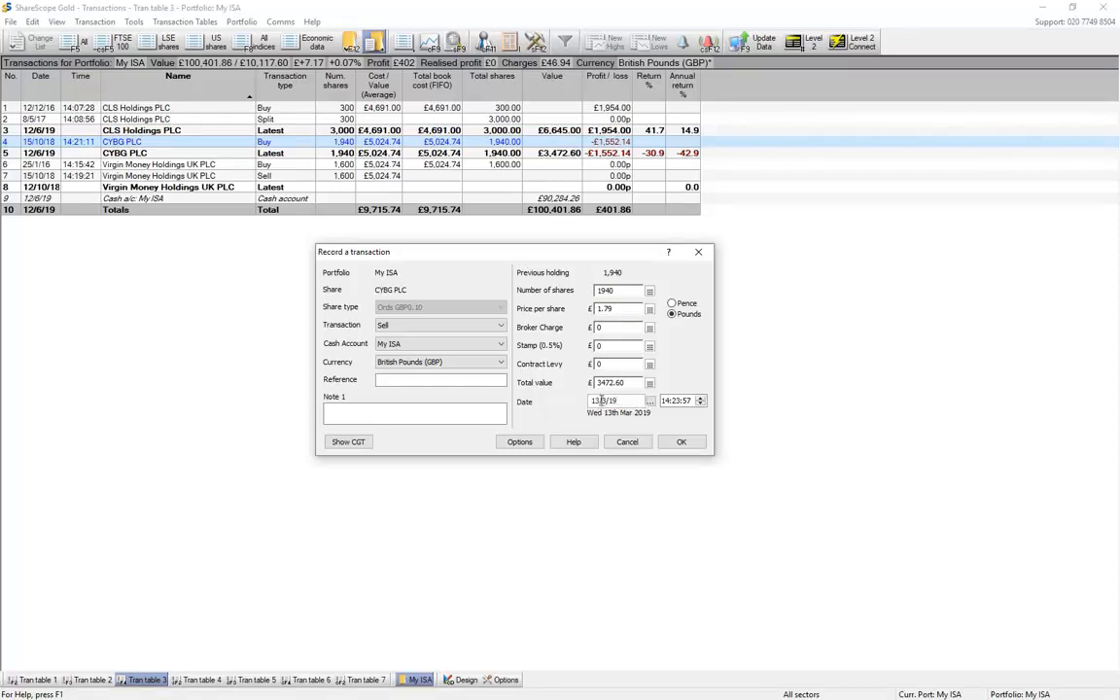
Step: Set the CYBG sale's price per share to £2 and the broker charge to £11, and save the transaction
click(621, 312)
text(2)
click(612, 327)
text(11)
click(685, 442)
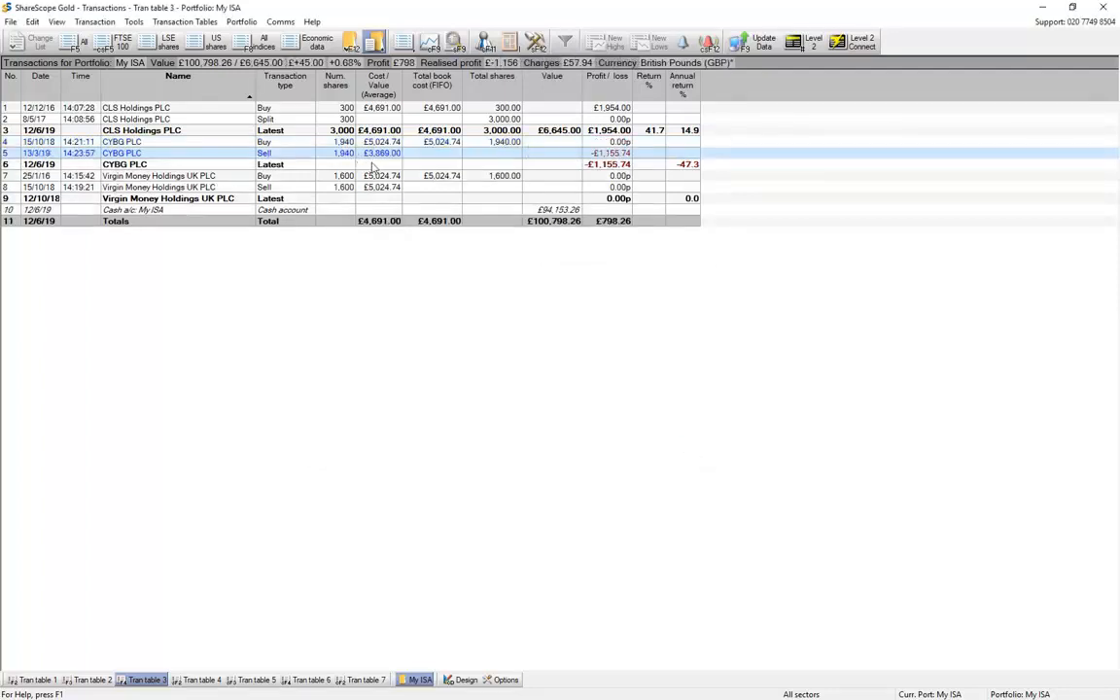
Step: Enter an Other return transaction for CYBG PLC on 1600 shares at £0.05 per share
click(613, 165)
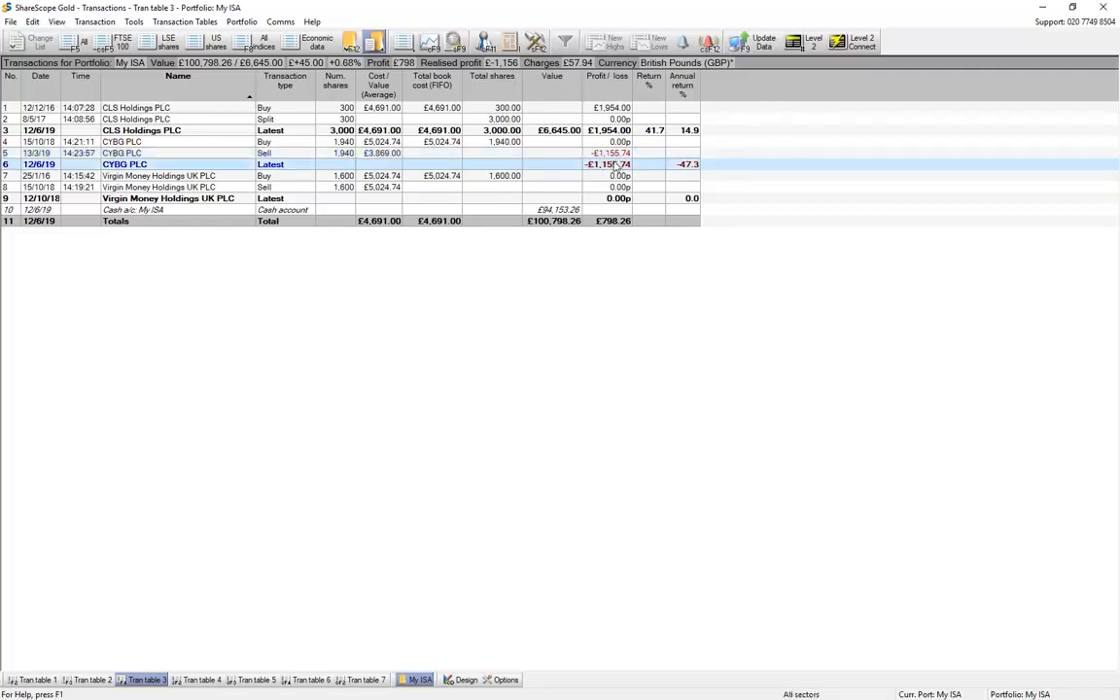
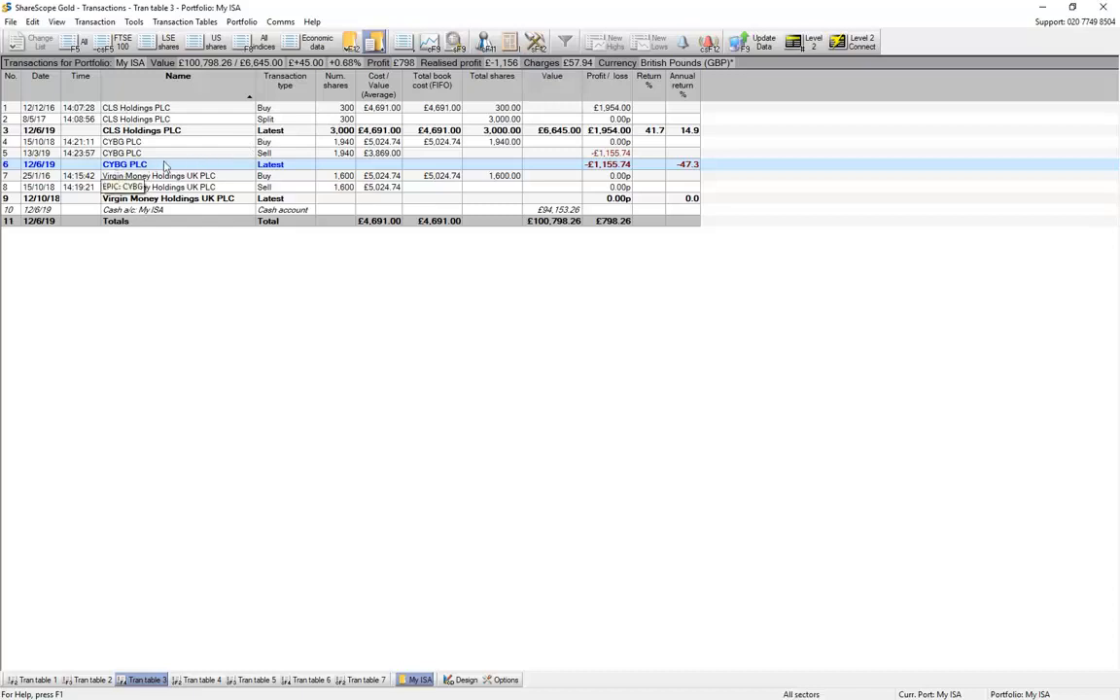
right_click(182, 168)
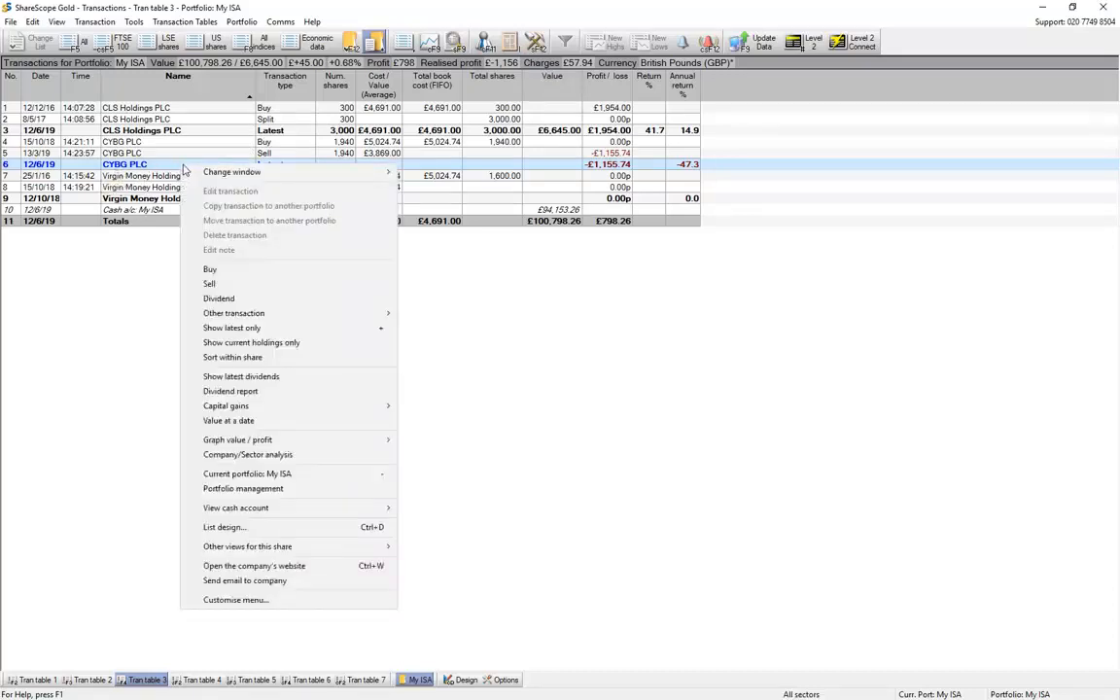
mouse_move(327, 322)
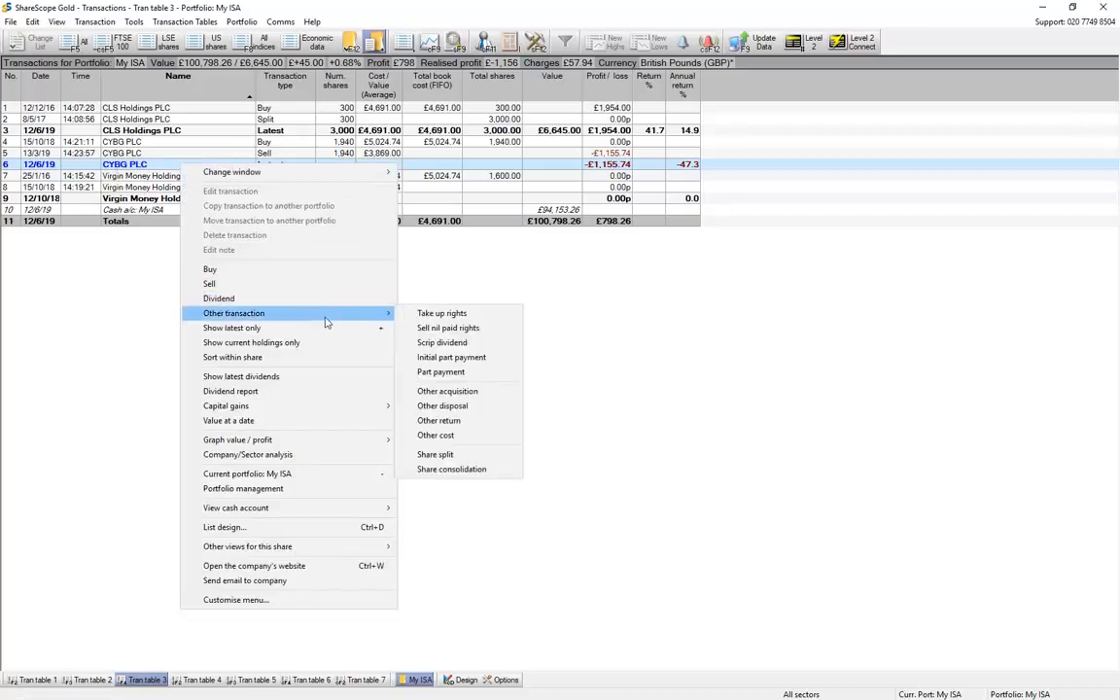
click(443, 425)
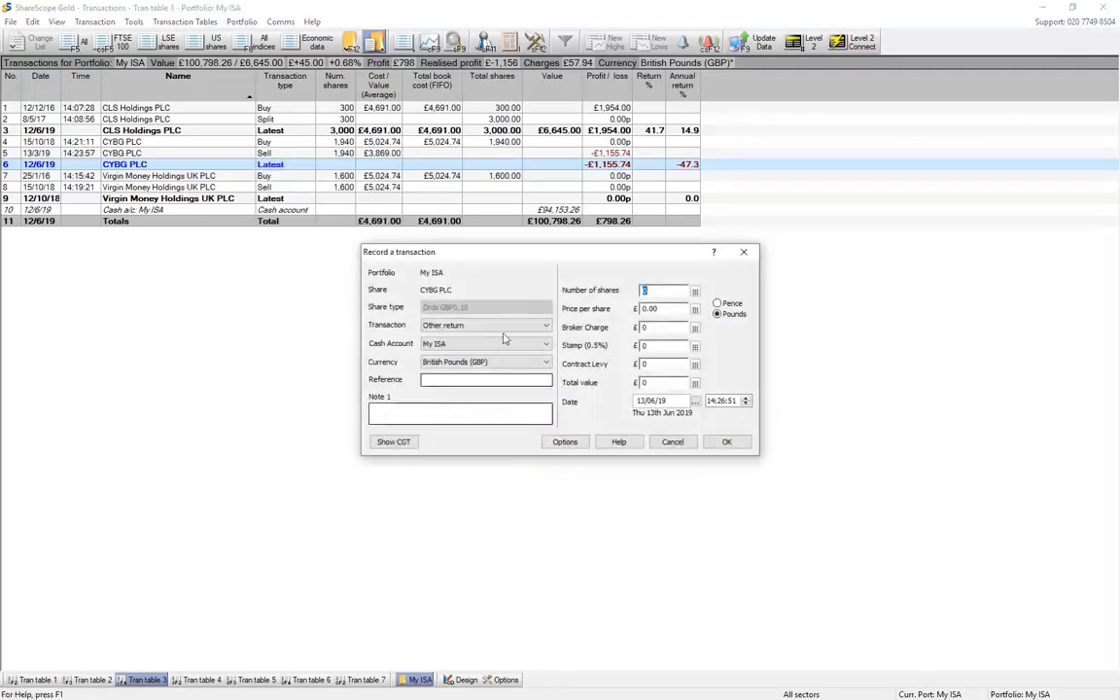
drag(564, 260, 408, 248)
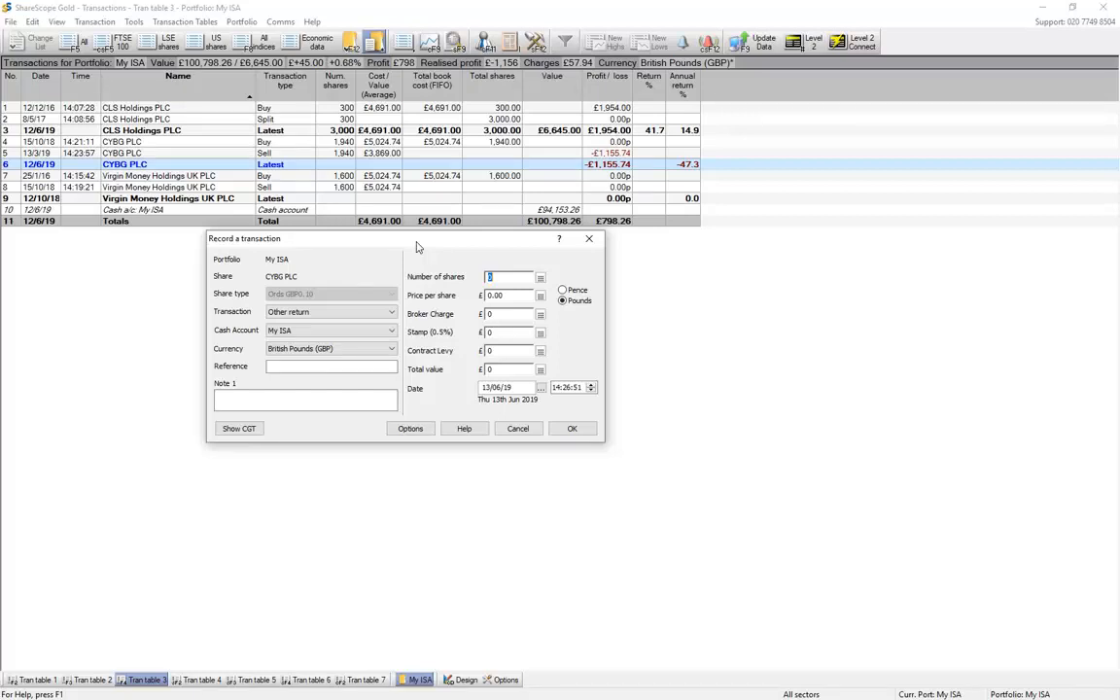
text(1600)
click(479, 295)
text(0.05)
Step: Date the CYBG Other return 15/10/18, save it and check the holding's profit and loss entries
double_click(496, 388)
text(15/10/19)
key(BackSpace)
text(8)
click(572, 430)
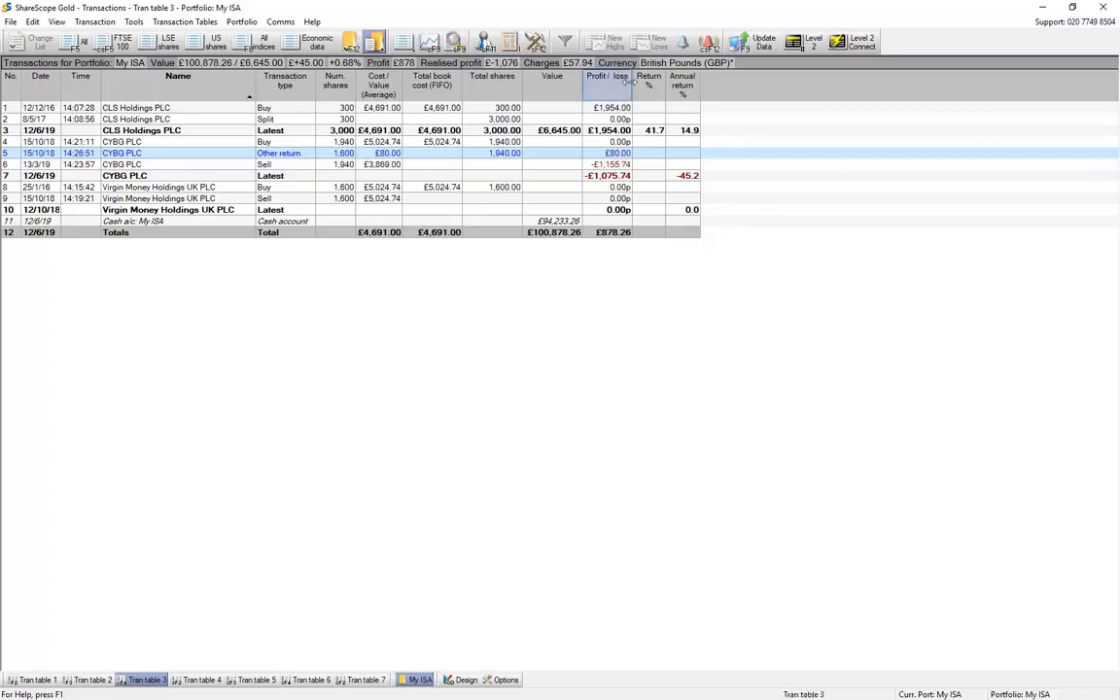
click(619, 167)
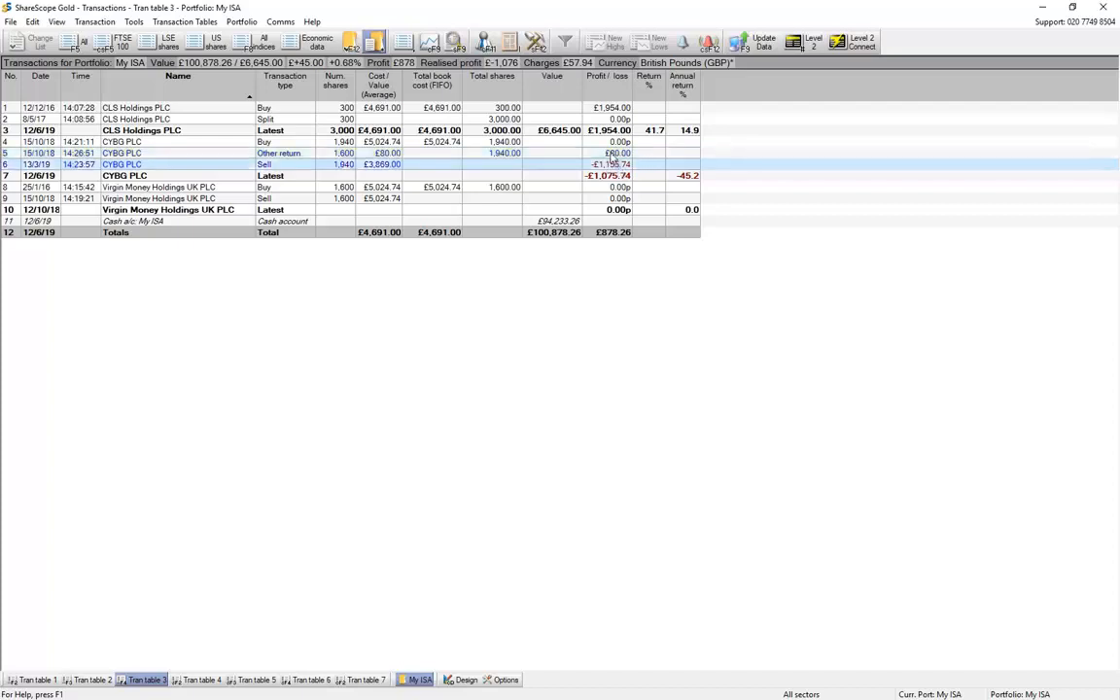
click(619, 179)
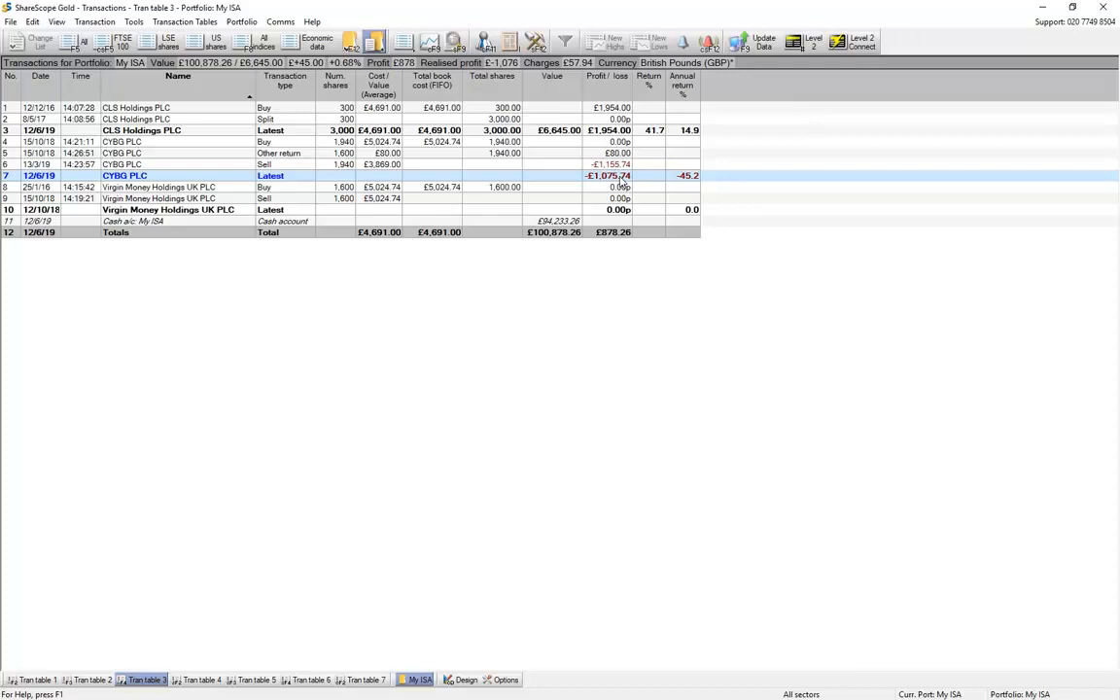
Step: Return to the share list and add Marks & Spencer Group PLC (MKS) ordinary shares to the My ISA portfolio
key(Escape)
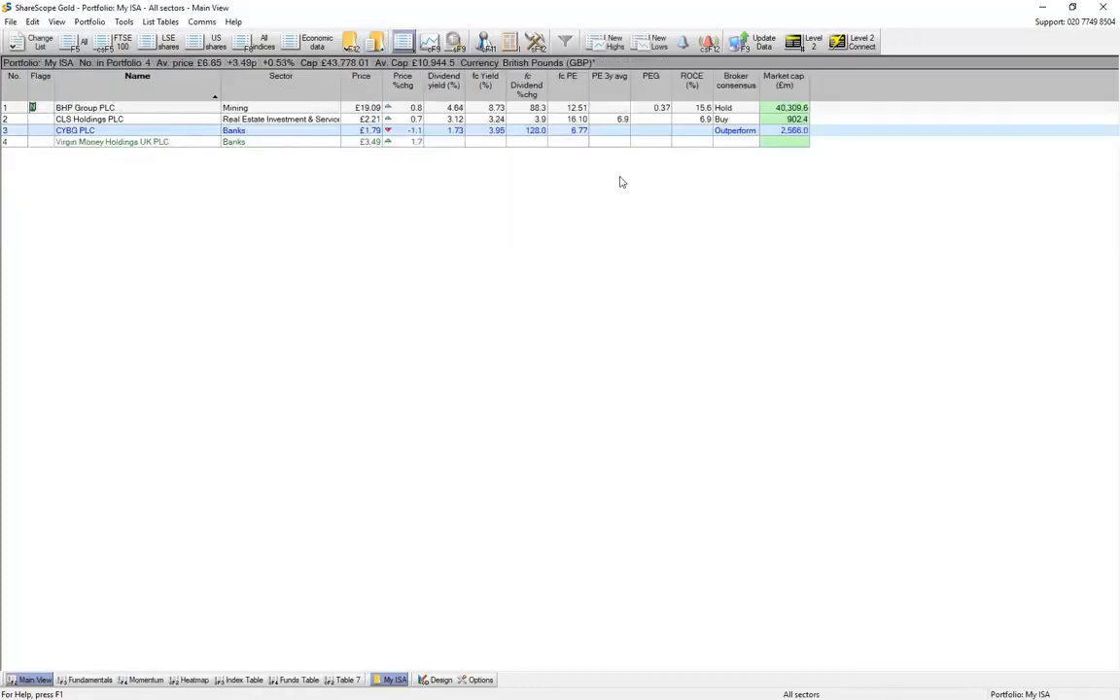
key(Insert)
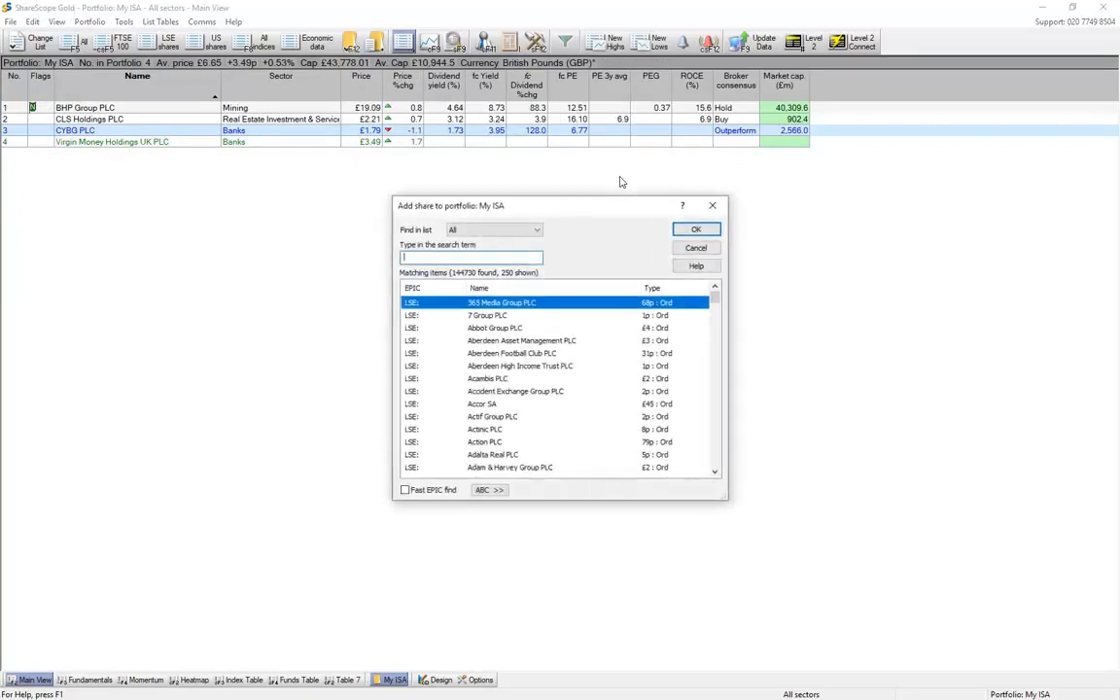
text(mks)
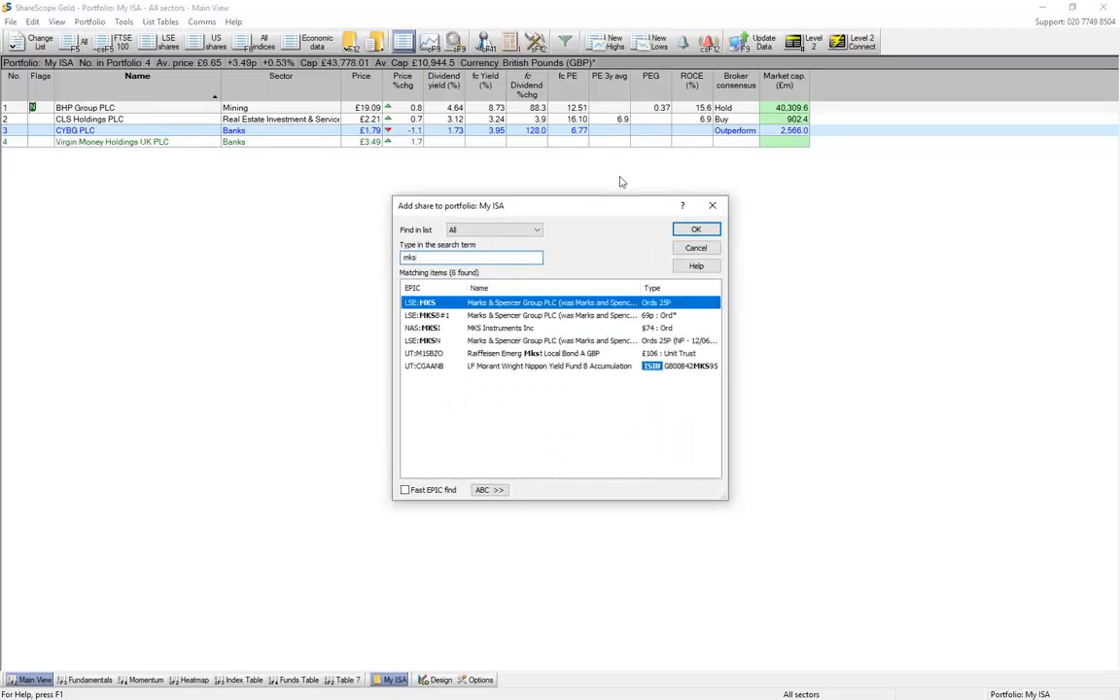
key(Return)
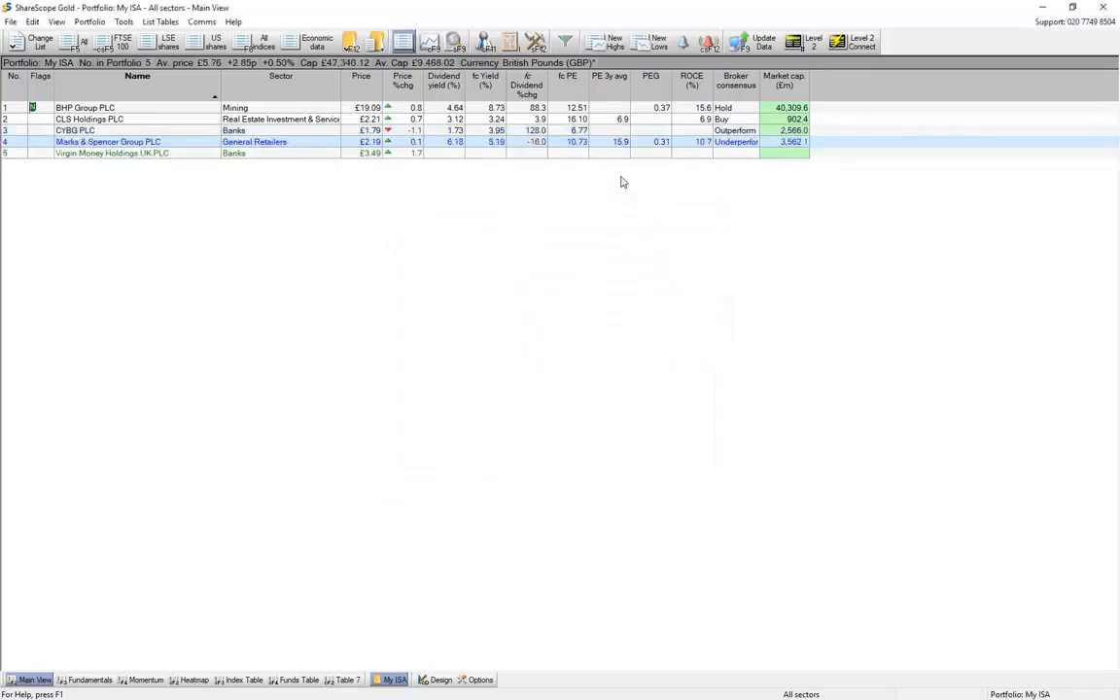
Step: Record a purchase of 4000 Marks & Spencer Group shares at £3.13 each with a broker charge of £11, dated 25/8/17
right_click(282, 145)
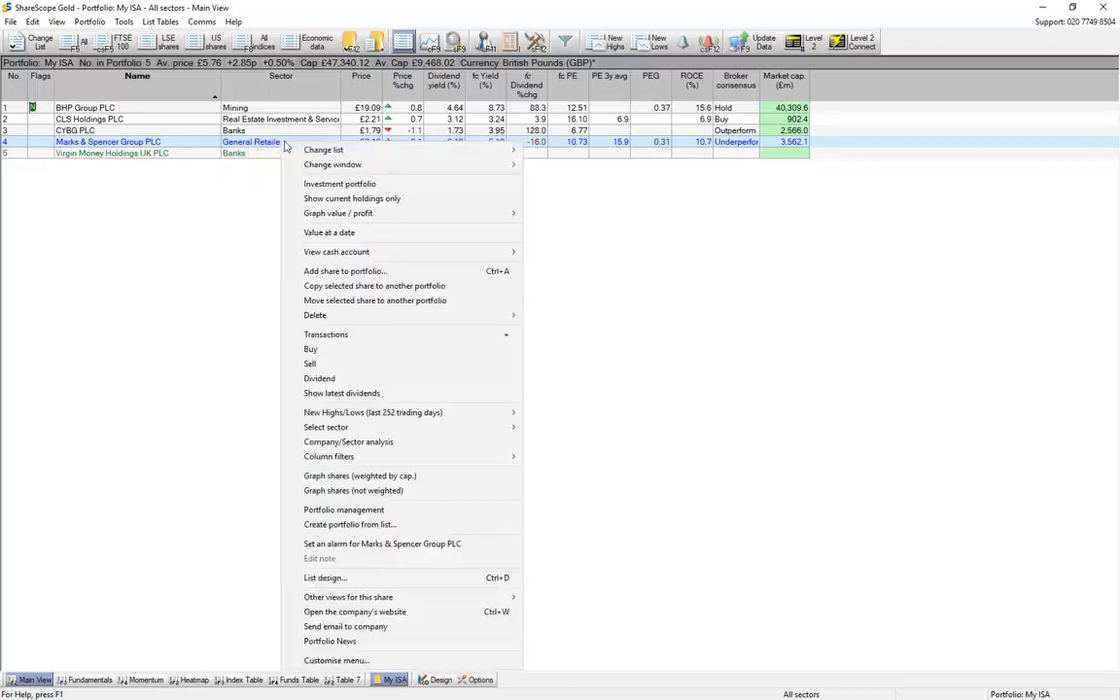
click(375, 353)
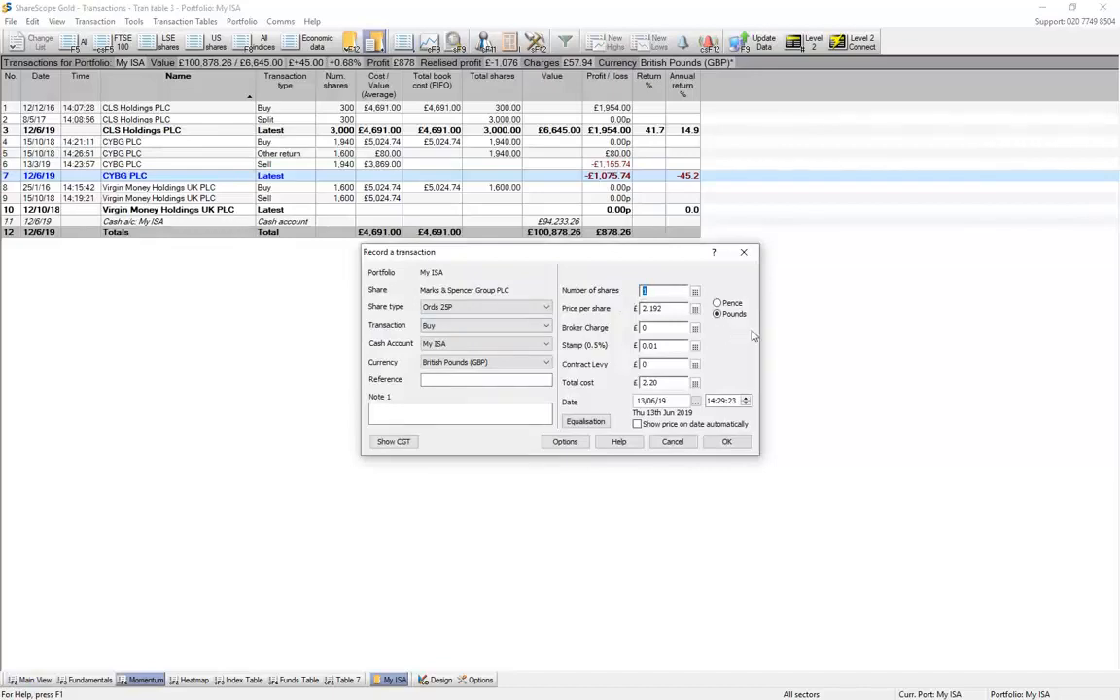
text(4000)
double_click(671, 309)
text(3.13)
key(Tab)
text(11)
drag(672, 401, 623, 402)
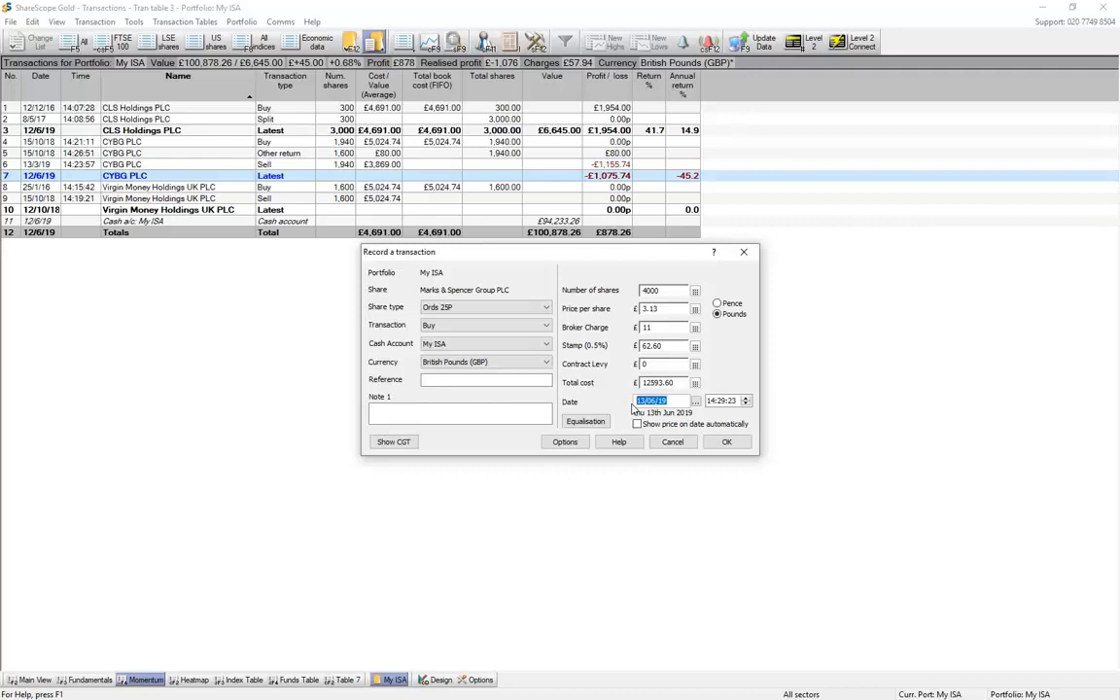
text(25/8/17)
click(726, 442)
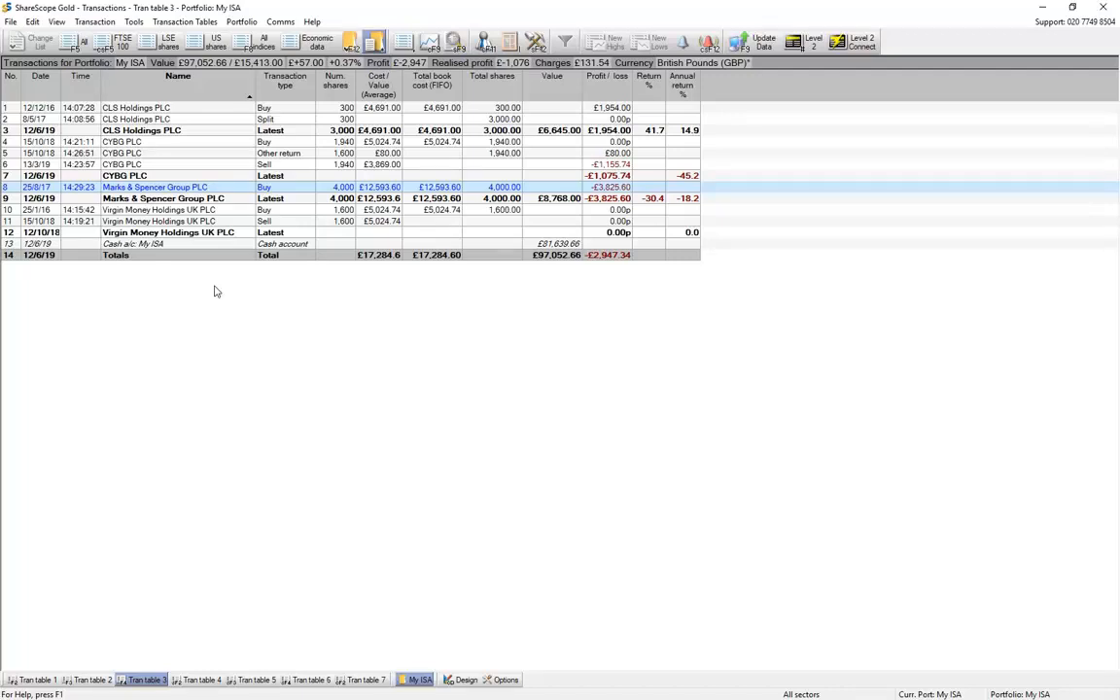
Step: Return to the share list and add the Marks & Spencer nil paid rights (MKSN) to the My ISA portfolio
key(l)
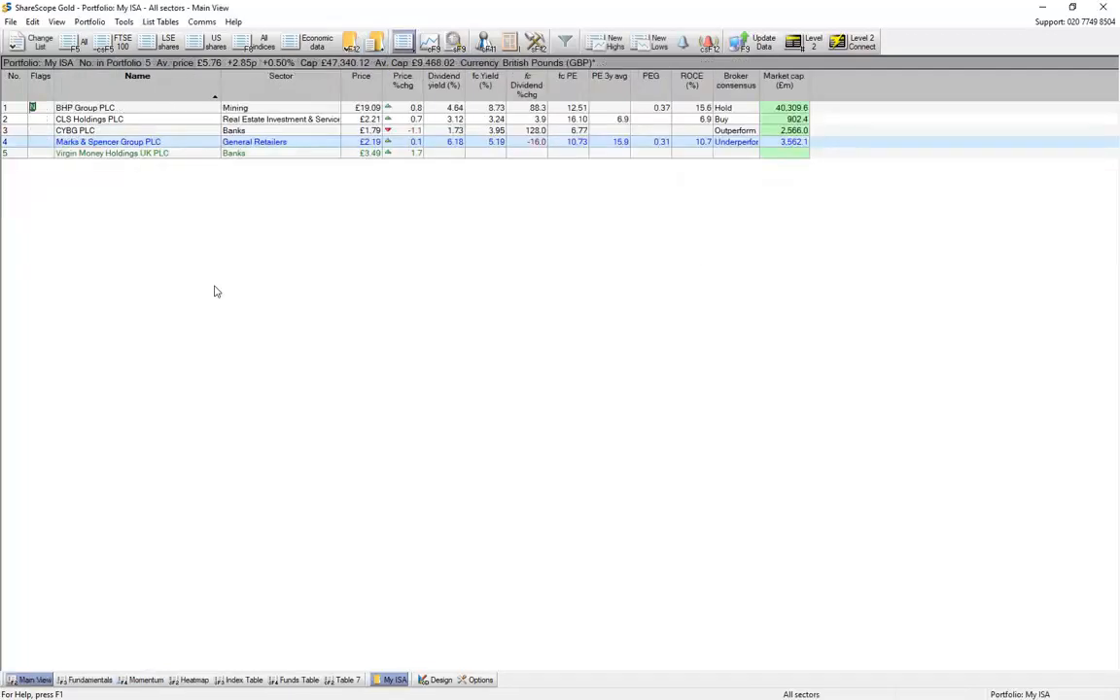
key(Insert)
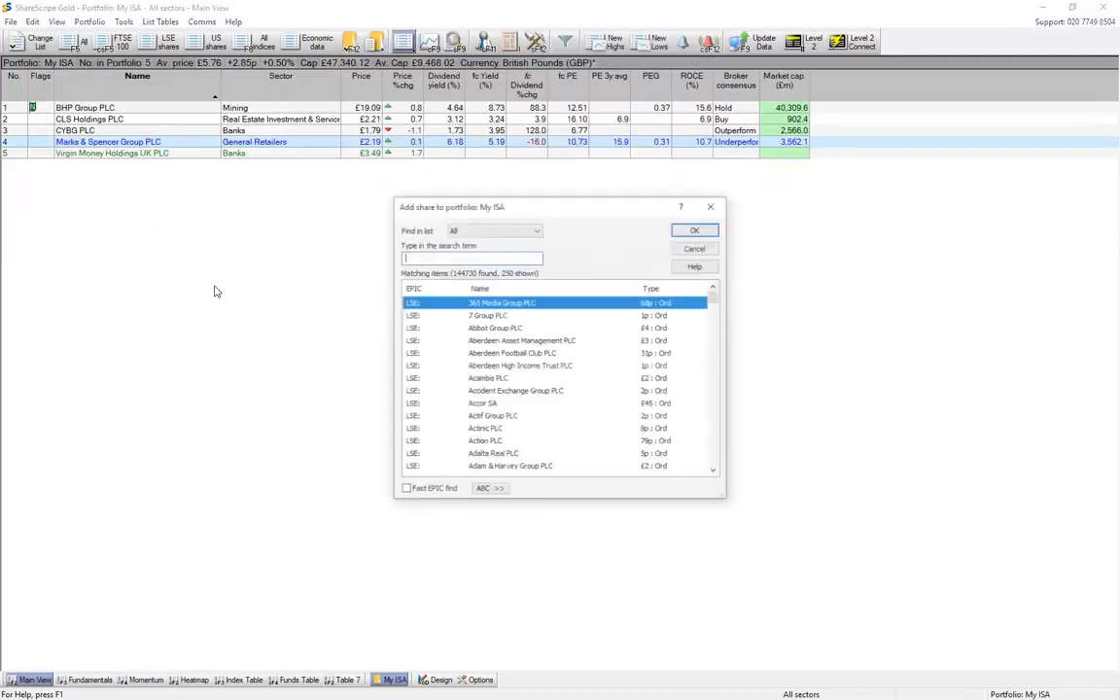
text(m)
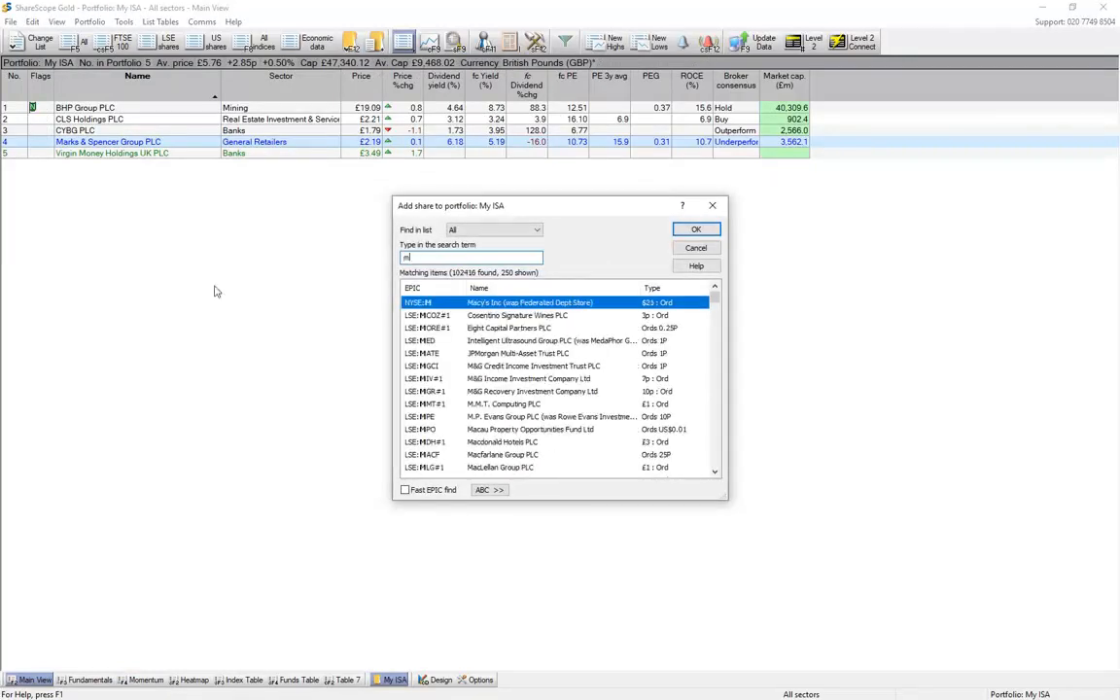
text(ksn)
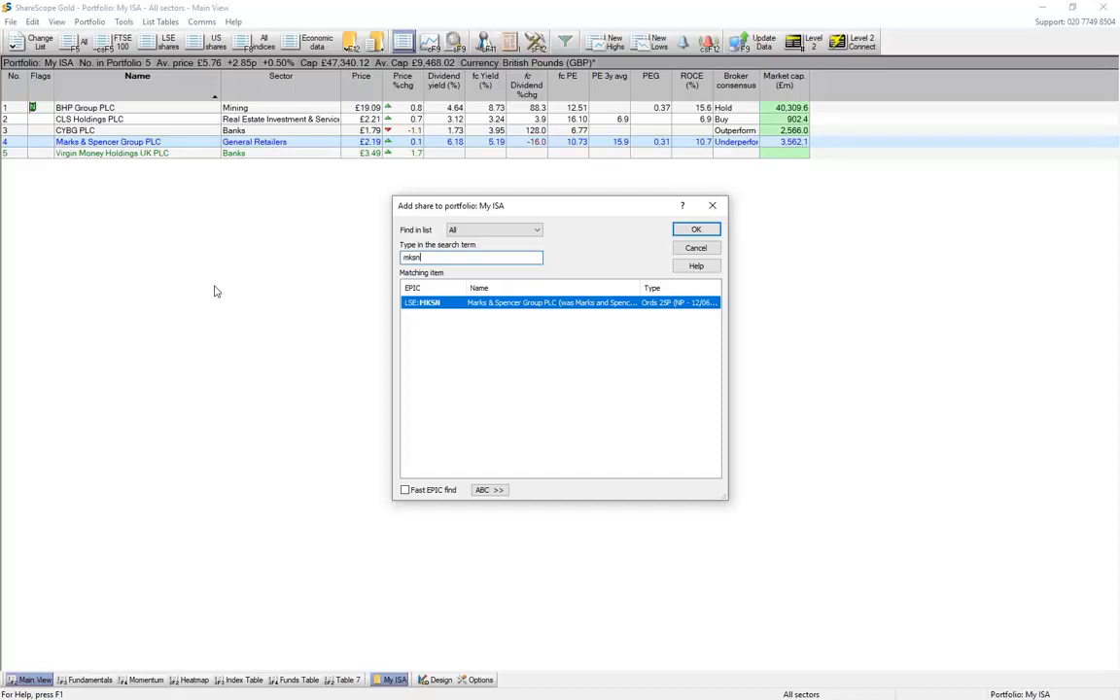
click(695, 230)
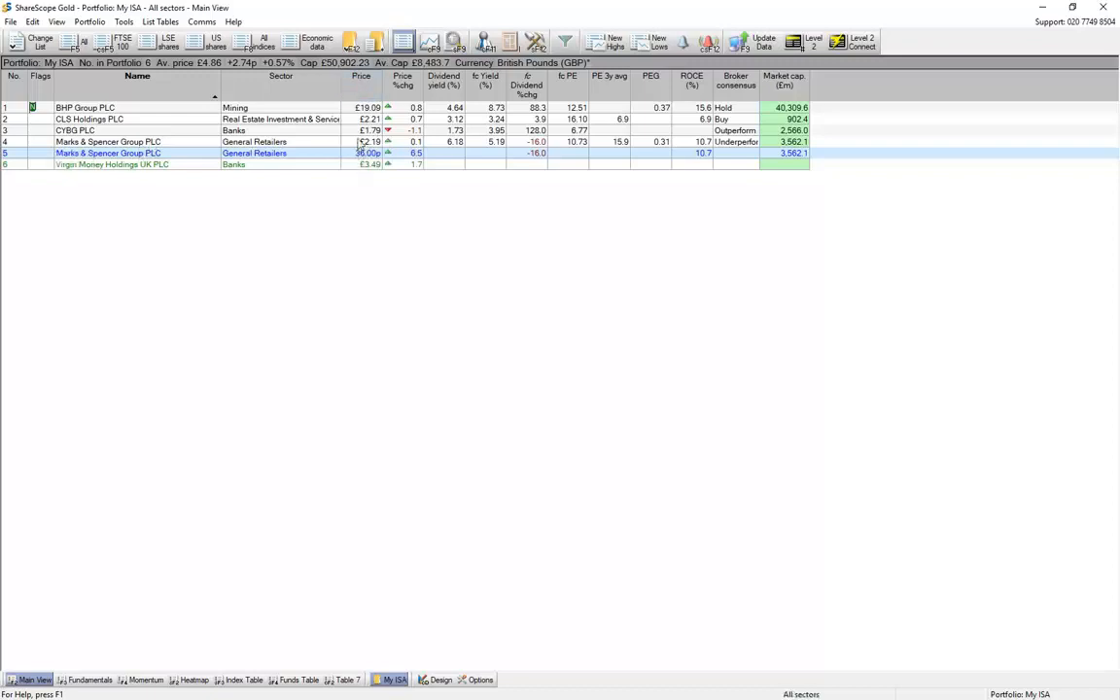
Step: Add a Type column before the Price column in the share list and widen it to fit its entries
right_click(360, 87)
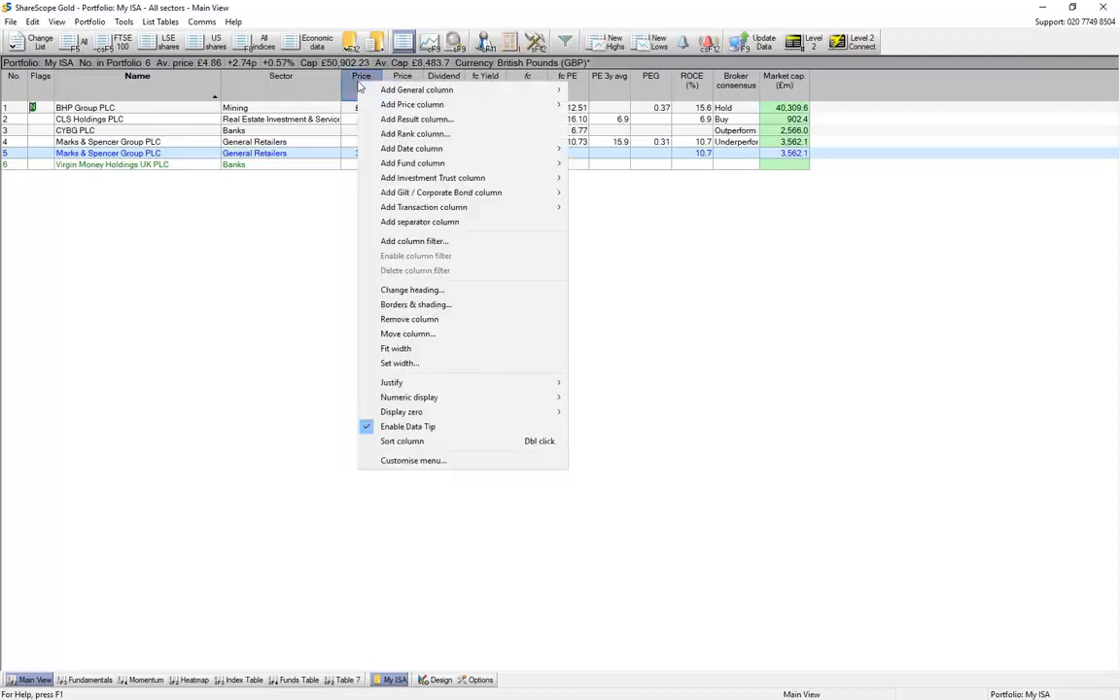
mouse_move(425, 92)
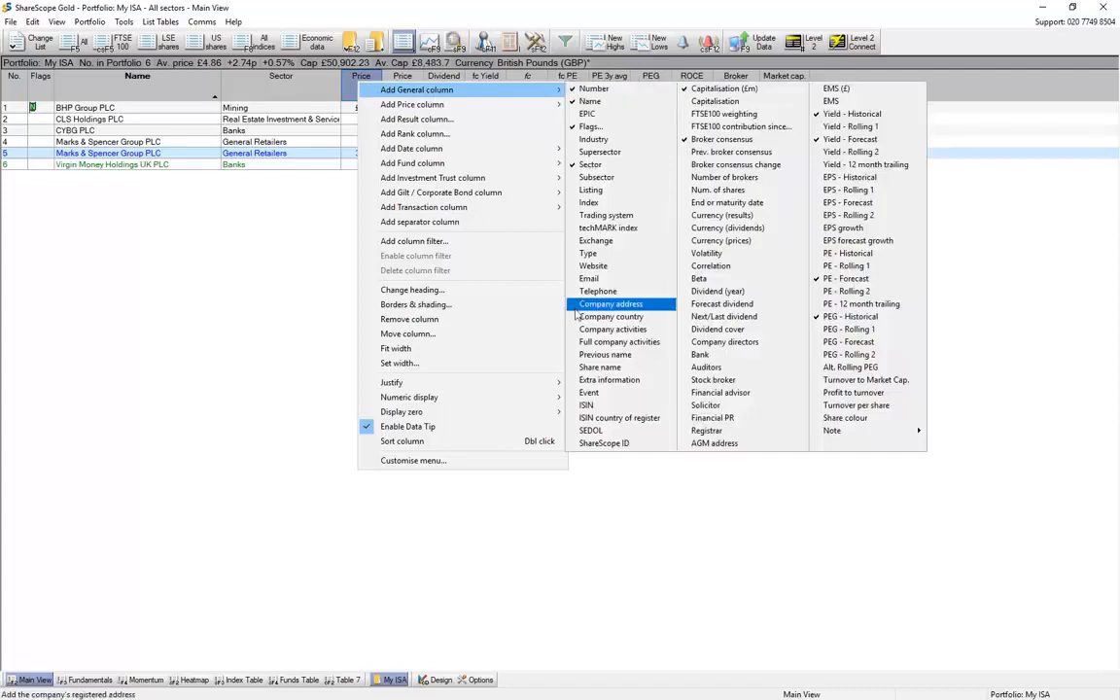
click(596, 256)
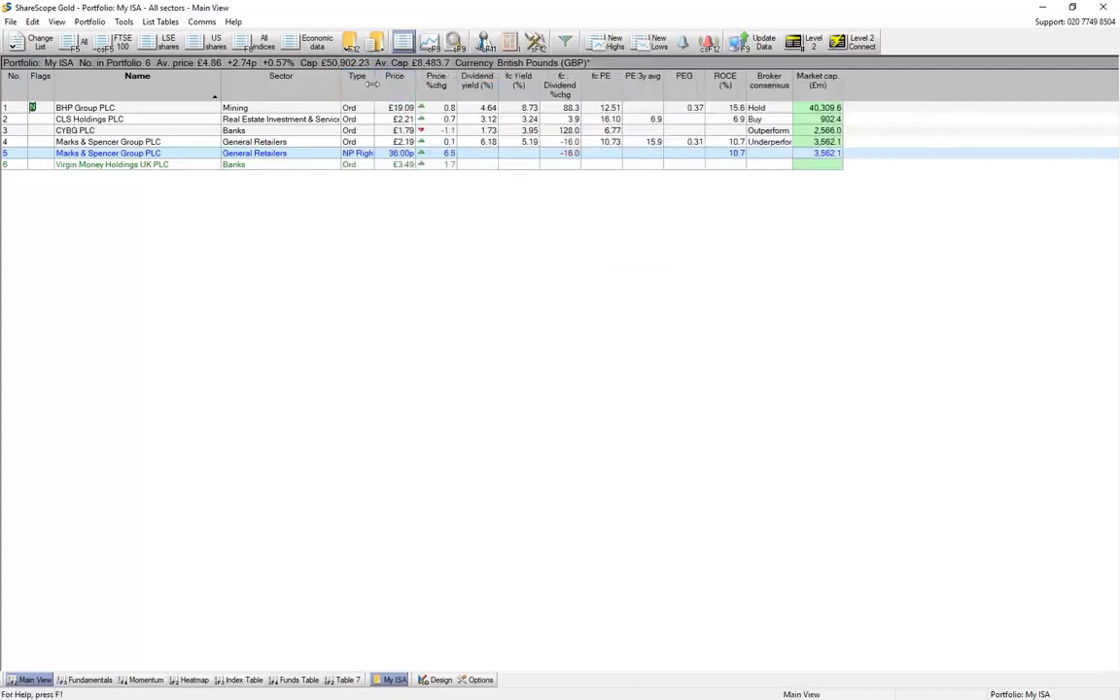
drag(375, 86, 383, 87)
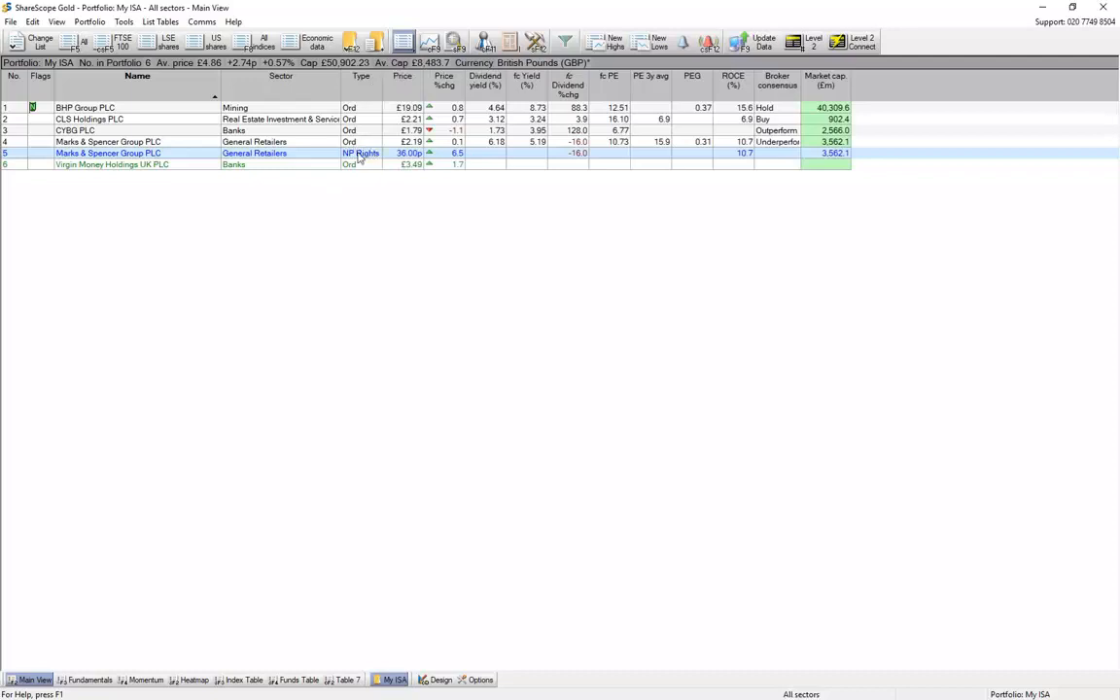
Step: Start a buy transaction for the Marks & Spencer nil paid rights with the cash account set to none
right_click(358, 157)
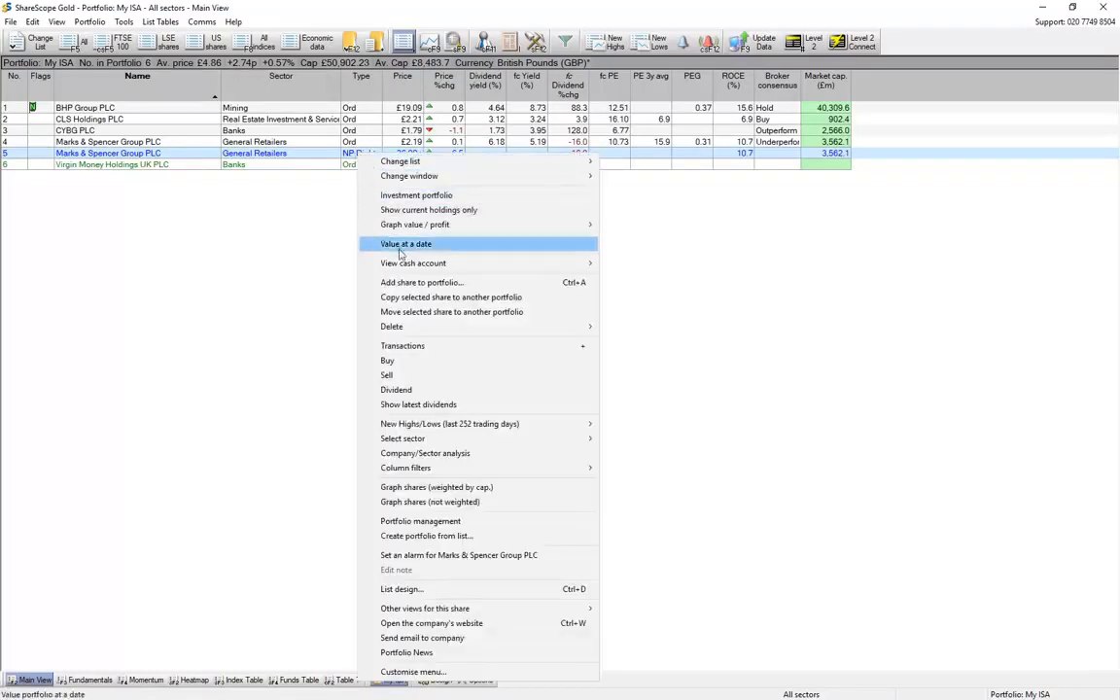
click(397, 363)
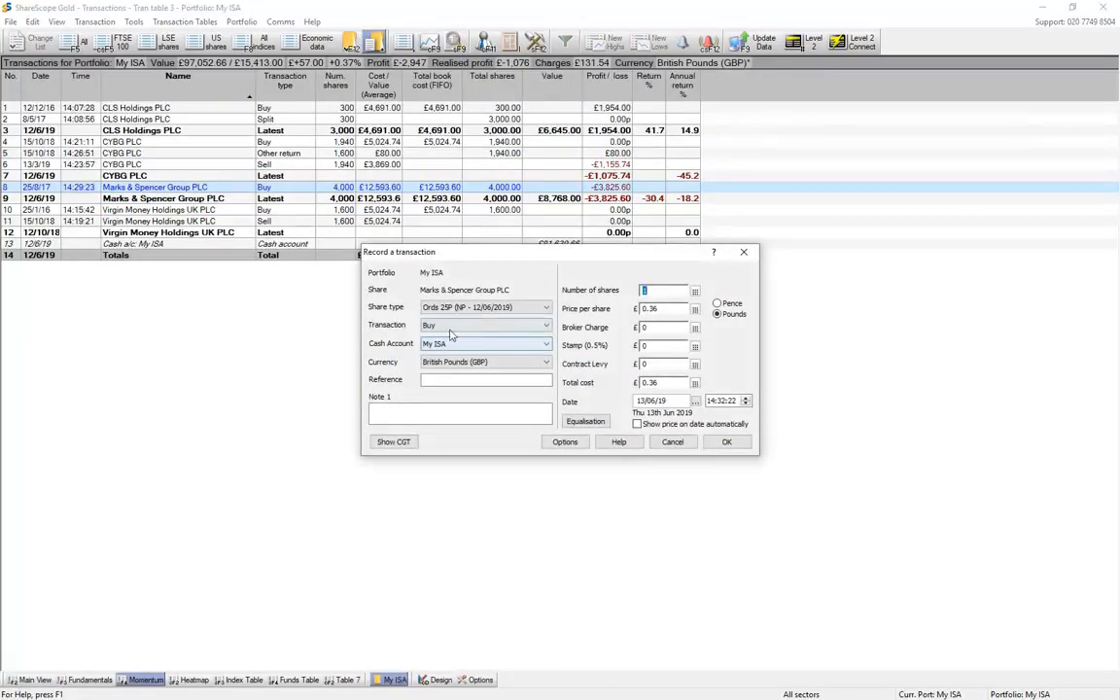
click(444, 331)
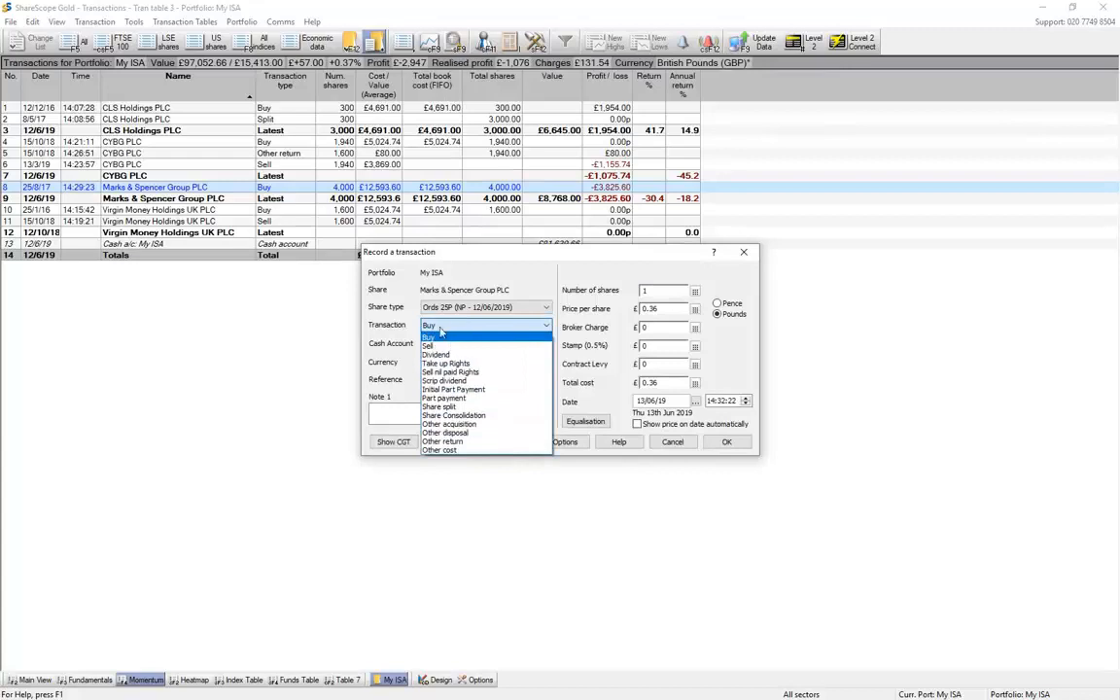
click(438, 335)
click(438, 345)
click(439, 356)
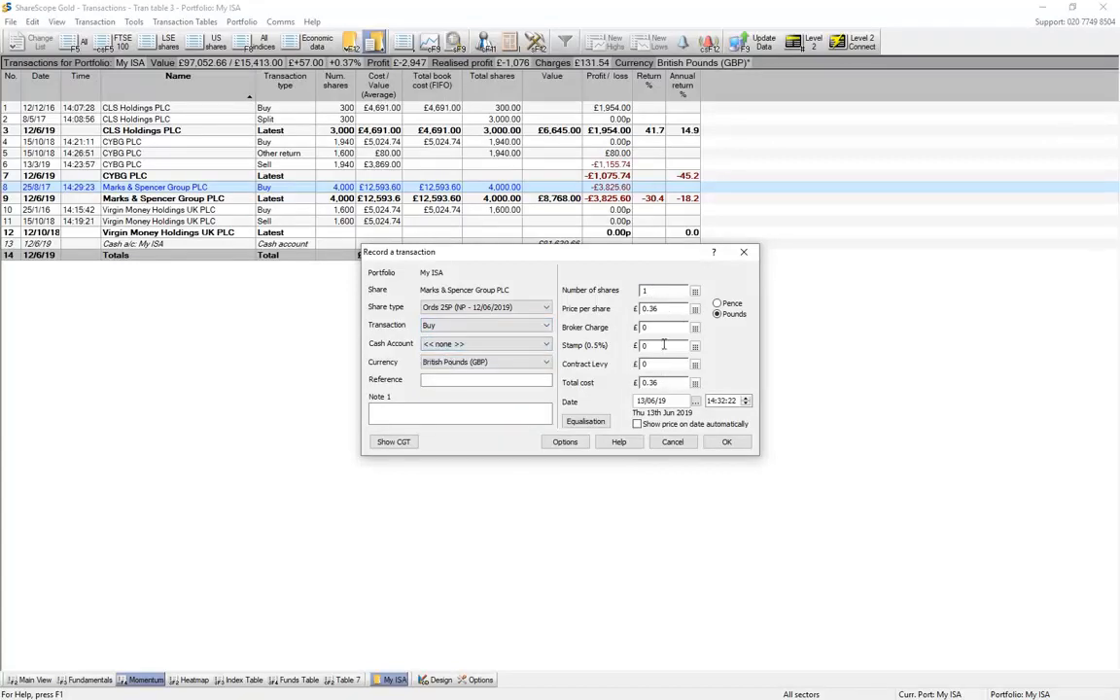
Step: Record the nil paid rights purchase as 800 shares with zero stamp duty and zero total cost, dated 29/05/19
double_click(644, 290)
text(800)
drag(671, 383, 560, 402)
text(0)
drag(670, 348, 619, 341)
text(0)
drag(671, 383, 627, 401)
text(0)
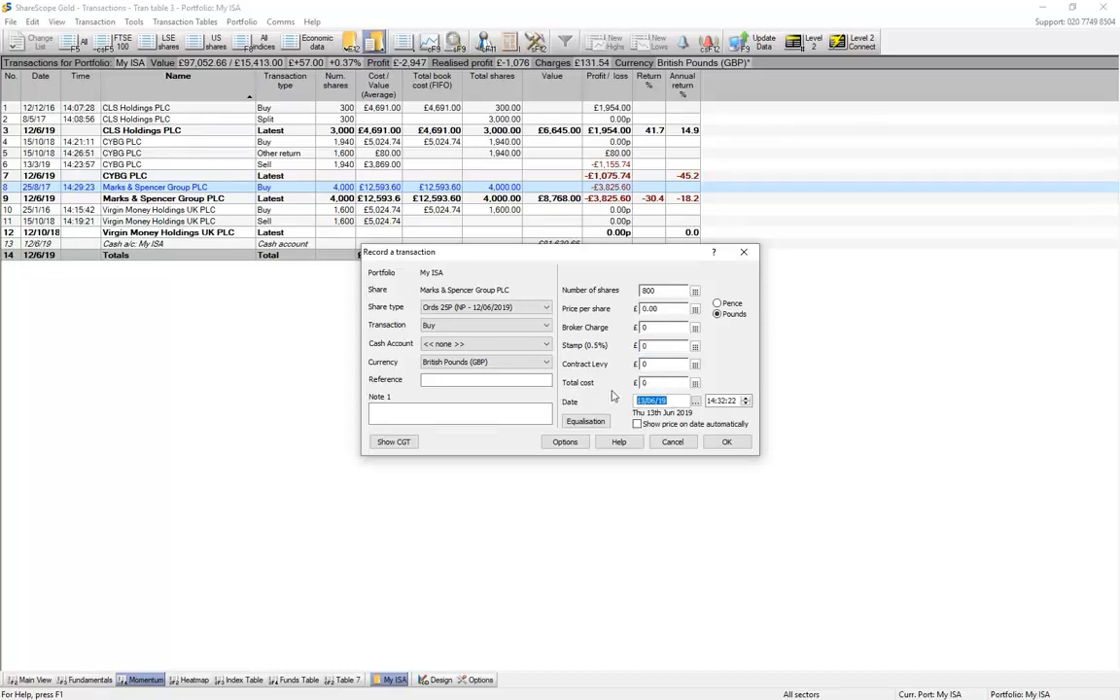
text(29/05/19)
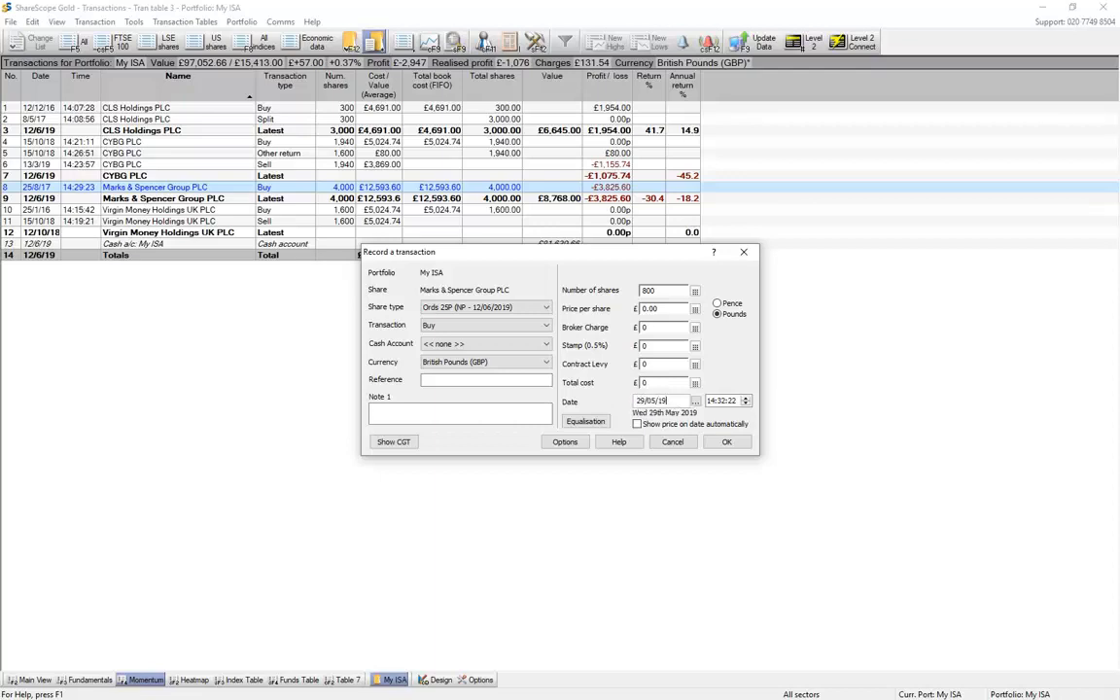
click(726, 443)
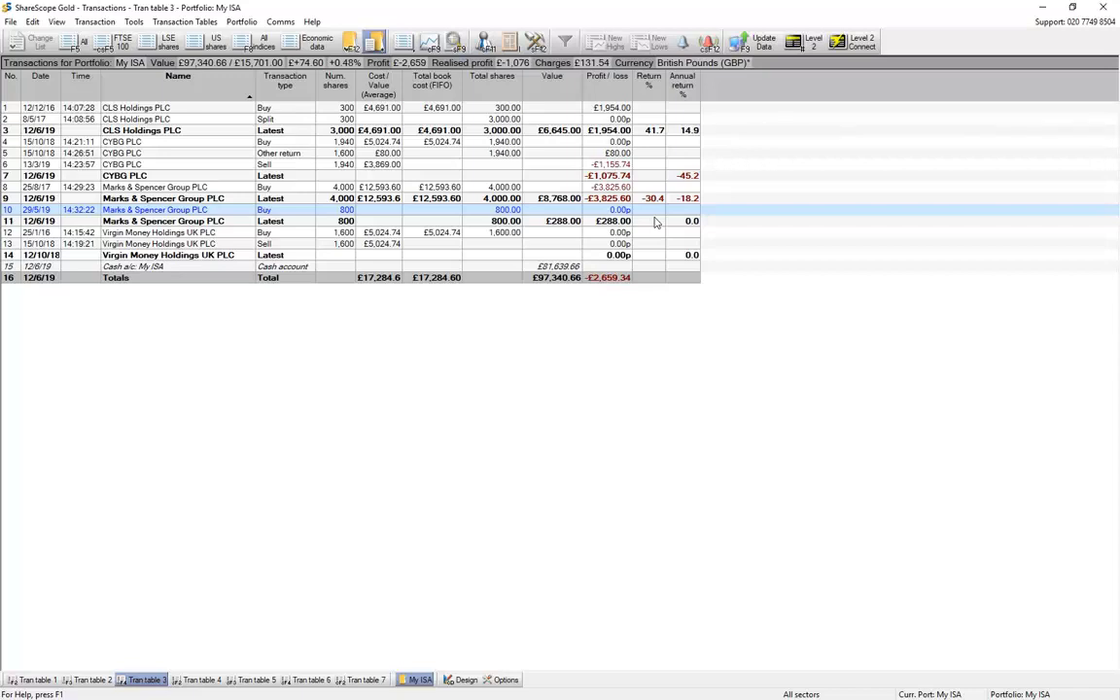
Step: Record a take-up of 800 Marks & Spencer rights at £1.85 each against the ordinary shares, dated 14/6/19, accepting the future date
click(300, 189)
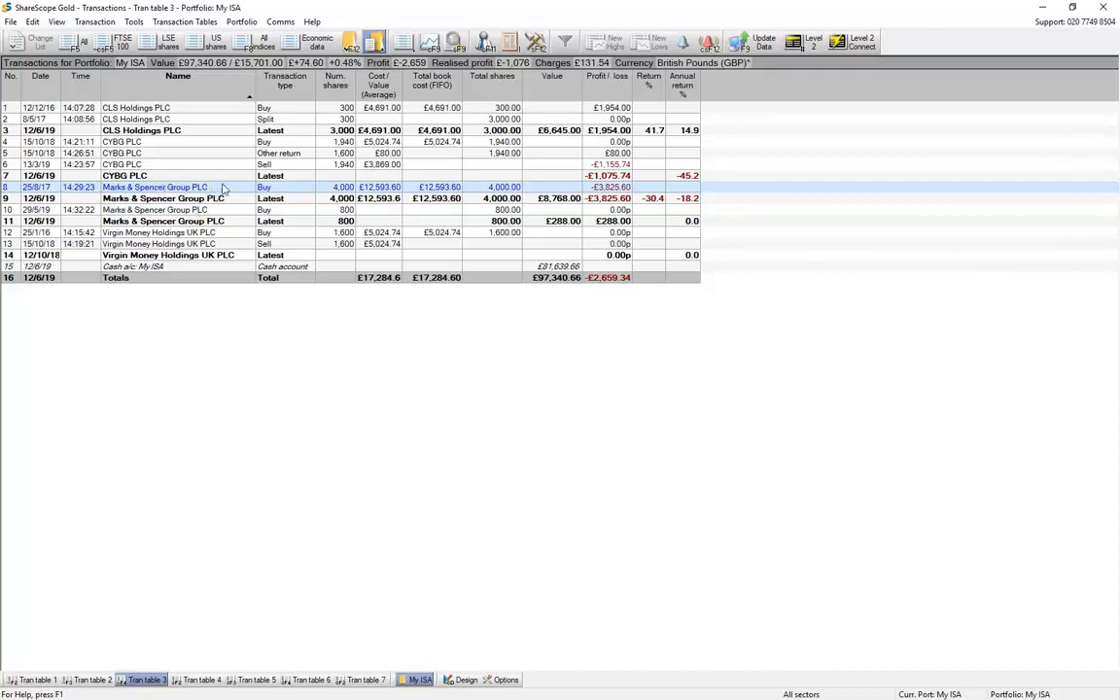
right_click(275, 192)
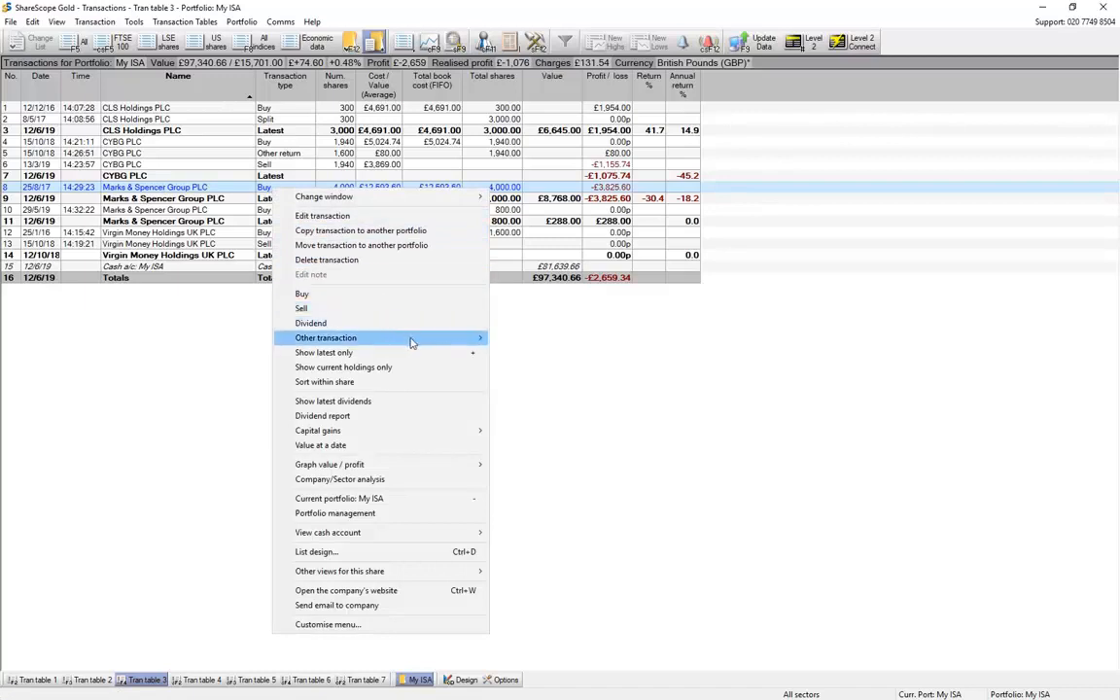
mouse_move(437, 338)
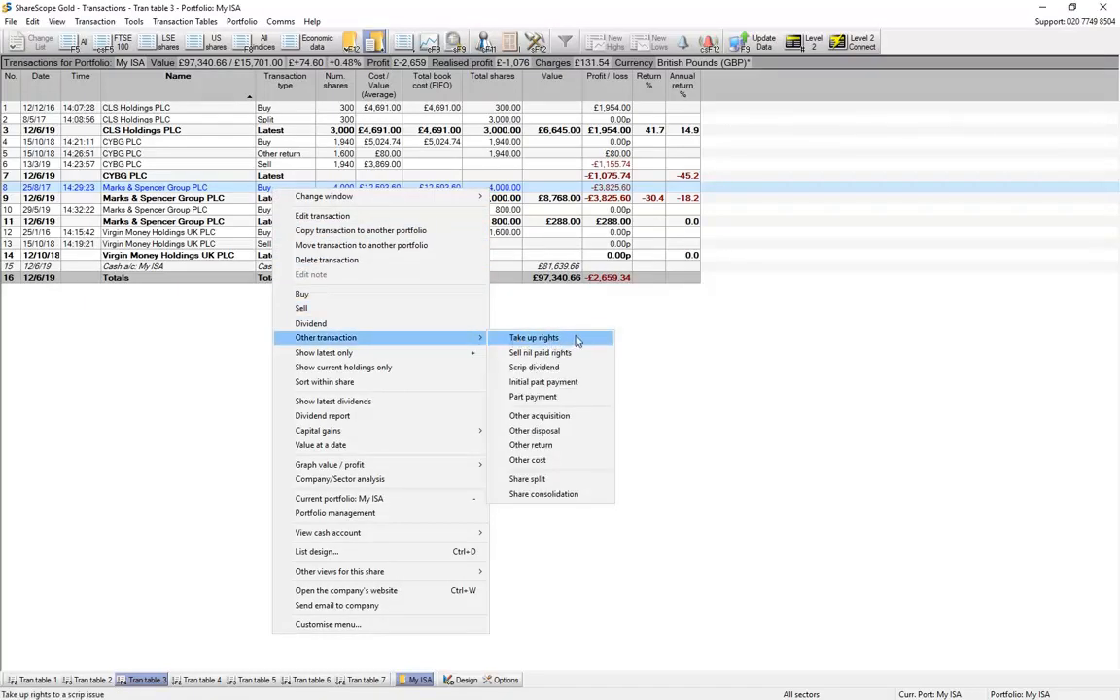
click(575, 339)
drag(538, 253, 396, 249)
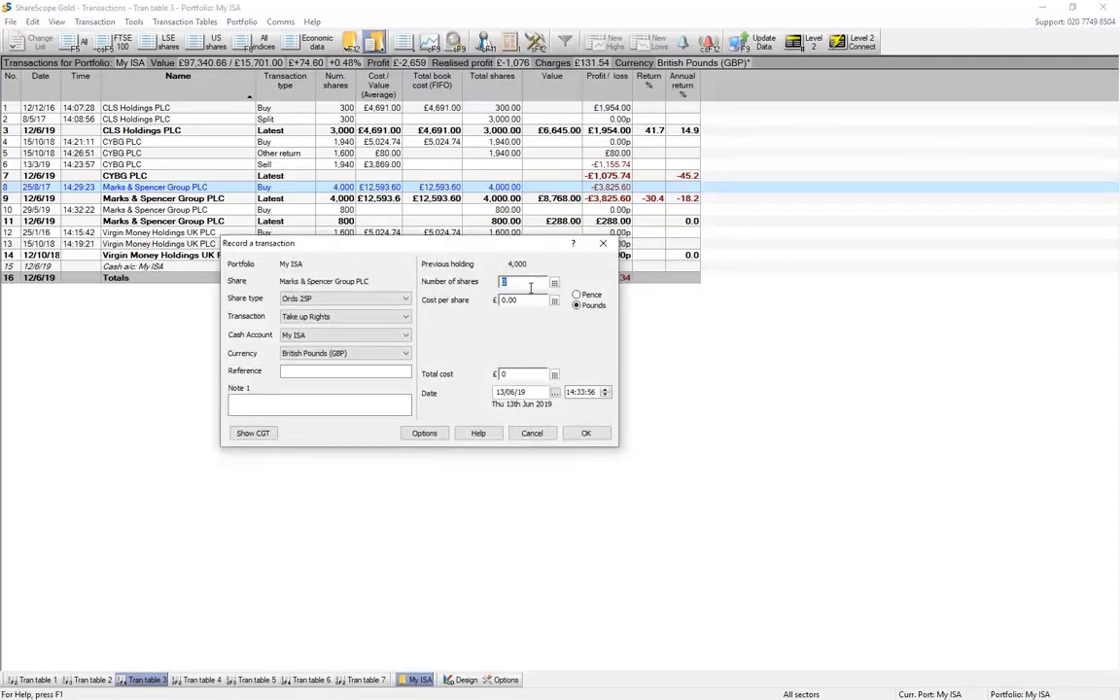
text(800)
key(Tab)
text(1.85)
drag(532, 390, 457, 404)
text(14/)
text(6/19)
click(588, 435)
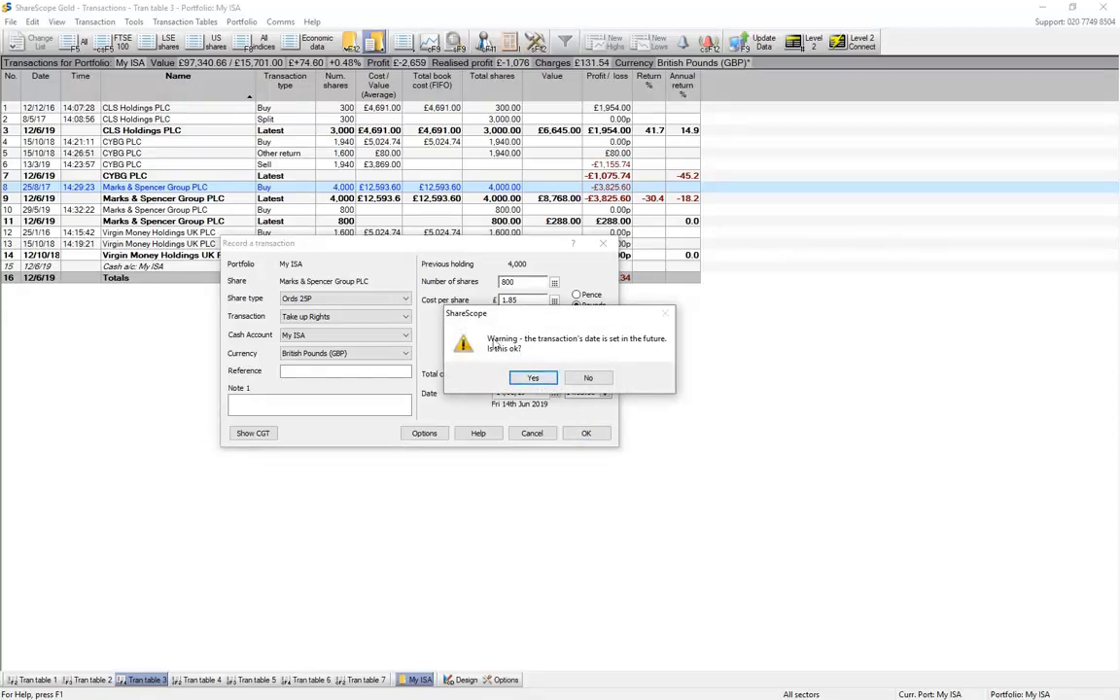
click(532, 379)
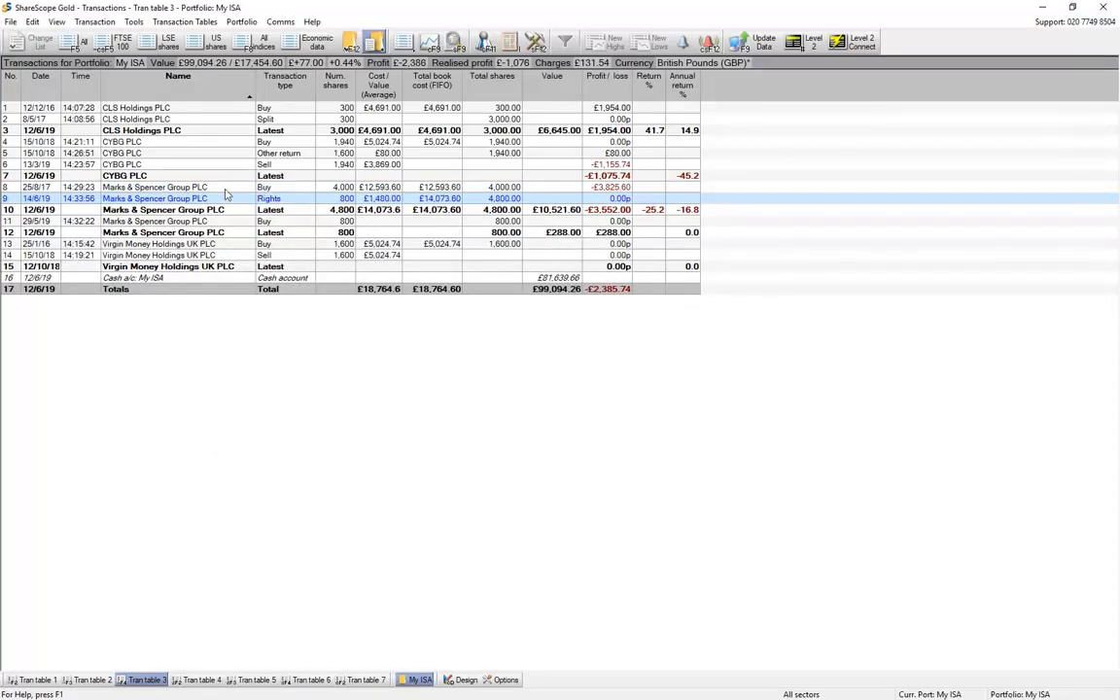
click(296, 189)
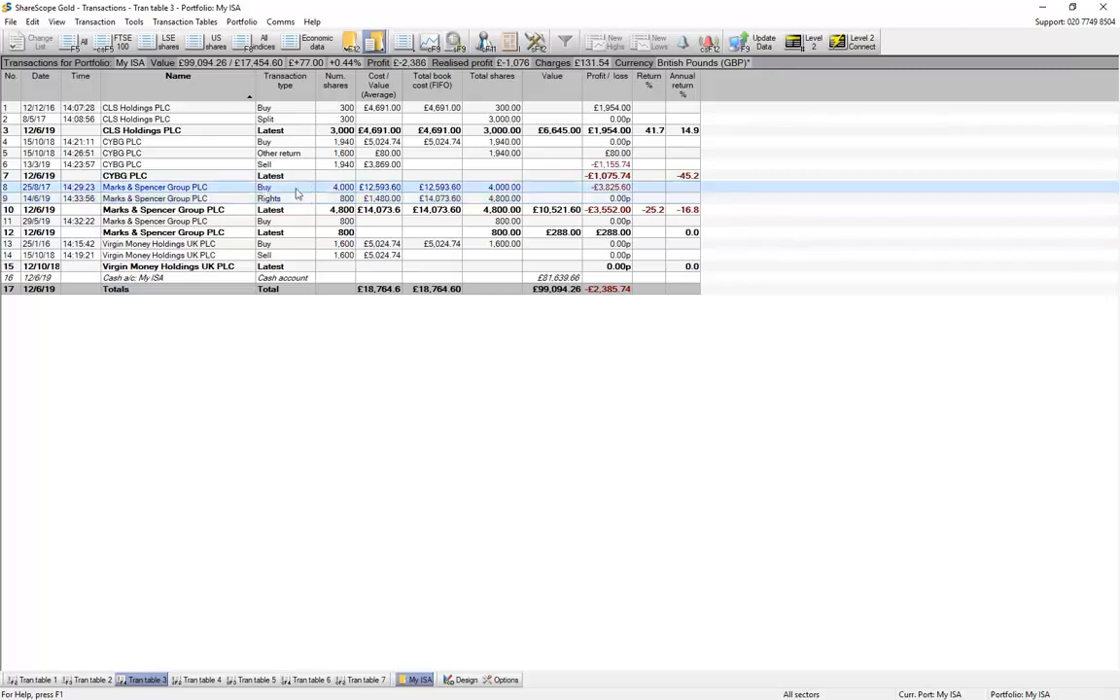
click(294, 198)
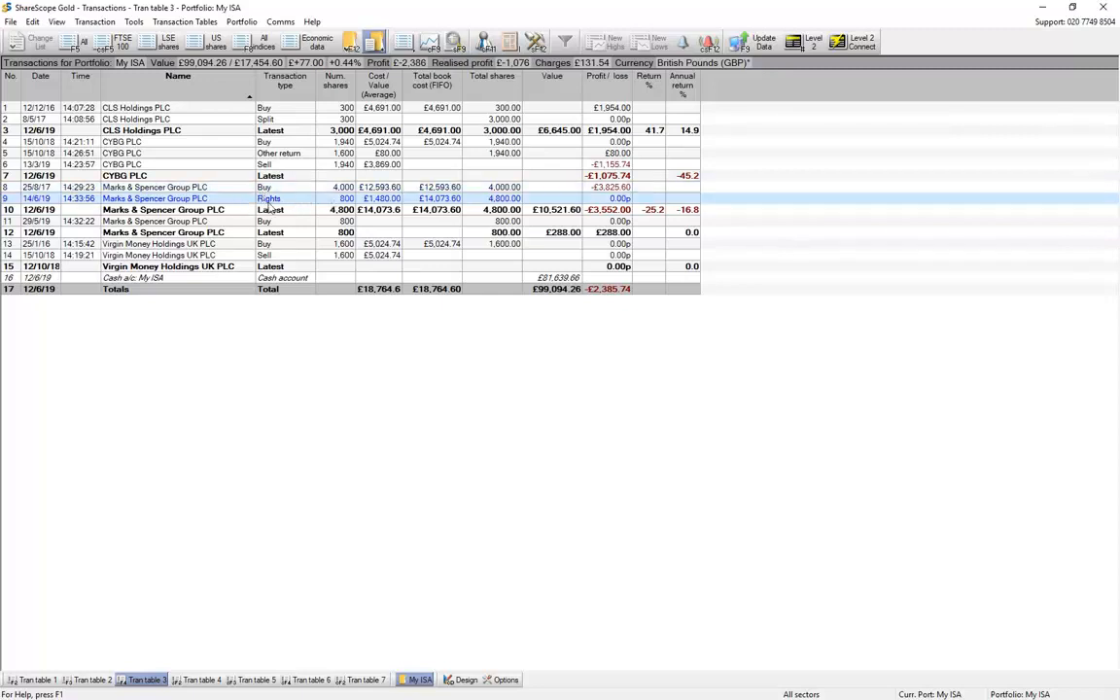
click(336, 211)
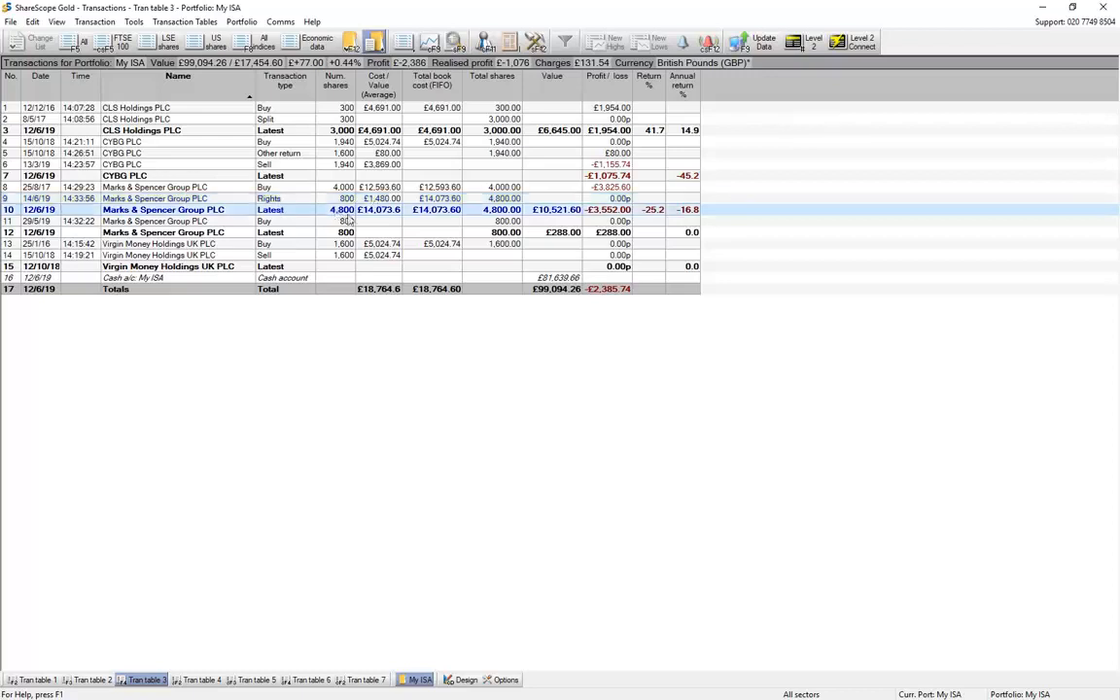
Step: Delete the 29/5/19 nil paid rights purchase and the 14/6/19 rights take-up for Marks & Spencer
click(245, 222)
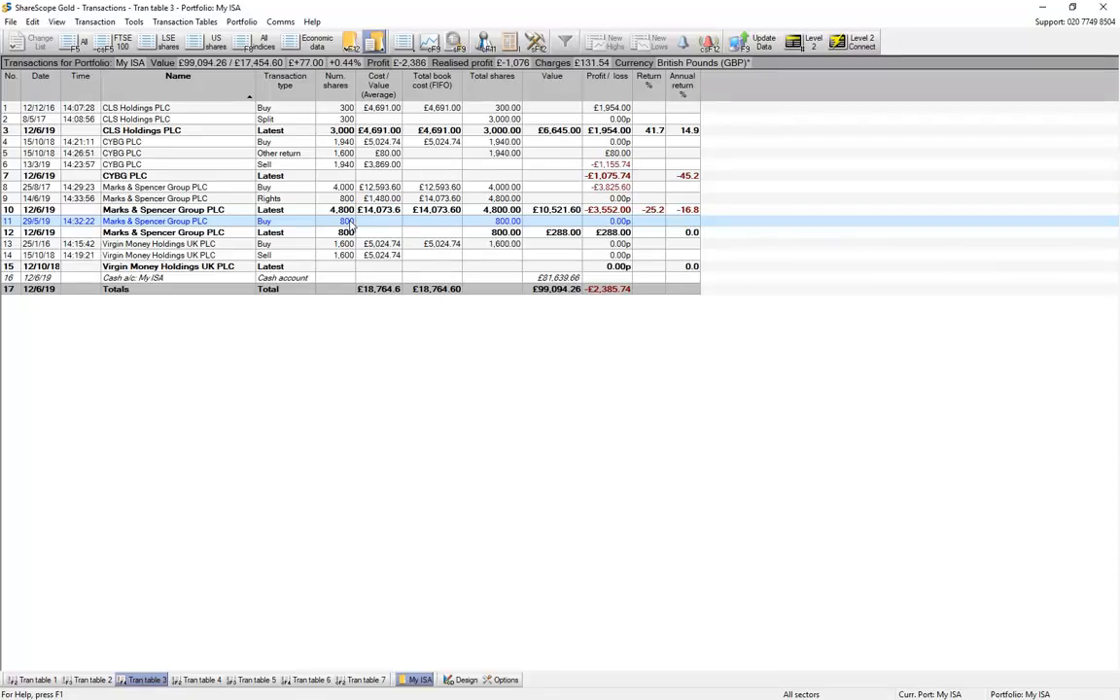
key(Delete)
key(Return)
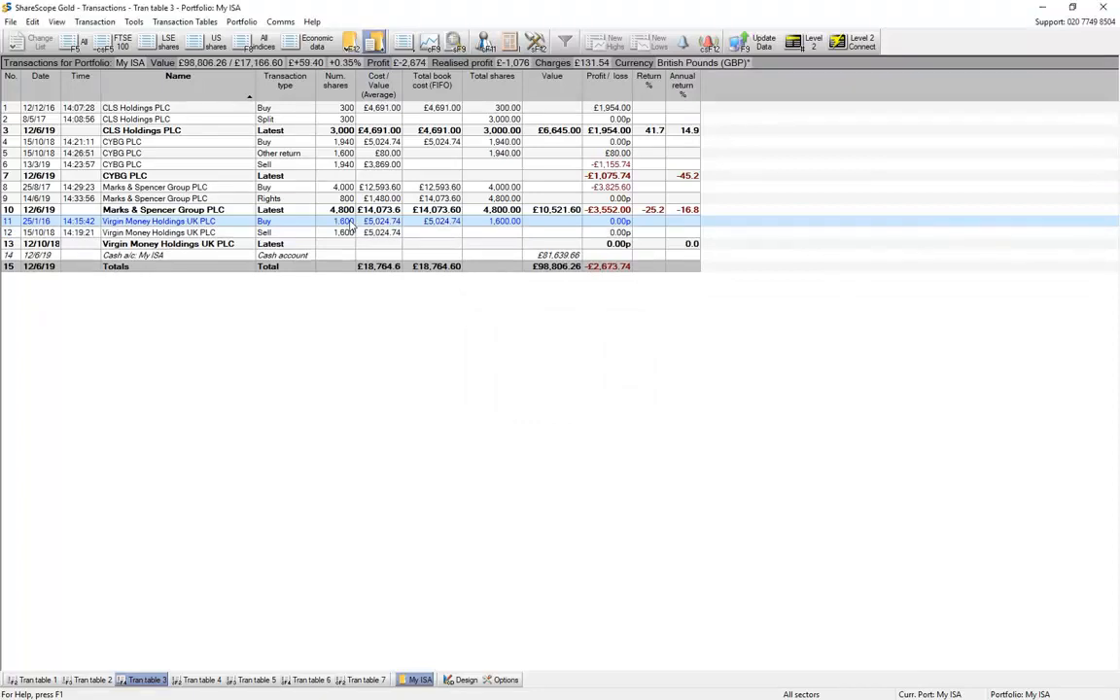
click(352, 199)
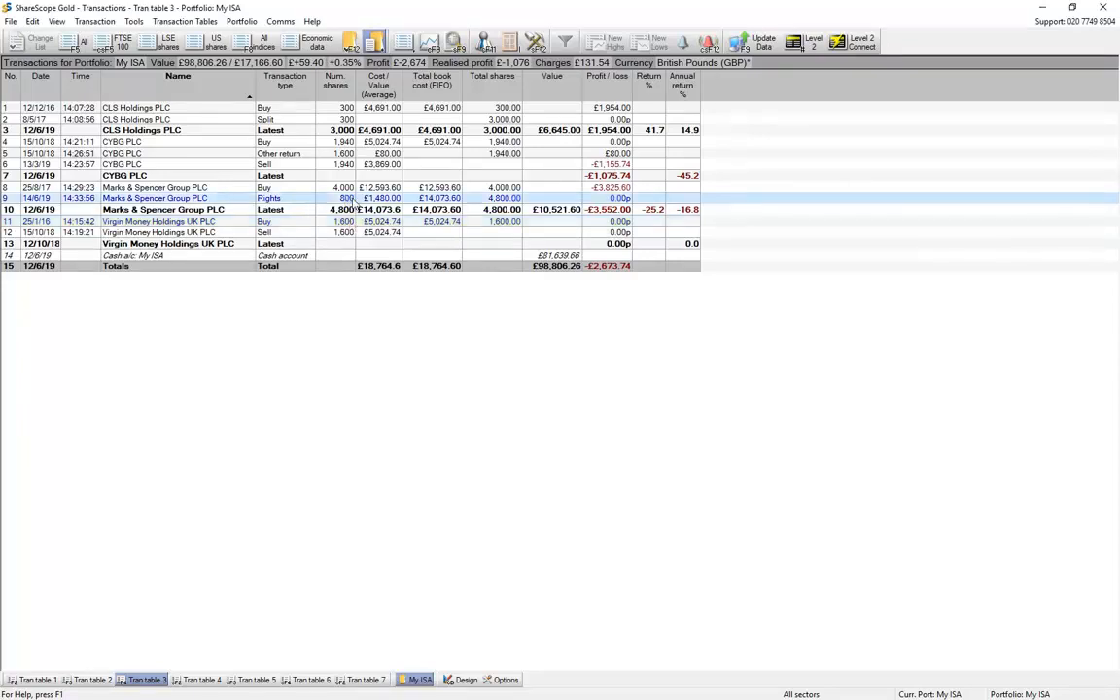
key(Delete)
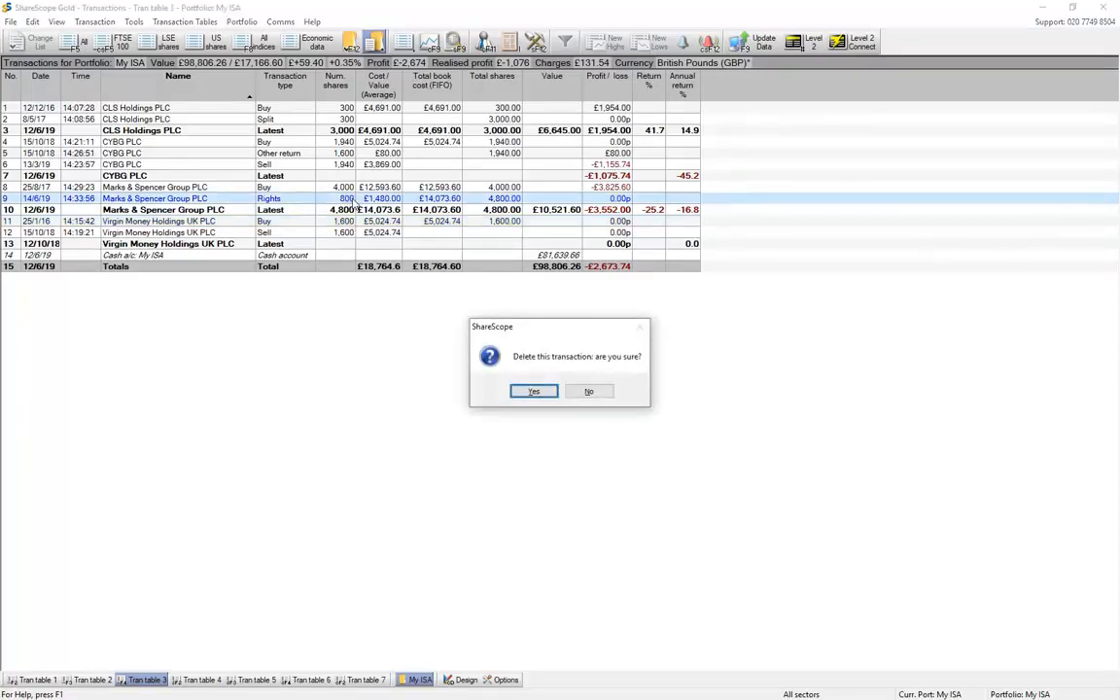
click(528, 396)
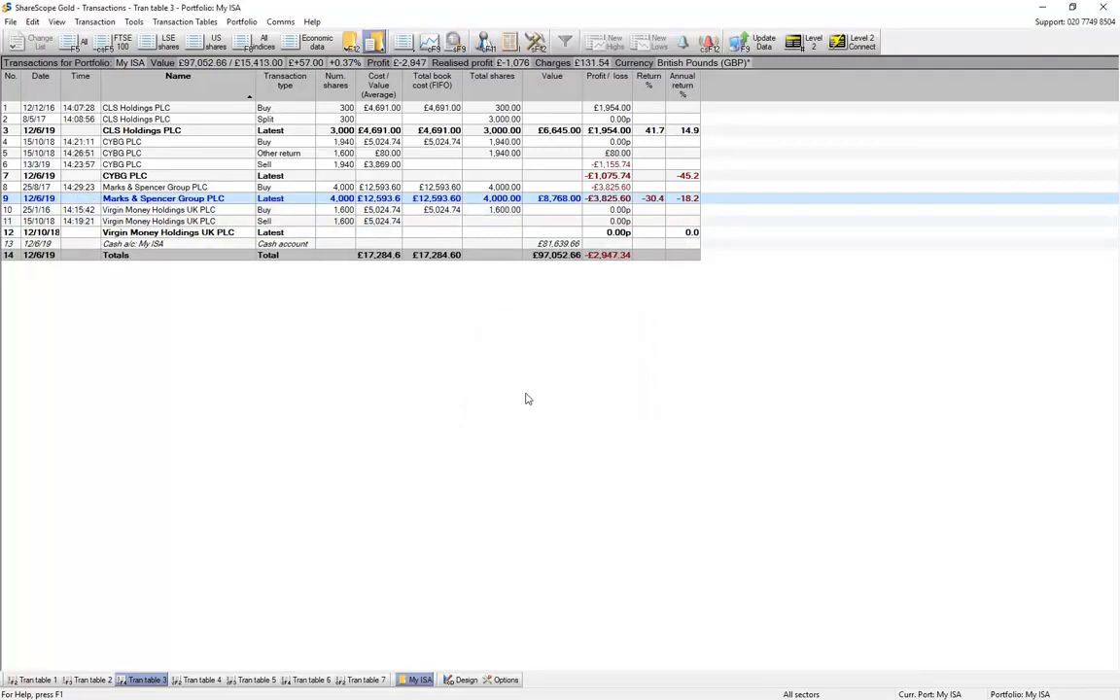
Step: Record a sale of 800 Marks & Spencer nil paid rights at £0.36 each with an £11 broker charge, dated 12/6/19
click(286, 188)
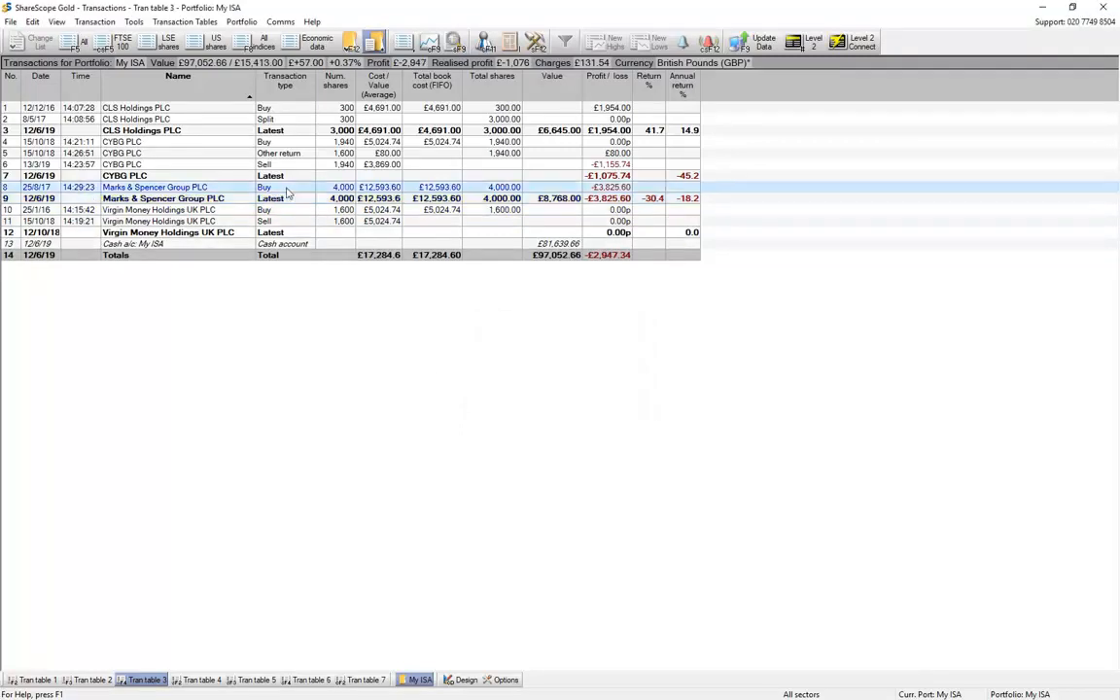
right_click(288, 193)
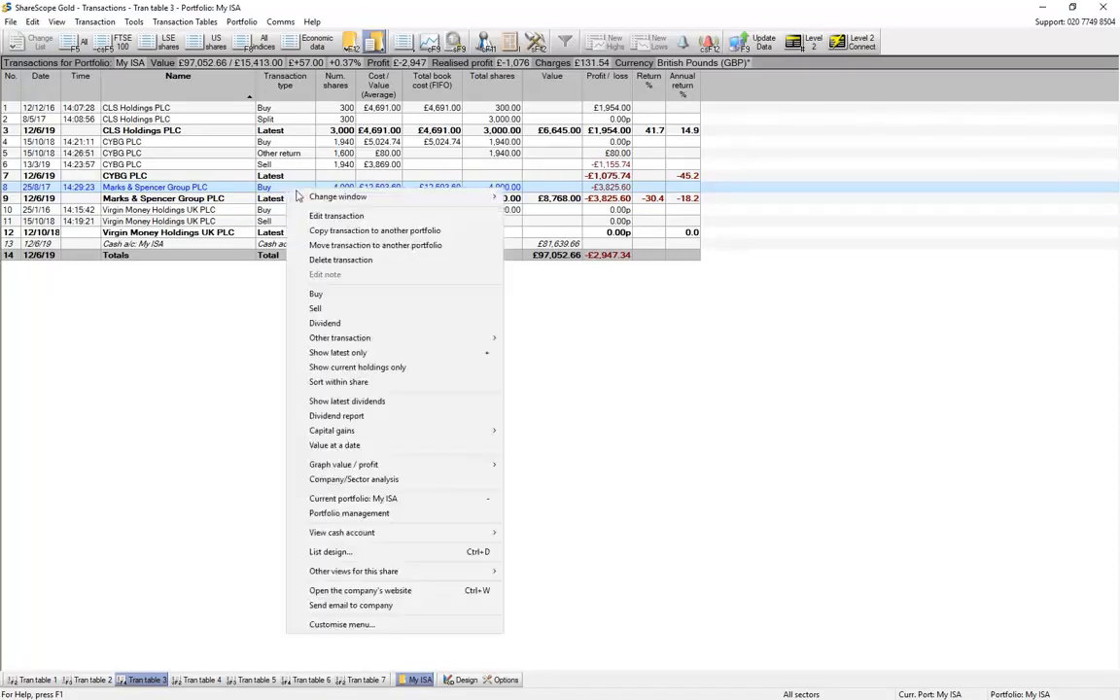
mouse_move(402, 347)
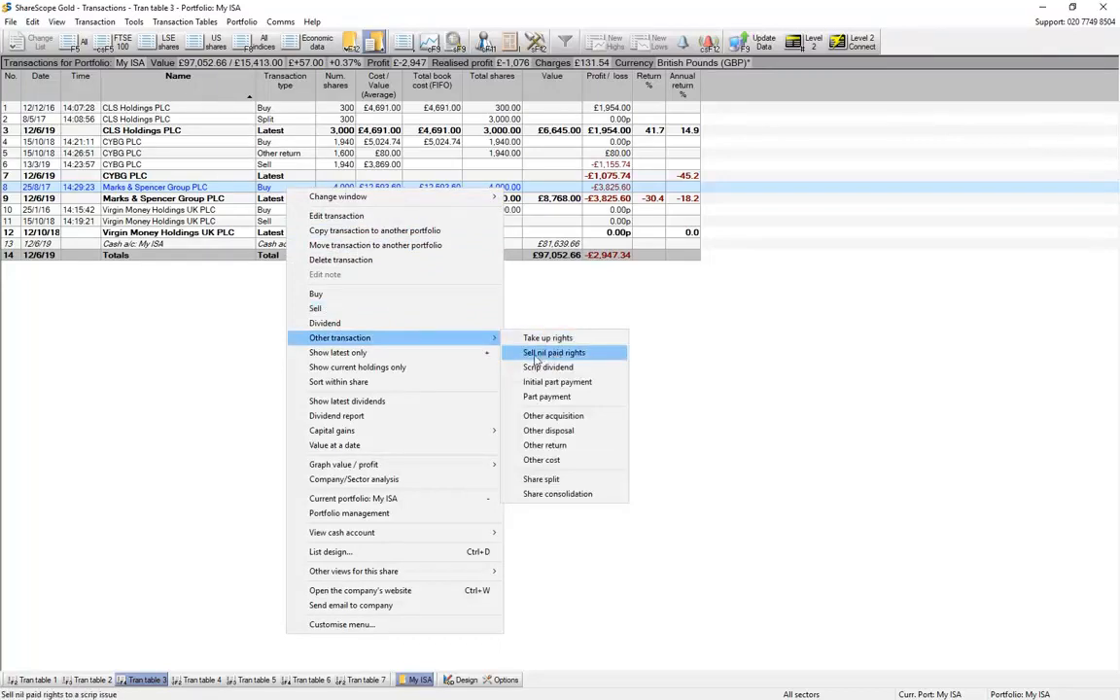
click(605, 359)
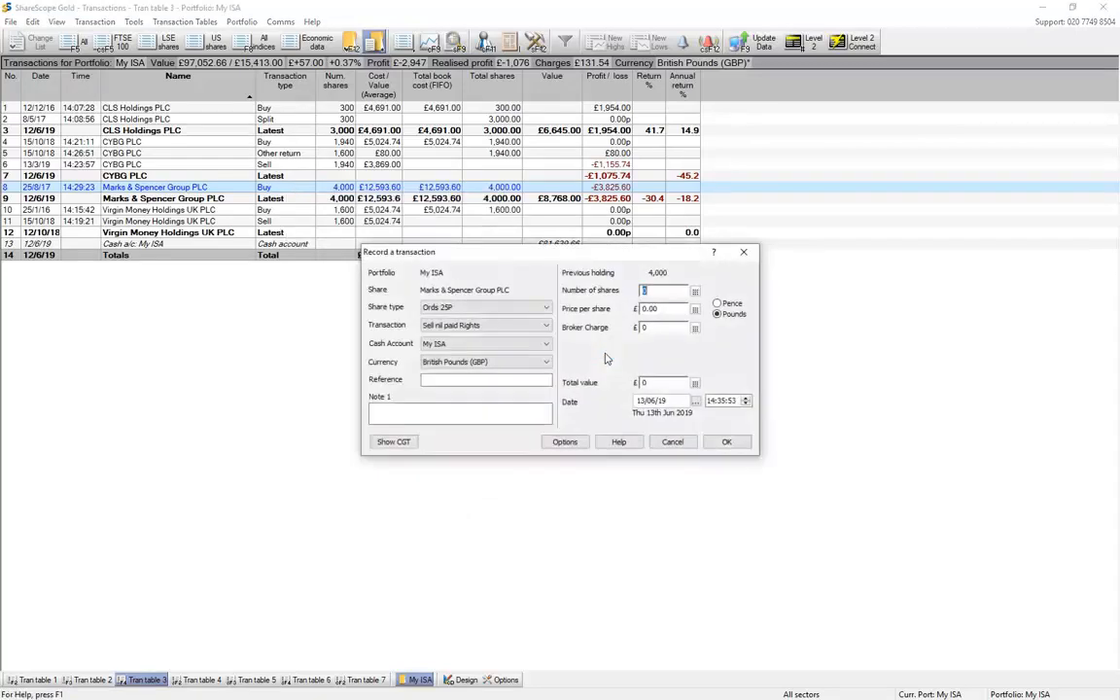
drag(512, 260, 414, 261)
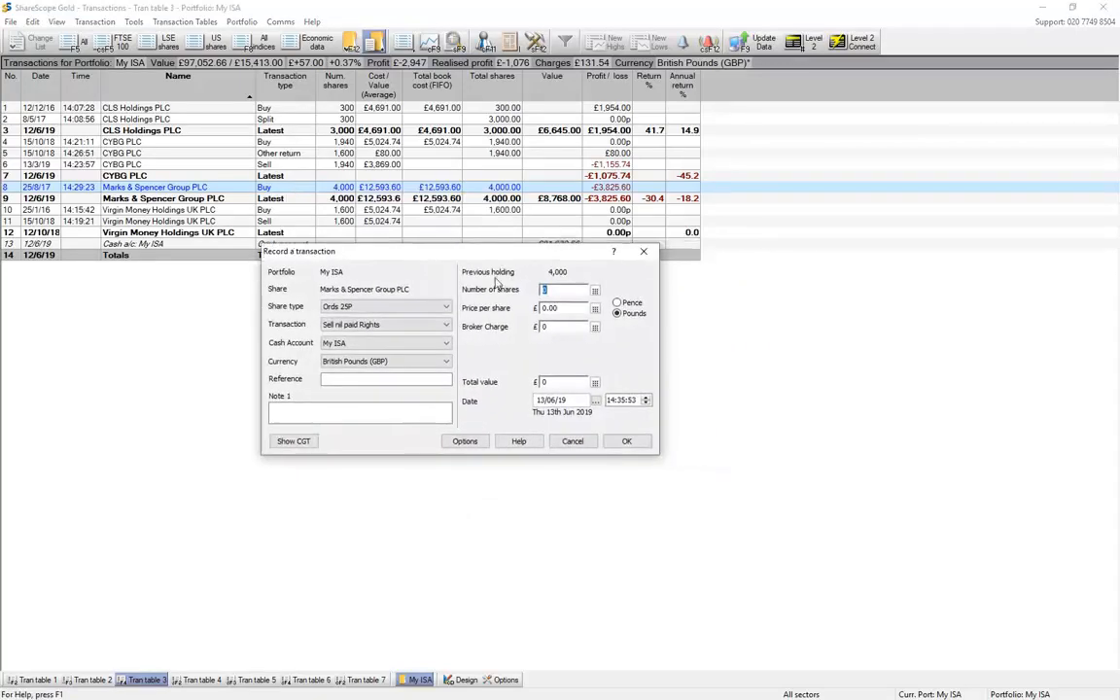
text(800)
key(Tab)
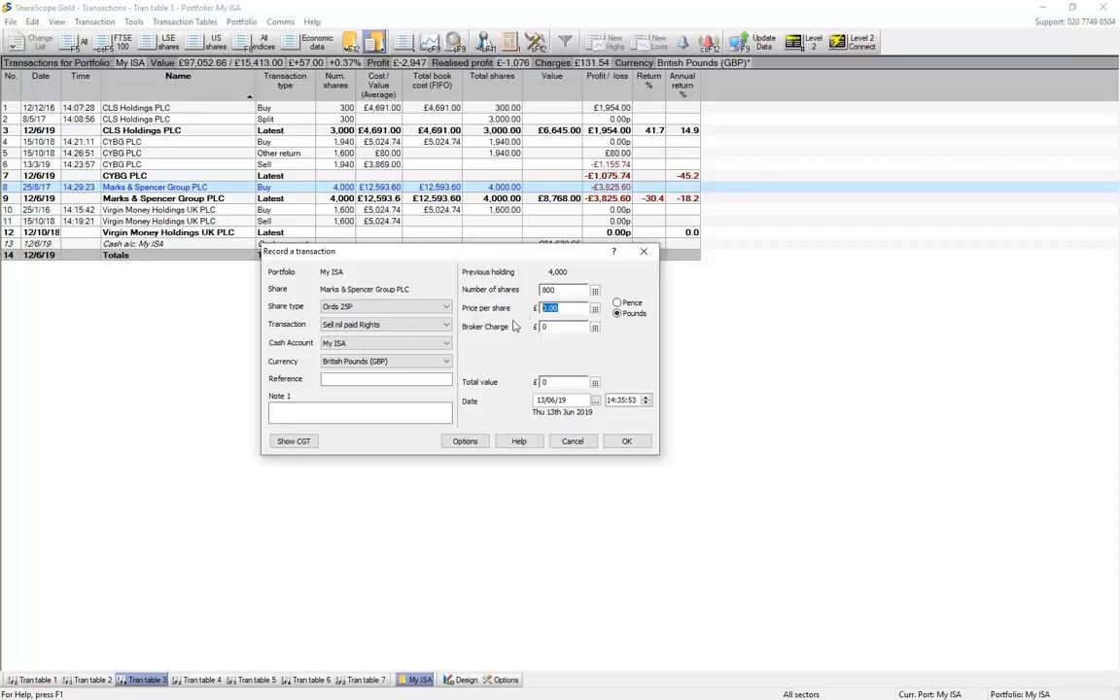
text(.36)
click(573, 327)
text(11)
drag(576, 400, 485, 396)
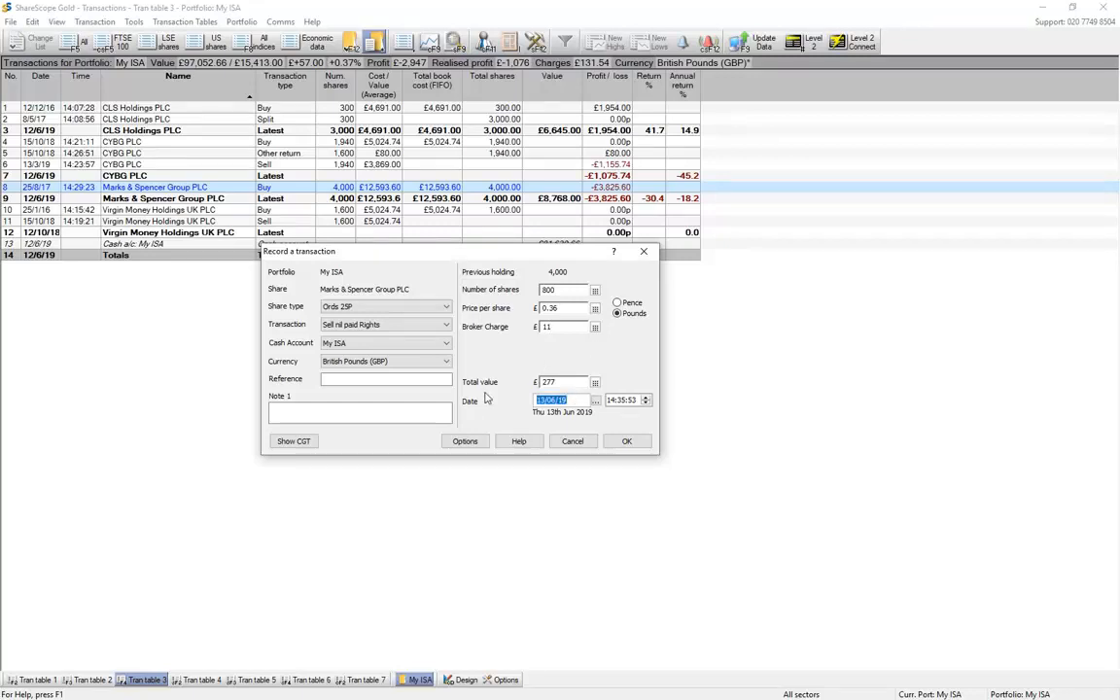
text(12/6/19)
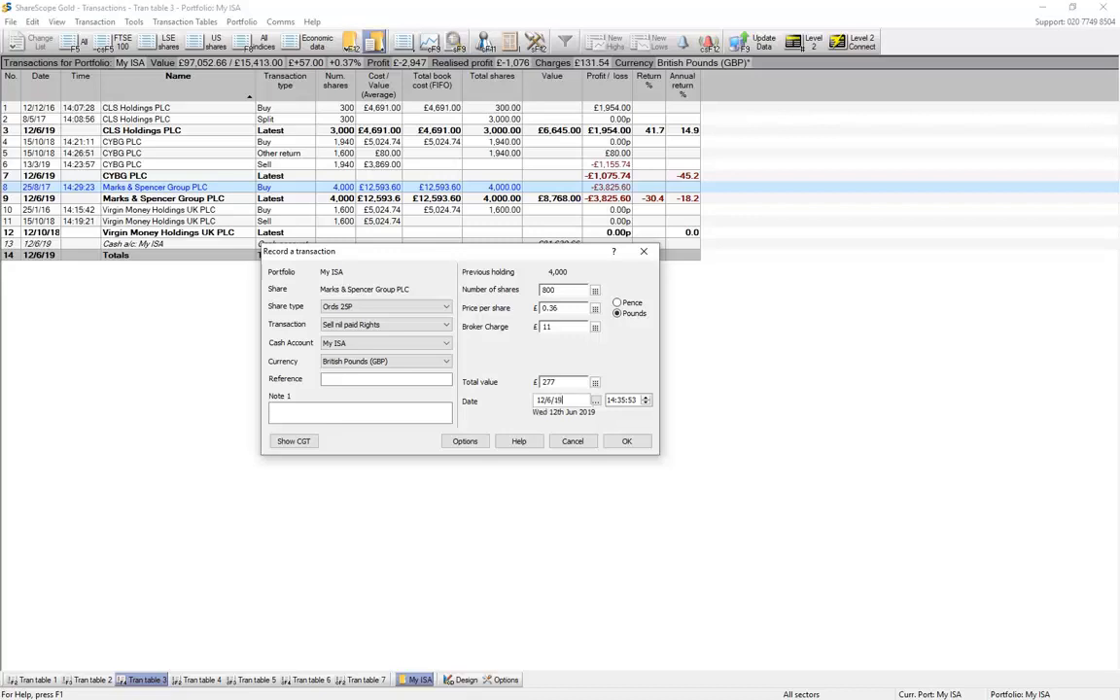
click(628, 442)
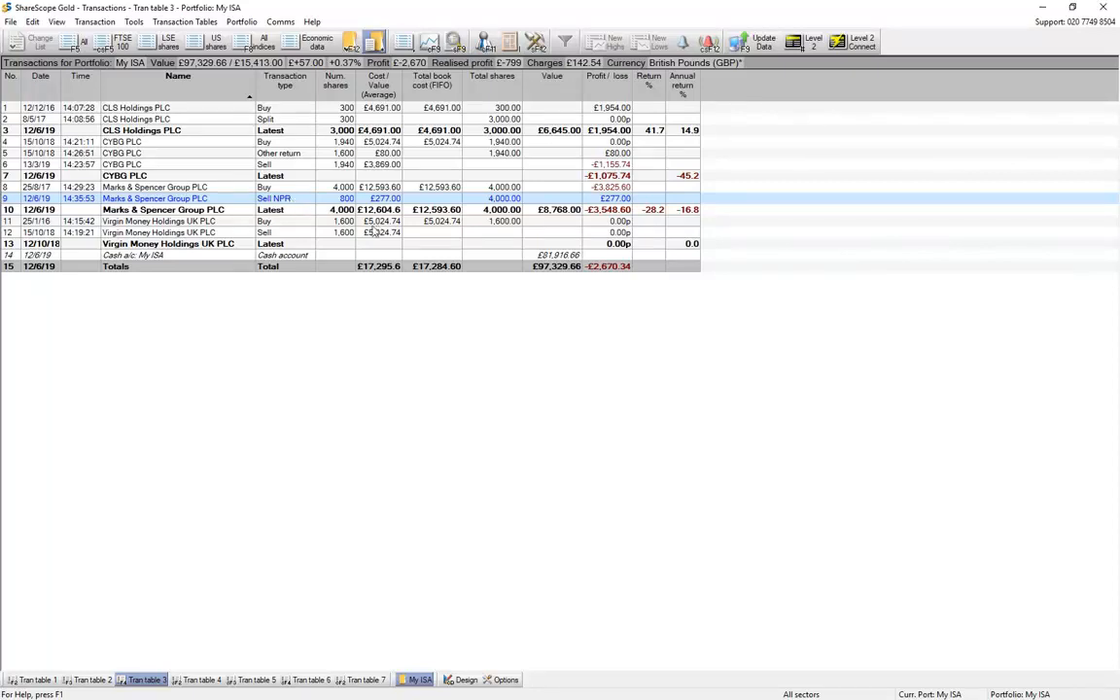
Step: Review the Marks & Spencer rights sale, latest holding and portfolio totals, and return to the My ISA share list
click(337, 212)
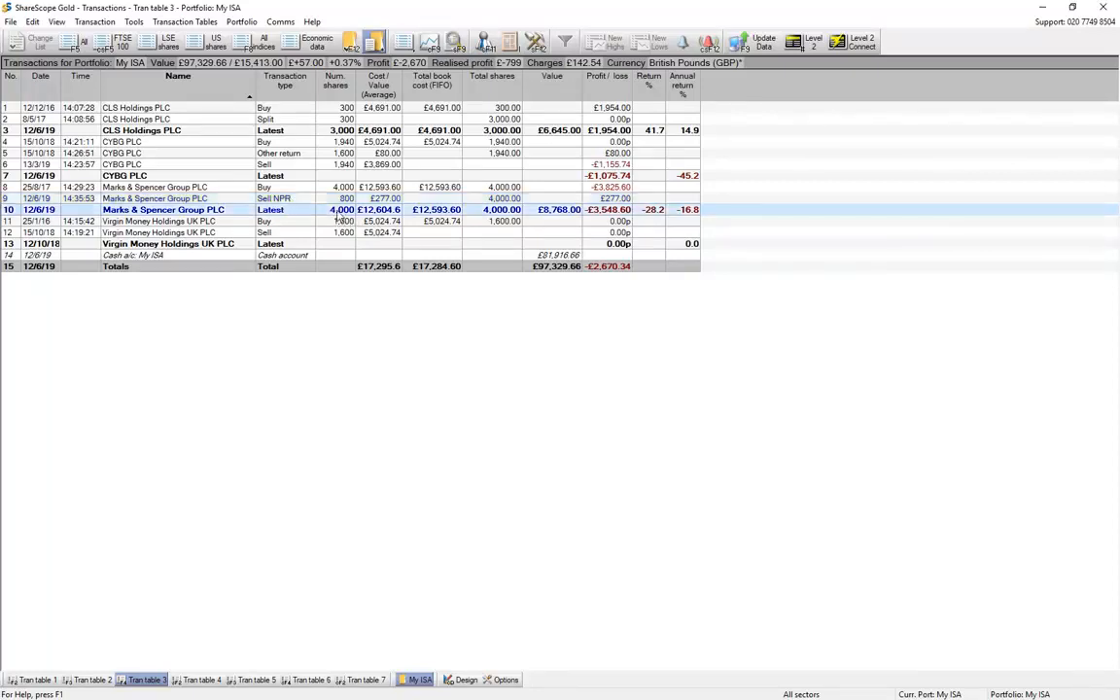
click(329, 197)
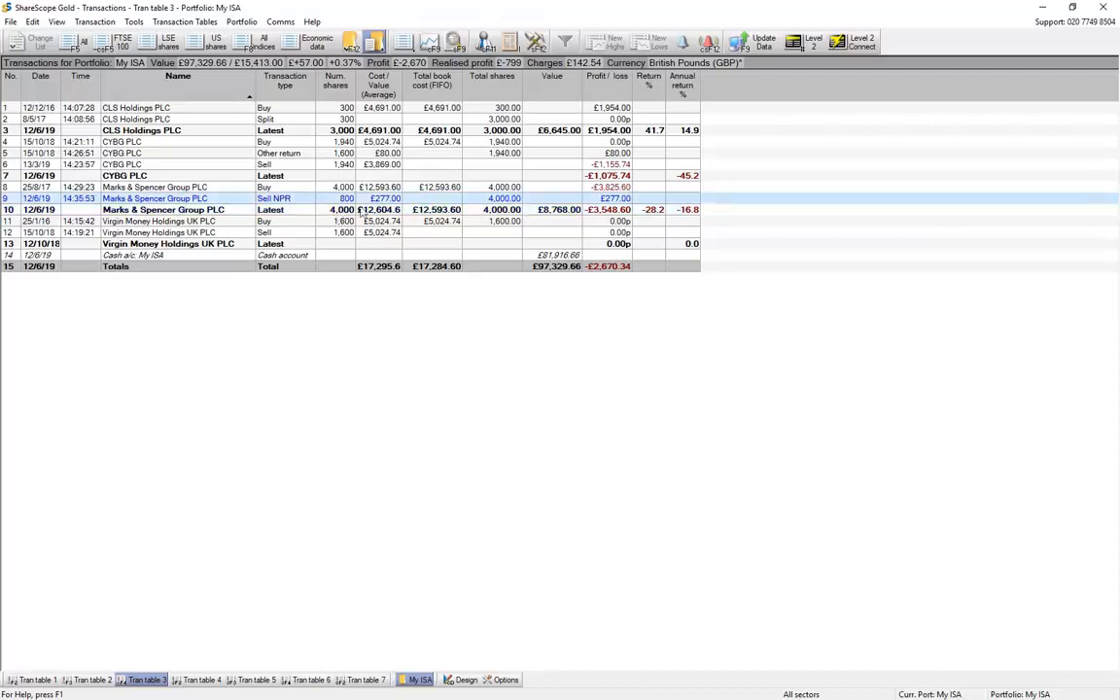
click(612, 210)
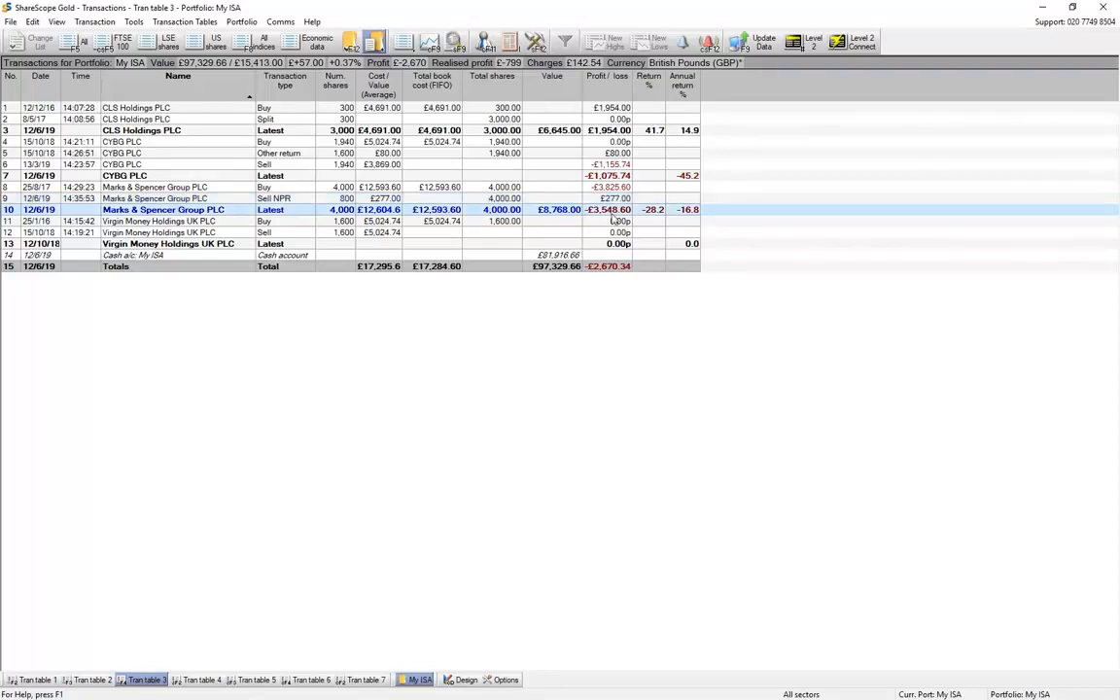
click(610, 268)
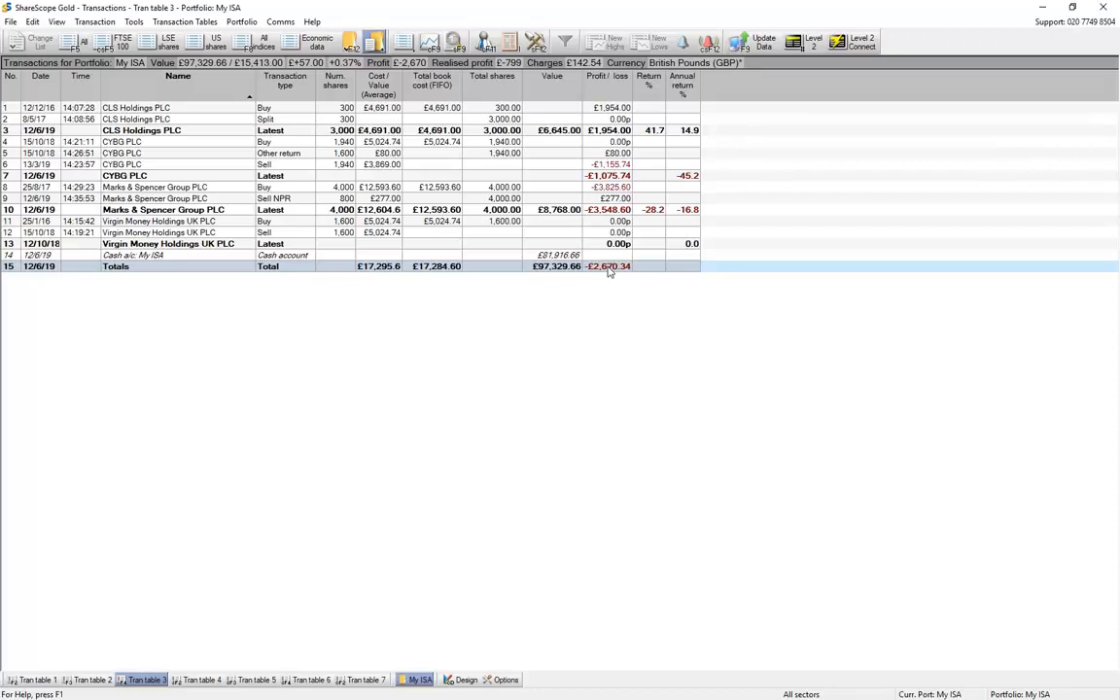
key(Escape)
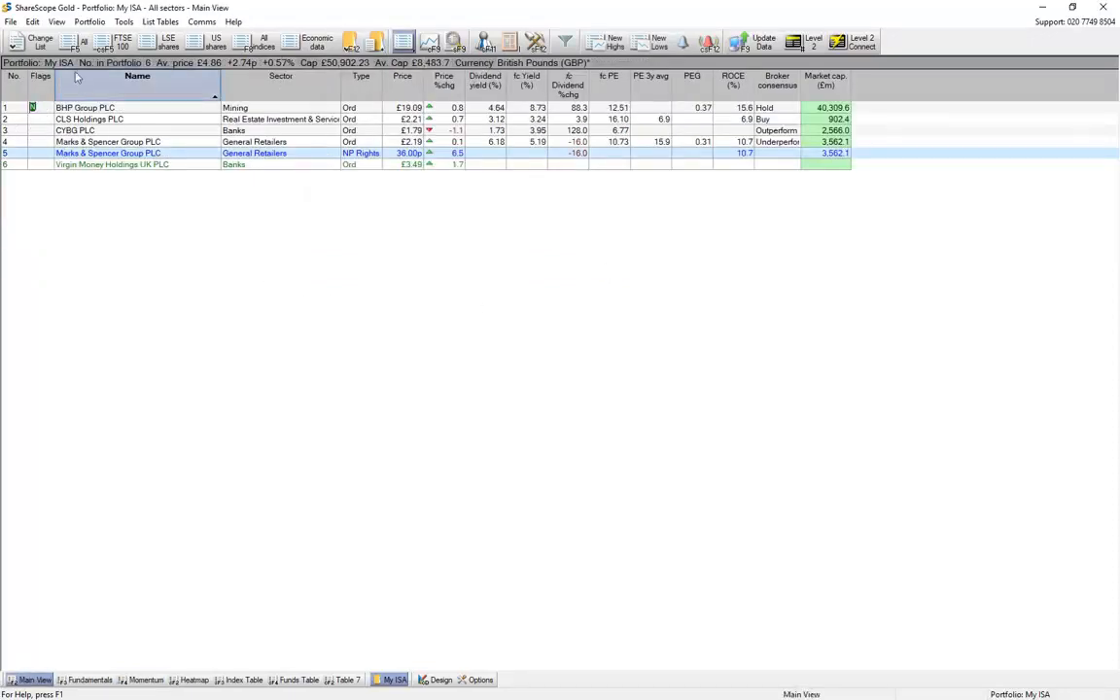
Step: Record a purchase of 2,500 BHP Group shares at £11.40 each with an £11 broker charge, dated 12/6/17
click(113, 109)
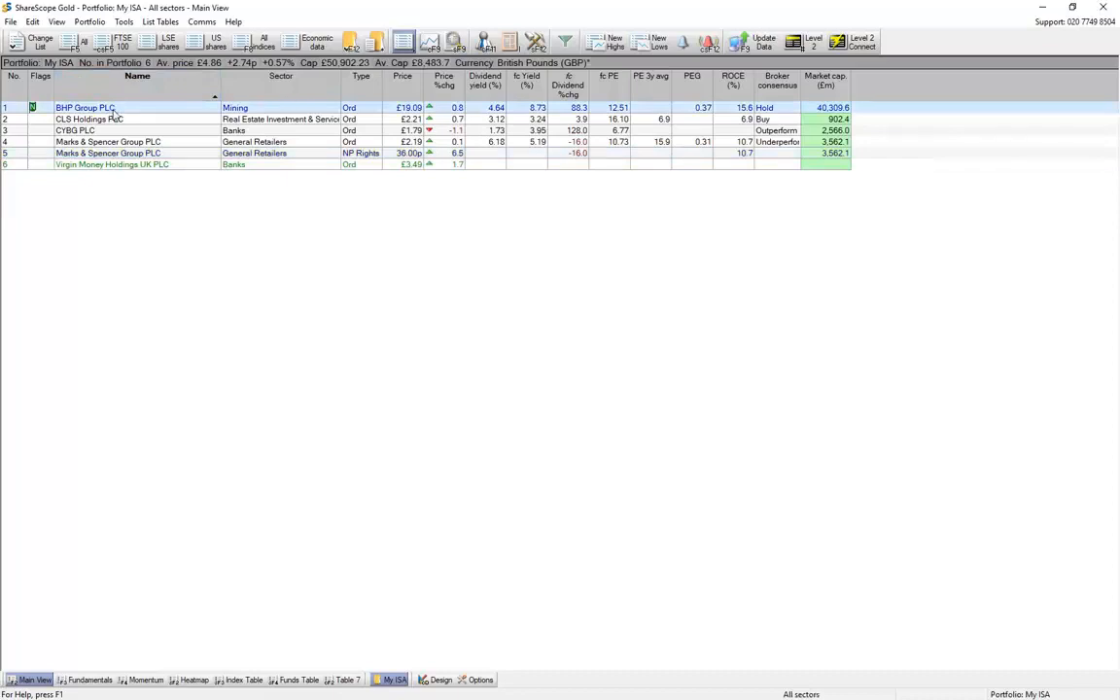
right_click(120, 116)
click(204, 290)
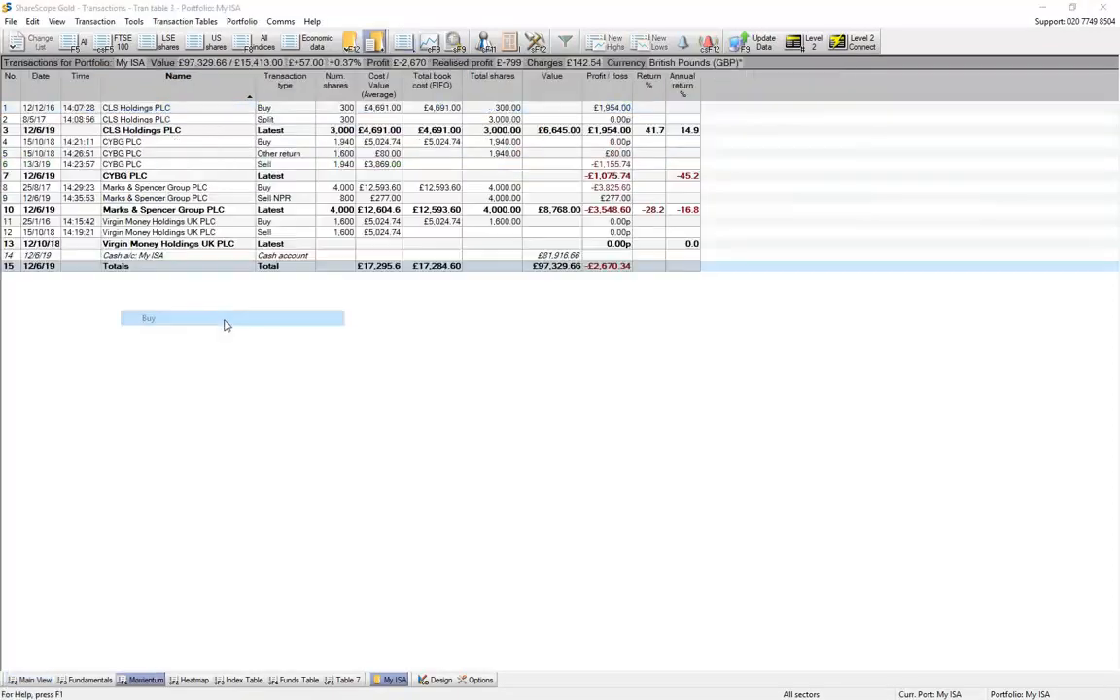
text(2)
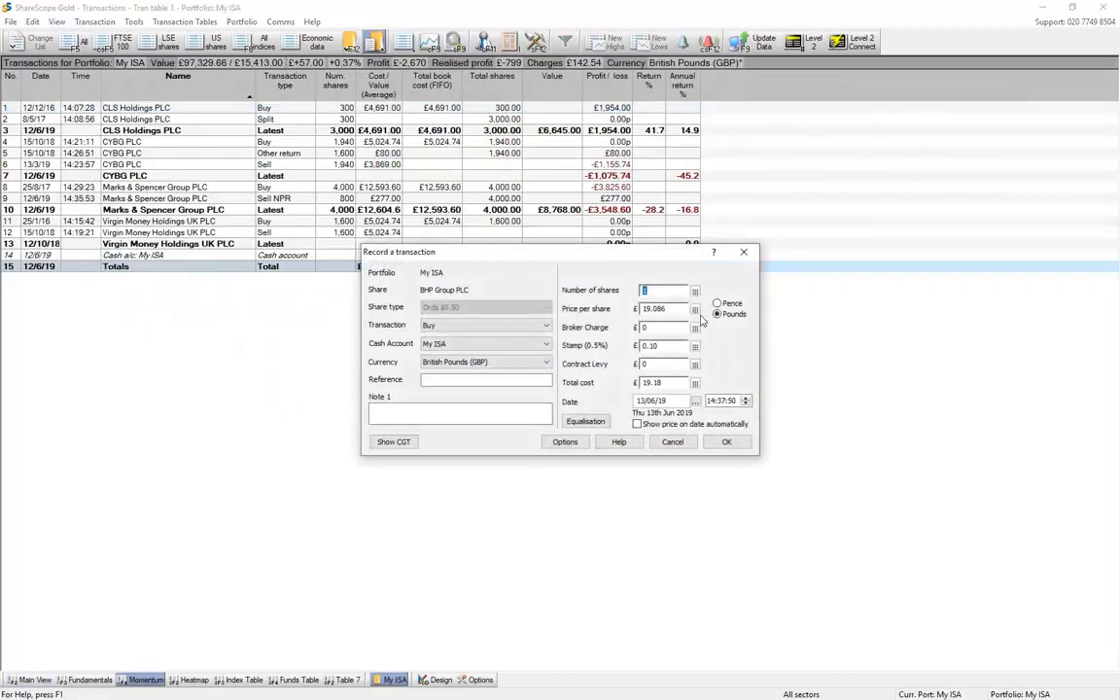
text(500)
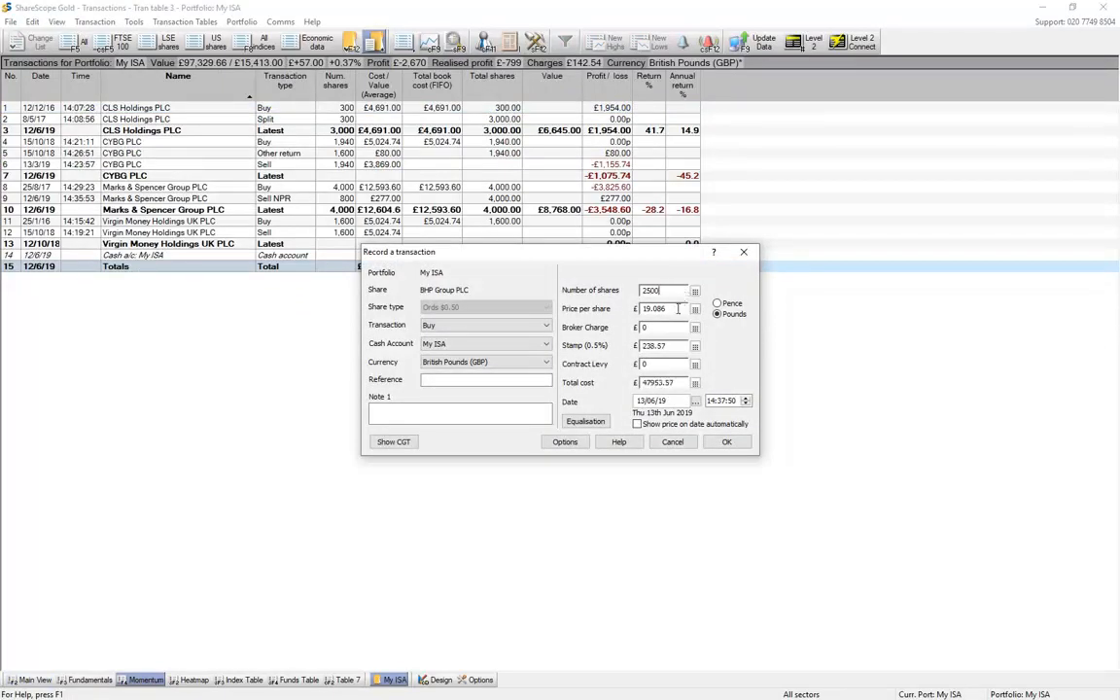
key(Tab)
text(11.4)
key(Tab)
text(11)
drag(675, 400, 622, 404)
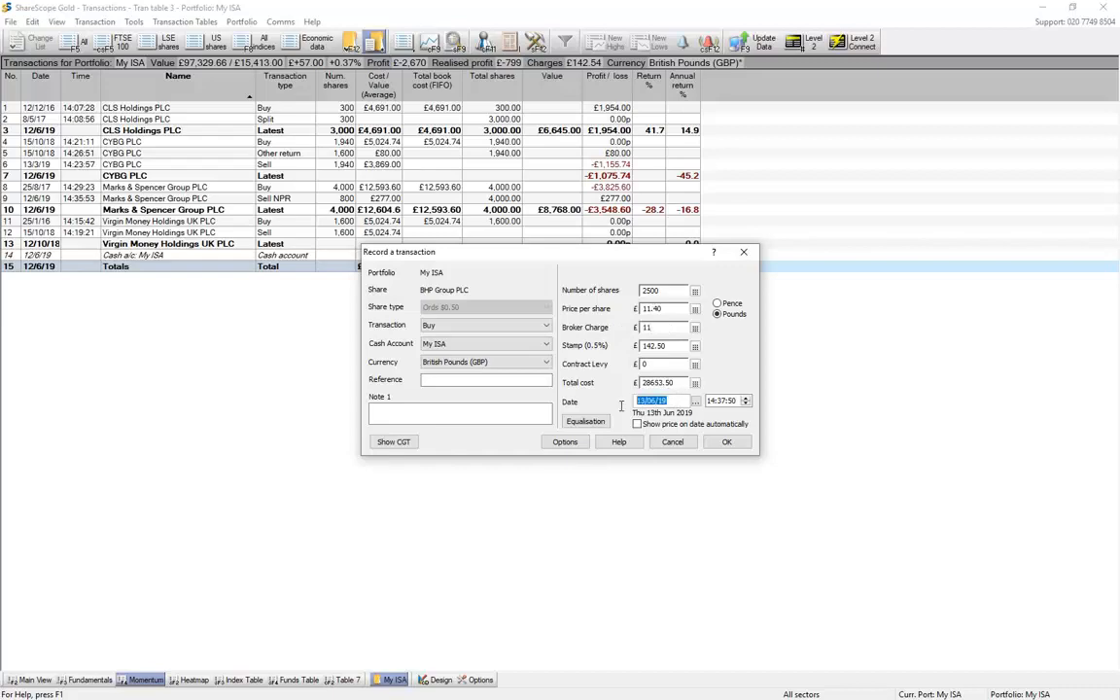
text(12/6/17)
key(Return)
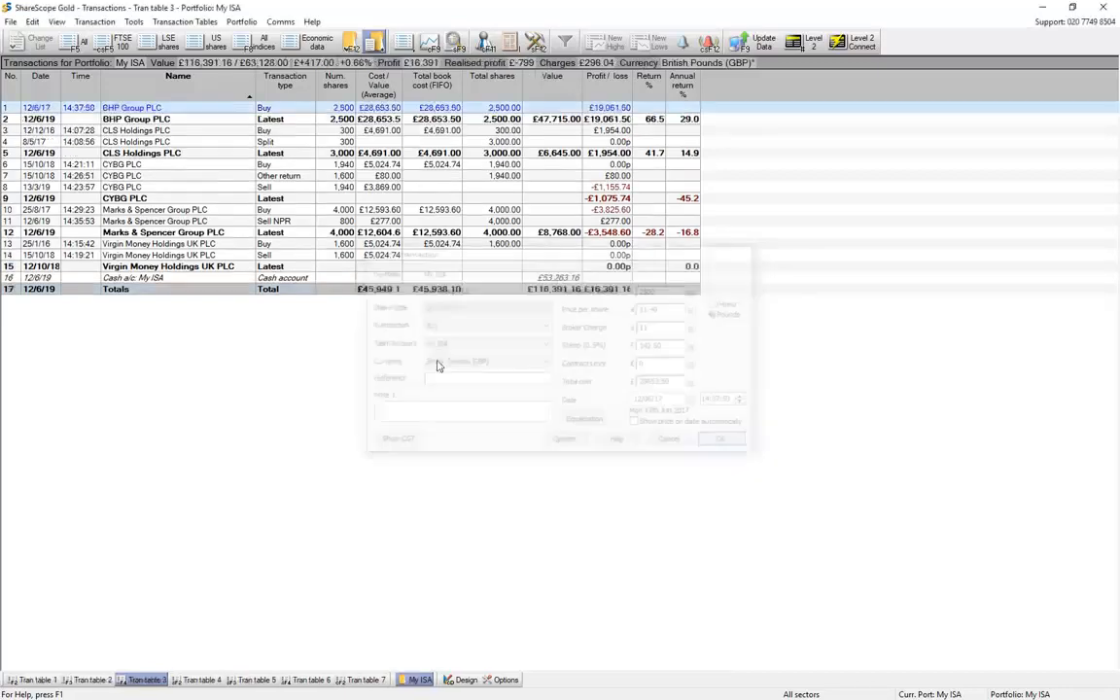
Step: Record a sale of 1,500 BHP Group shares at £14.17 each with an £11 broker charge, dated 24/8/17
right_click(234, 109)
click(251, 227)
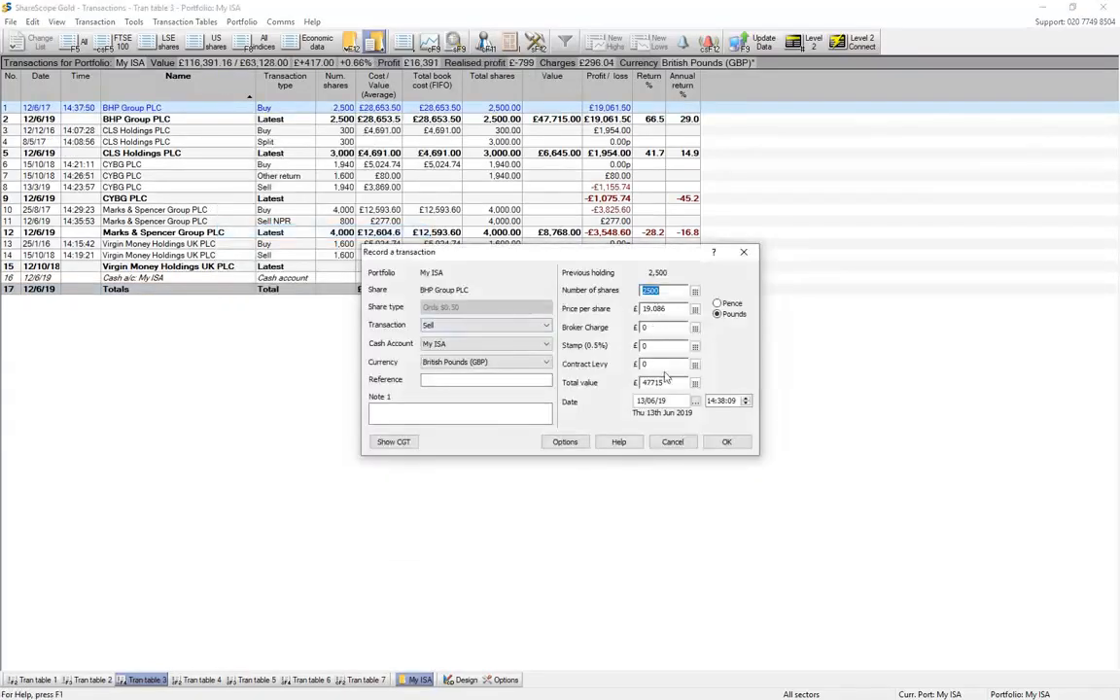
text(1500)
key(Tab)
text(14.17)
key(Tab)
text(11)
key(Tab)
key(Tab)
key(Tab)
key(Tab)
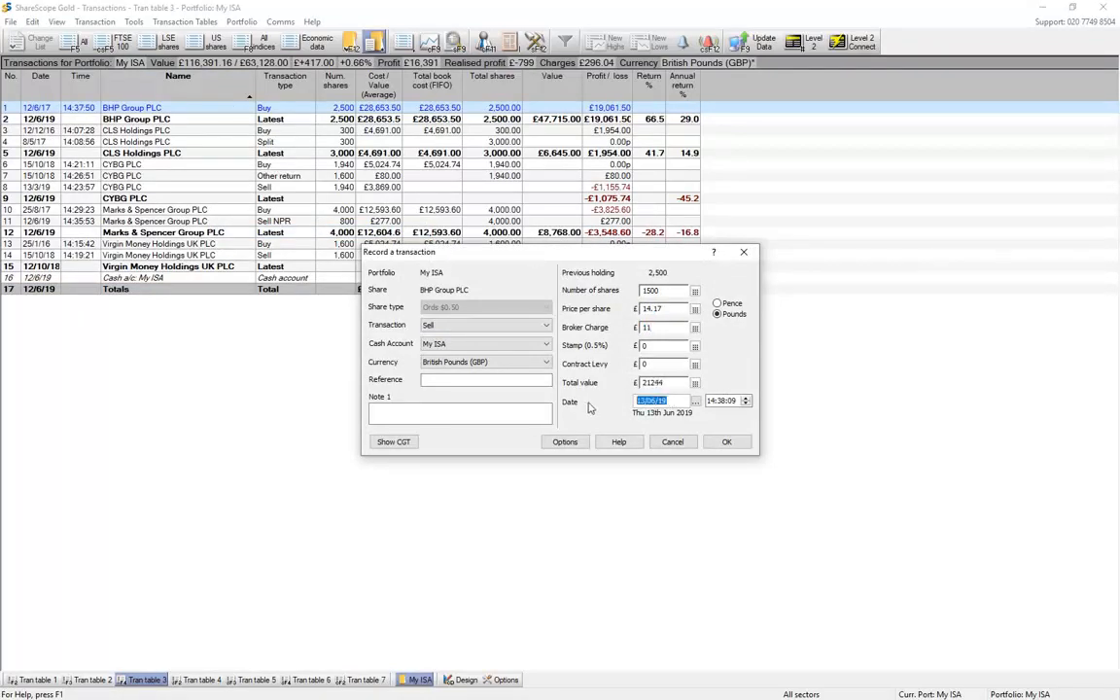
text(24/8/17)
click(726, 442)
Step: Record a purchase of 2,500 BHP Group shares at £13.10 each with an £11 broker charge, dated 29/9/17
right_click(251, 113)
click(292, 228)
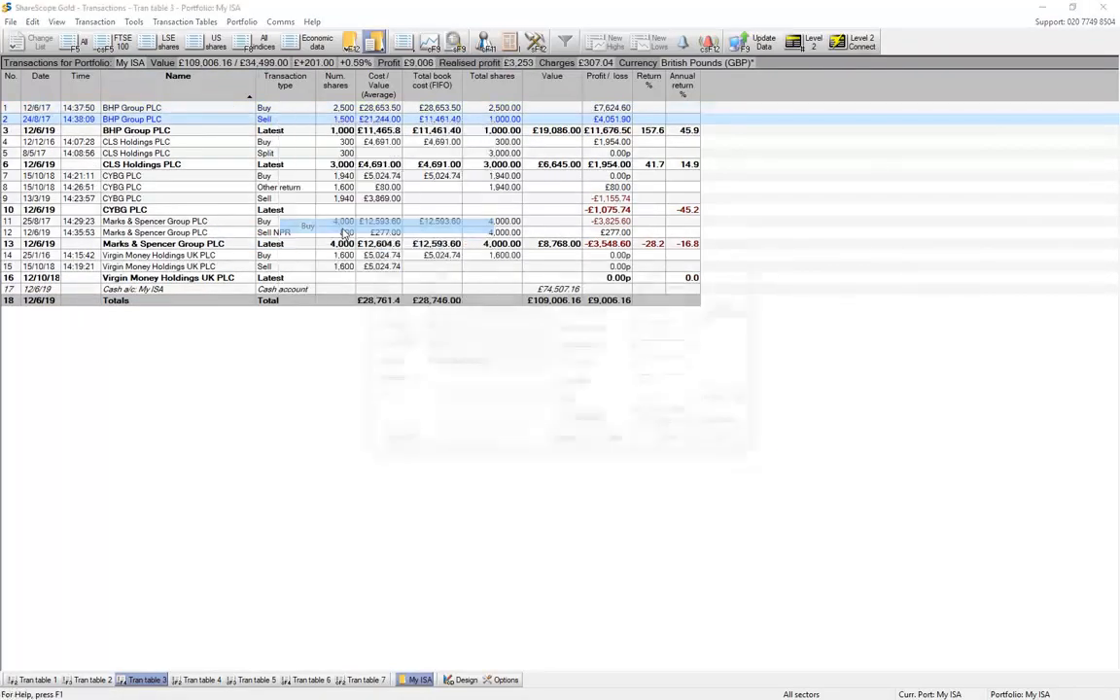
drag(667, 329, 622, 329)
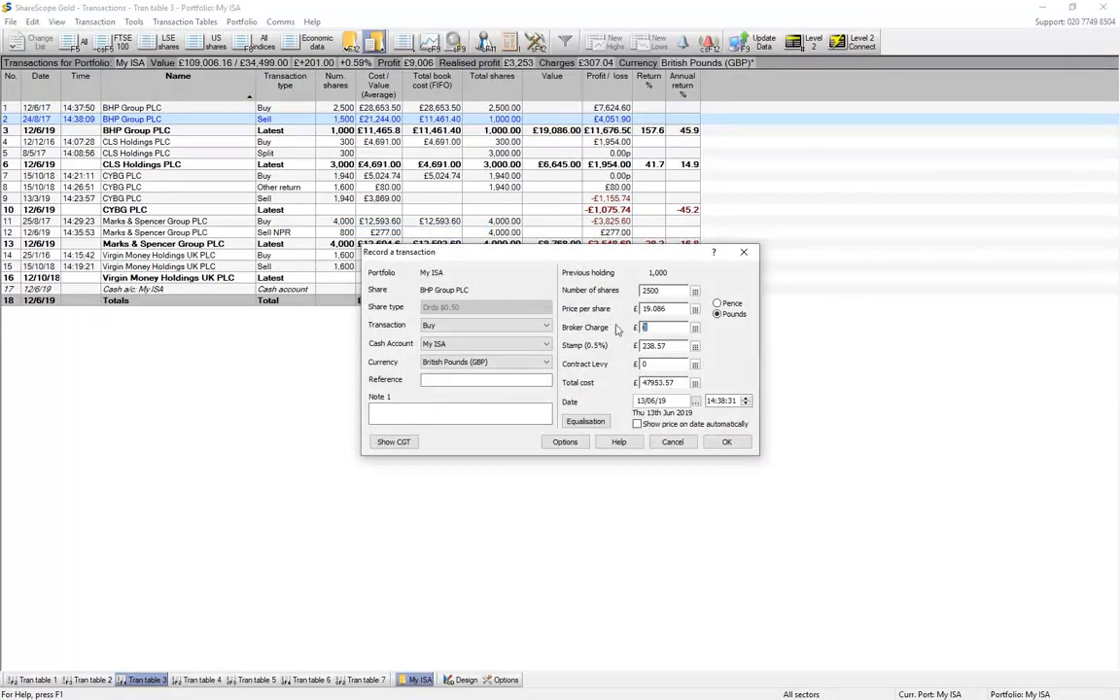
text(11)
drag(680, 400, 624, 397)
drag(679, 306, 618, 314)
text(13.10)
drag(669, 400, 626, 400)
text(29/09/17)
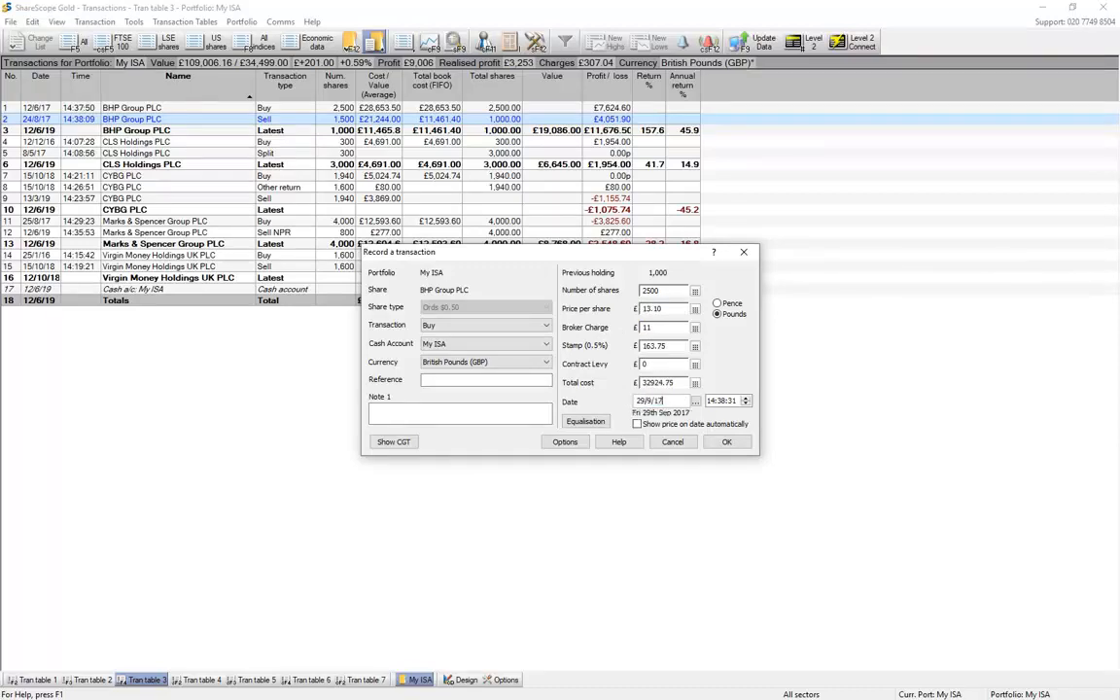
key(Return)
Step: Record a purchase of 1,000 BHP Group shares at £14.00 each with an £11 broker charge, dated 22/3/18
right_click(275, 132)
click(324, 237)
text(1000)
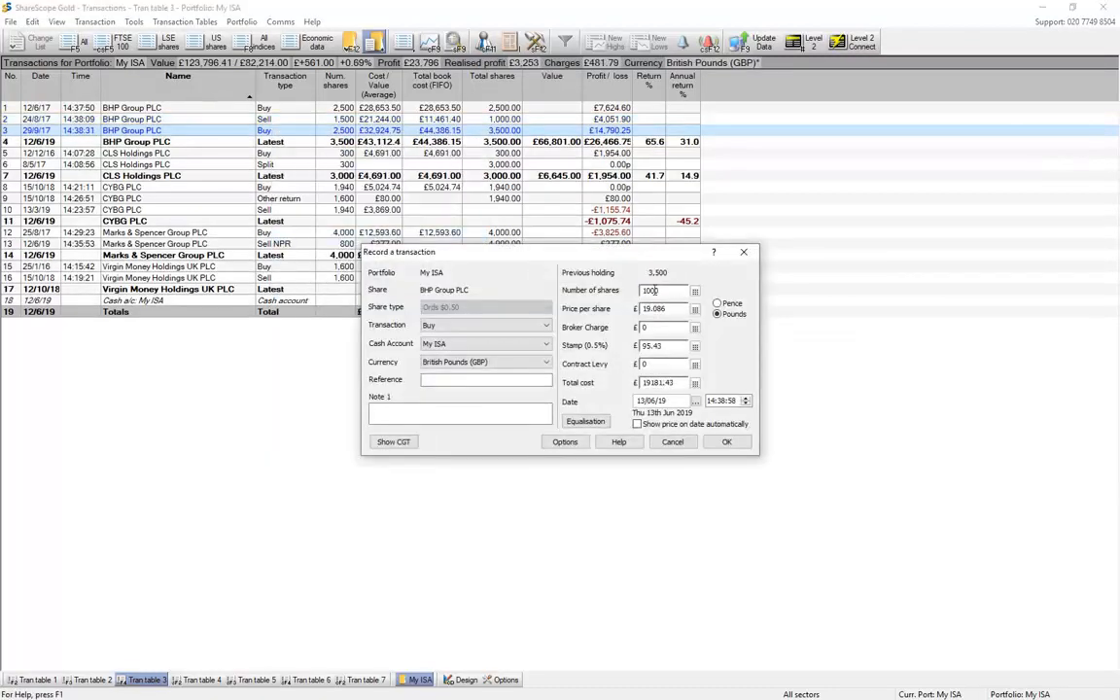
drag(671, 308, 634, 332)
text(14.0011)
drag(680, 400, 634, 406)
text(22/03/18)
key(Return)
Step: Record a sale of 3,000 BHP Group shares at £17.50 each with an £11 broker charge, dated 13/6/18
right_click(266, 131)
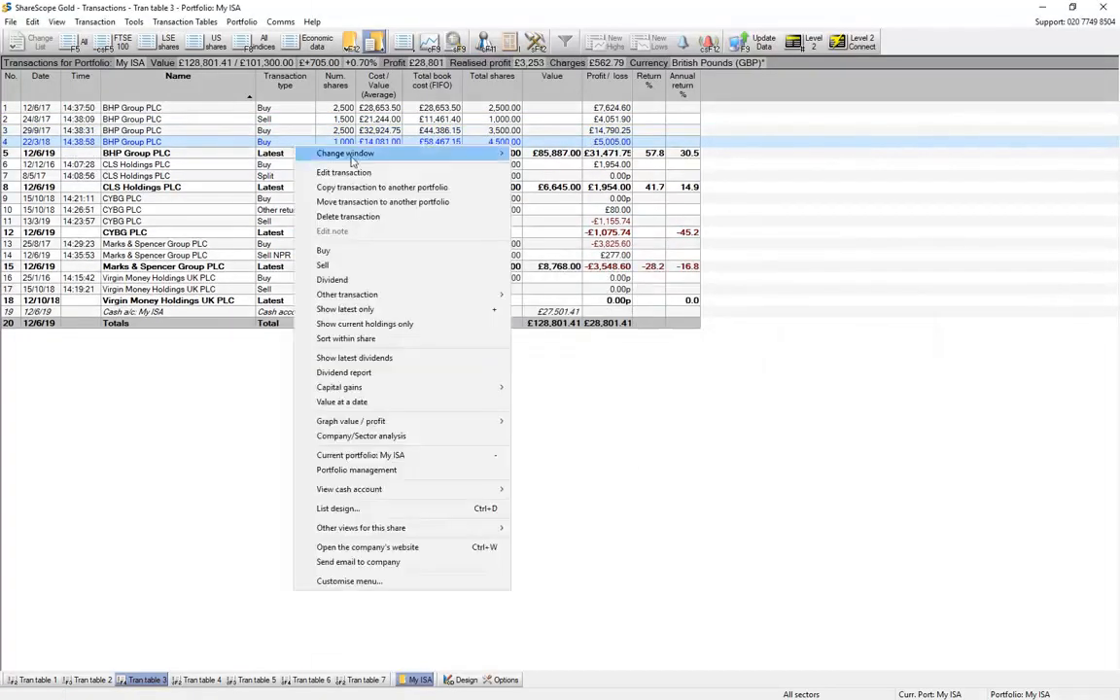
click(313, 333)
drag(680, 312, 622, 329)
text(17.50)
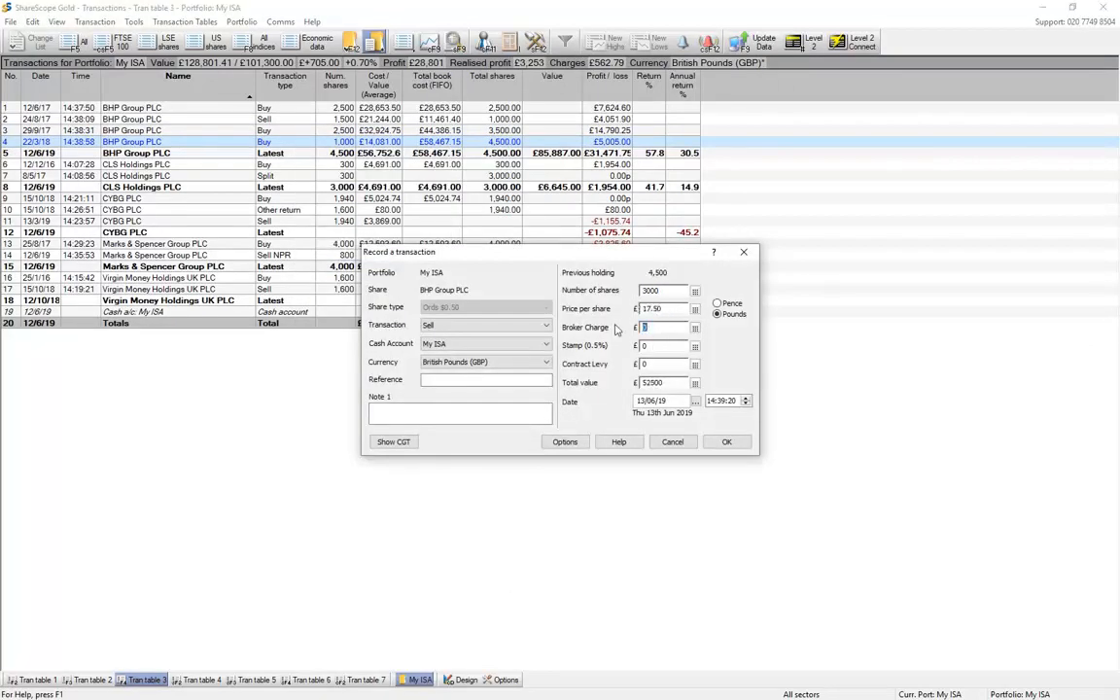
text(11)
drag(676, 405, 619, 405)
key(Return)
Step: Record a sale of the remaining 1,500 BHP Group shares at £18.00 each with an £11 broker charge, dated 21/3/19
right_click(347, 153)
click(420, 273)
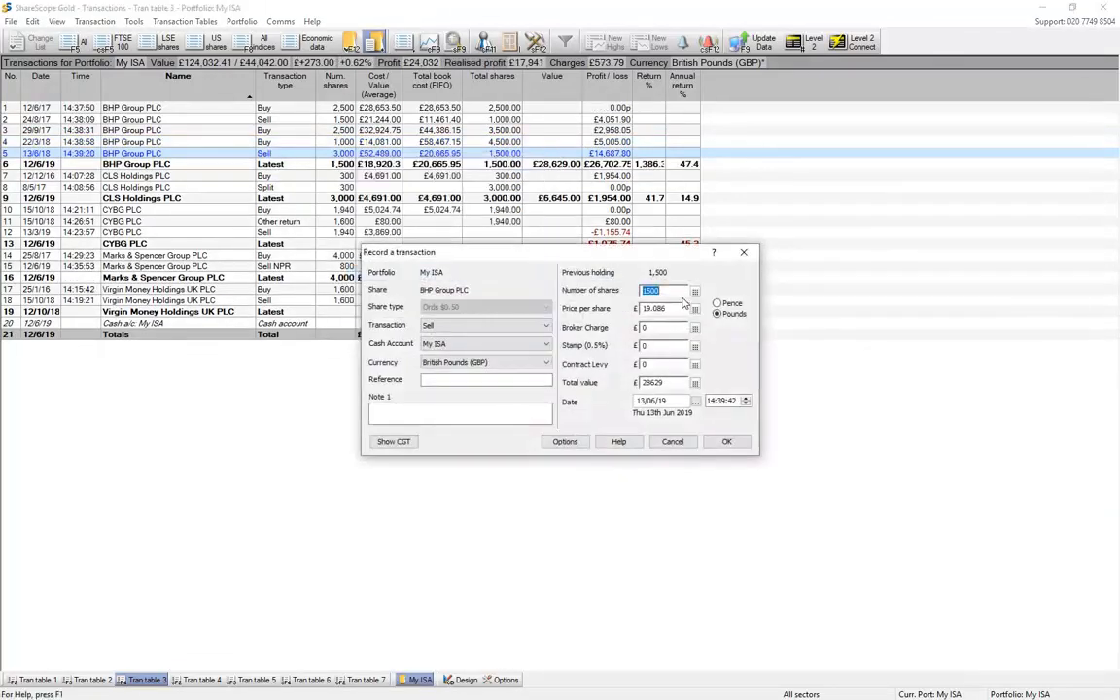
drag(680, 308, 592, 310)
text(18.00)
drag(658, 331, 623, 330)
text(11)
drag(685, 402, 604, 401)
text(21/3/)
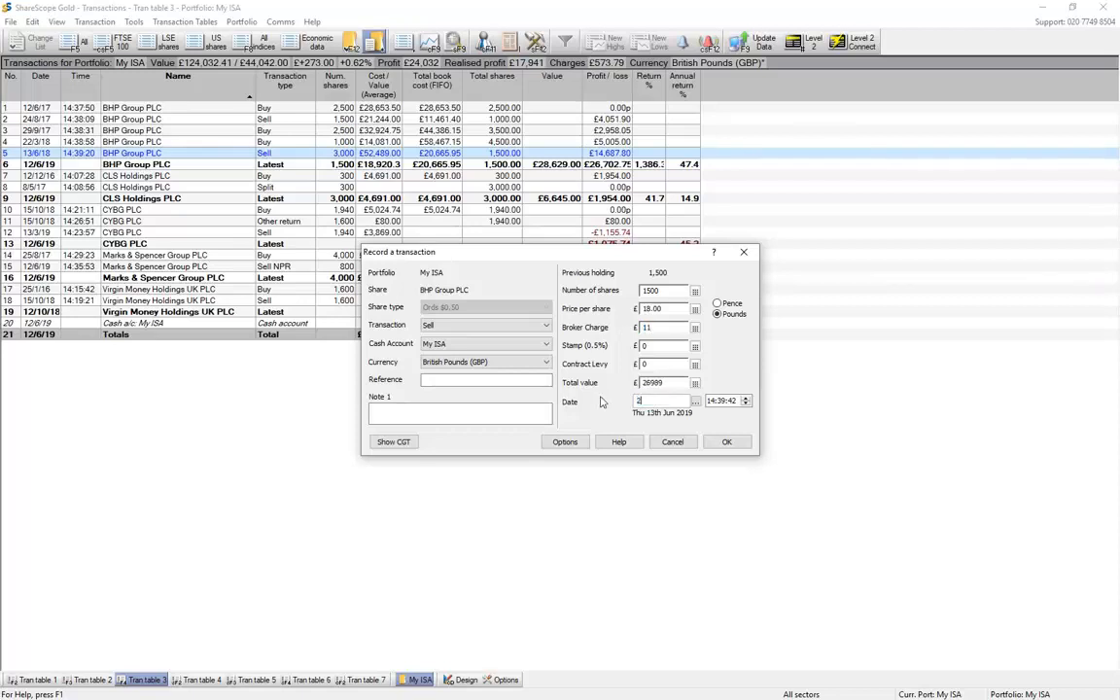
click(724, 442)
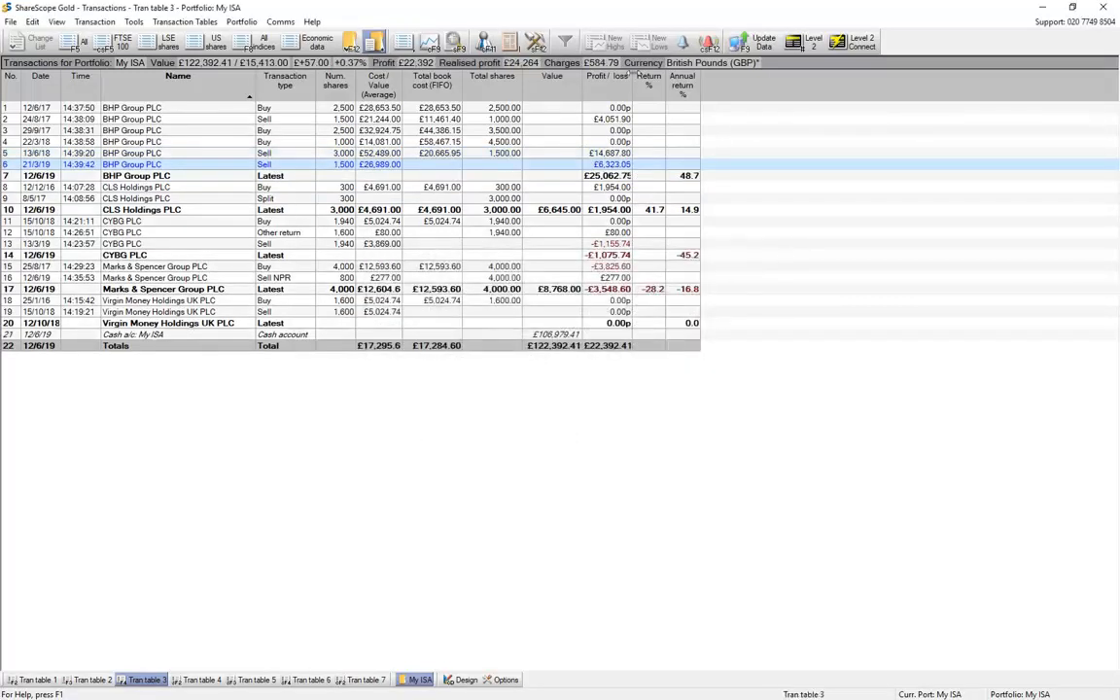
Step: Widen the Profit/loss column and examine the first BHP Group purchase and sale
drag(632, 85, 643, 86)
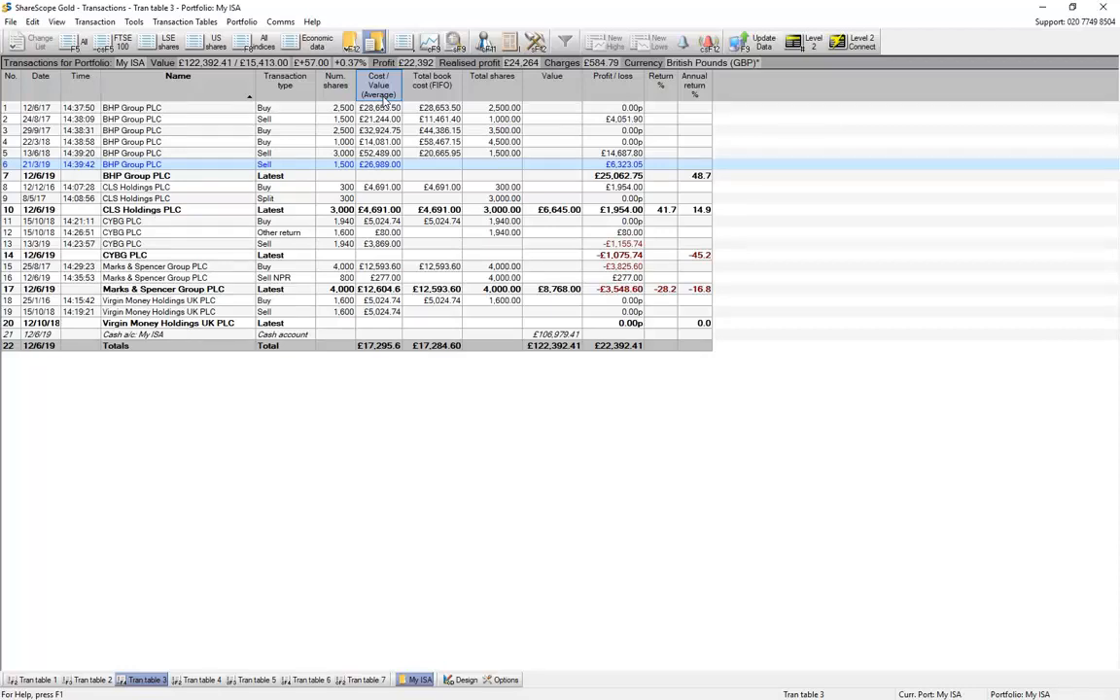
click(273, 108)
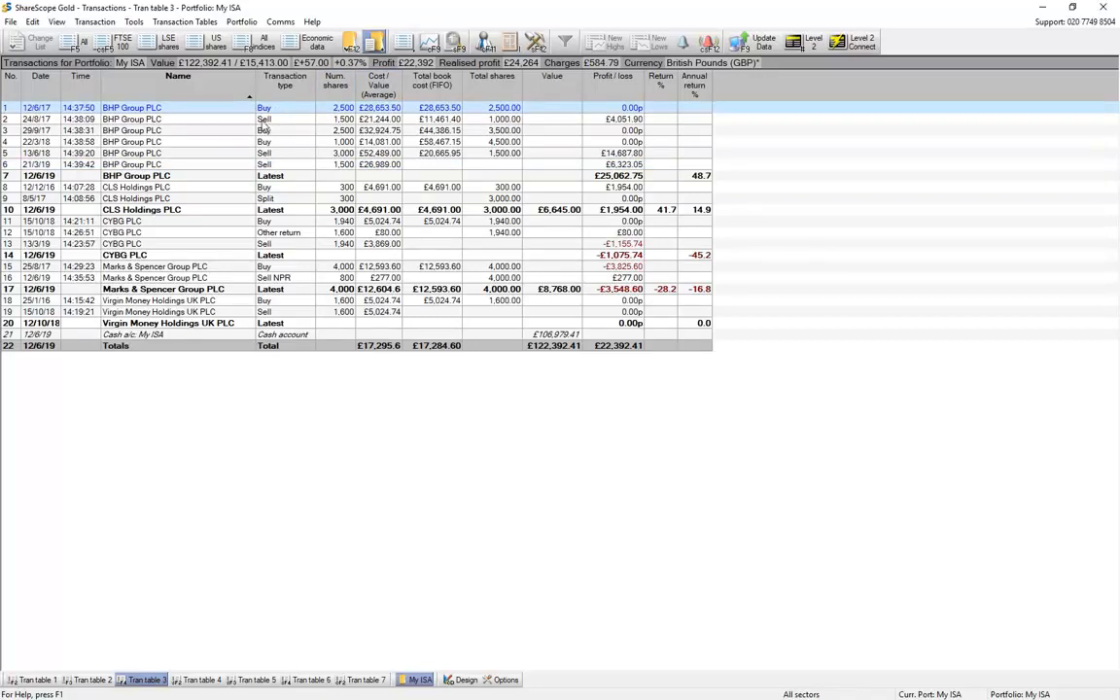
click(262, 124)
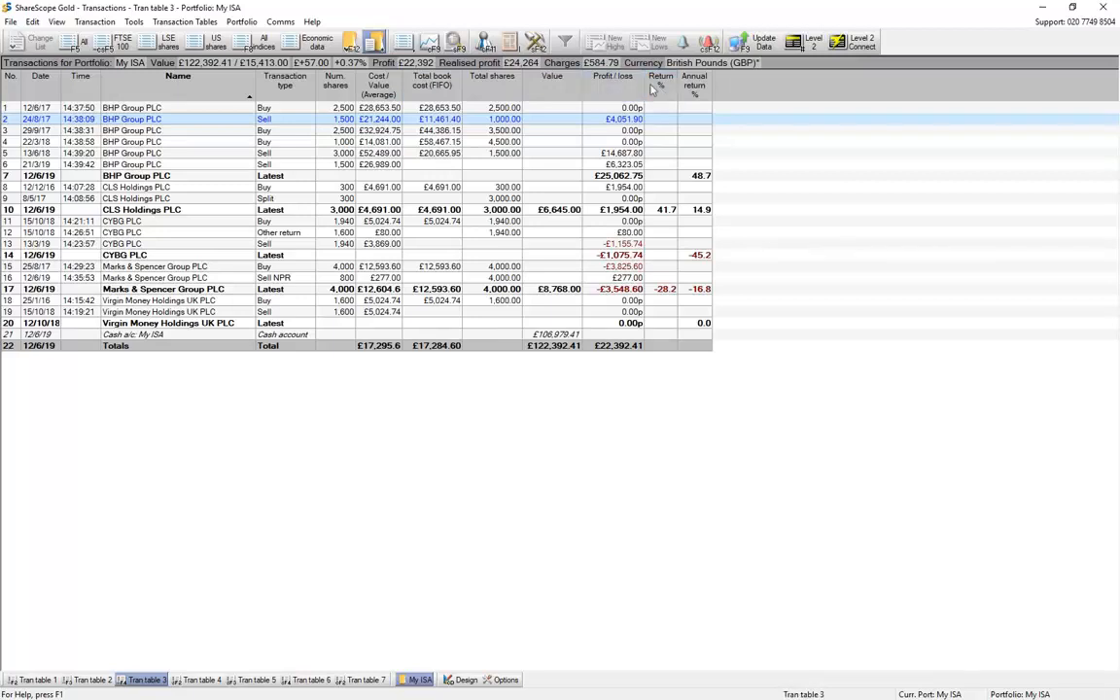
Step: Add Realised profit/loss and Unrealised profit/loss columns before Return %, and fit the Realised profit/loss column to its contents
right_click(648, 88)
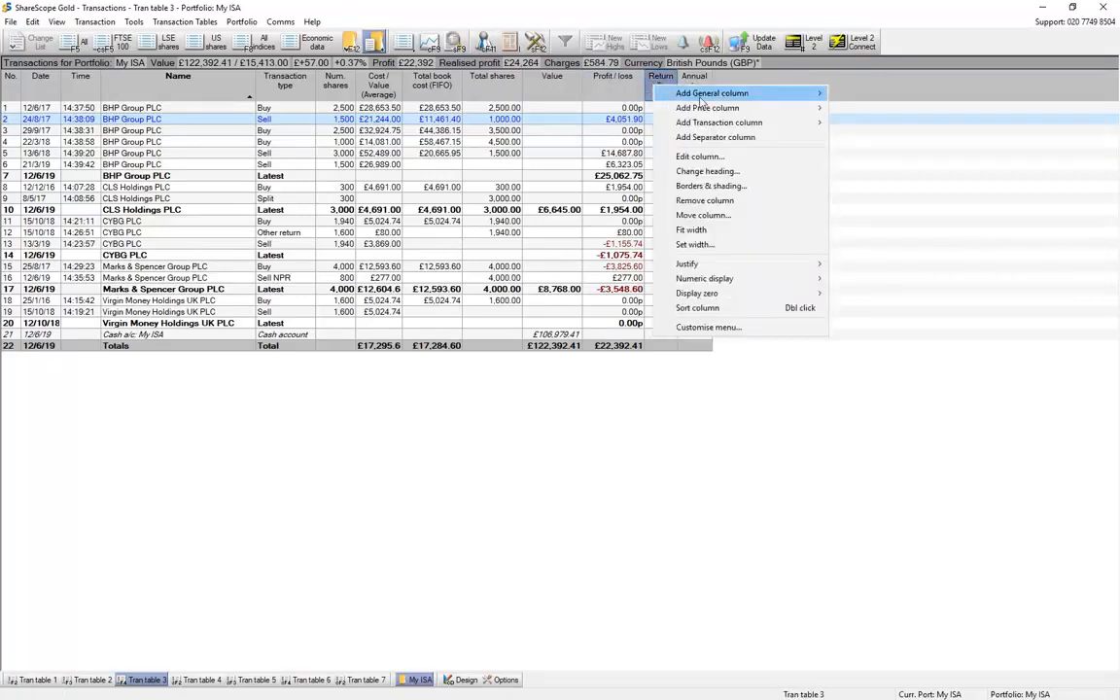
mouse_move(716, 124)
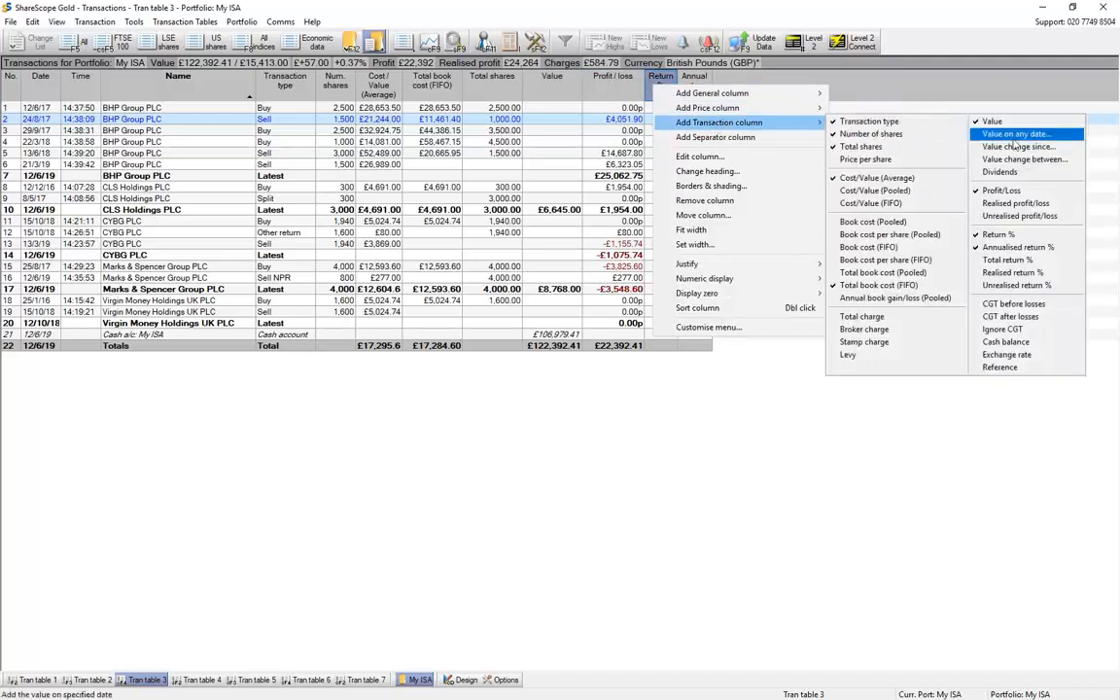
click(1014, 203)
right_click(716, 79)
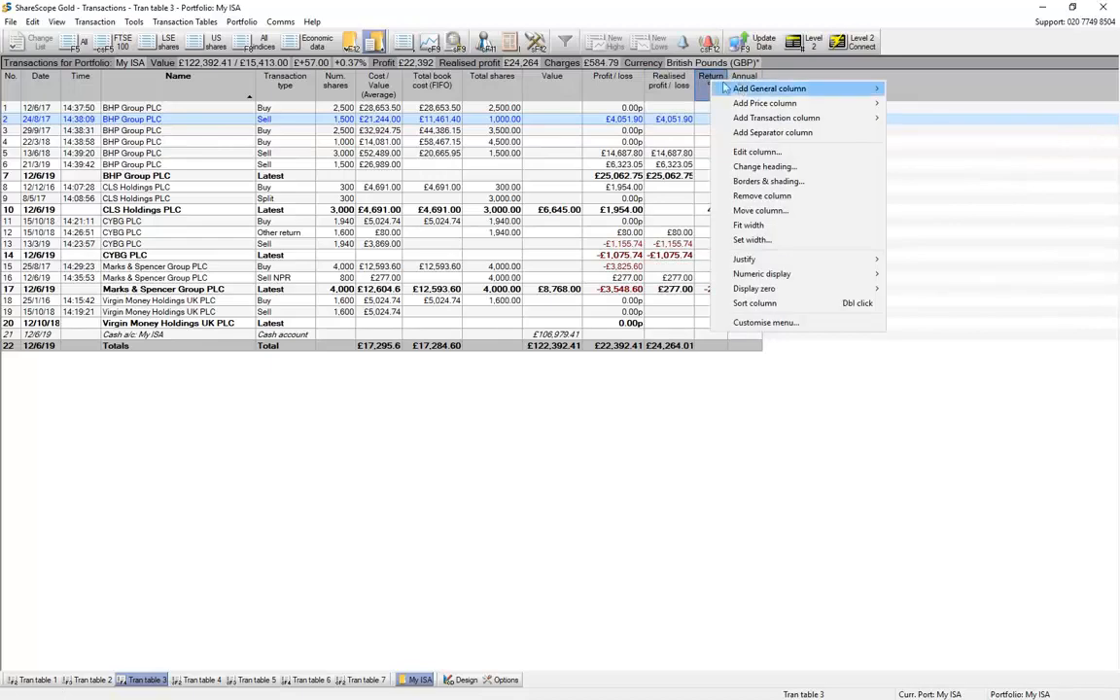
mouse_move(816, 122)
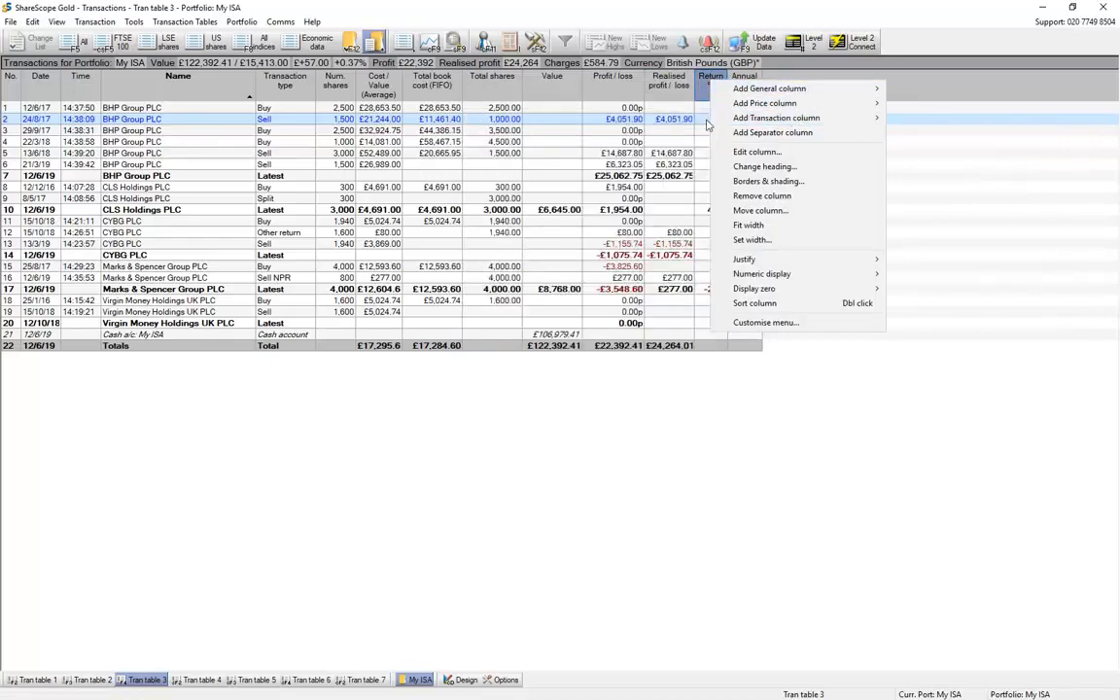
click(671, 211)
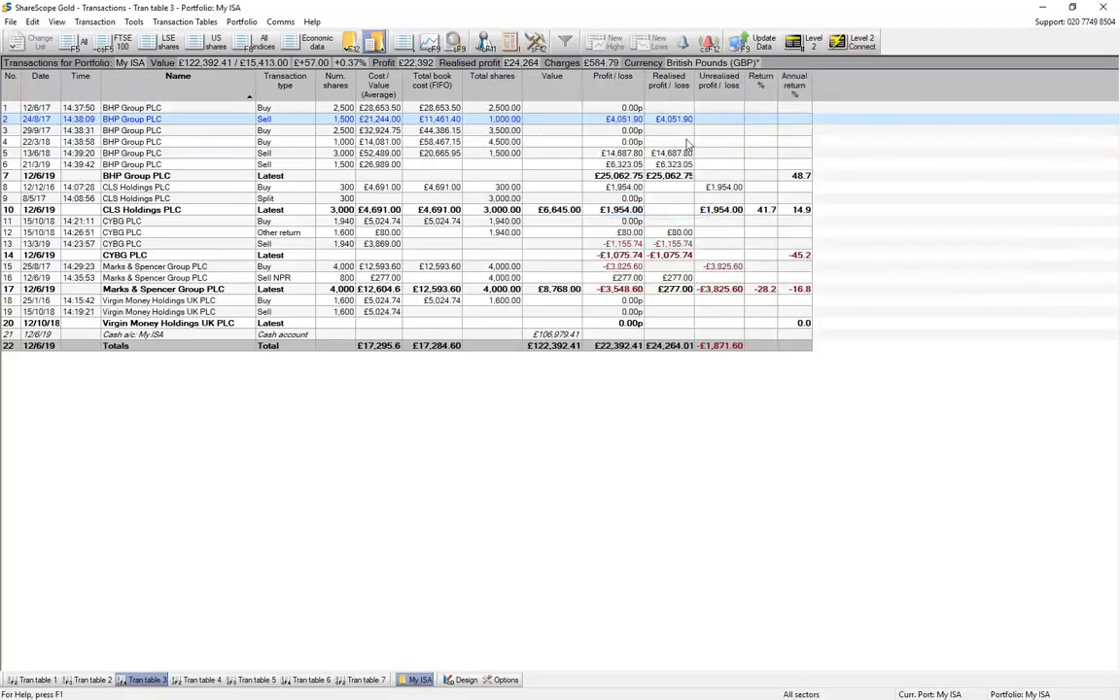
double_click(694, 87)
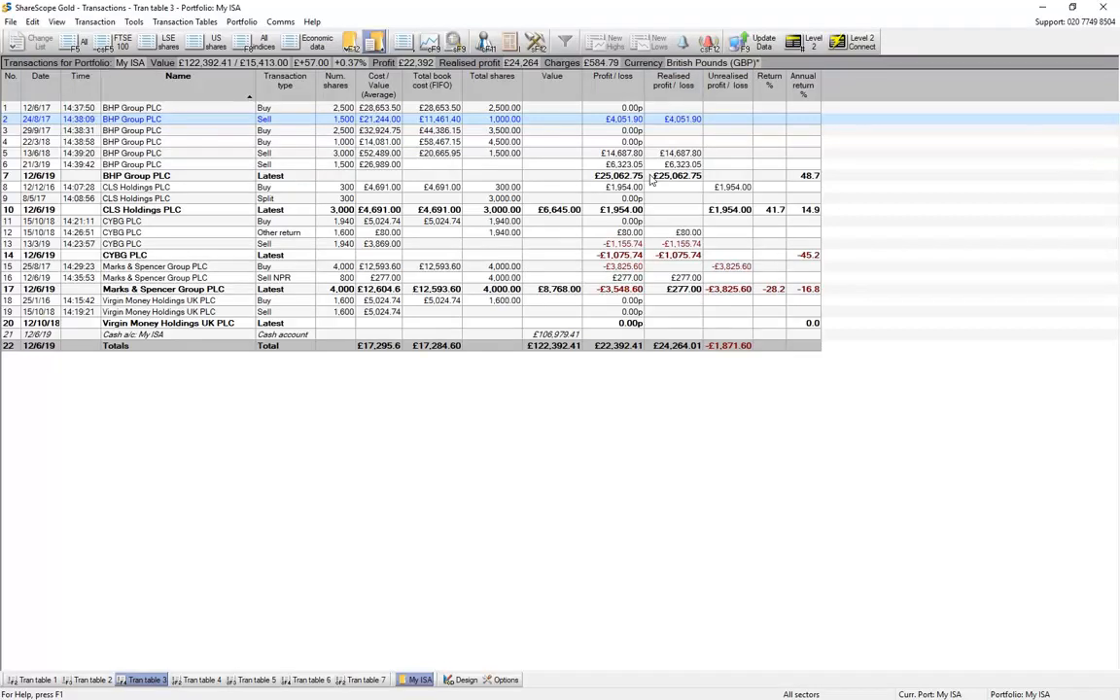
Step: Compare share numbers, running totals and profit across the BHP Group purchases and the first sale
click(263, 107)
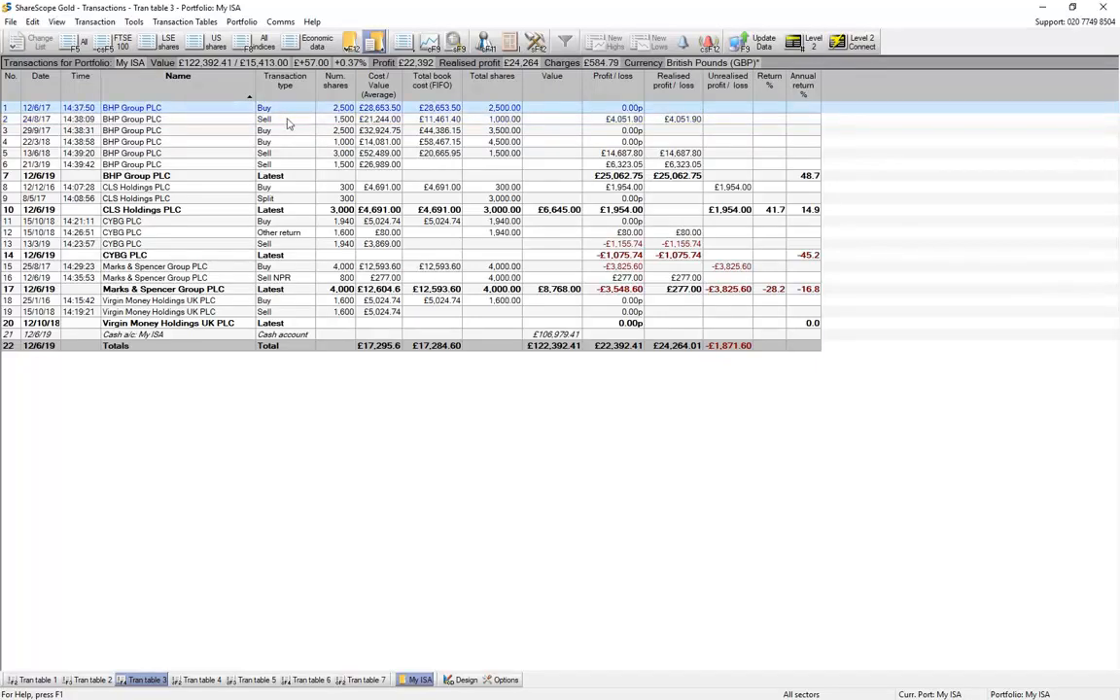
click(345, 120)
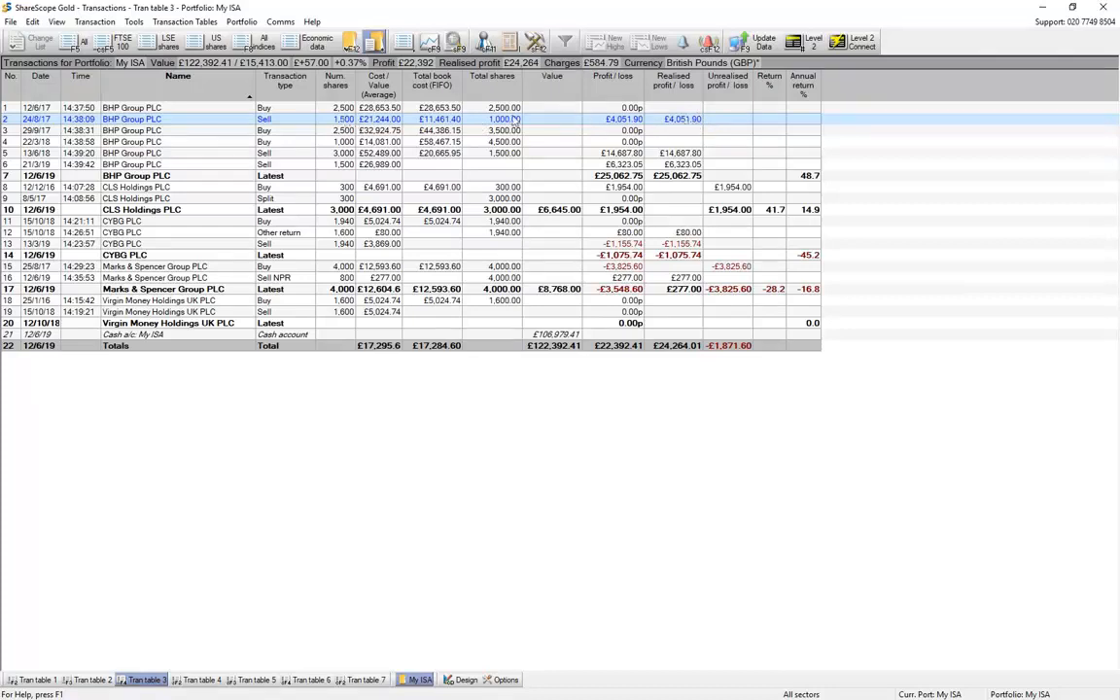
click(344, 109)
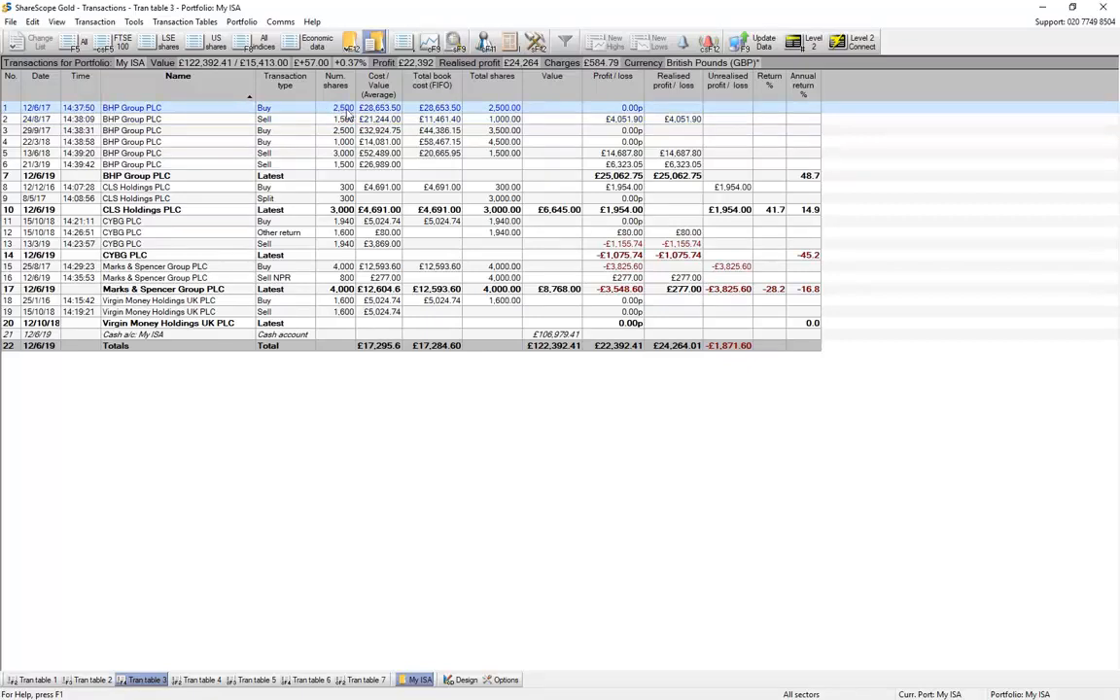
click(311, 130)
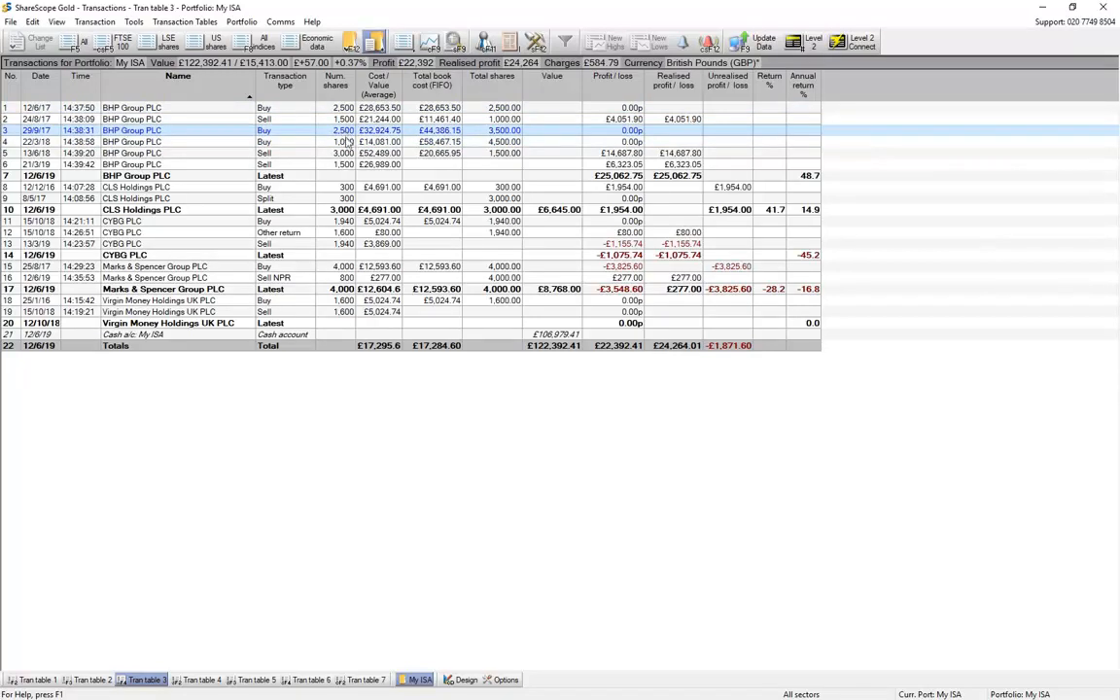
click(344, 143)
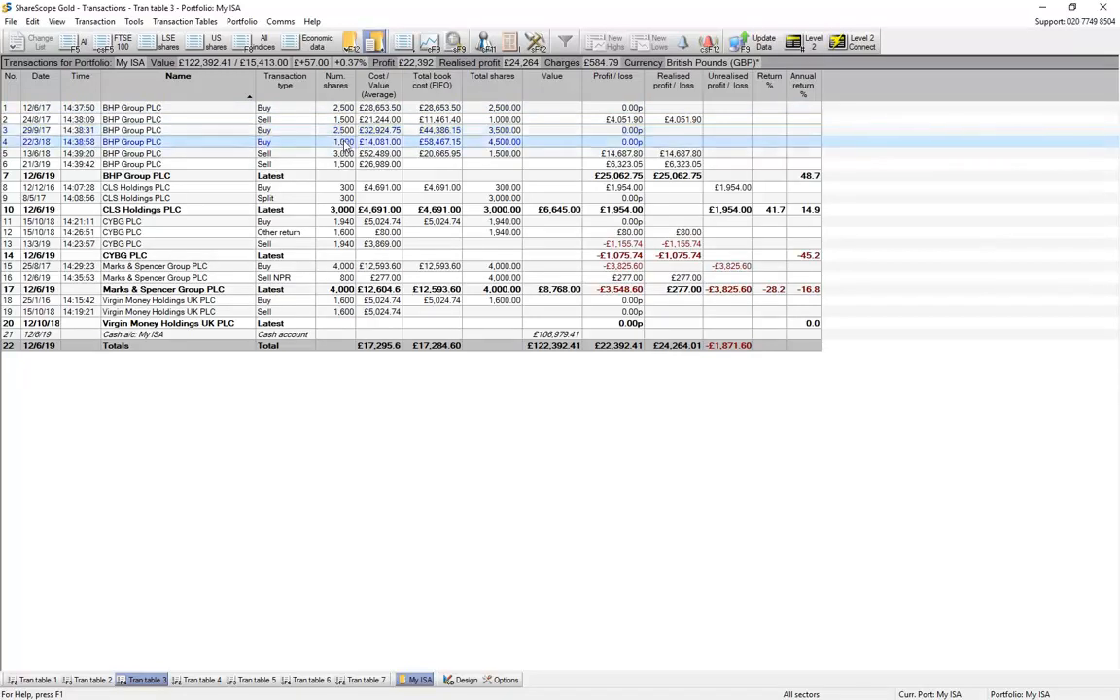
Step: Move the Total shares column directly after the Num. shares column in the transaction table
right_click(372, 84)
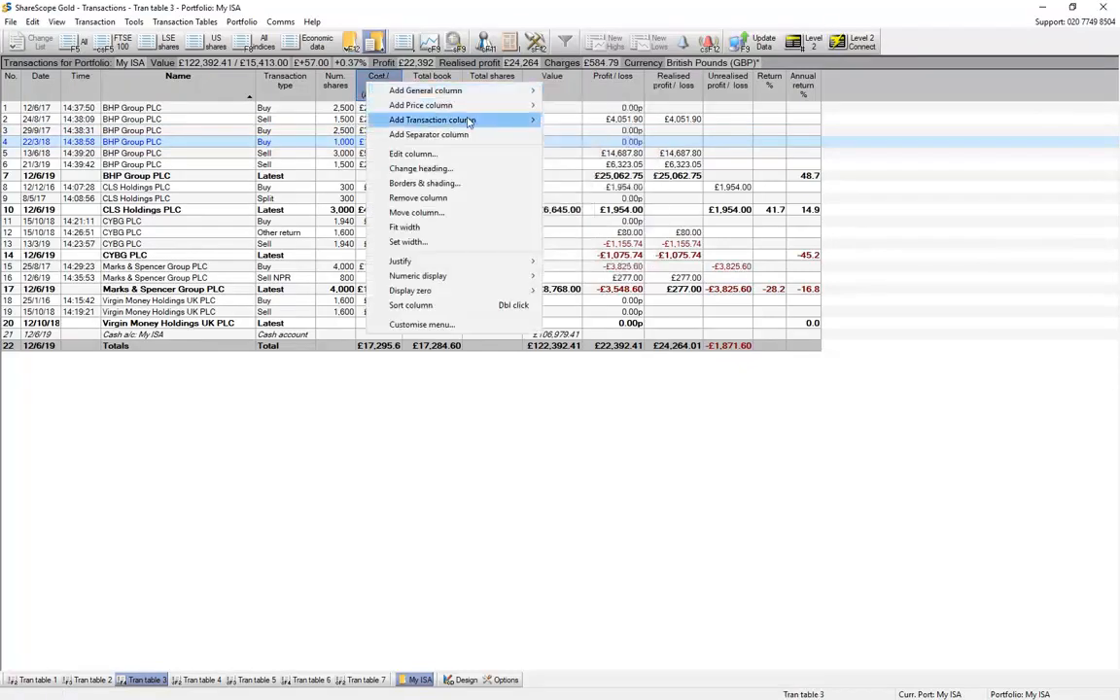
mouse_move(470, 121)
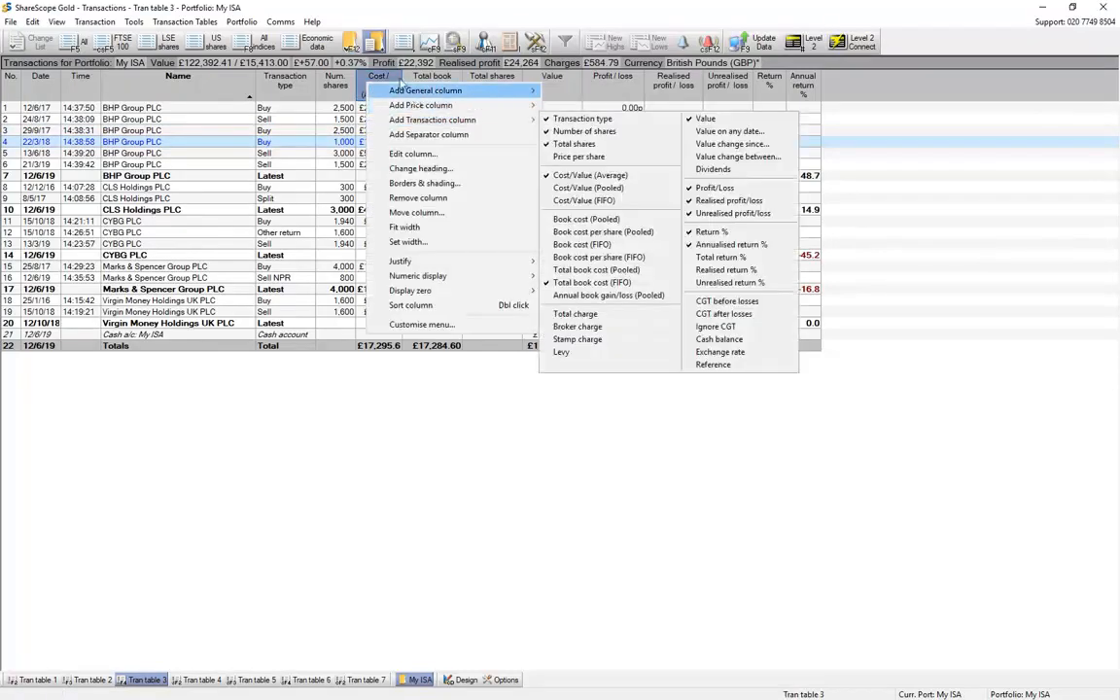
click(371, 77)
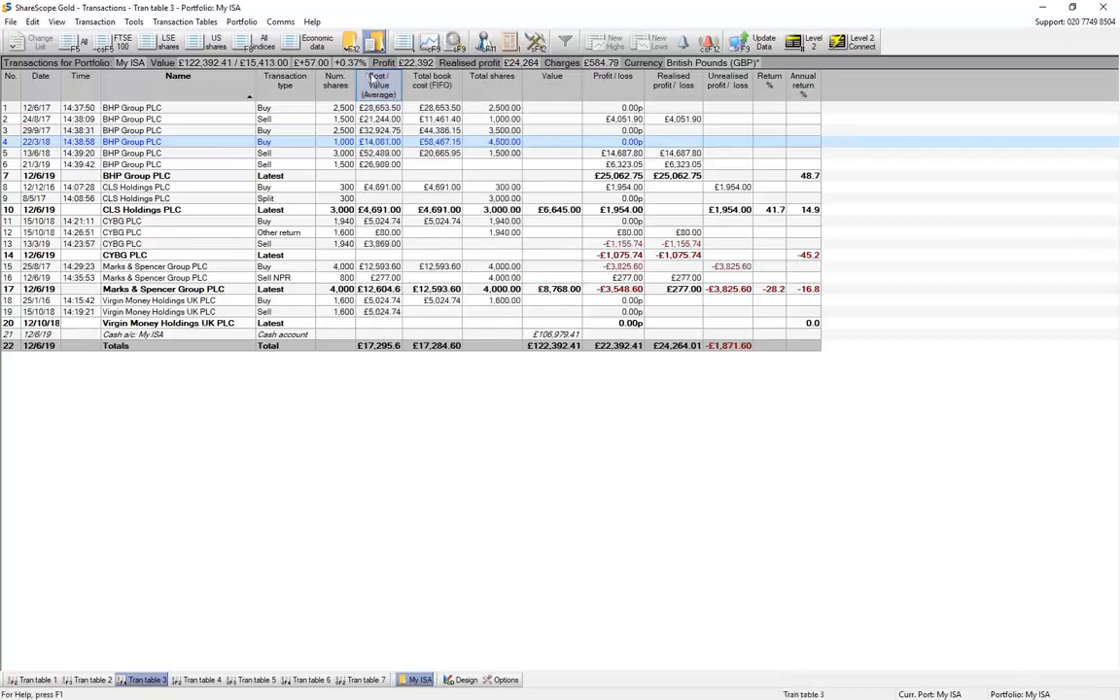
drag(499, 89, 388, 82)
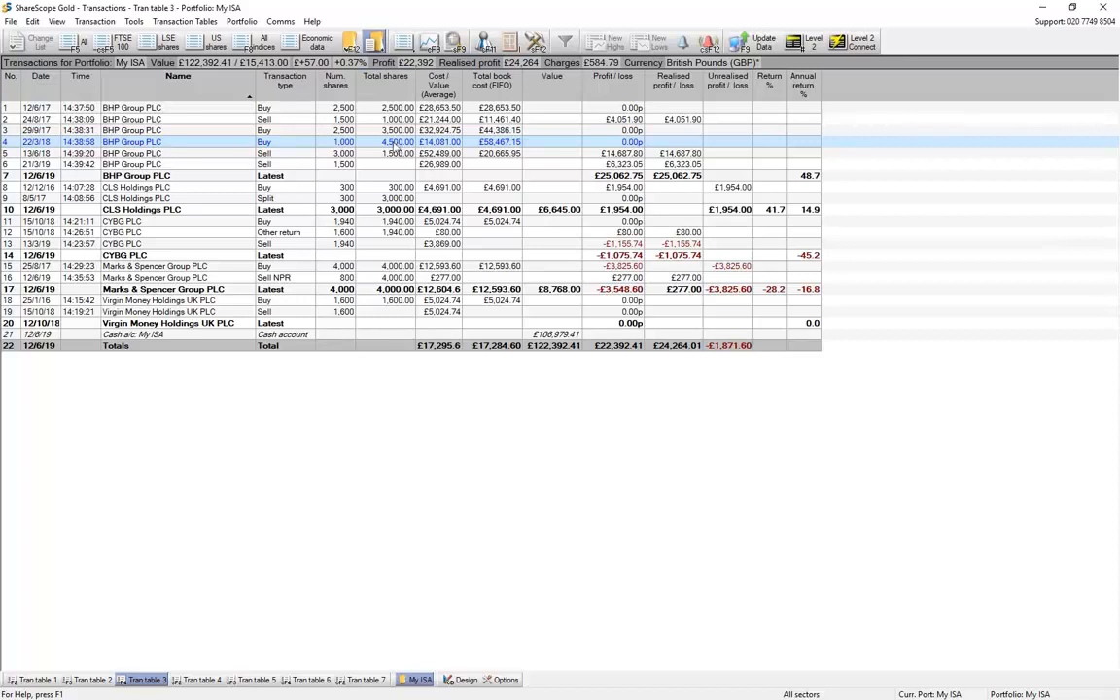
Step: Compare the share numbers of the BHP Group purchases and sales to work through how the second sale is matched
click(336, 154)
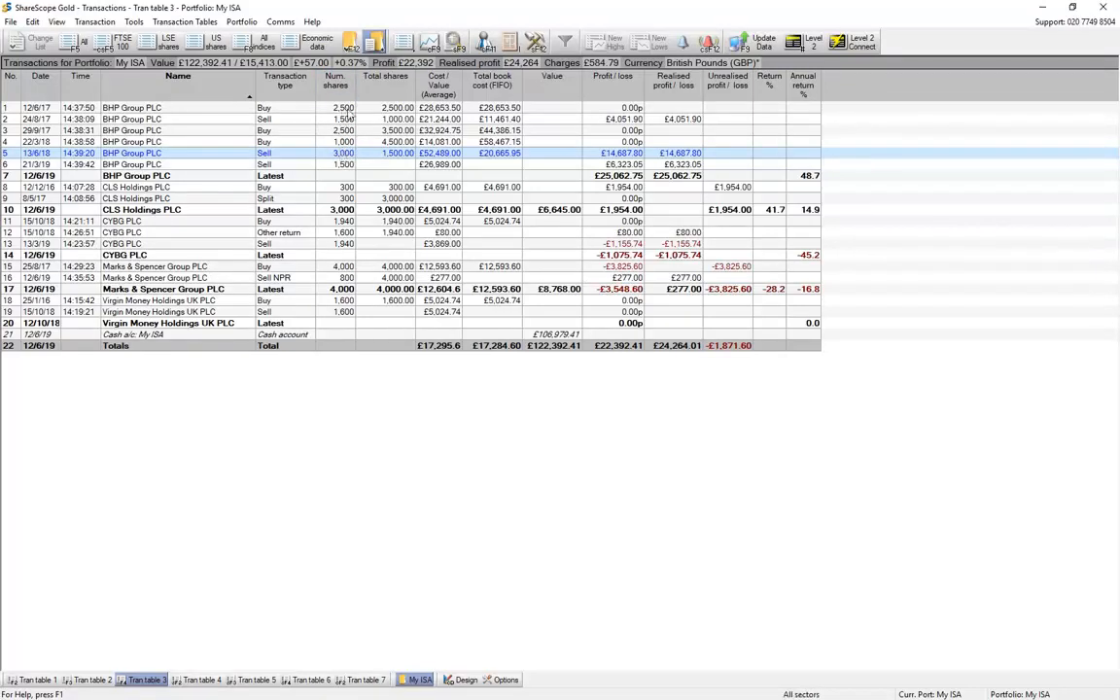
click(360, 117)
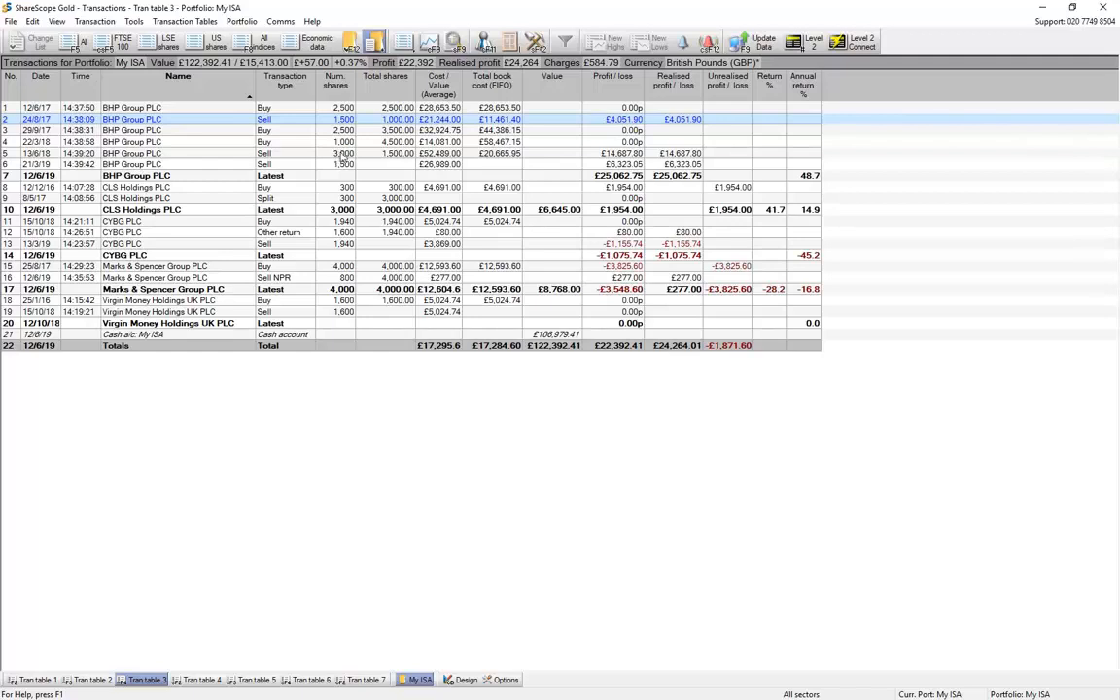
click(324, 106)
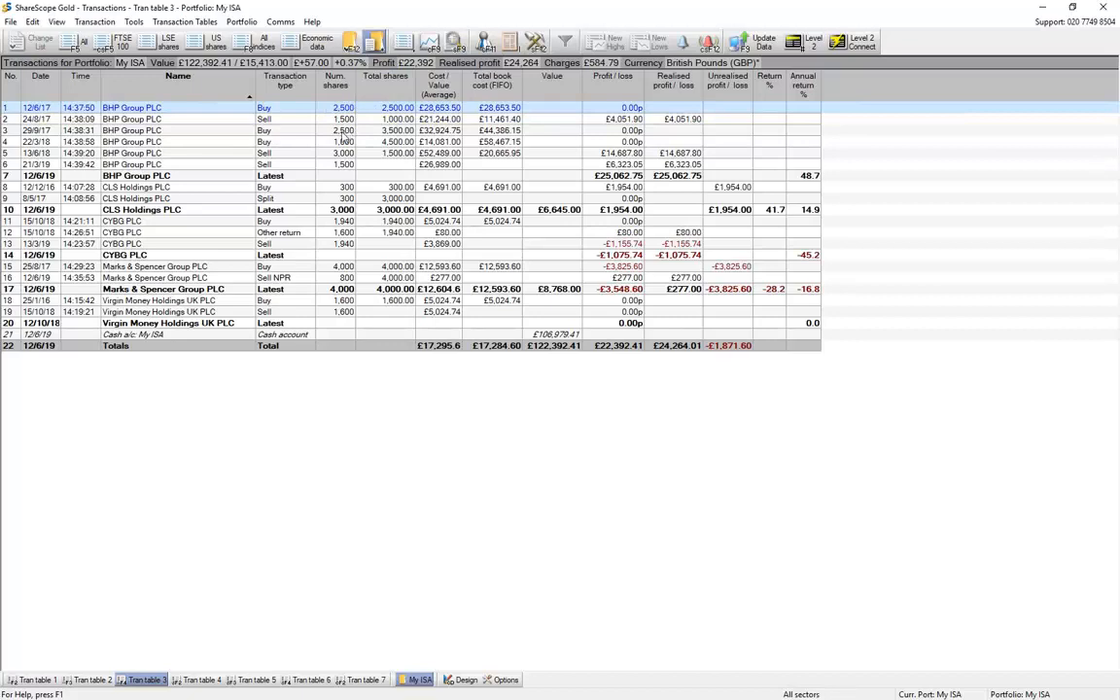
click(340, 133)
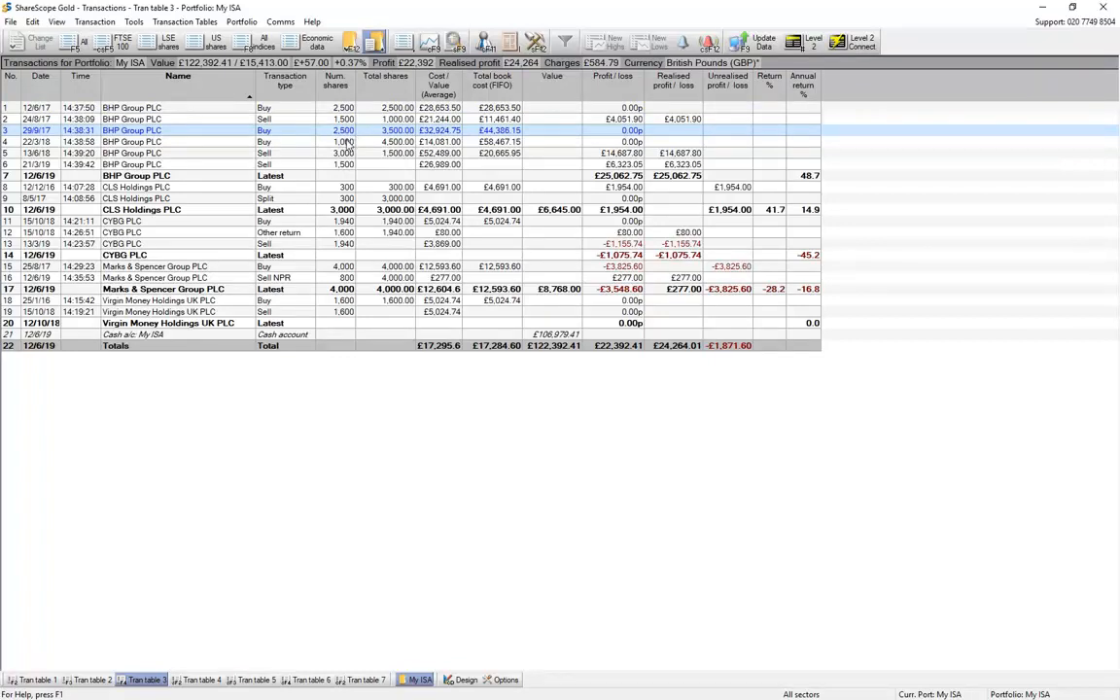
click(346, 142)
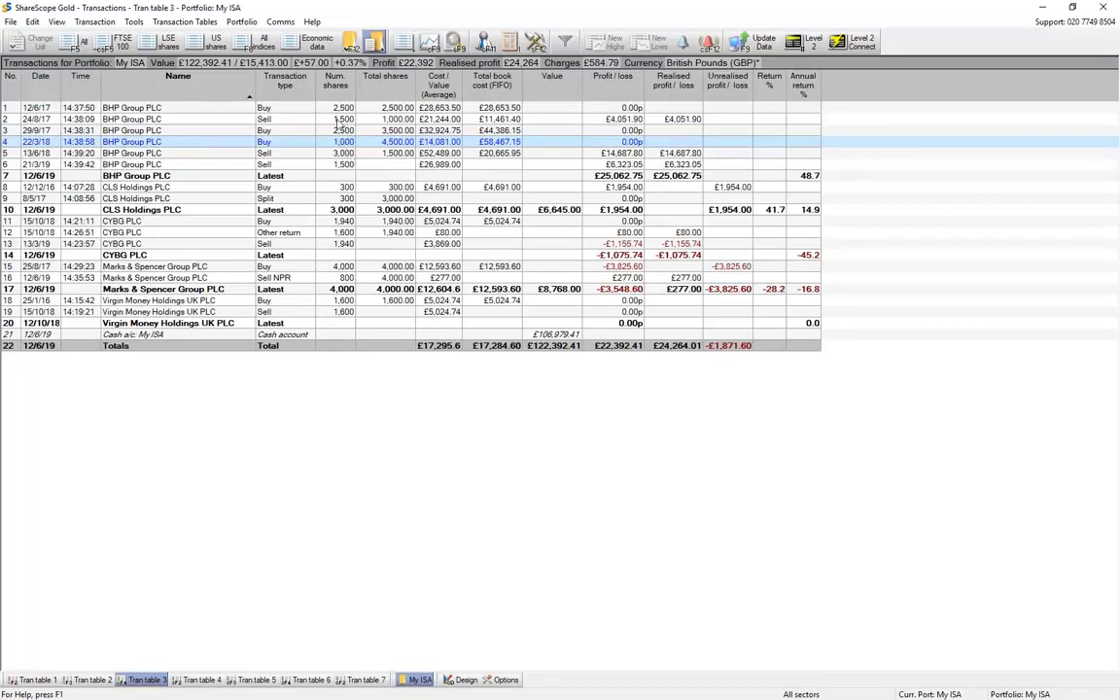
click(341, 109)
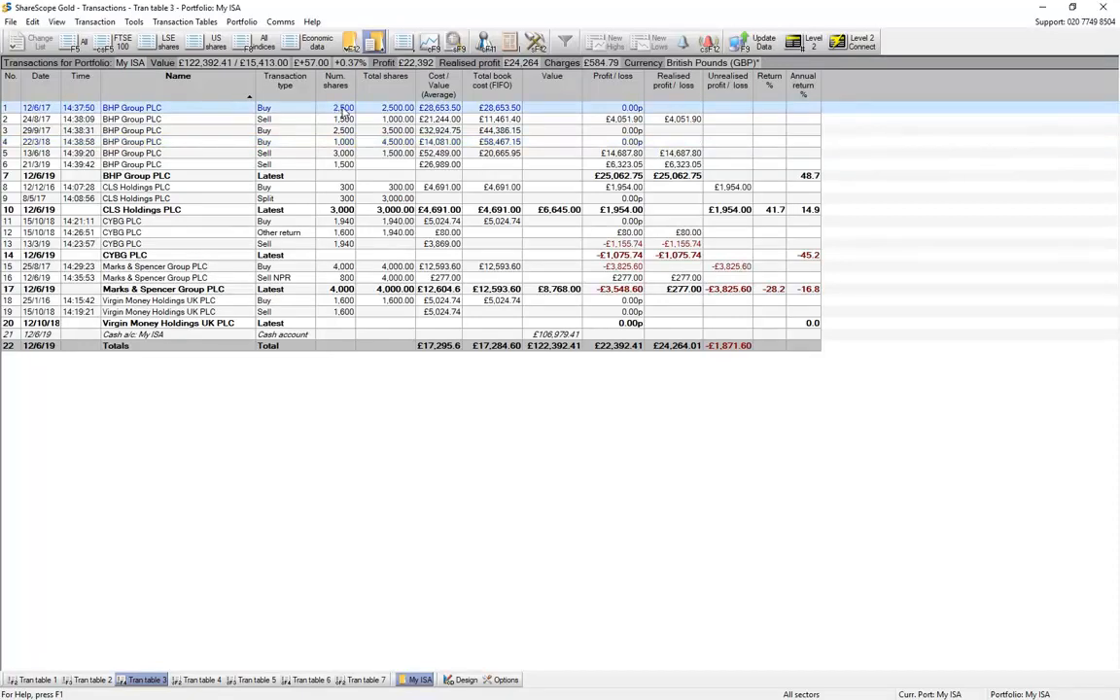
click(345, 130)
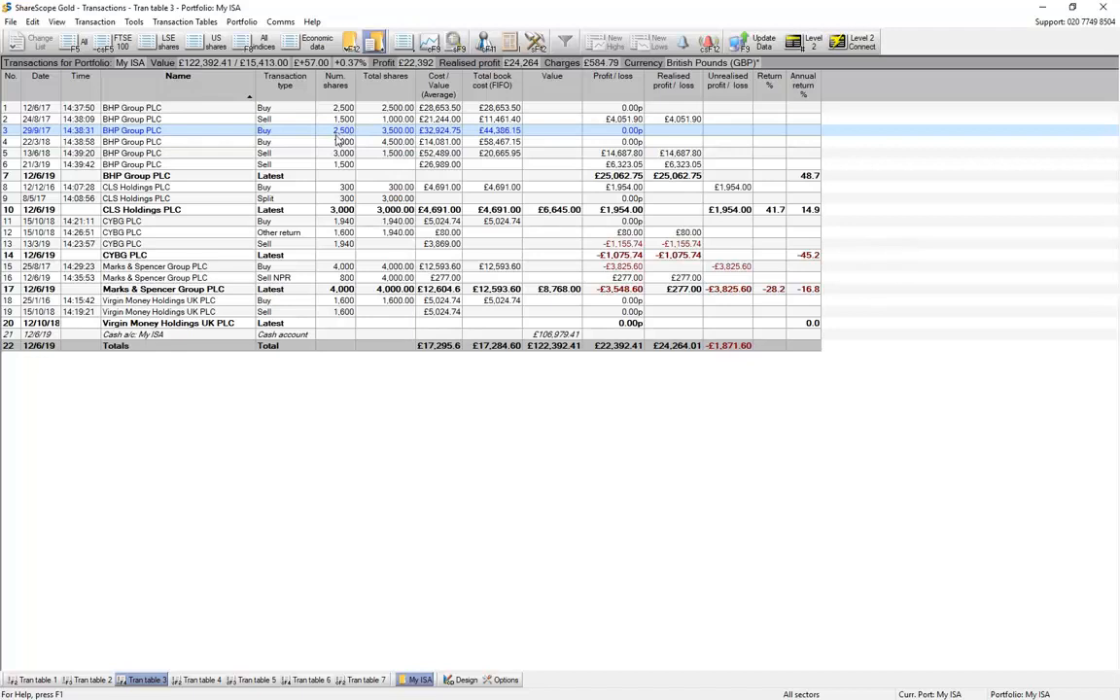
click(339, 142)
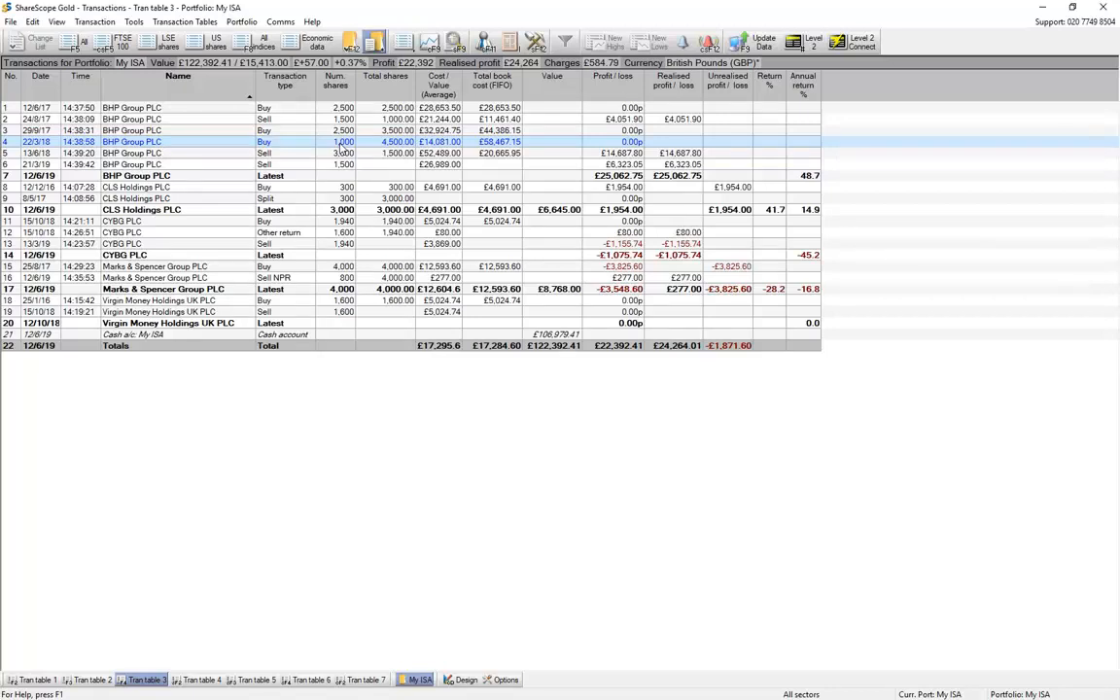
click(337, 132)
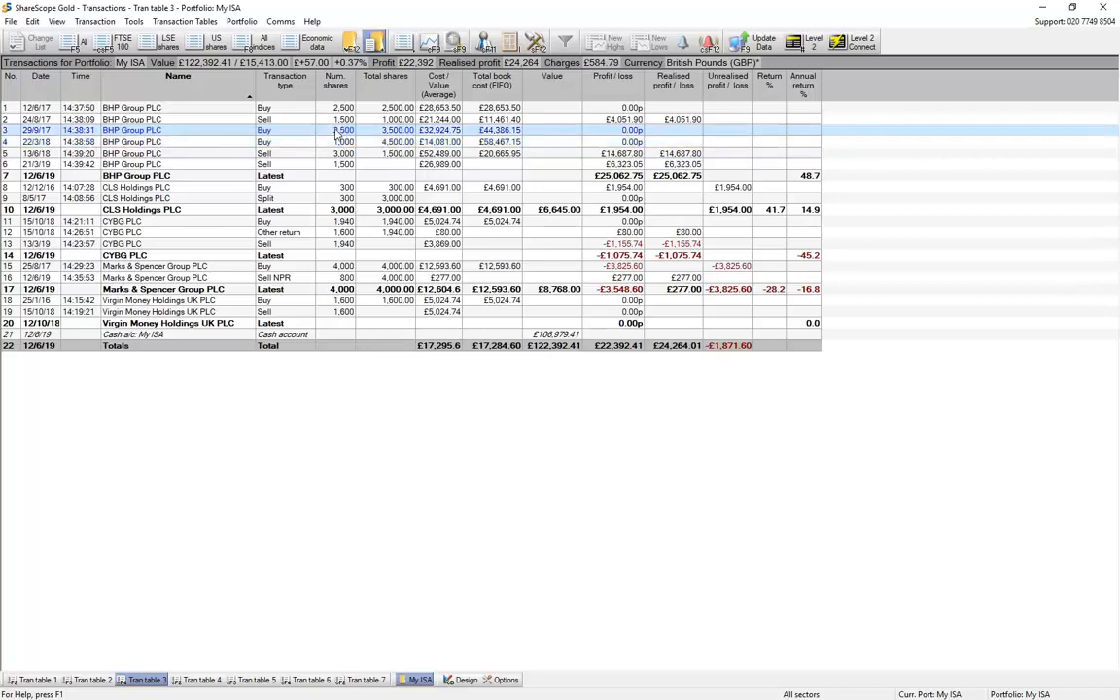
key(Down)
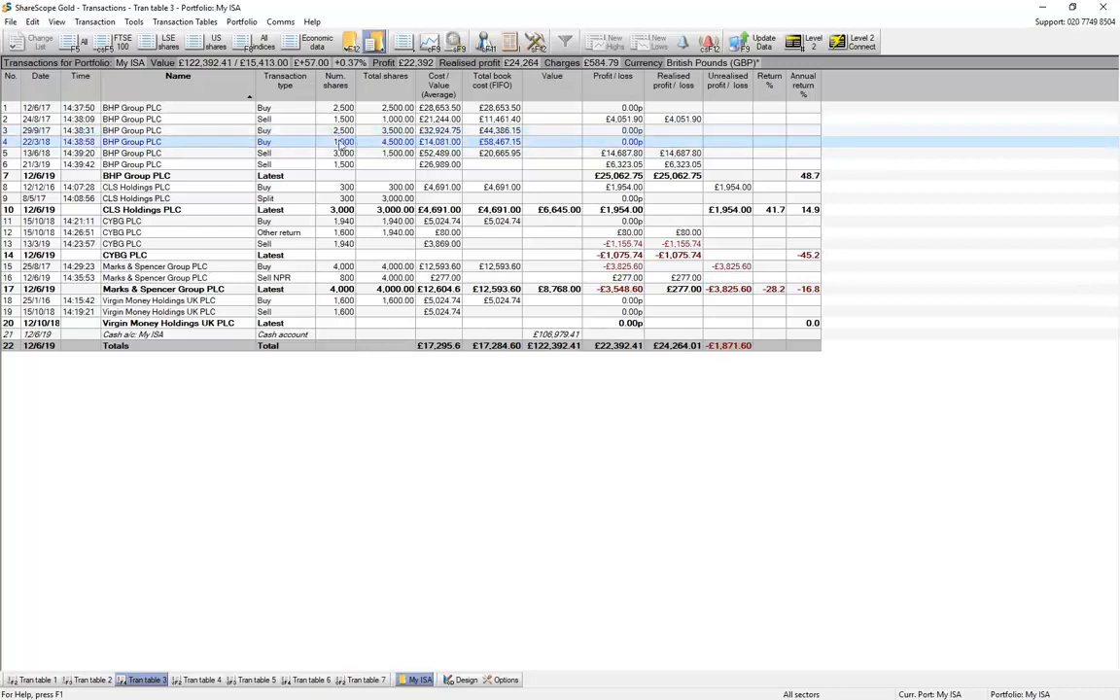
click(345, 134)
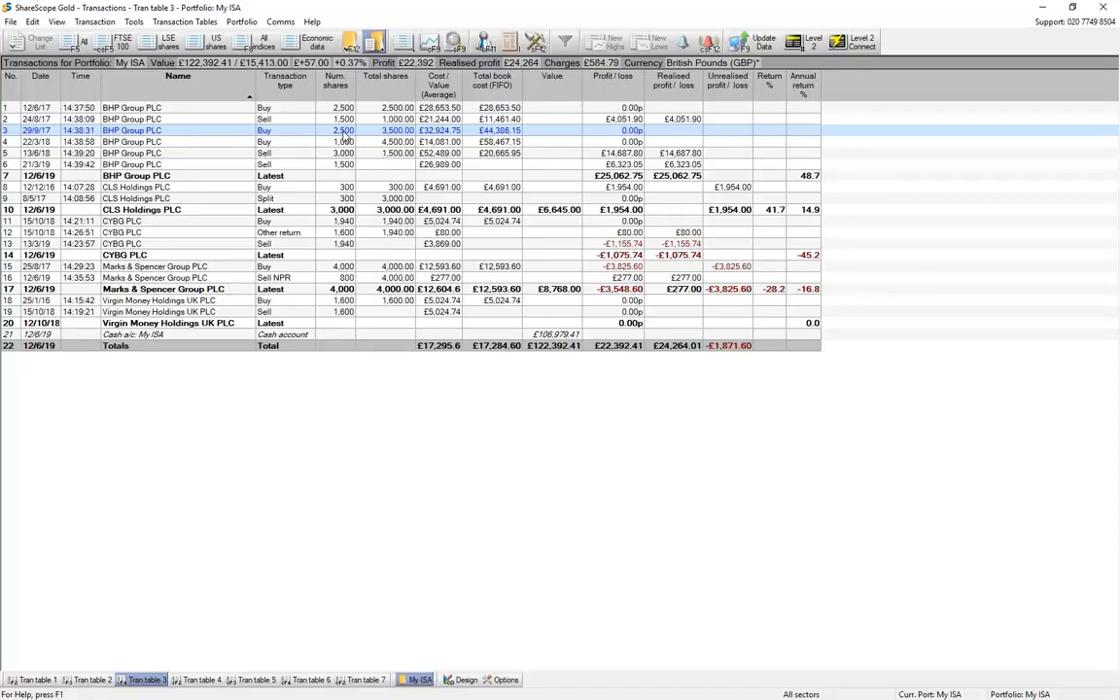
click(747, 151)
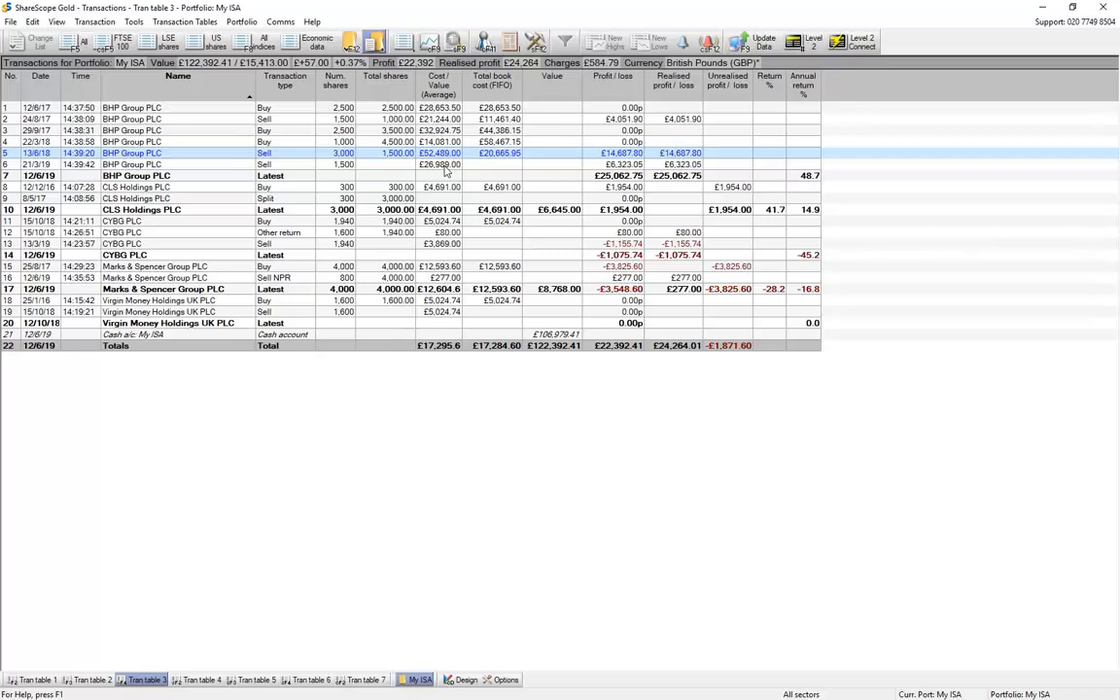
Step: Open the latest dividends list for the portfolio and review the BHP, CLS, CYBG and Marks & Spencer payments
right_click(271, 155)
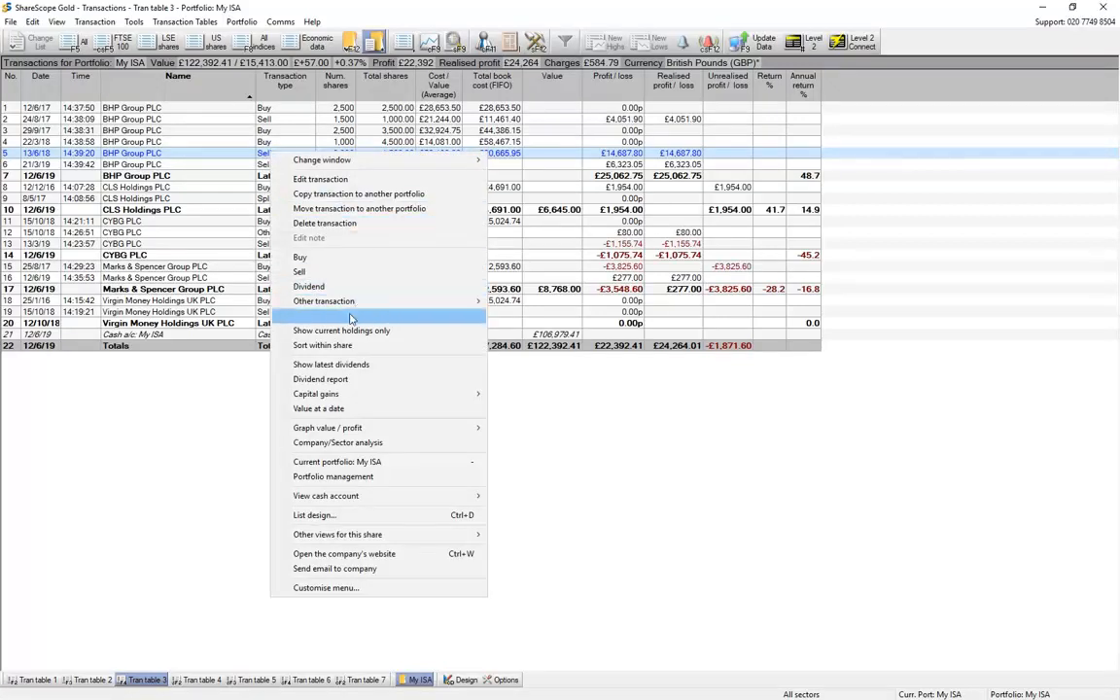
click(342, 372)
drag(486, 240, 414, 198)
scroll(698, 321, down, 1)
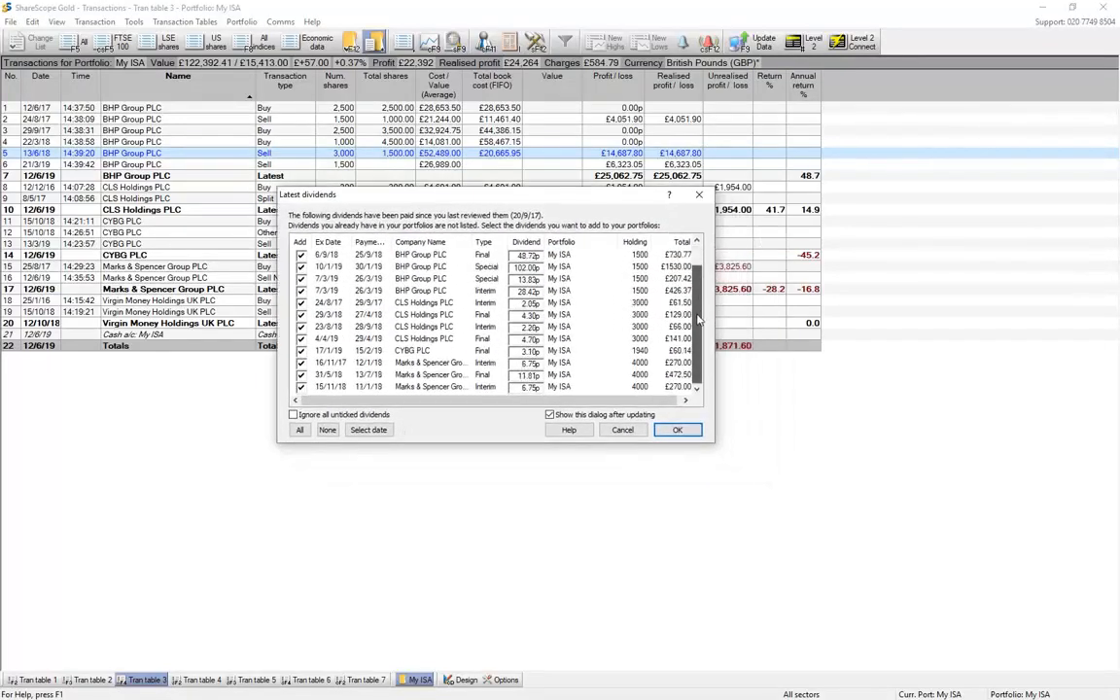
scroll(680, 321, up, 1)
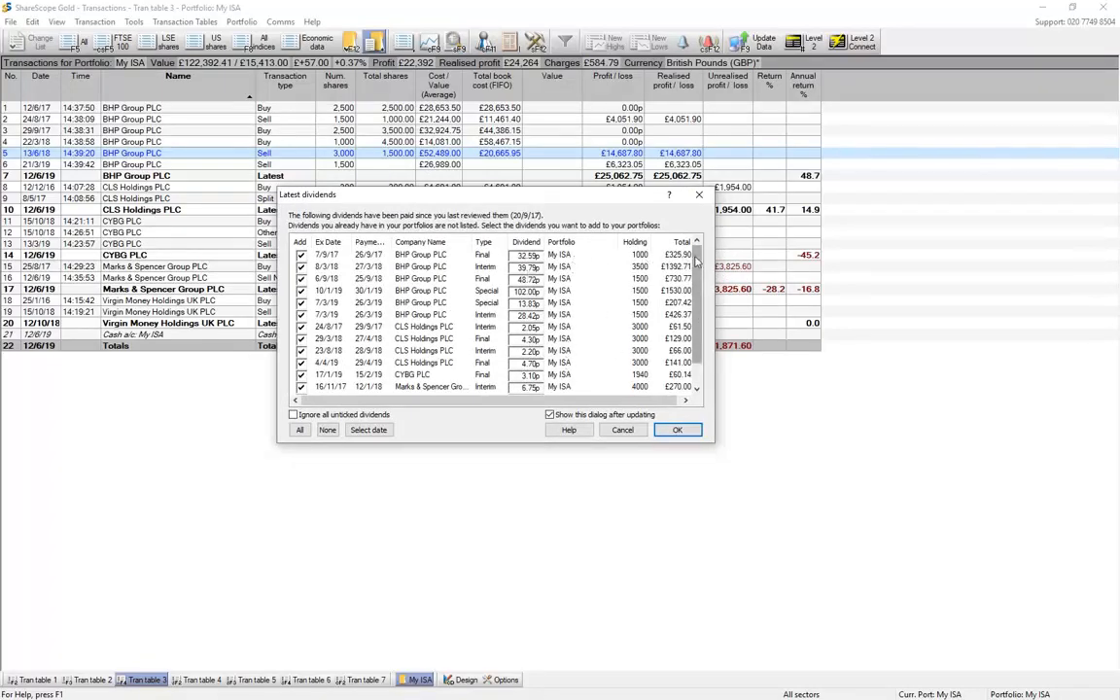
drag(696, 258, 699, 292)
scroll(627, 251, up, 1)
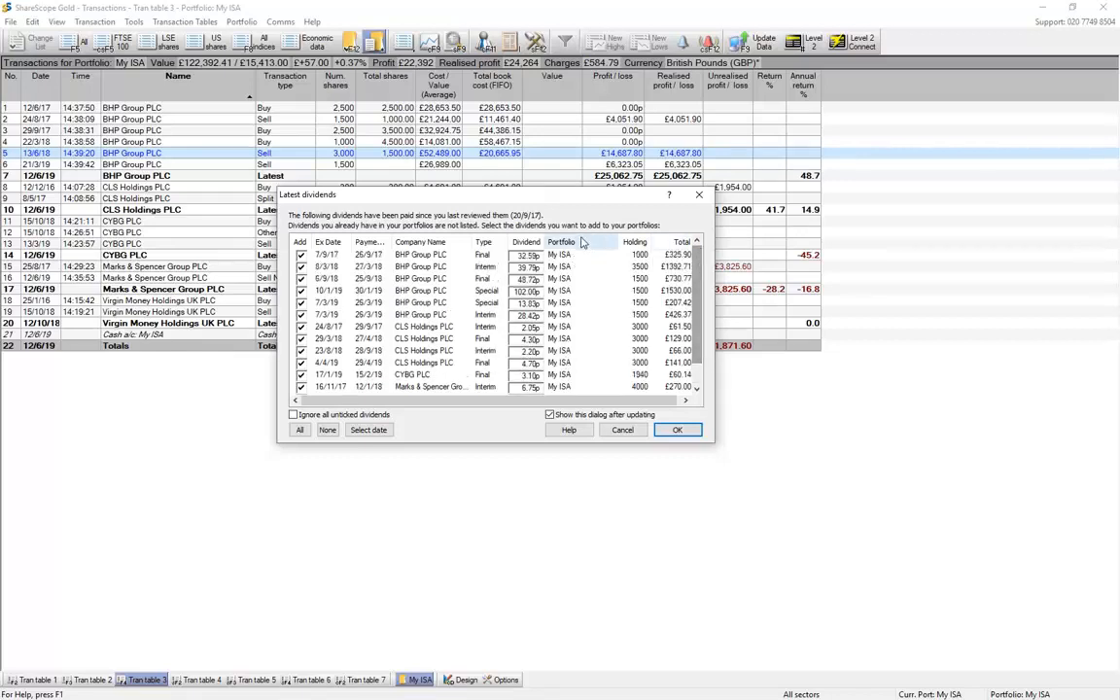
scroll(615, 272, down, 1)
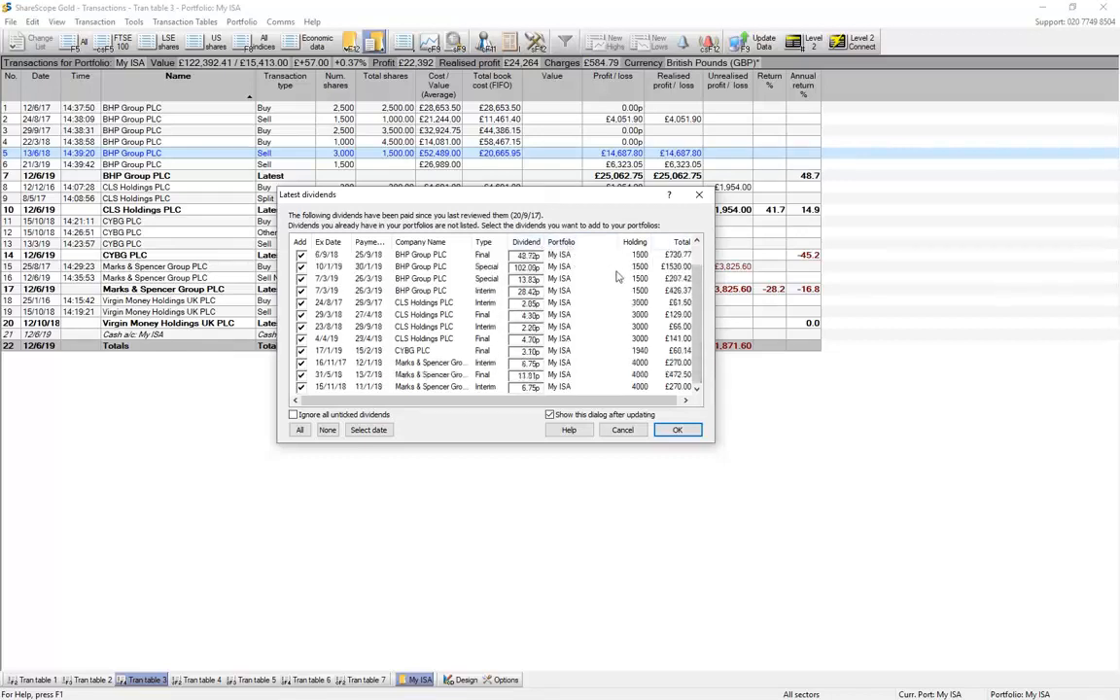
scroll(541, 280, up, 1)
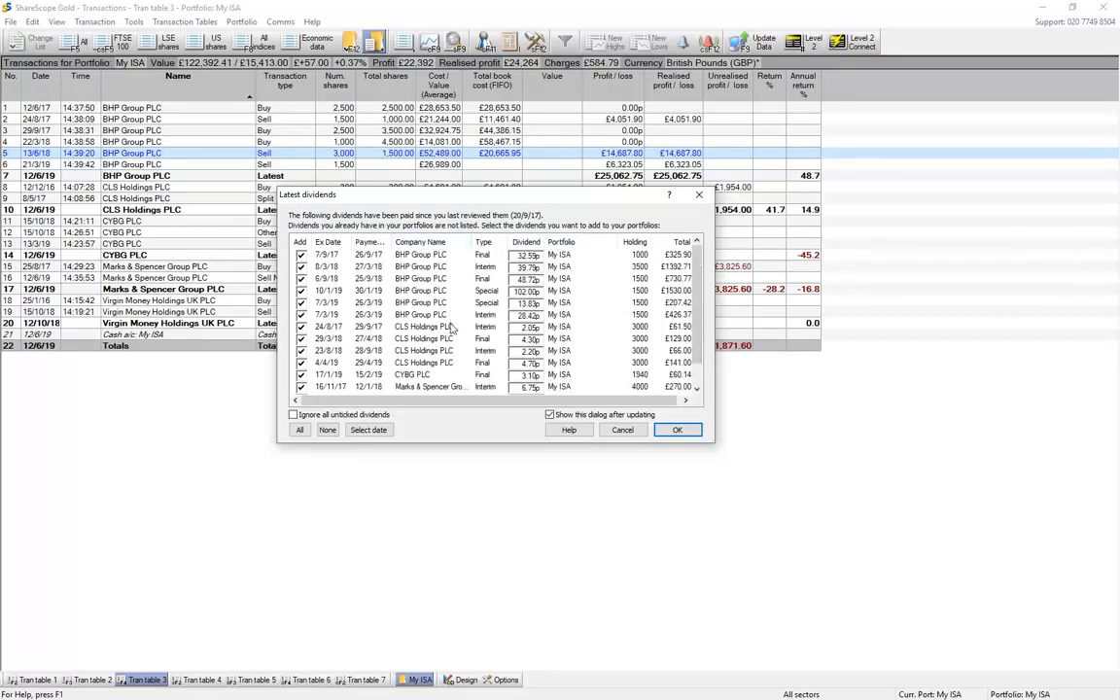
scroll(407, 294, down, 1)
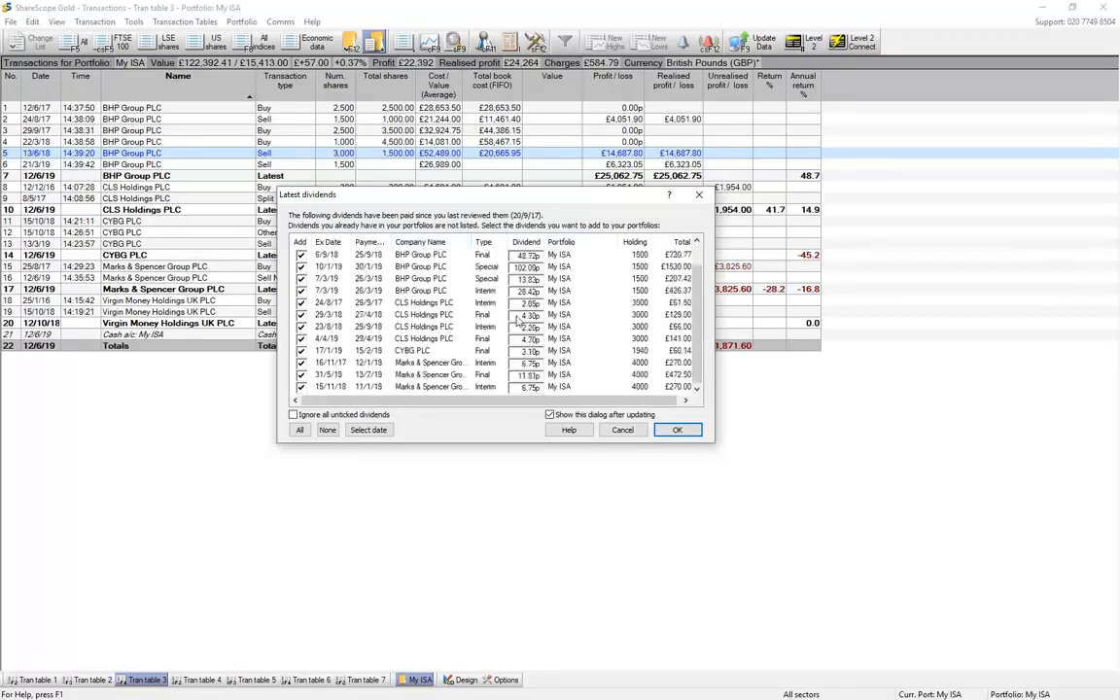
scroll(483, 292, up, 1)
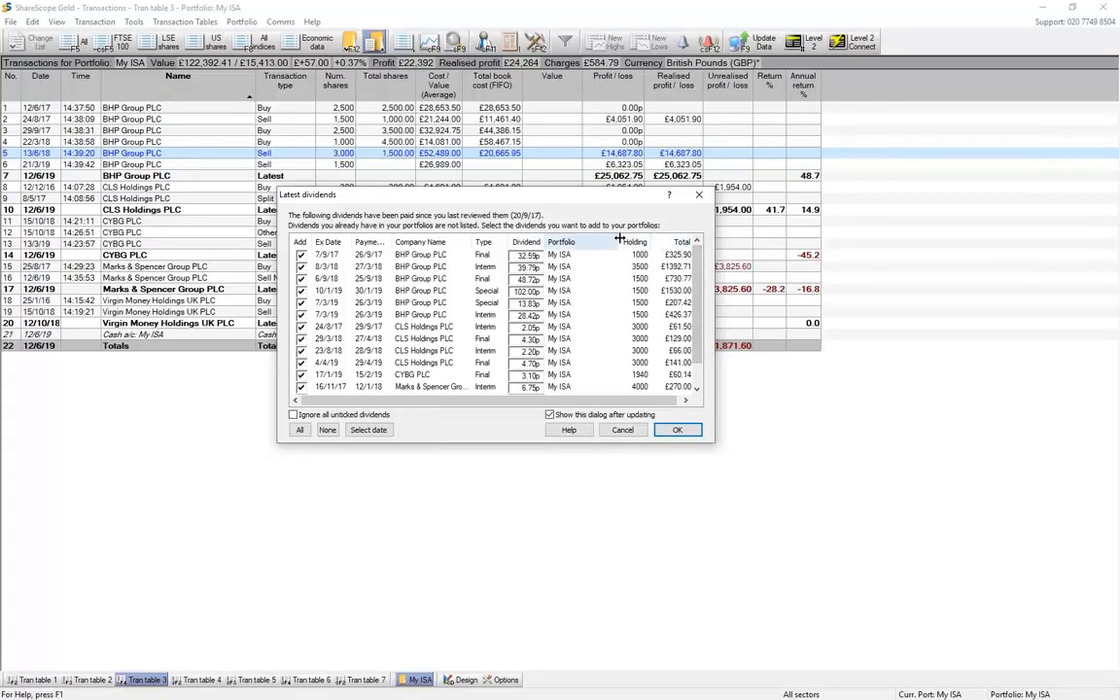
Step: Narrow the dividend list's Portfolio column and add all the listed dividends to My ISA
drag(620, 240, 599, 241)
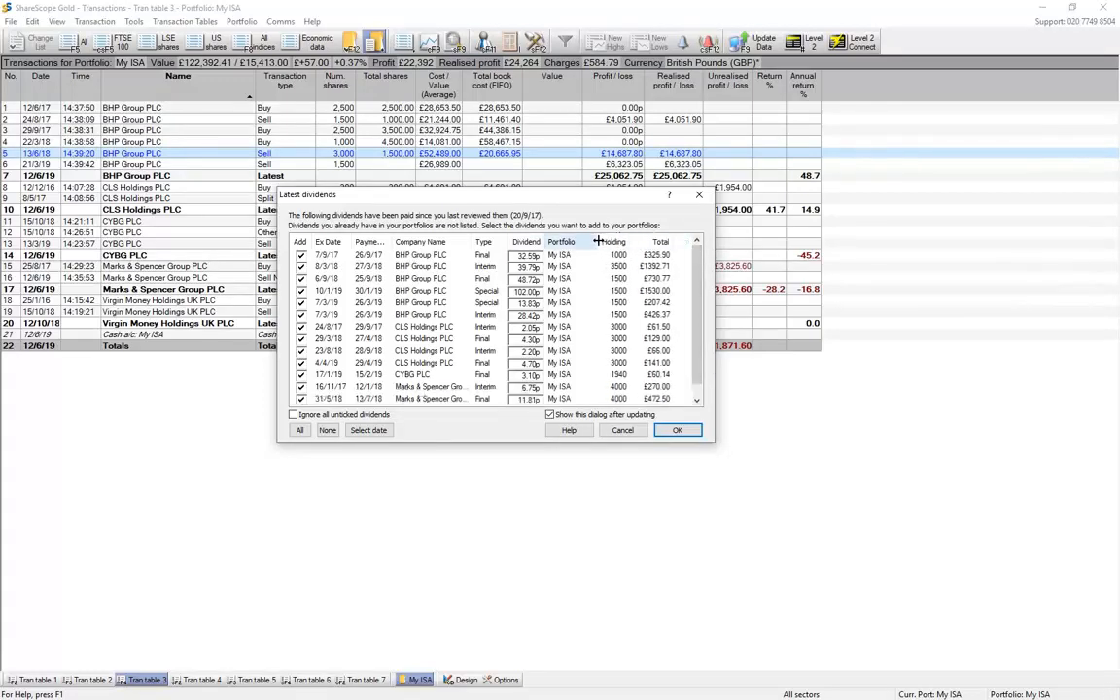
click(531, 256)
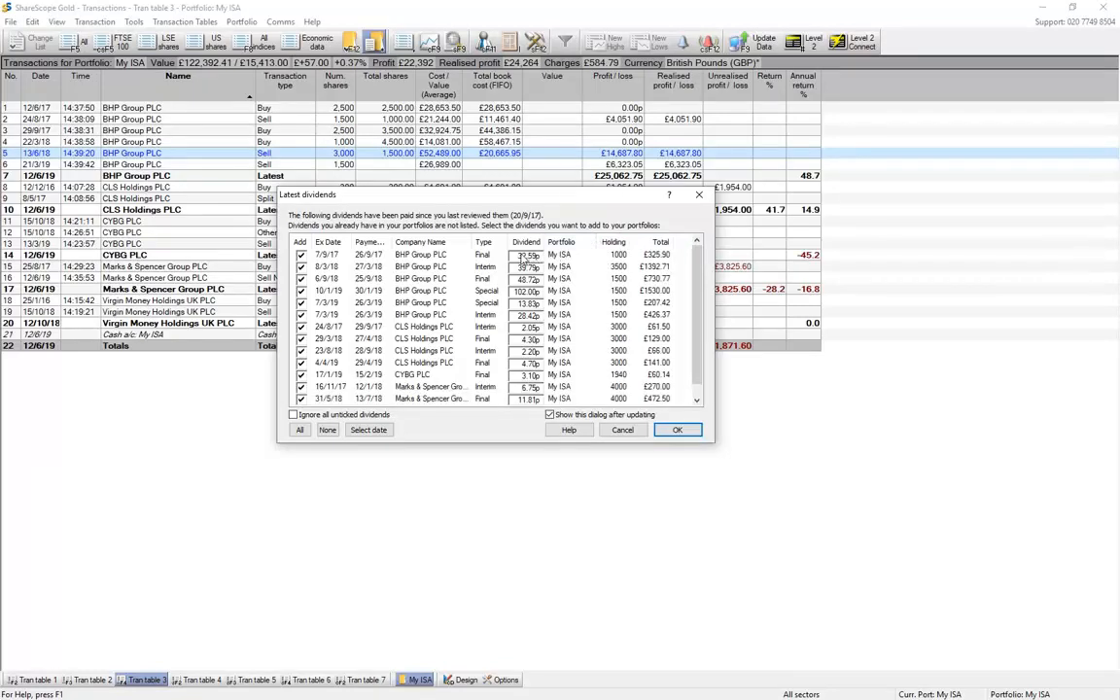
click(500, 270)
scroll(486, 305, down, 1)
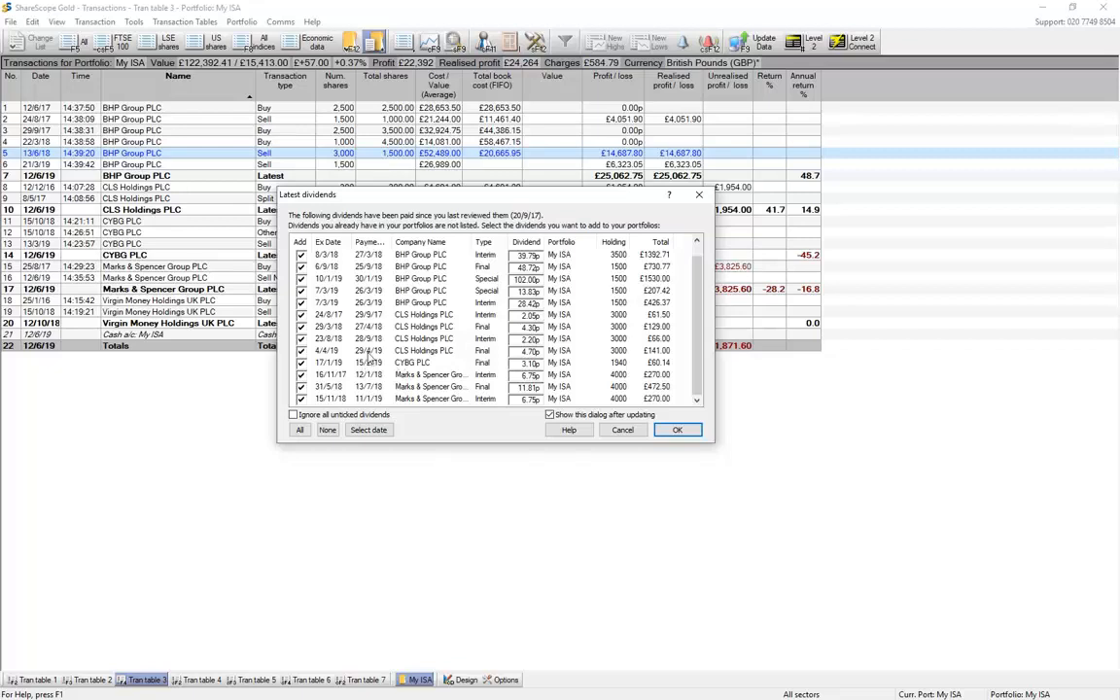
click(300, 316)
click(678, 430)
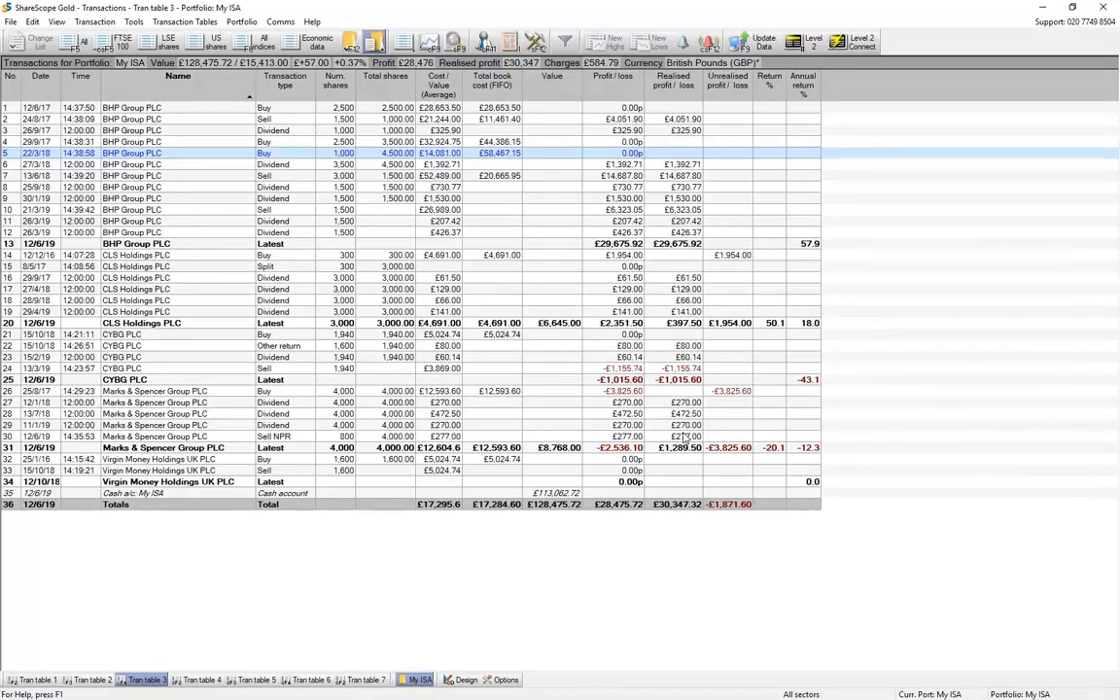
Step: View the attached My ISA cash account and widen its Share name and Type columns
right_click(244, 265)
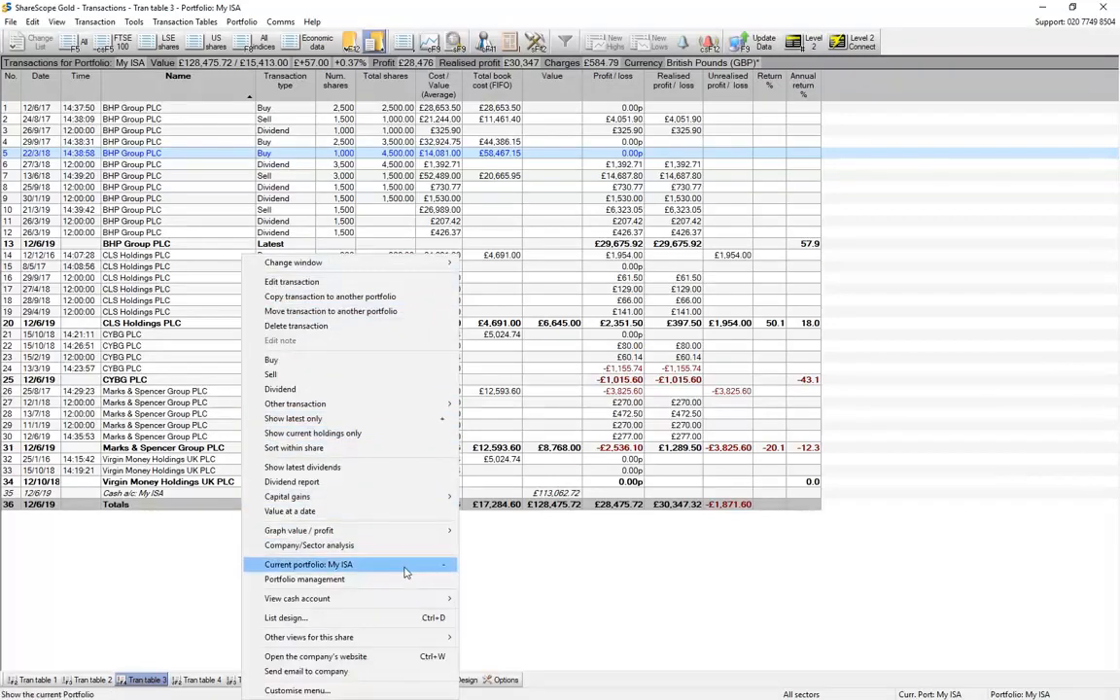
mouse_move(423, 603)
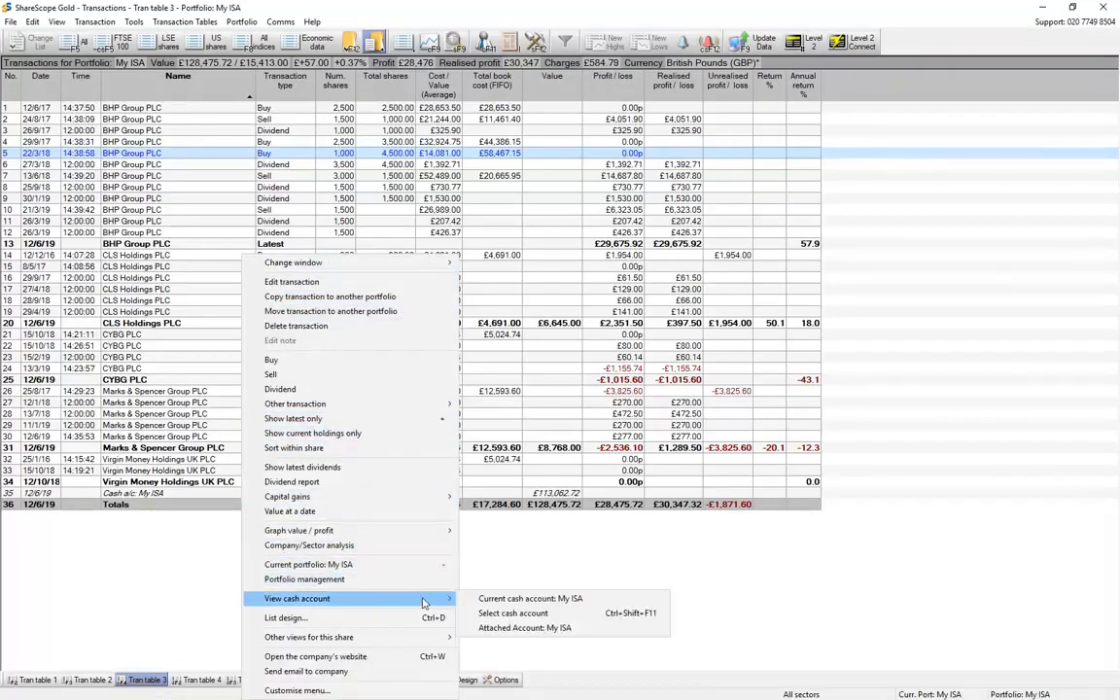
click(558, 629)
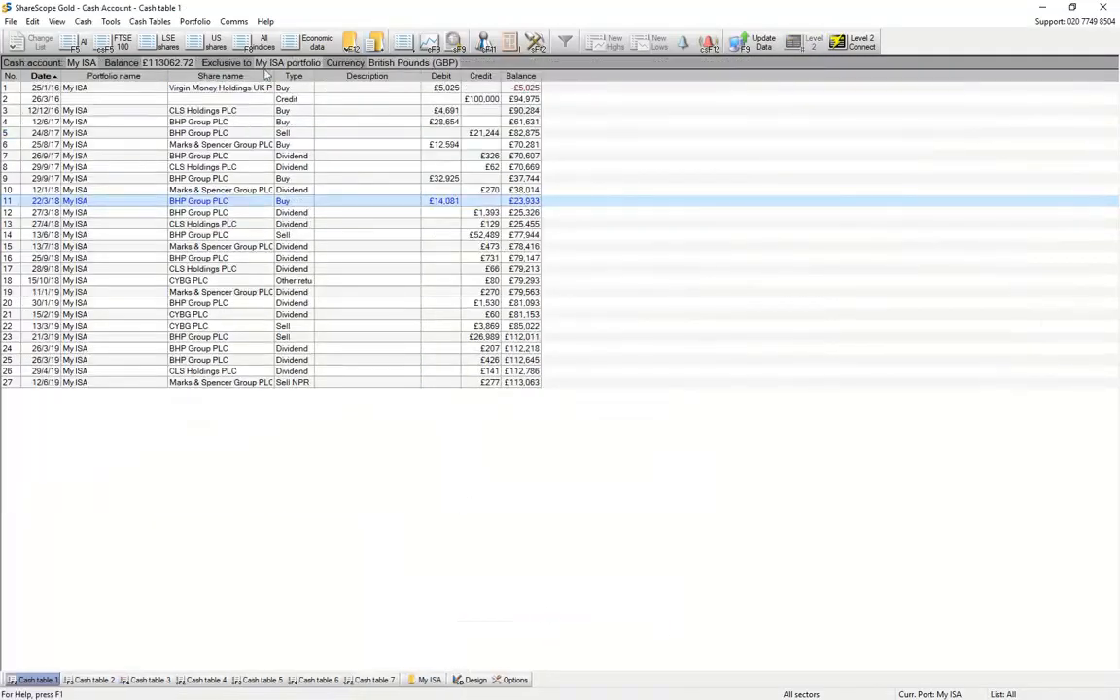
drag(275, 76, 345, 76)
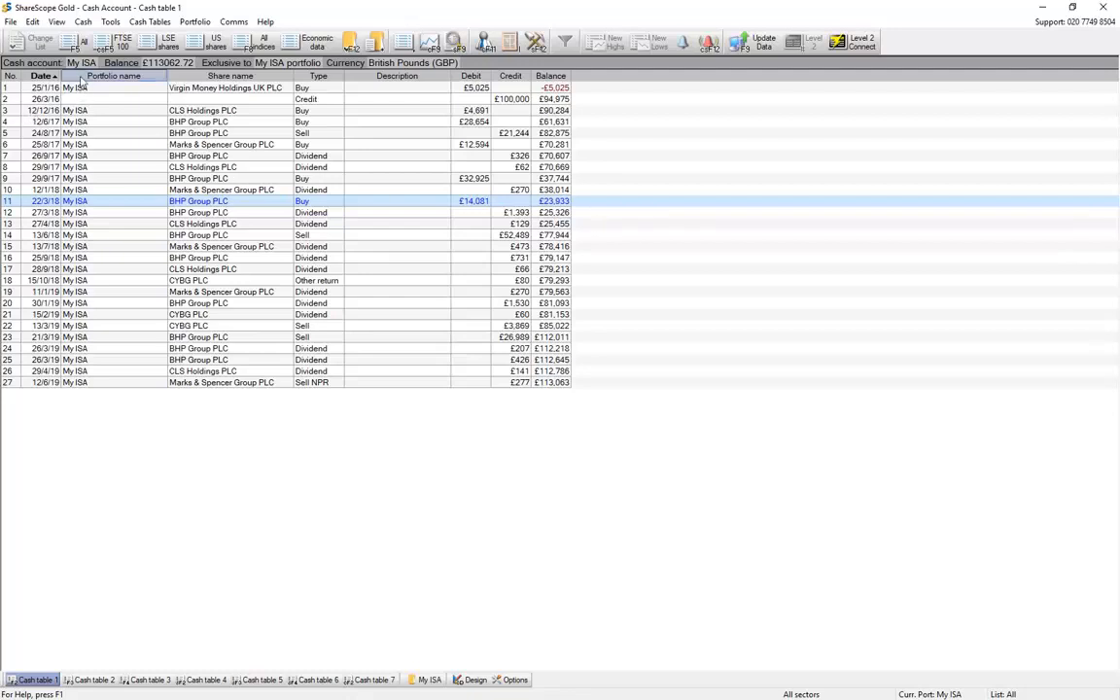
Step: Change the date of the £100,000 cash credit to 21/01/16, before the first share purchase
click(494, 97)
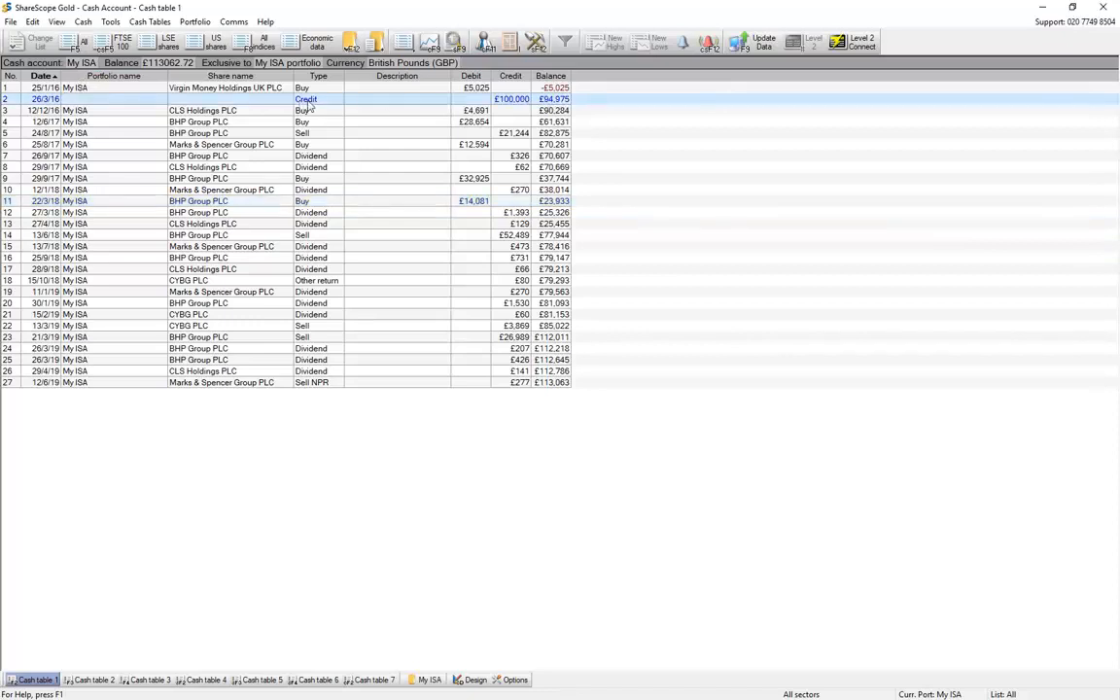
double_click(282, 98)
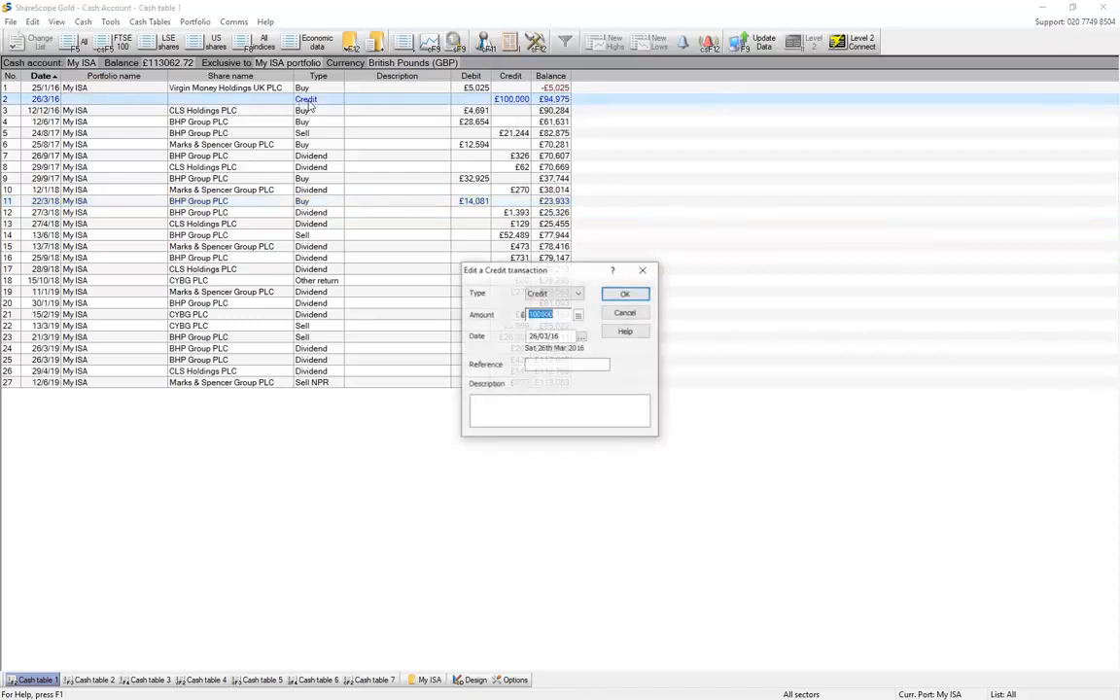
click(543, 336)
text(01)
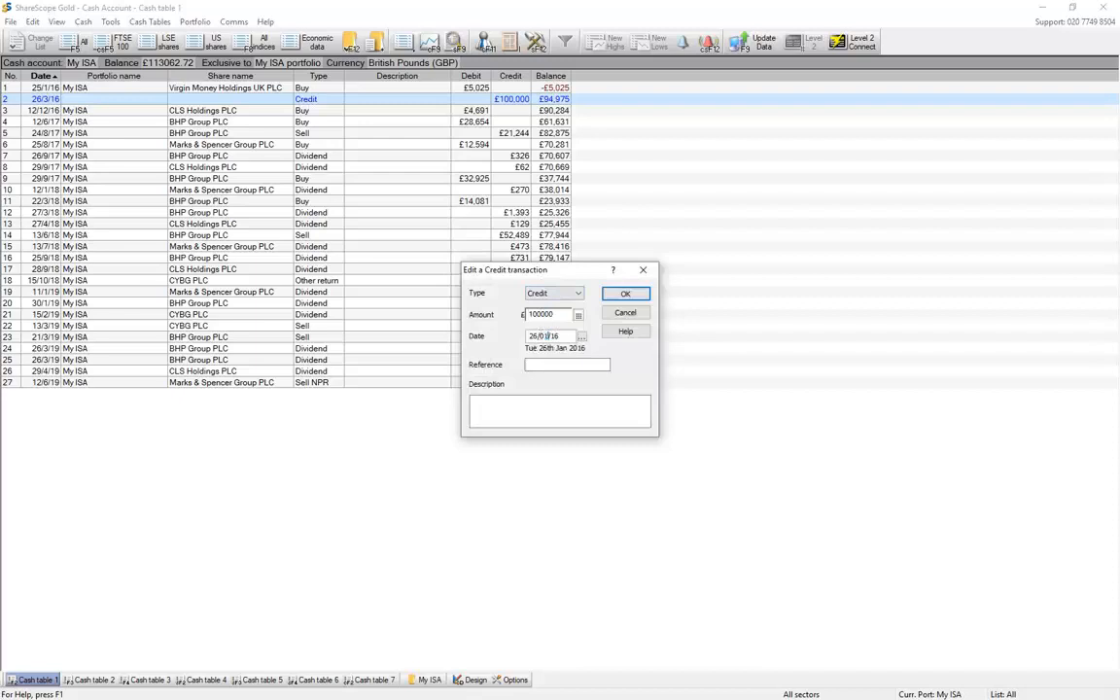
drag(538, 335, 526, 336)
text(25)
text(21)
click(625, 294)
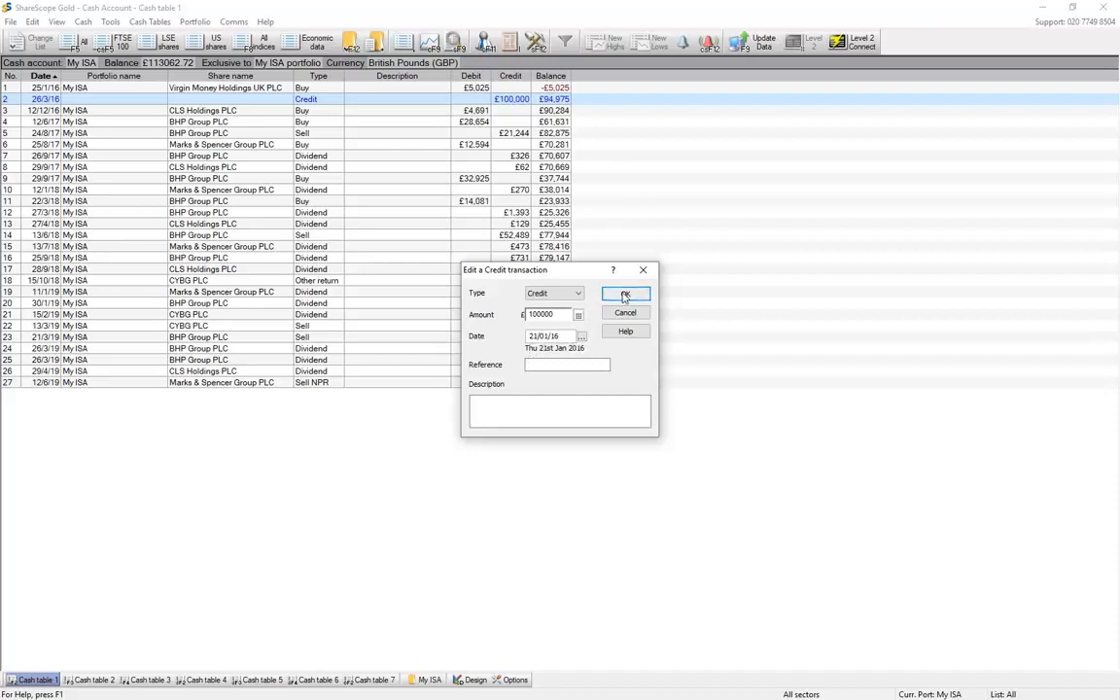
Step: Check the first cash account entry and return to the My ISA transactions, selecting the cash account row
click(280, 87)
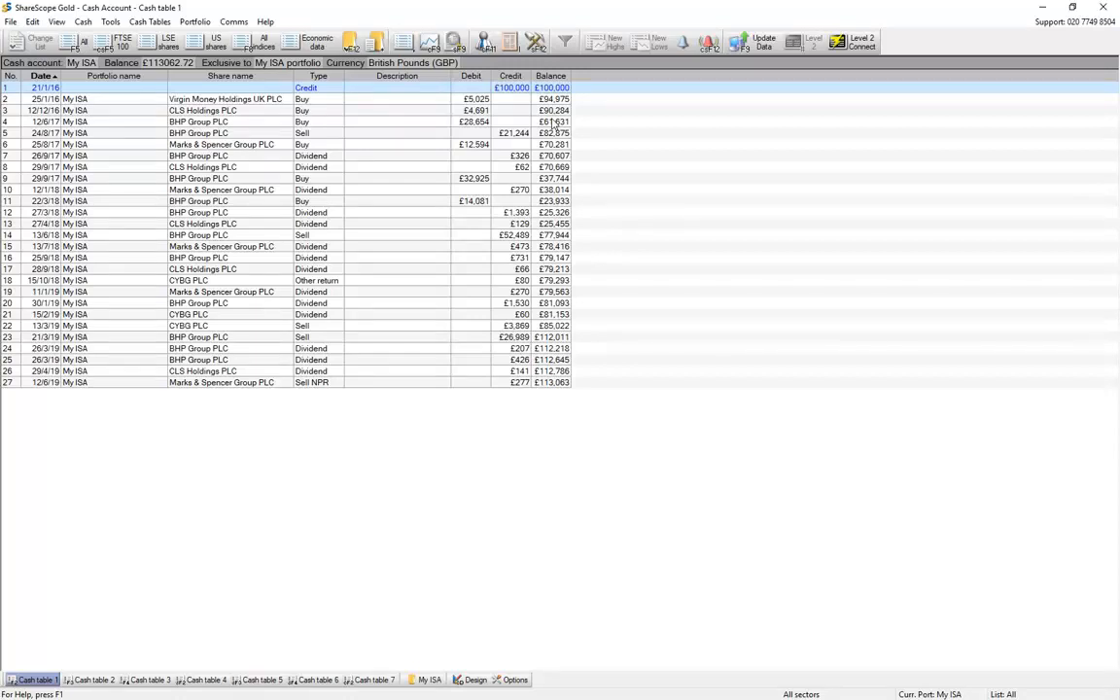
key(Escape)
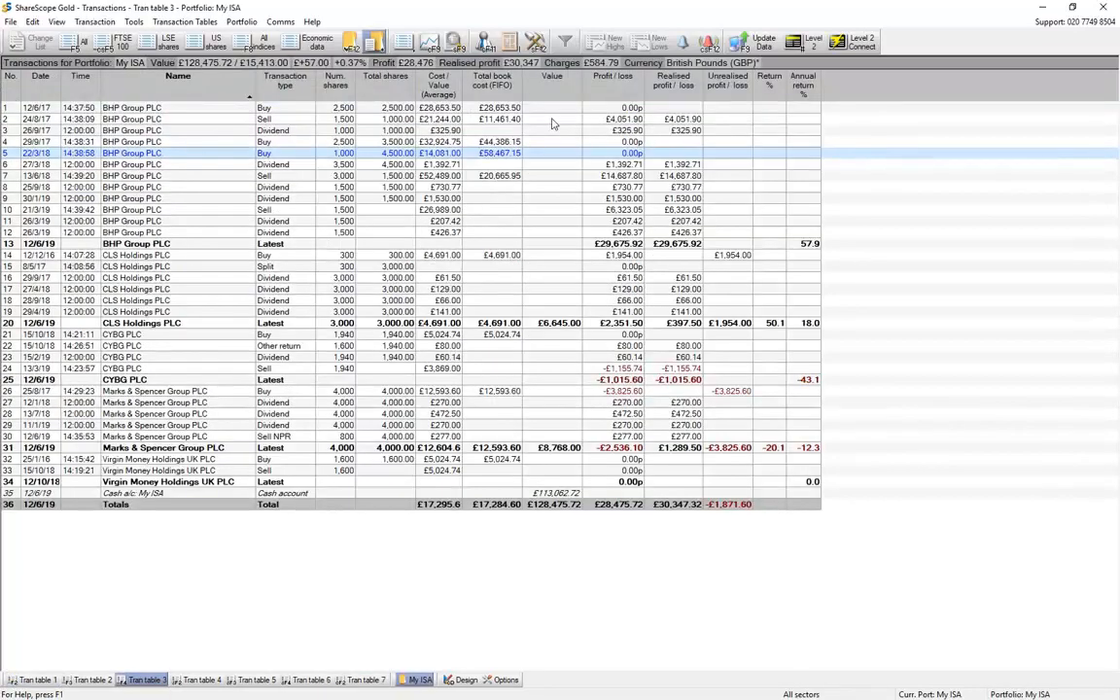
click(167, 493)
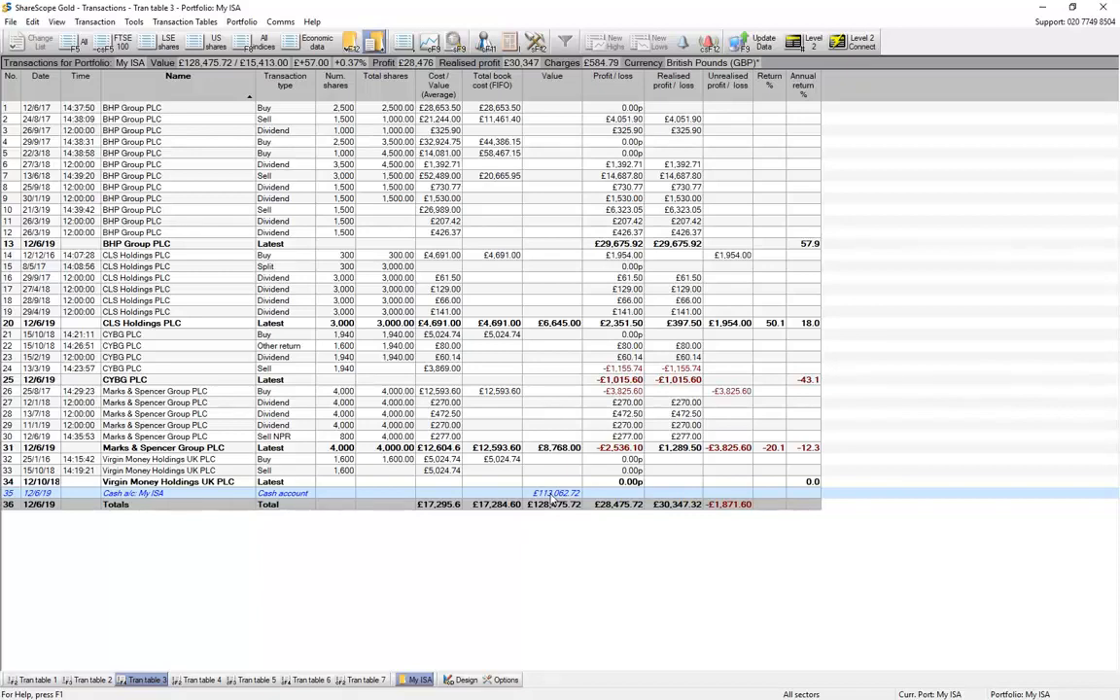
Step: View the capital gains report for tax year 18/19 on My ISA through to its final entries and close it
right_click(284, 250)
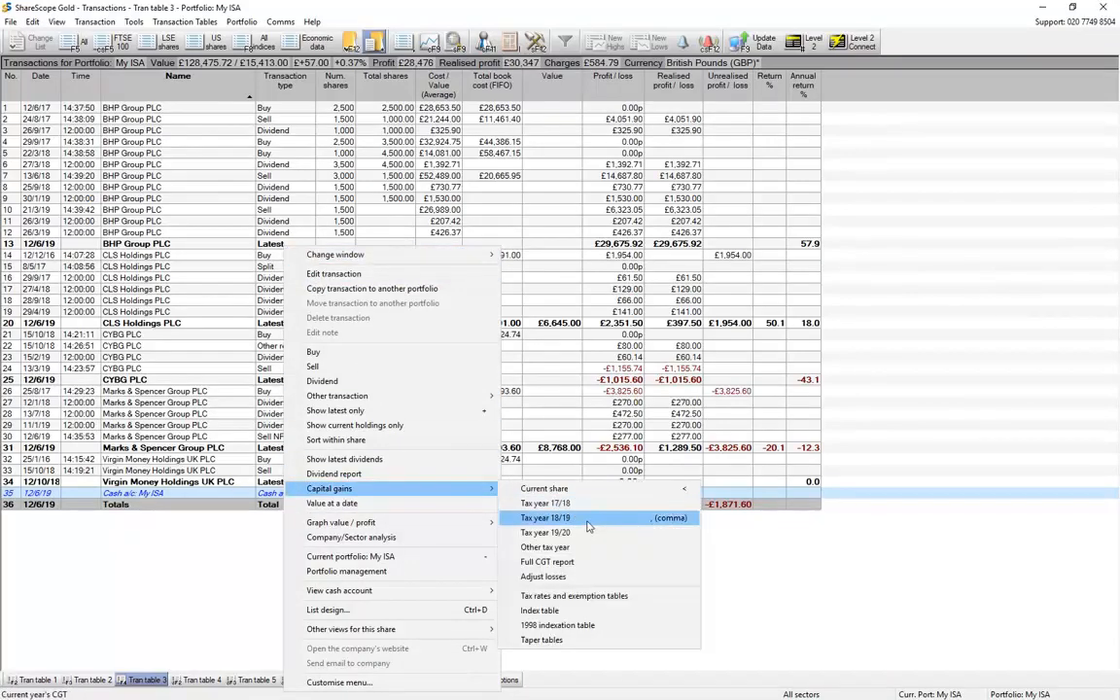
click(584, 525)
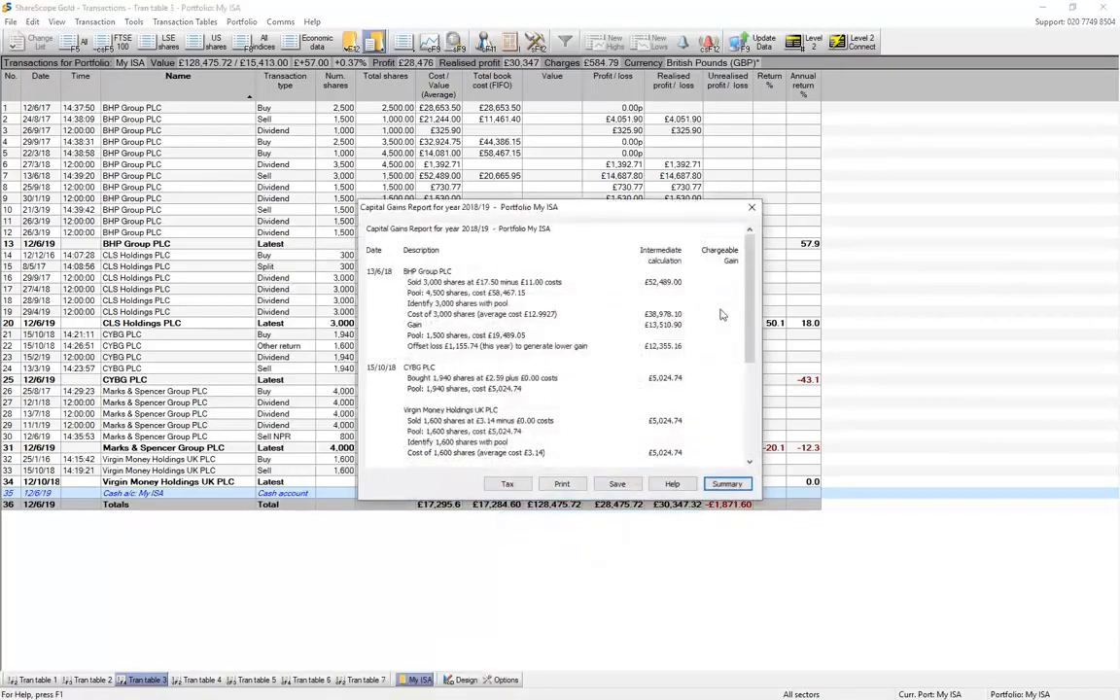
scroll(736, 331, down, 5)
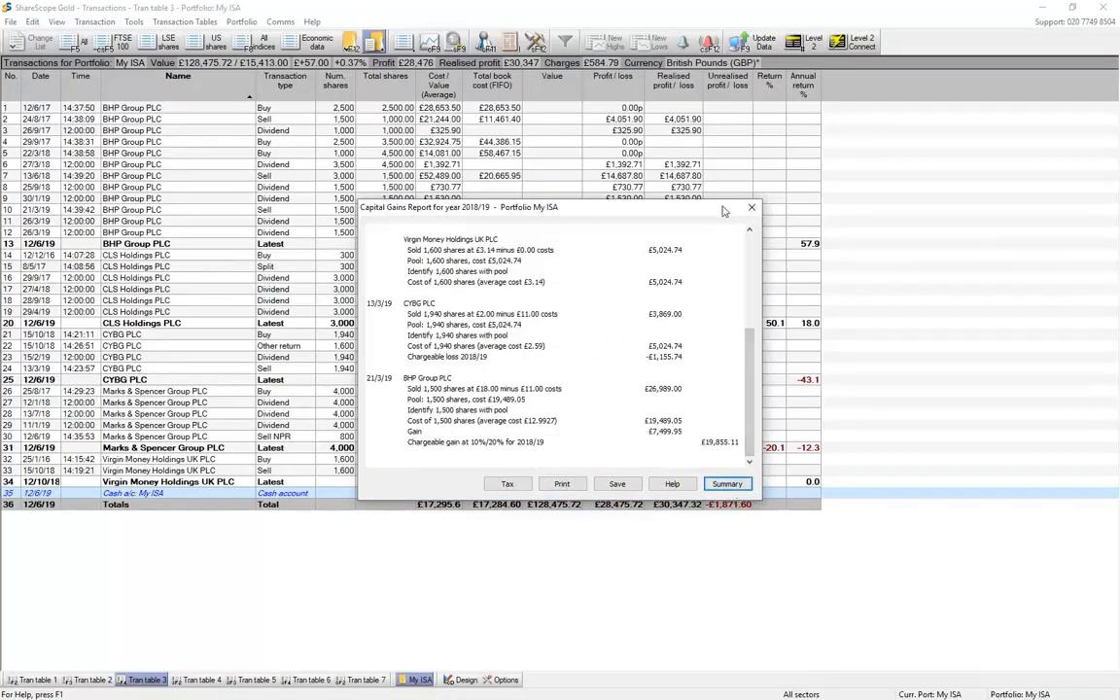
click(751, 209)
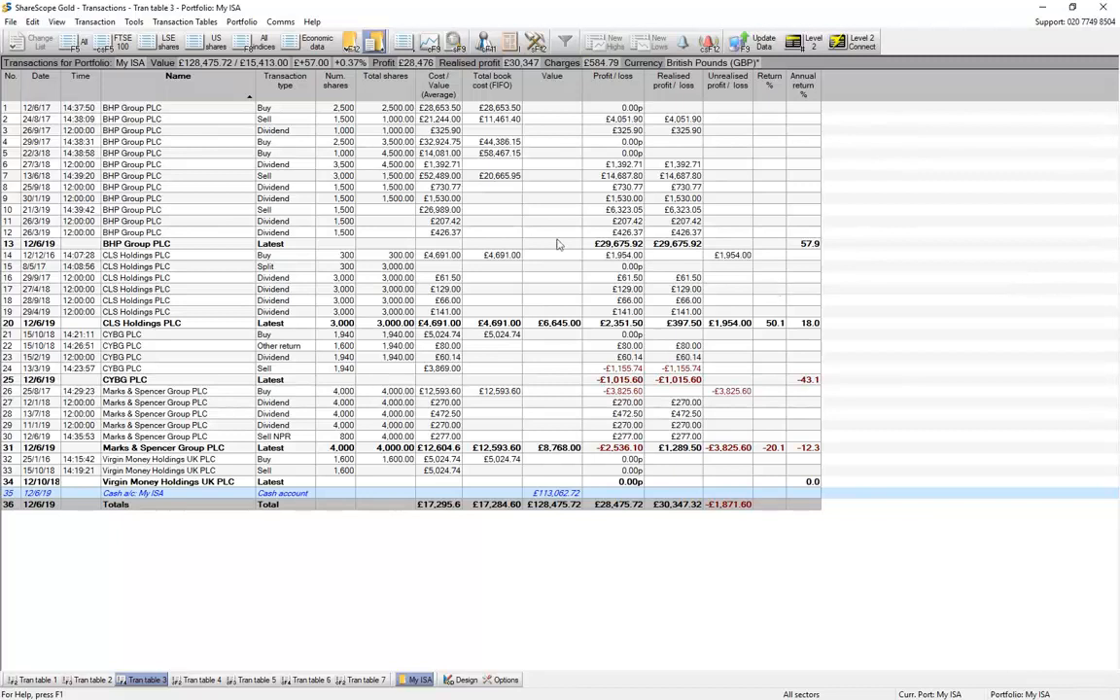
Step: Examine the BHP Group buy and sell transactions, comparing the share quantities bought before each sale
click(253, 105)
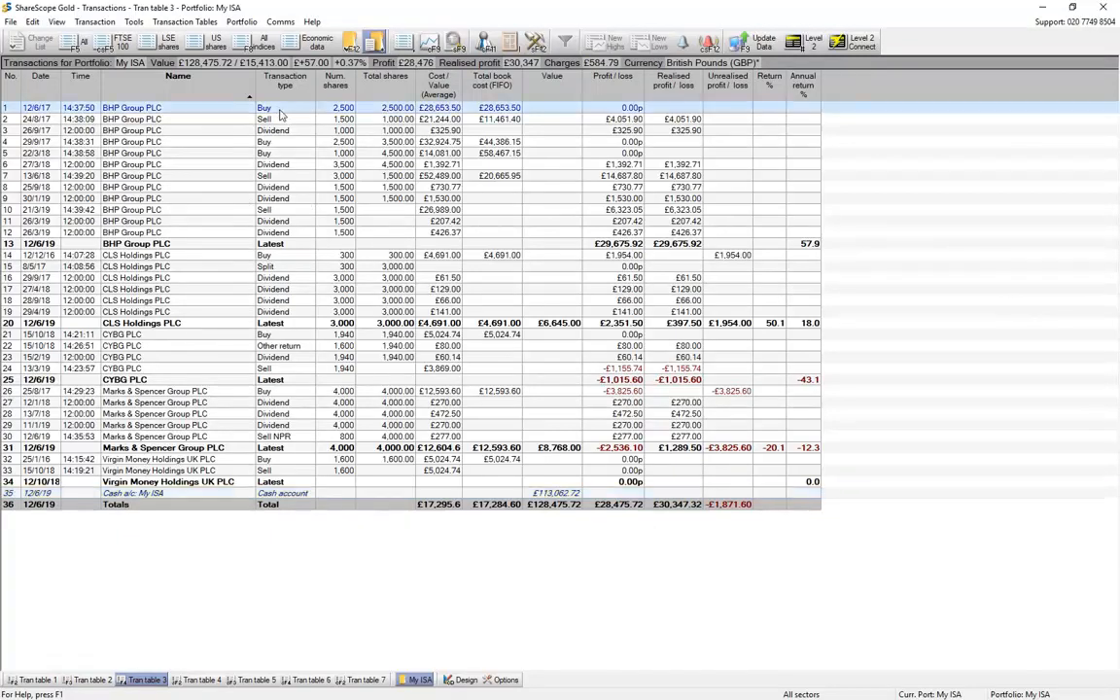
click(275, 178)
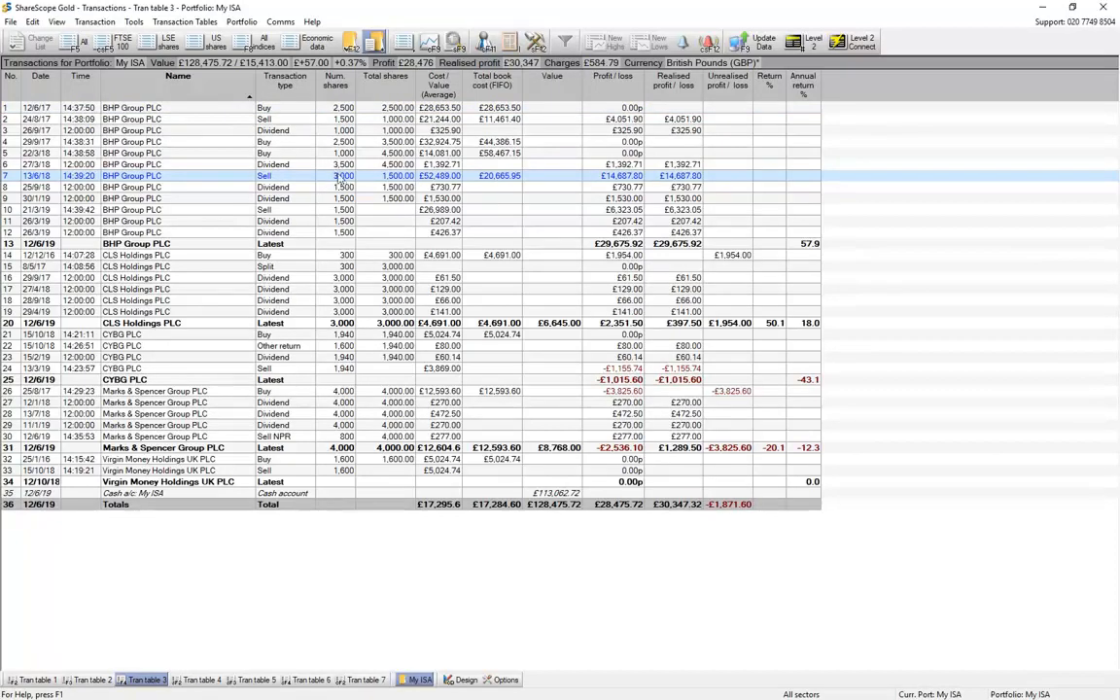
click(342, 154)
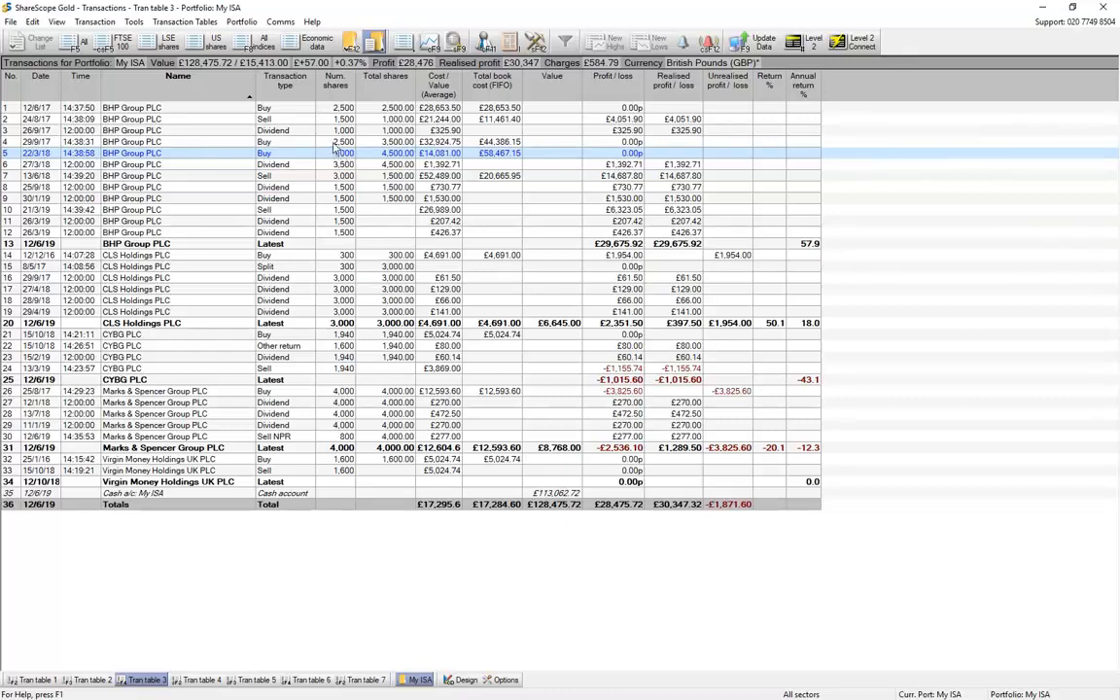
click(337, 143)
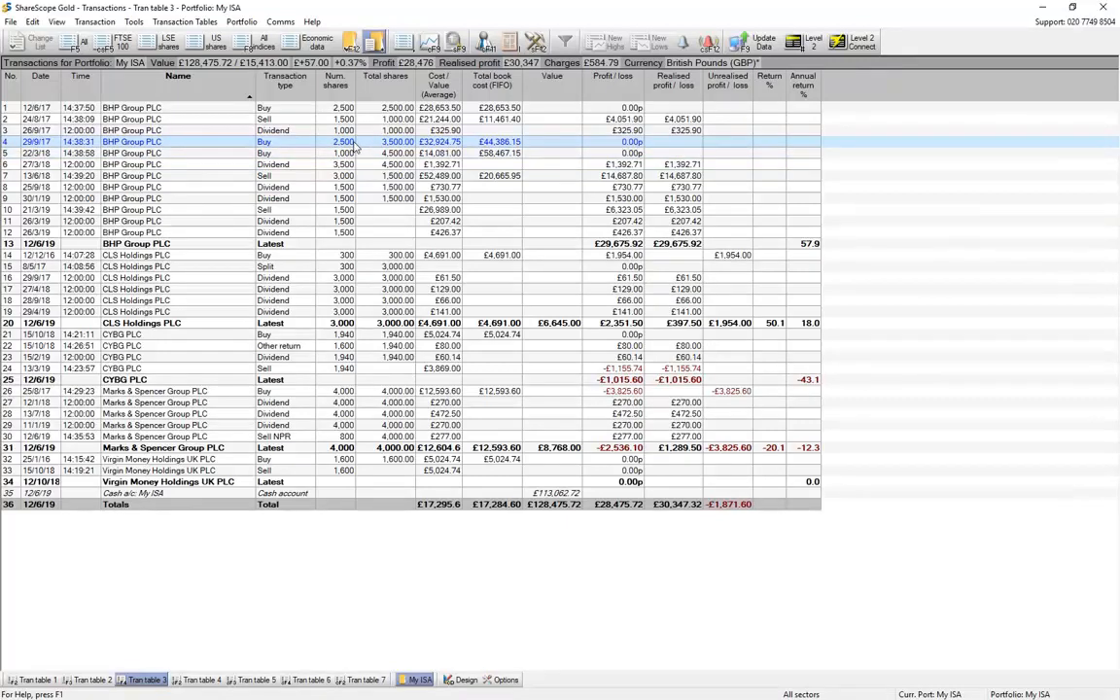
click(328, 175)
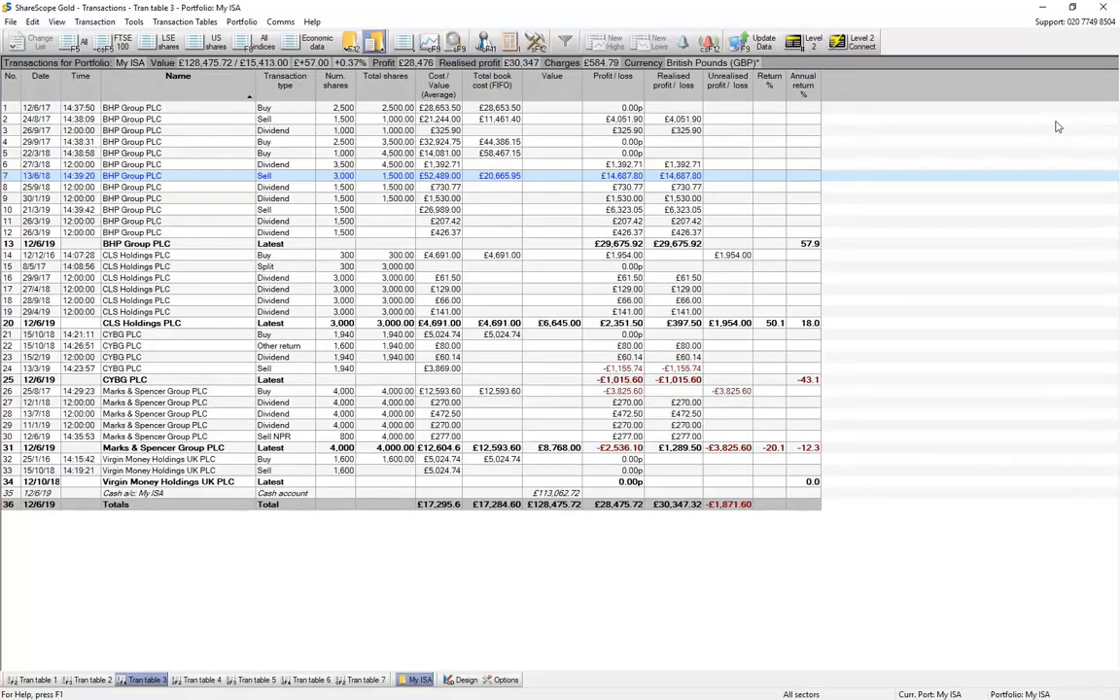
click(321, 211)
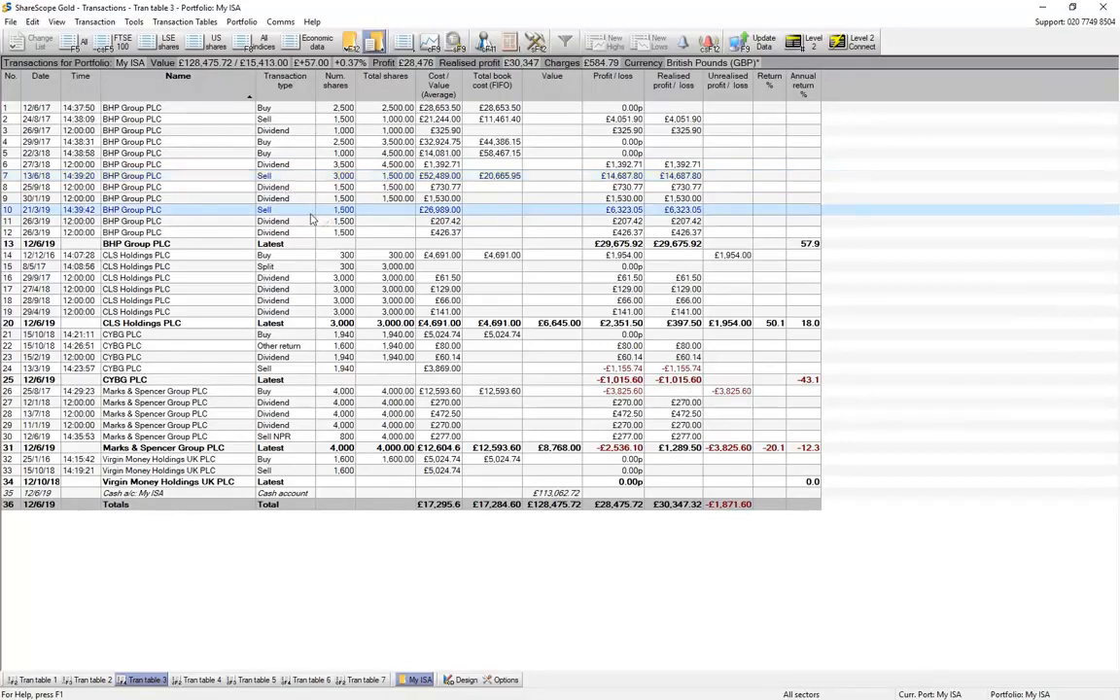
Step: Check the realised profit on BHP Group's Latest line against its individual dividend entries
click(281, 247)
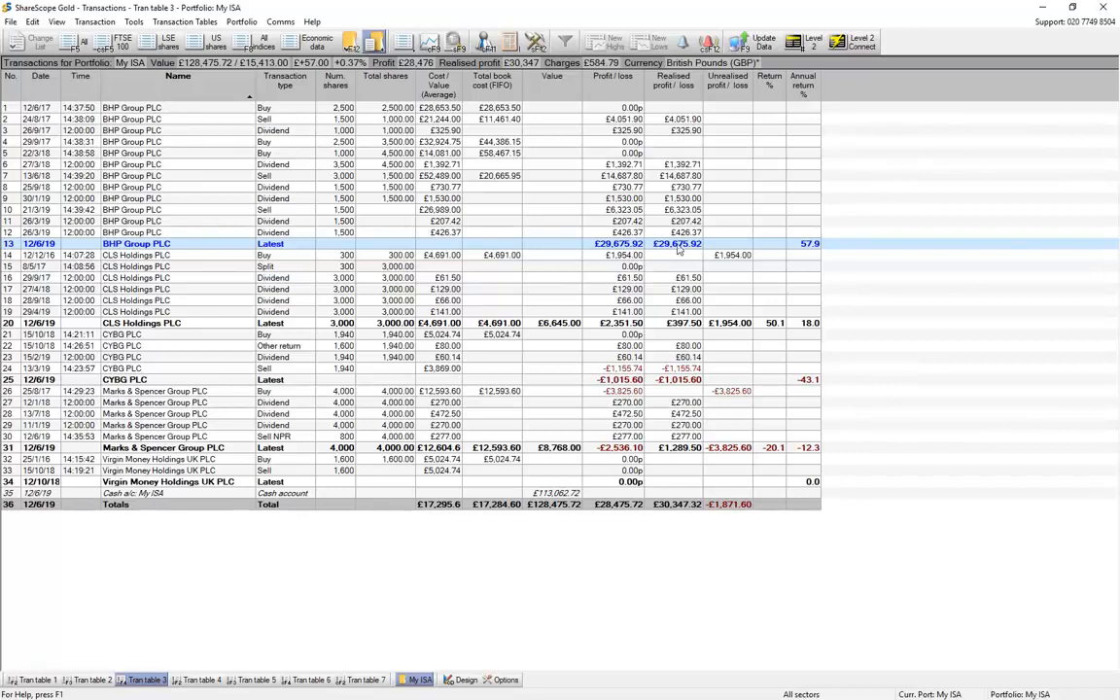
click(685, 222)
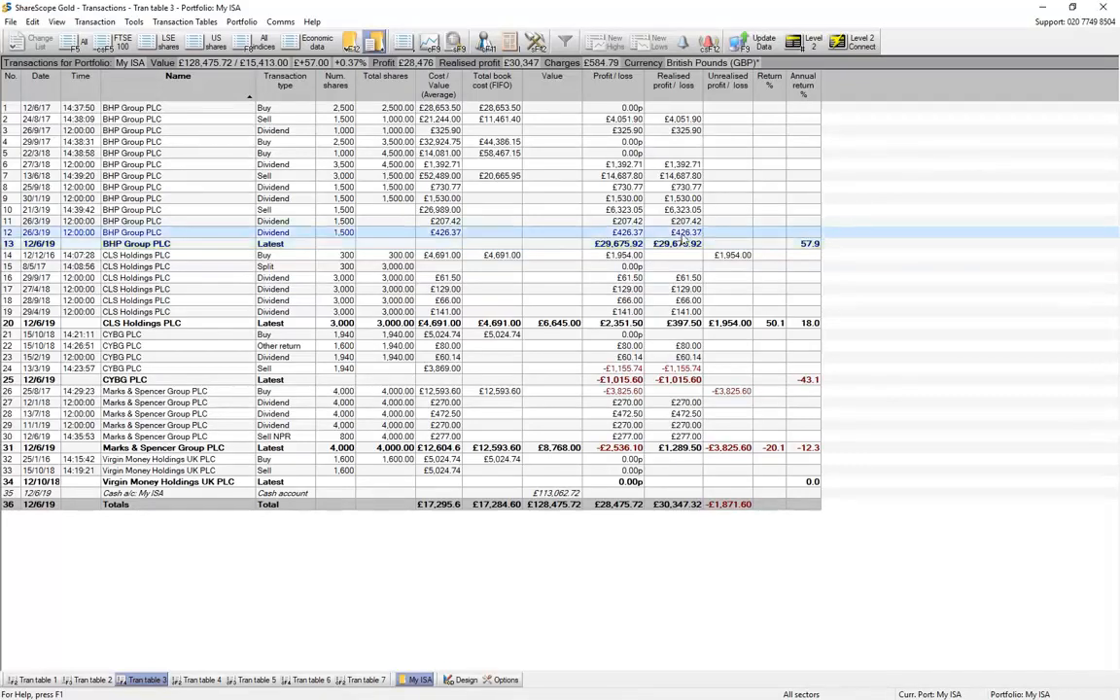
click(684, 188)
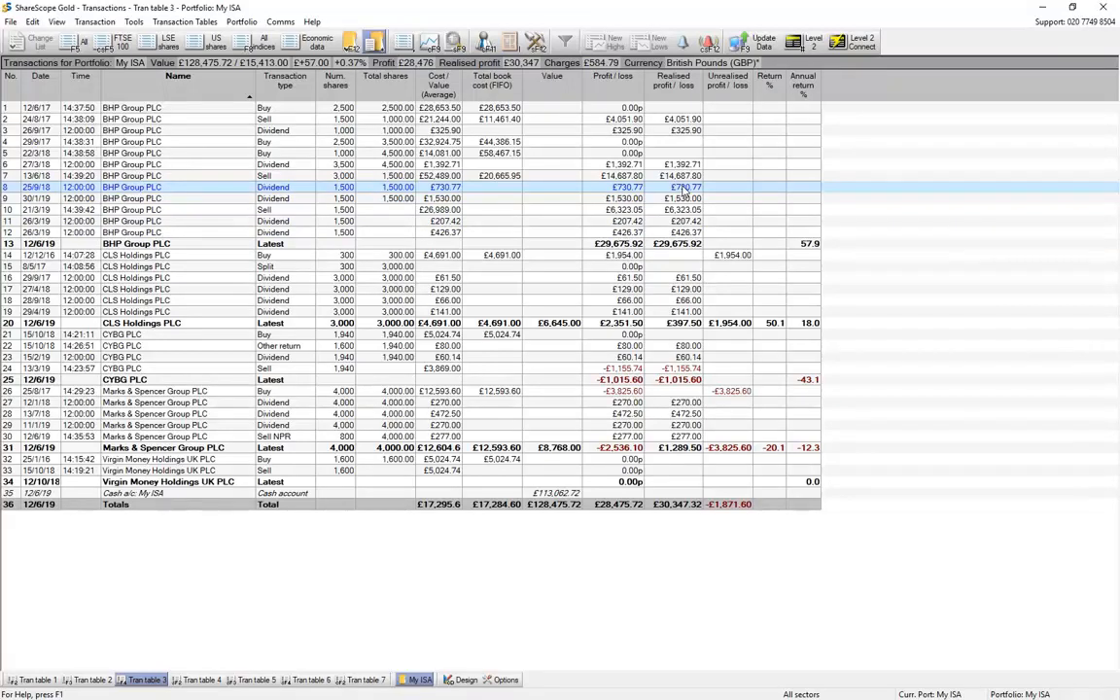
right_click(294, 192)
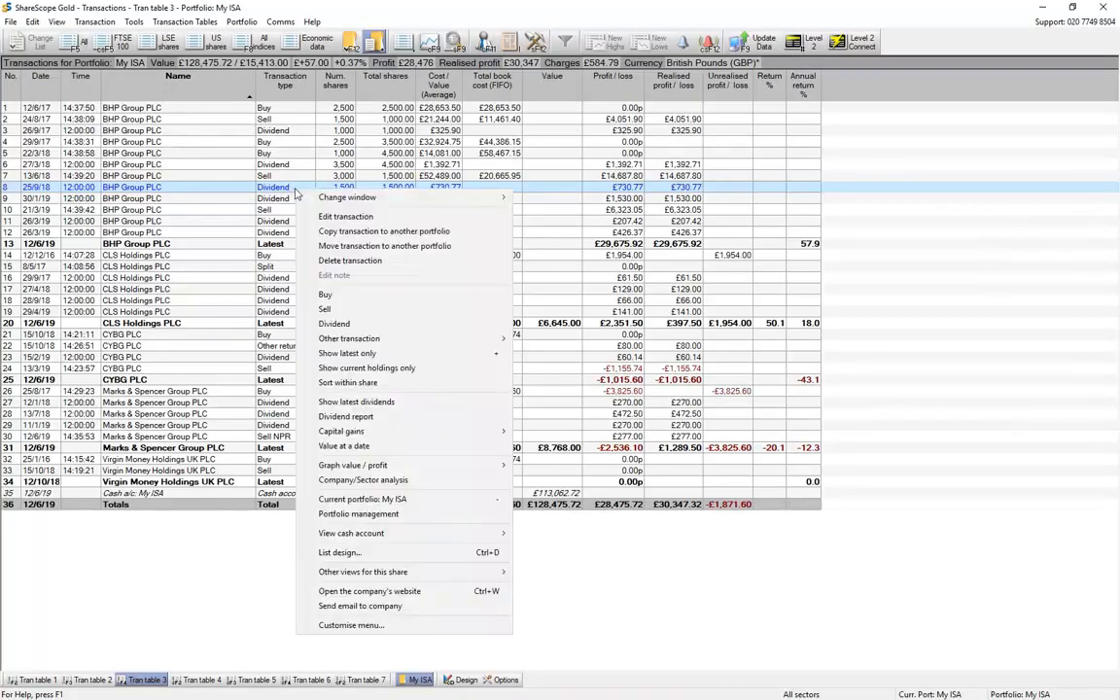
mouse_move(445, 339)
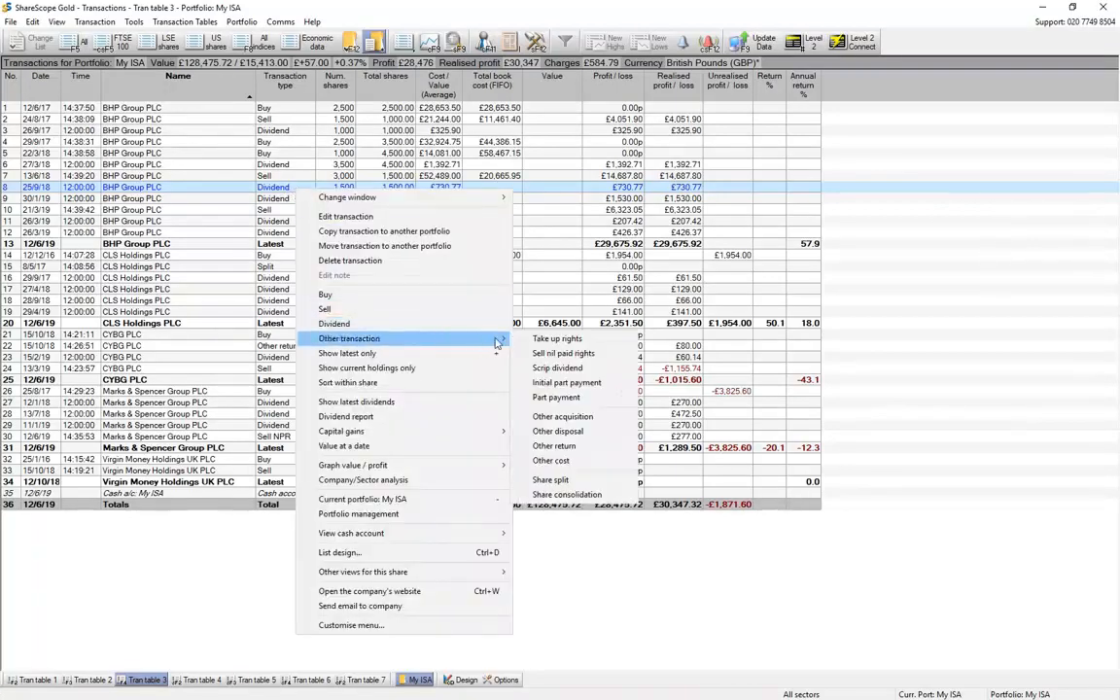
click(558, 369)
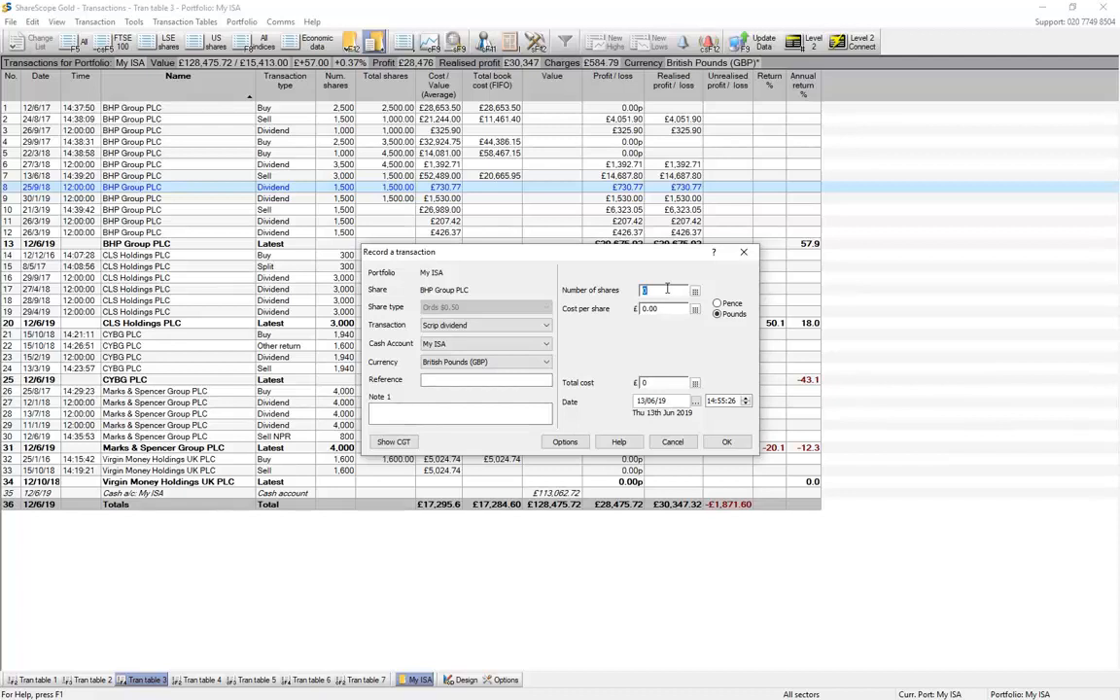
text(1)
key(BackSpace)
text(2)
drag(667, 310, 644, 311)
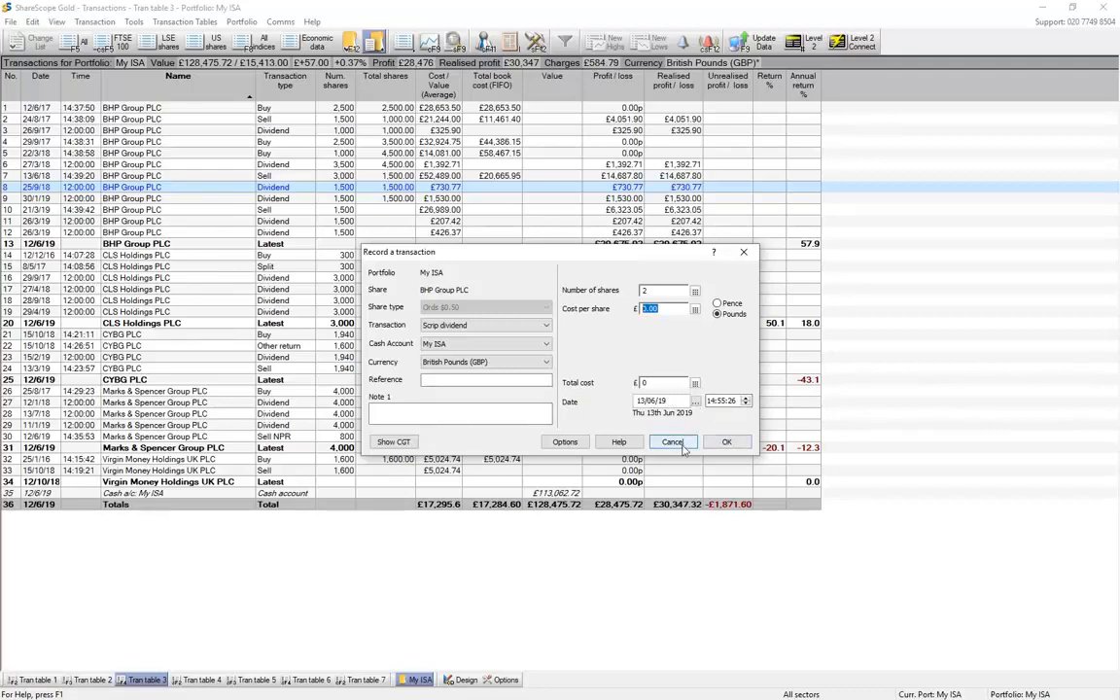
key(shift+Tab)
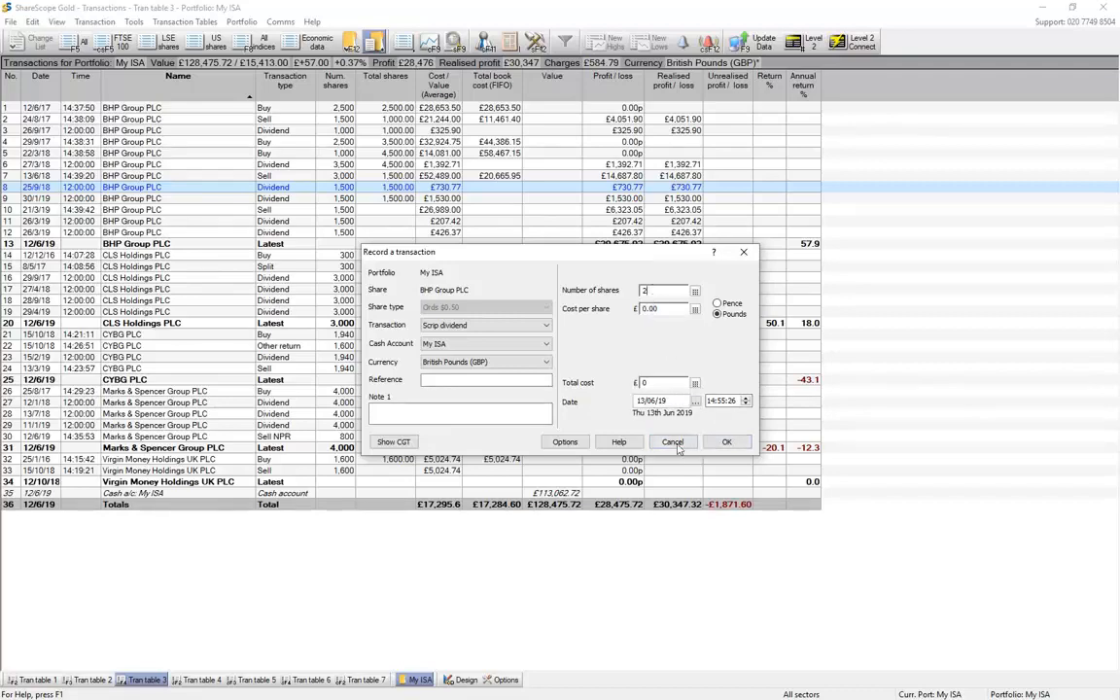
click(676, 444)
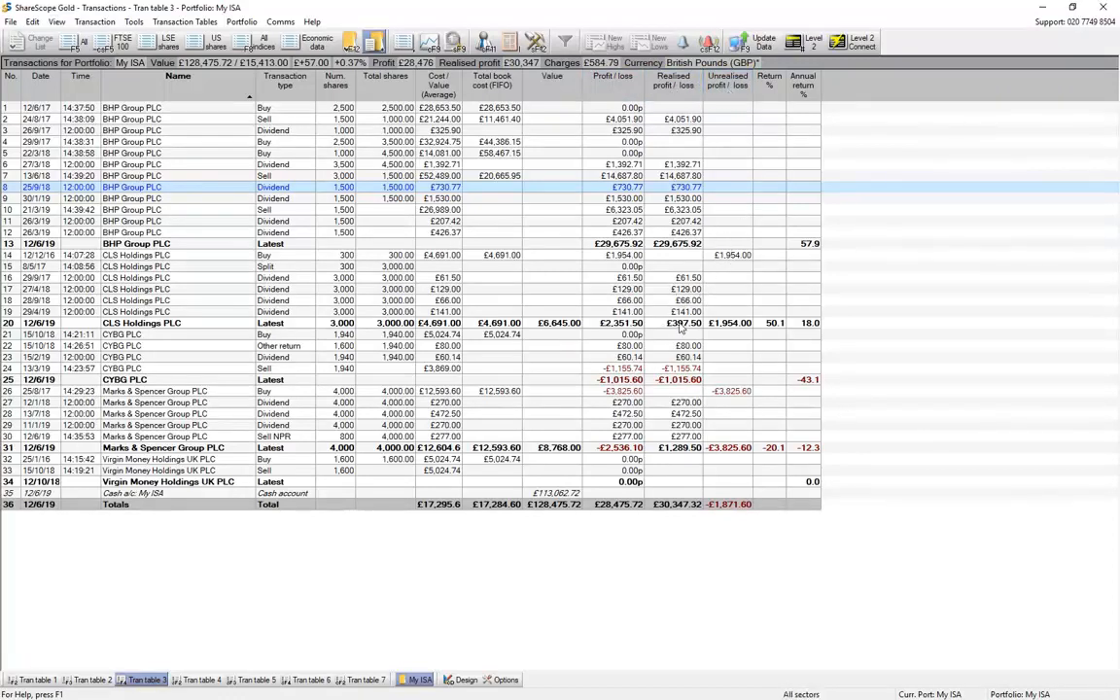
Step: Check the realised profit on CLS Holdings' Latest line against the dividends that make it up
click(319, 325)
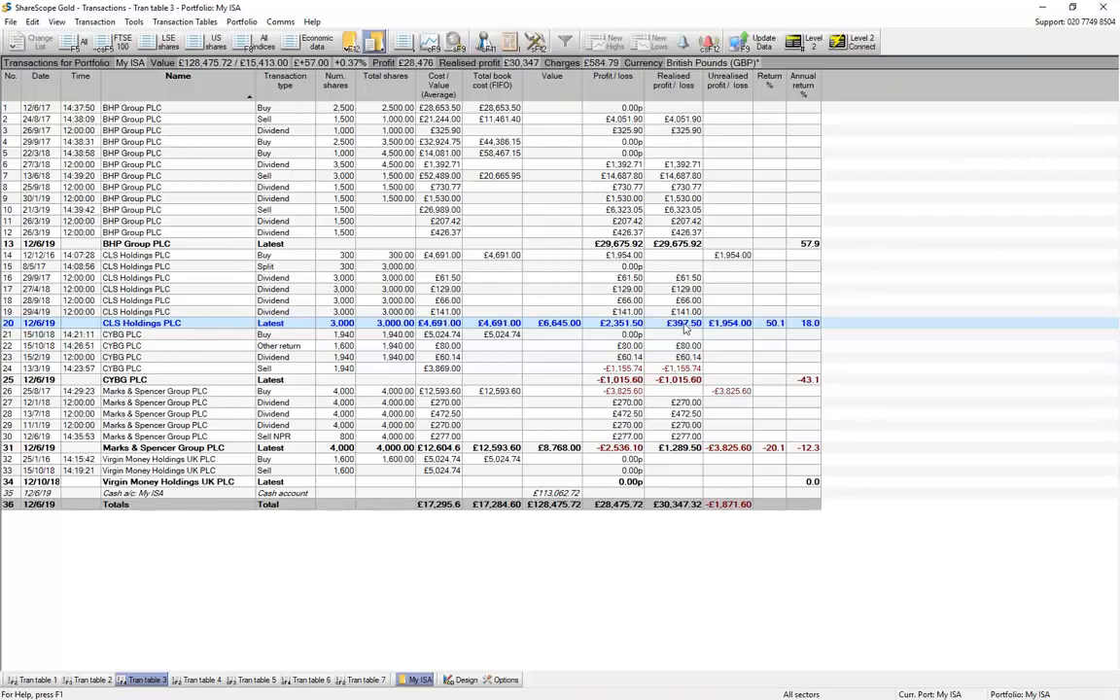
click(687, 279)
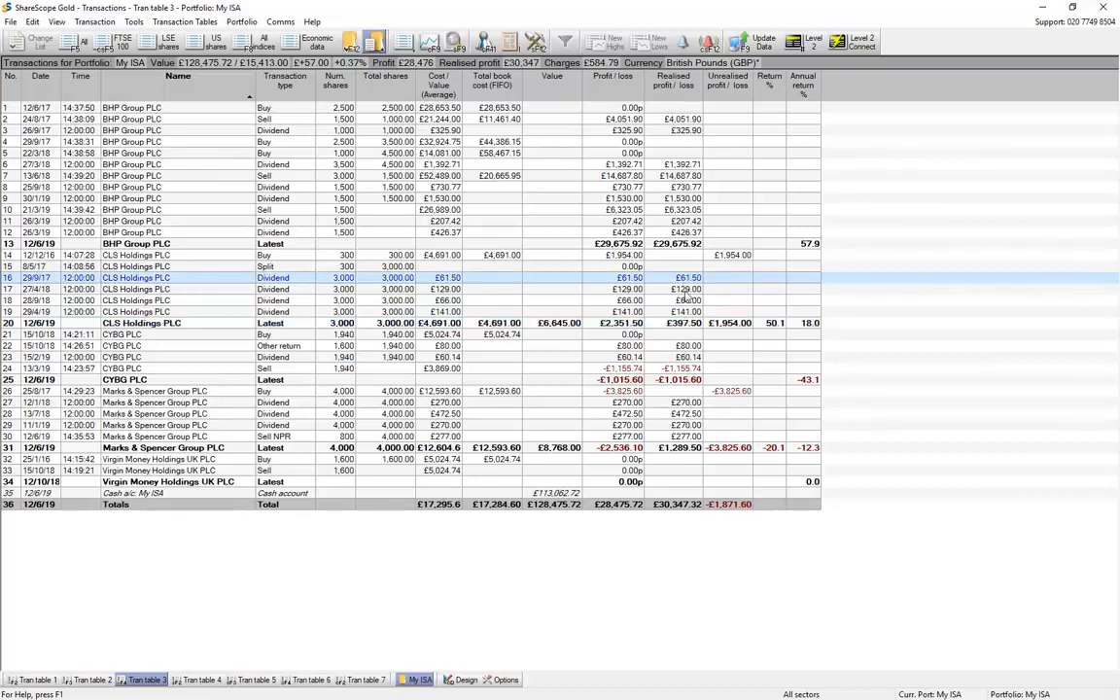
click(682, 324)
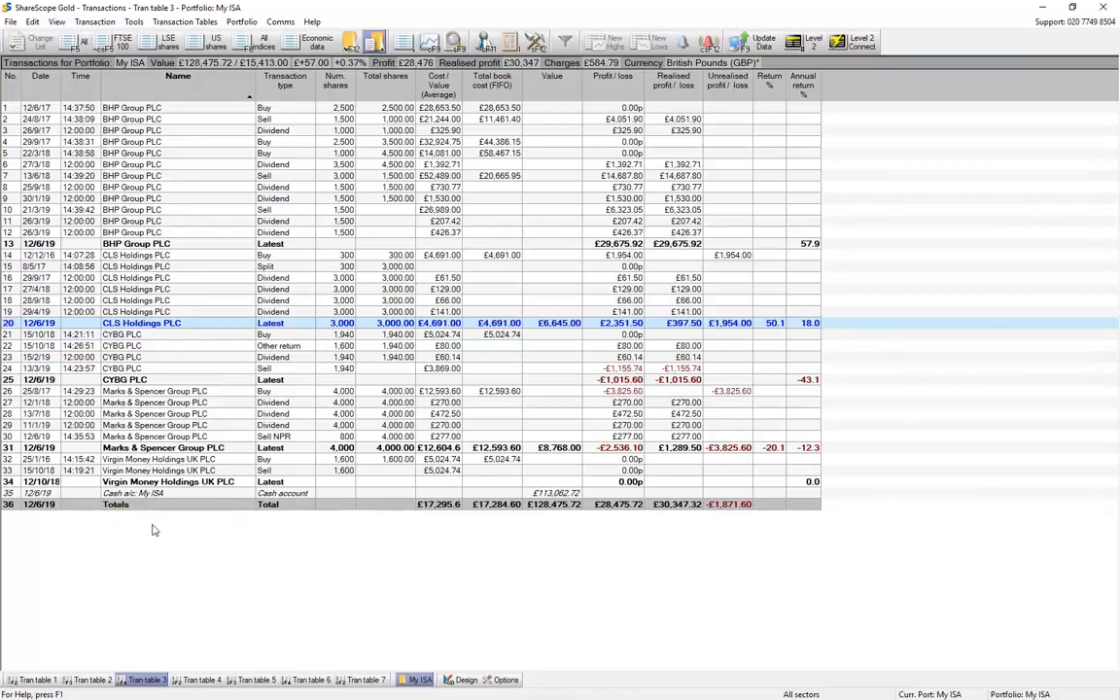
Step: Review the transaction table's list design settings for text, colours, summary and totals line, and close them unchanged
right_click(207, 533)
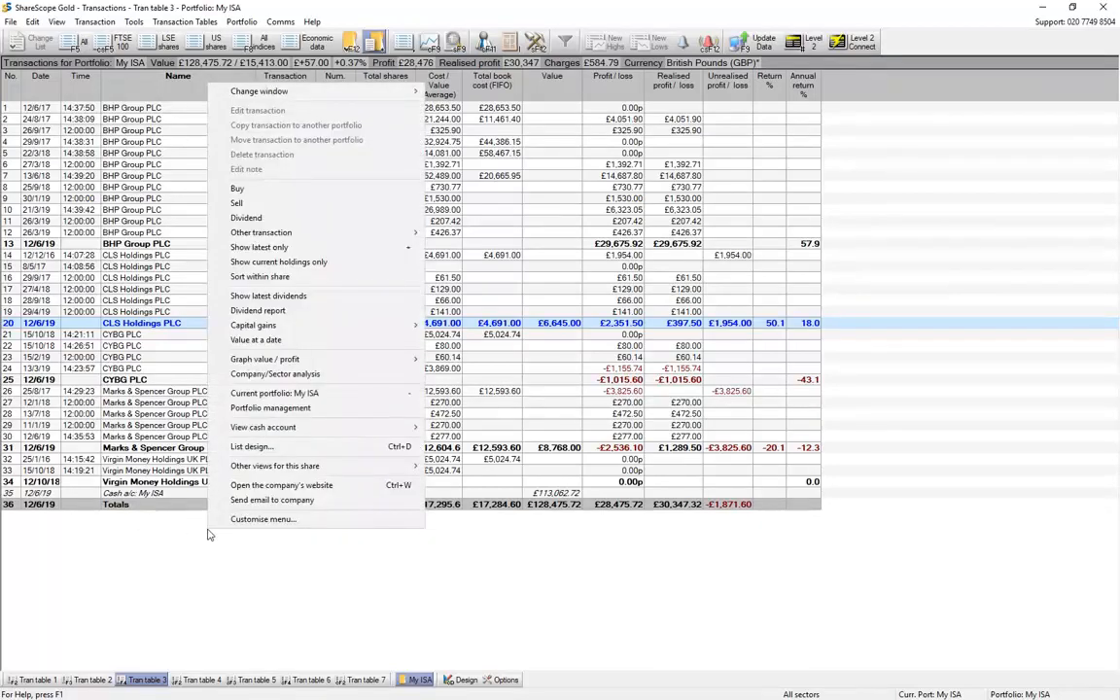
click(286, 452)
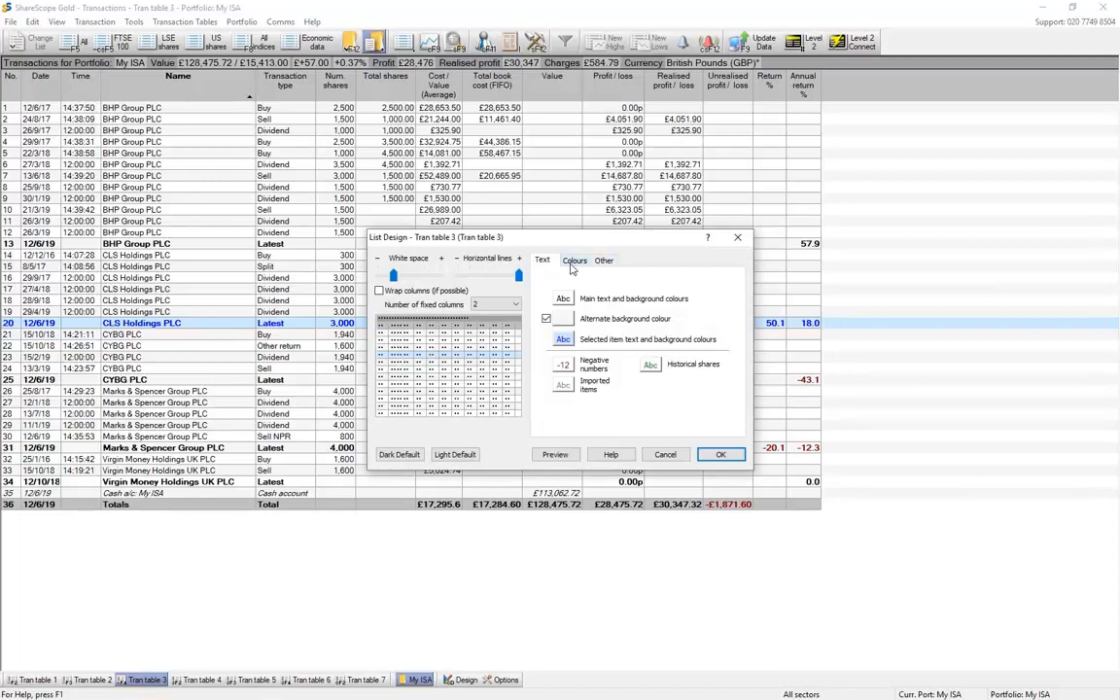
click(573, 265)
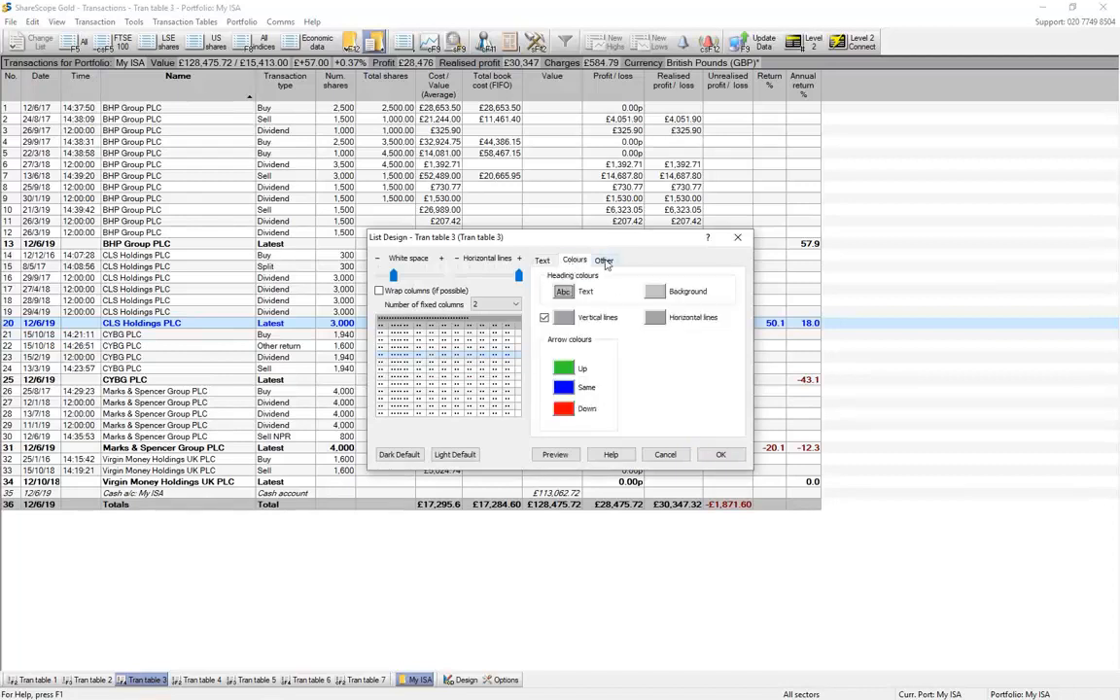
click(604, 261)
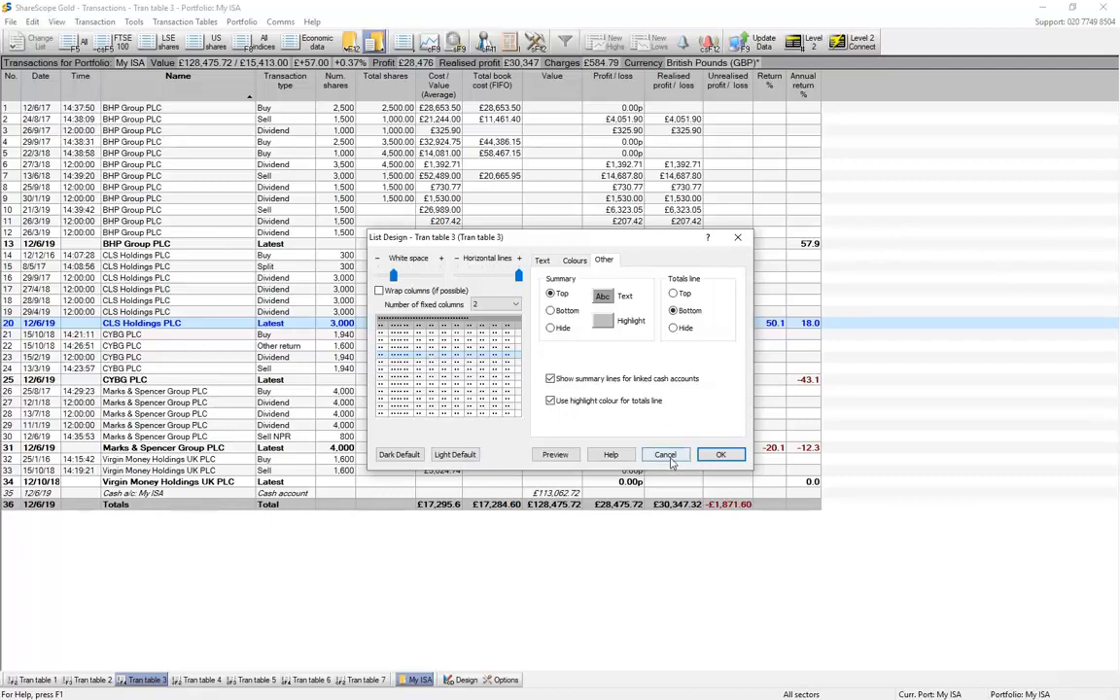
click(720, 454)
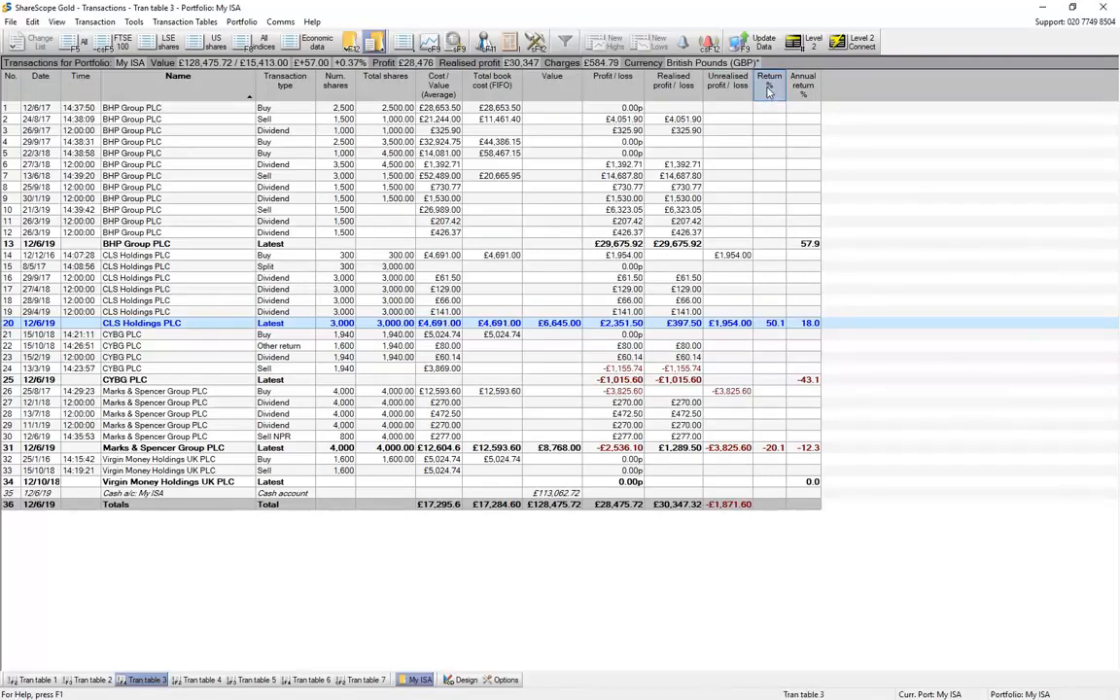
Step: Replace the Return % column with a Total return % column before the annual return
key(Delete)
right_click(769, 87)
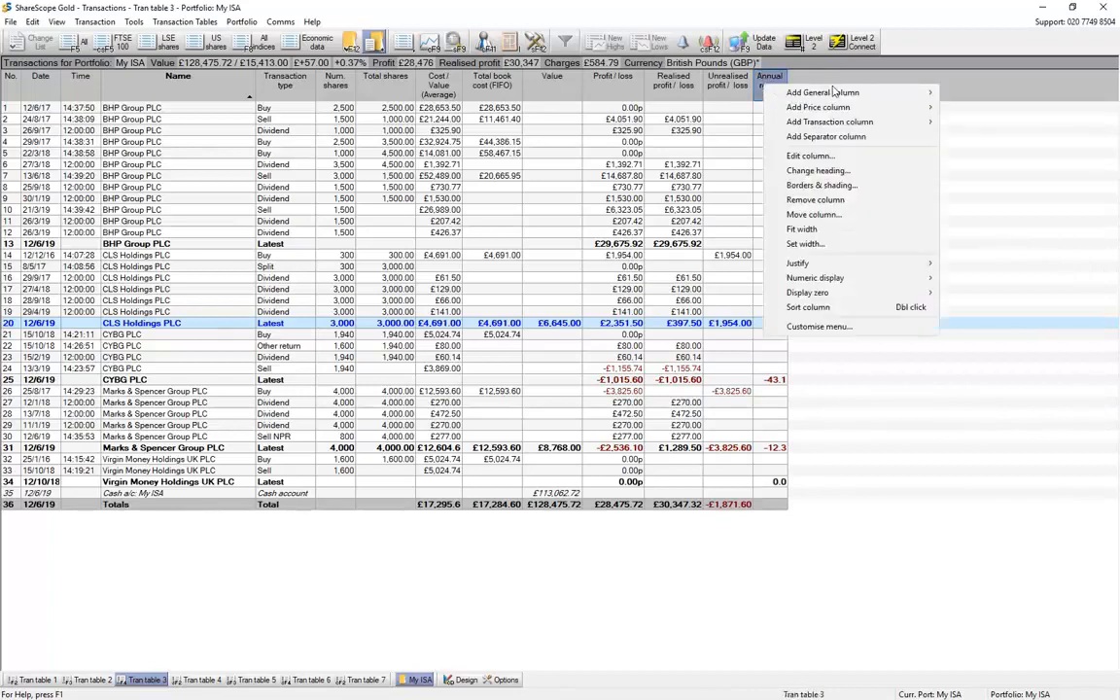
mouse_move(854, 123)
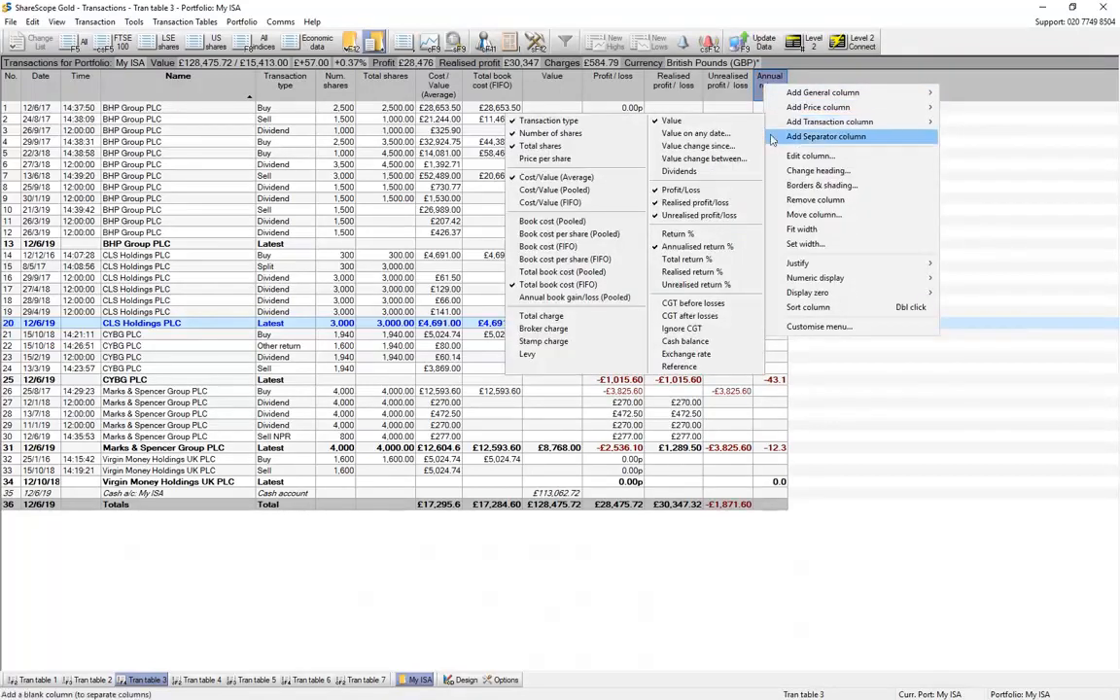
click(701, 259)
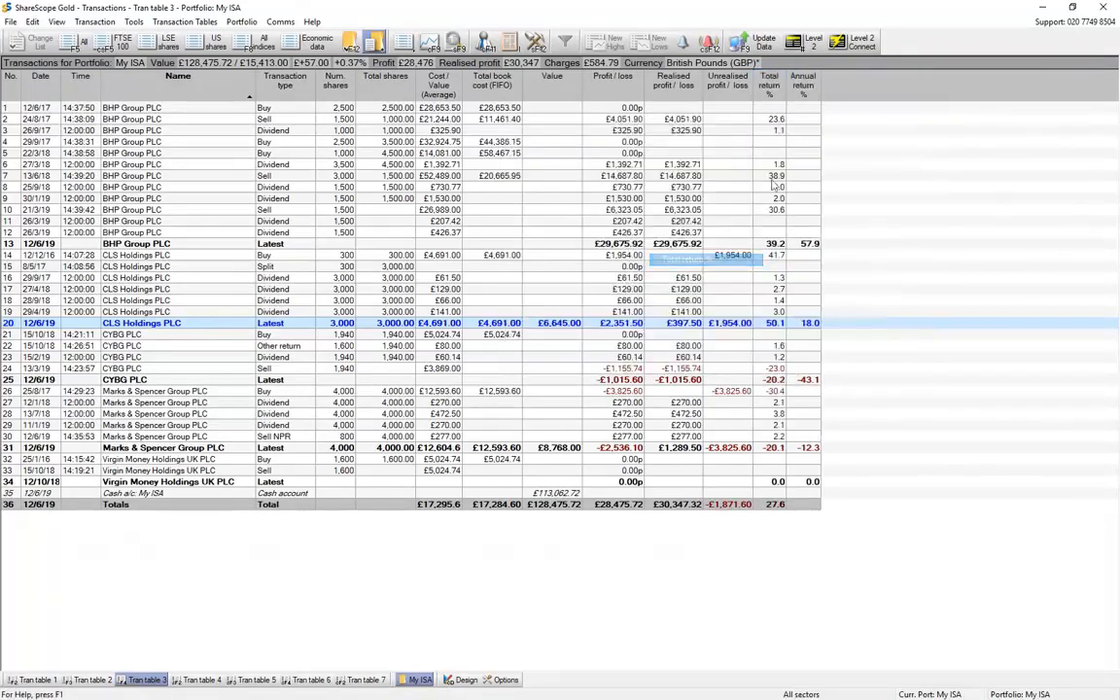
Step: Add Realised return % and Unrealised return % columns between the total return and annual return columns
right_click(817, 83)
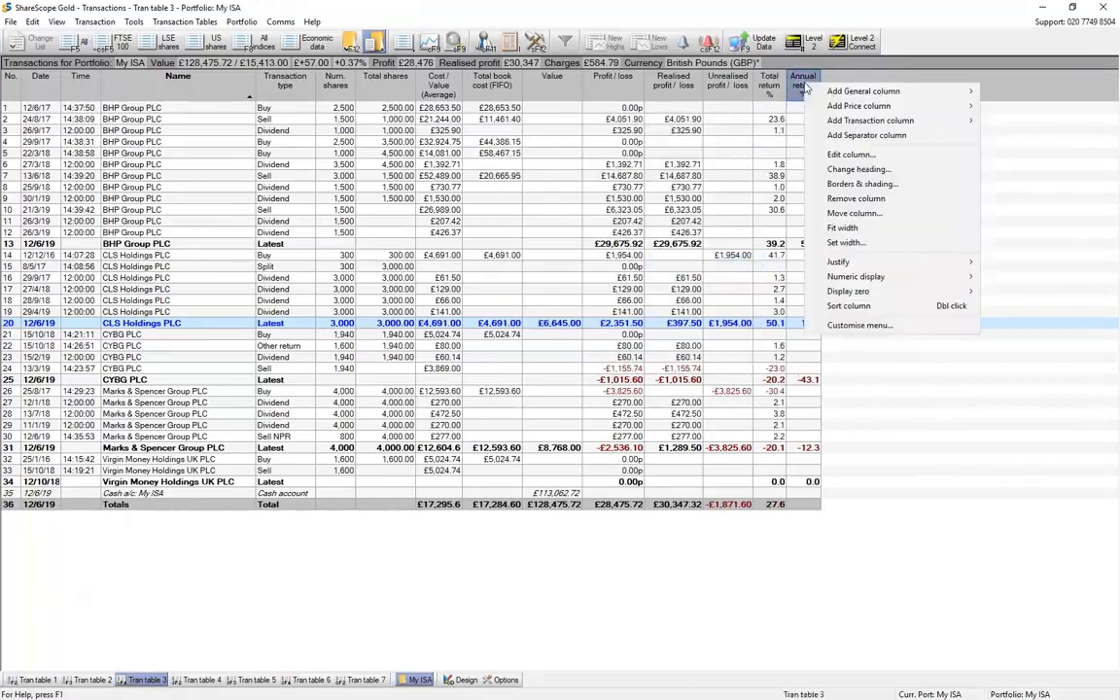
mouse_move(882, 125)
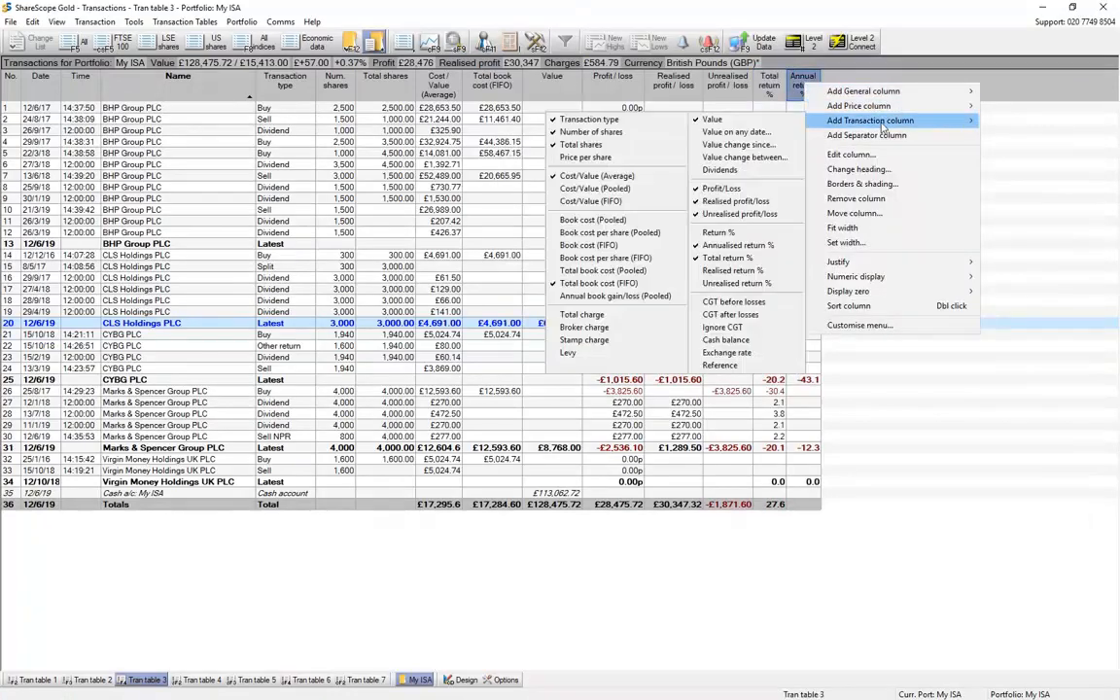
click(767, 272)
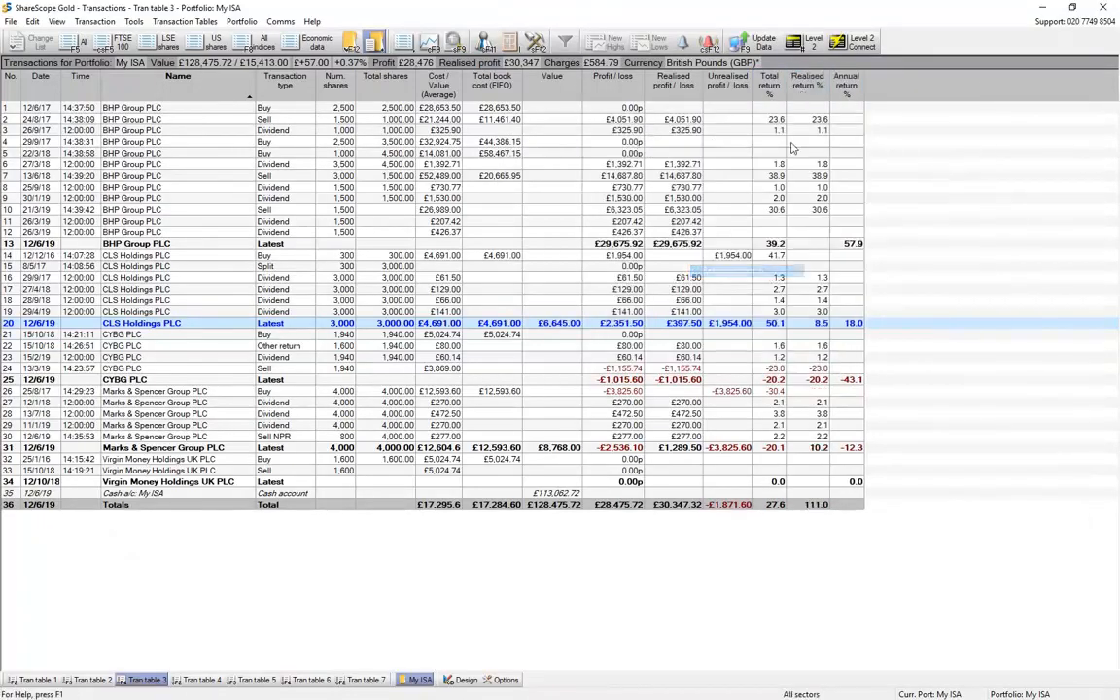
right_click(849, 90)
mouse_move(919, 126)
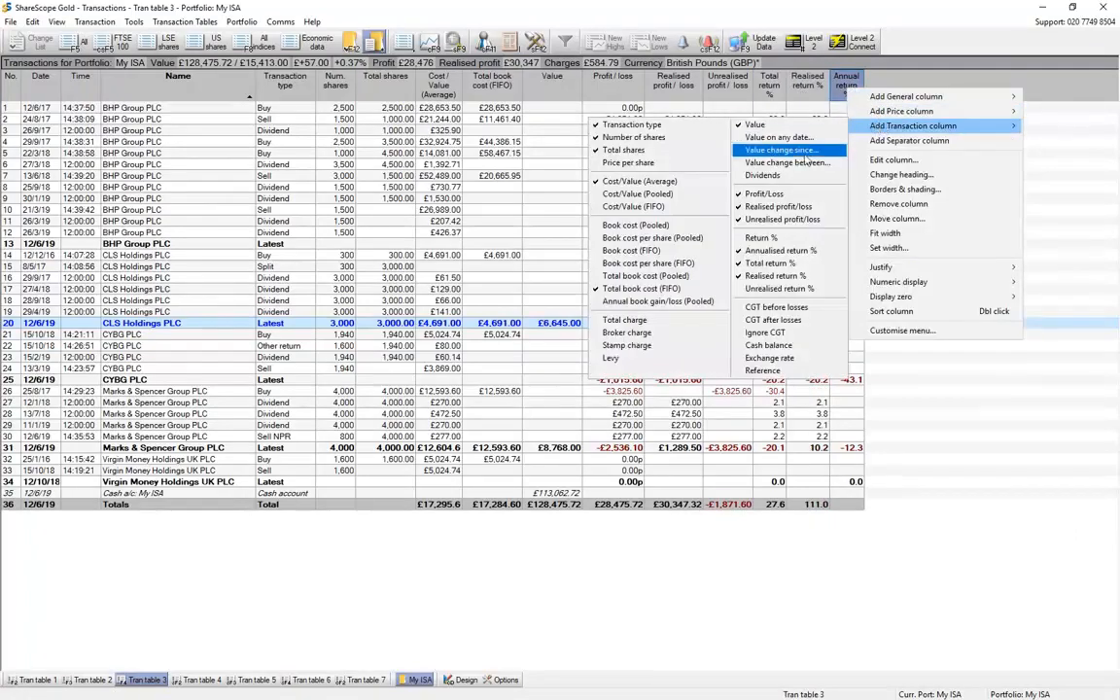
click(780, 288)
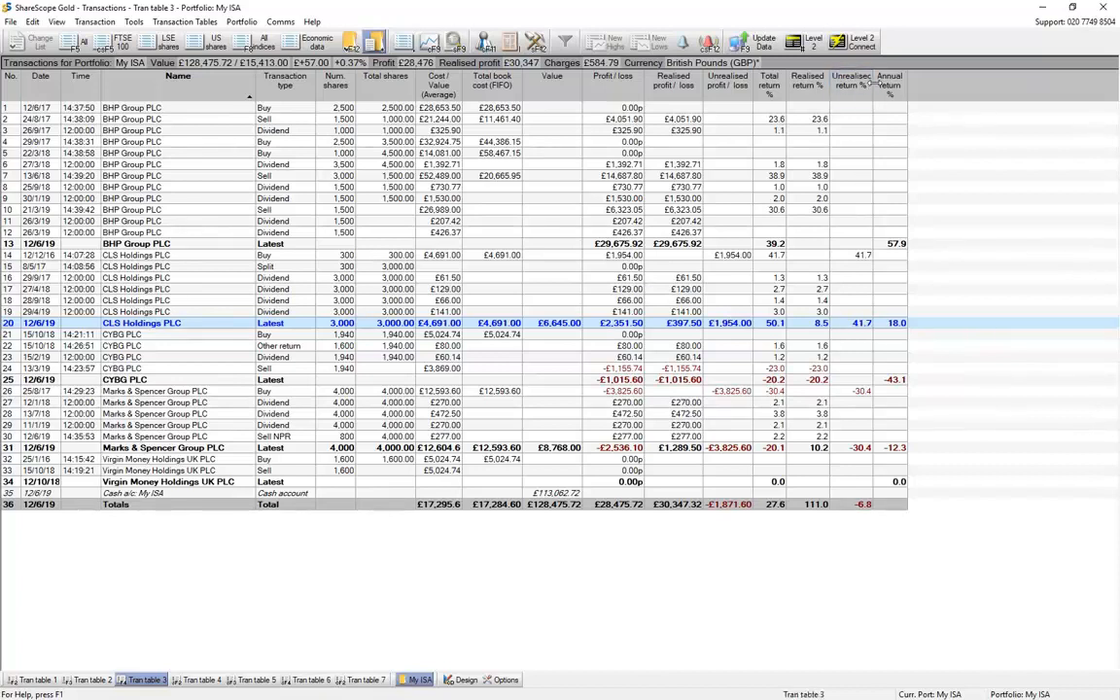
Step: Widen the Unrealised return % column slightly in the transaction table
drag(873, 85, 879, 84)
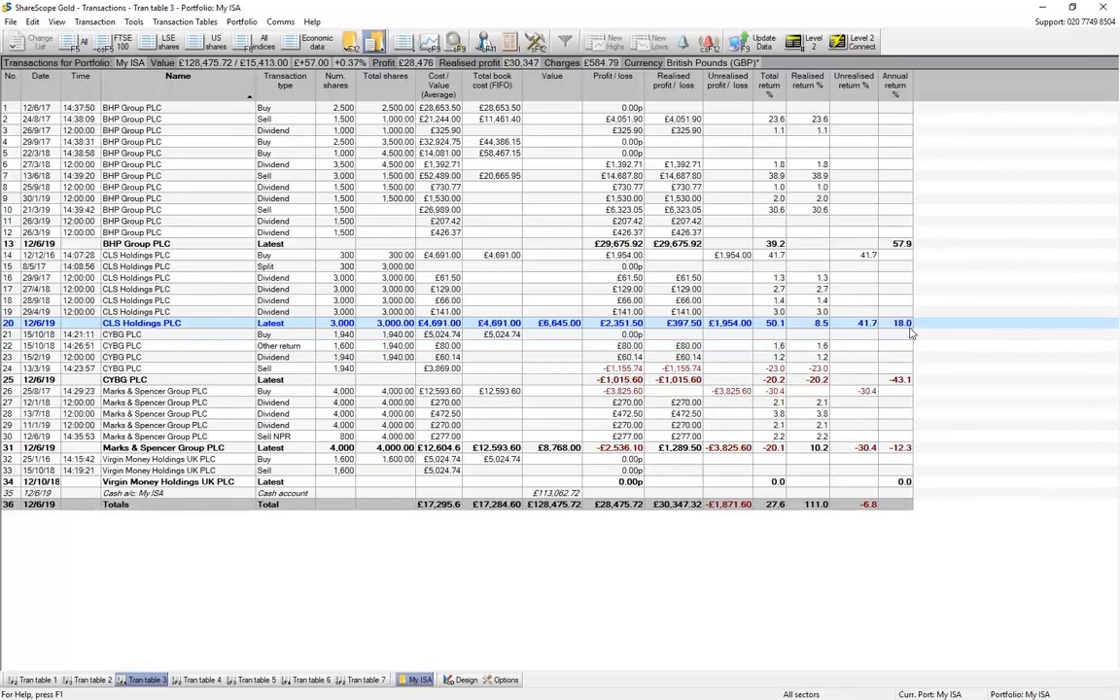
Step: View the graph of the My ISA portfolio's value over its whole history, and return to the transaction table
click(271, 272)
right_click(272, 272)
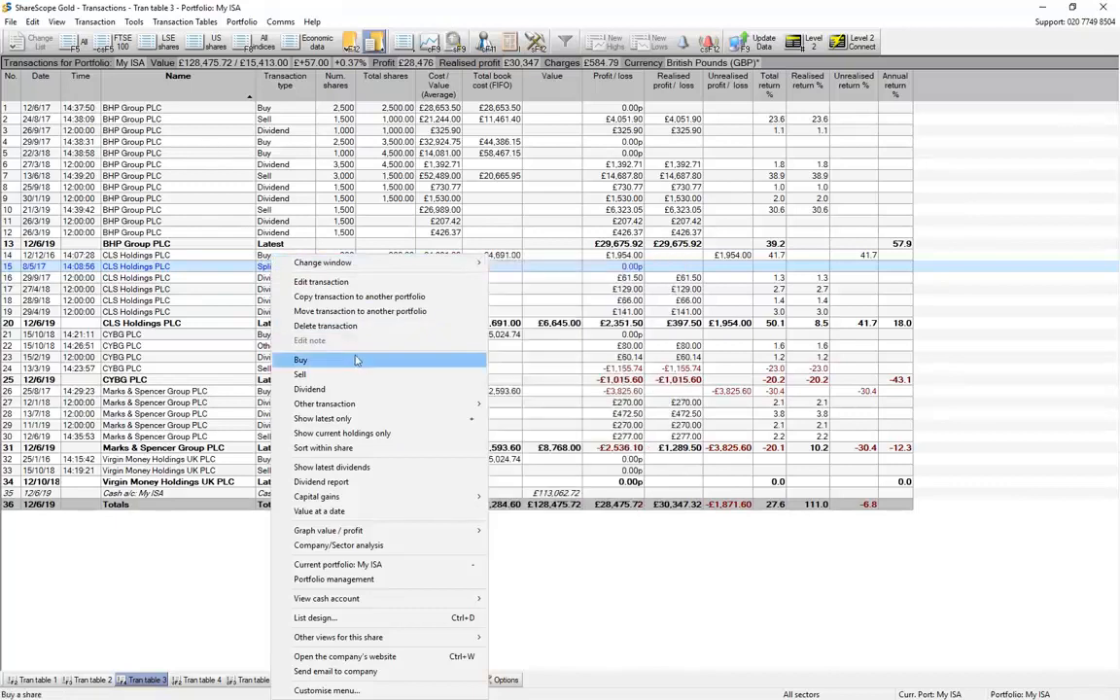
mouse_move(335, 532)
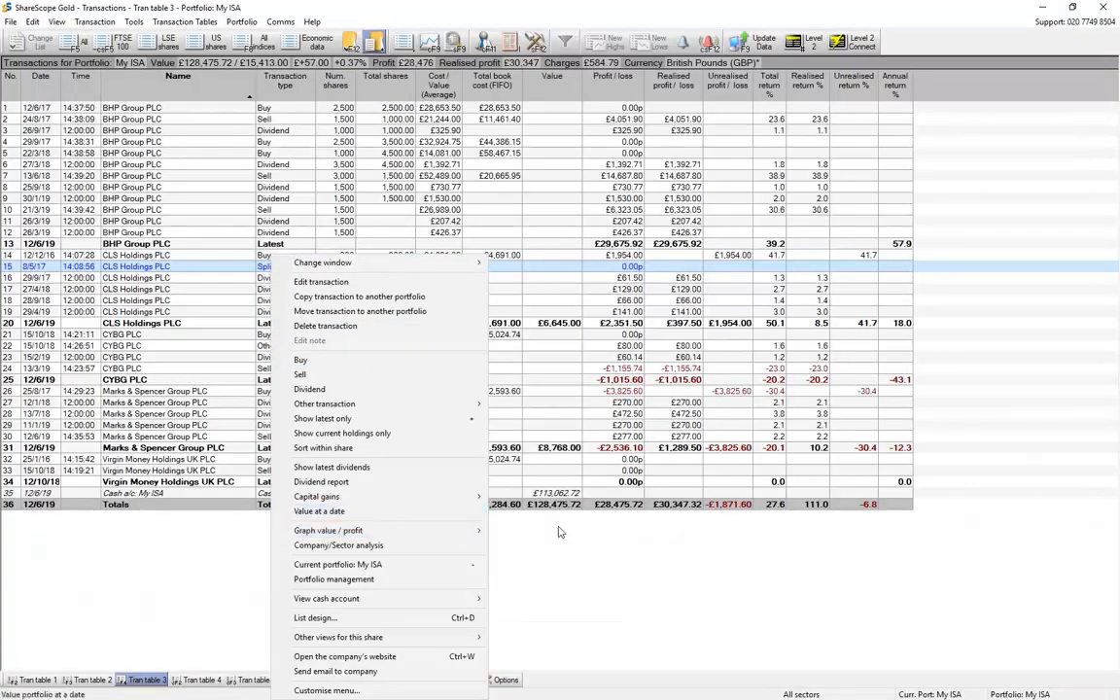
mouse_move(452, 534)
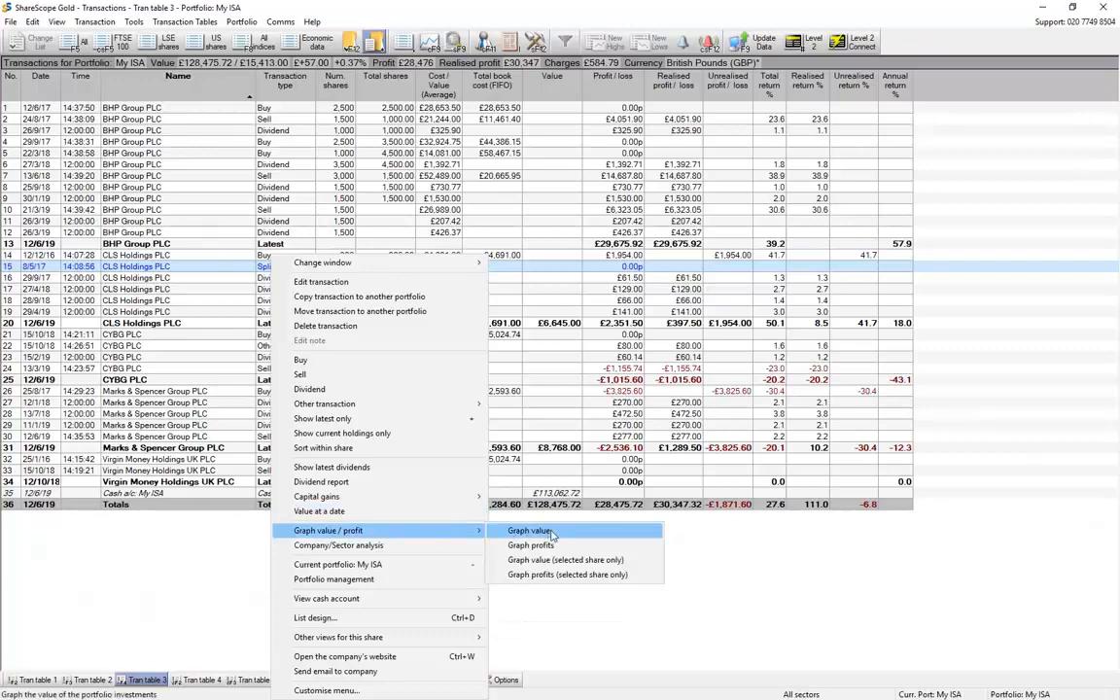
click(520, 533)
scroll(423, 352, down, 3)
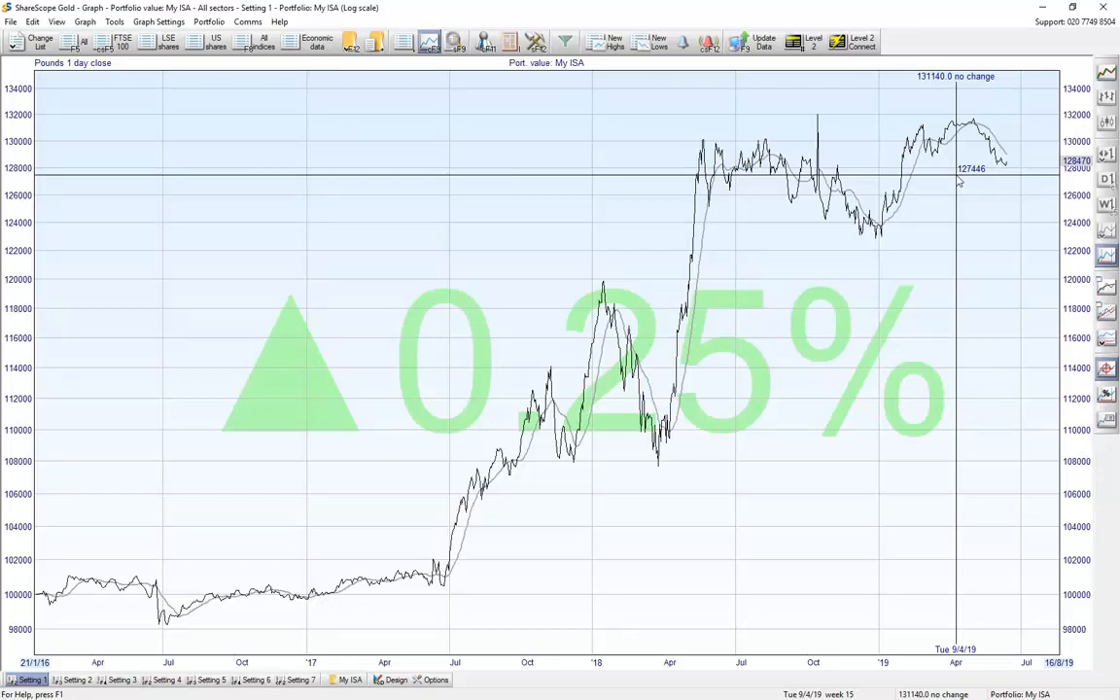
right_click(354, 225)
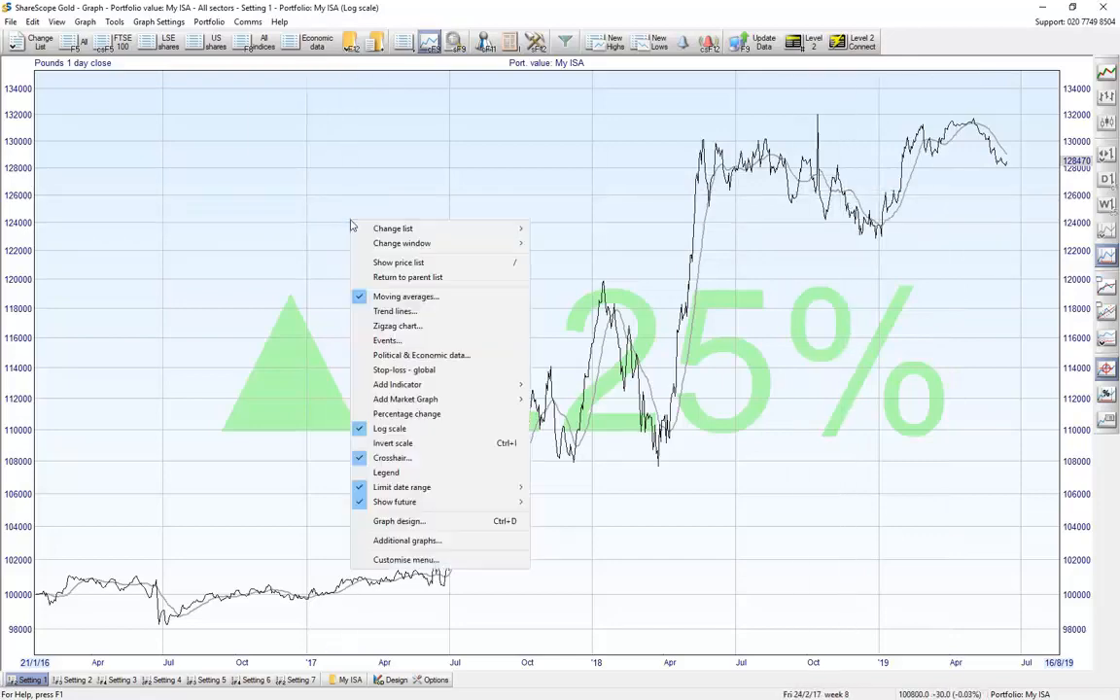
click(419, 280)
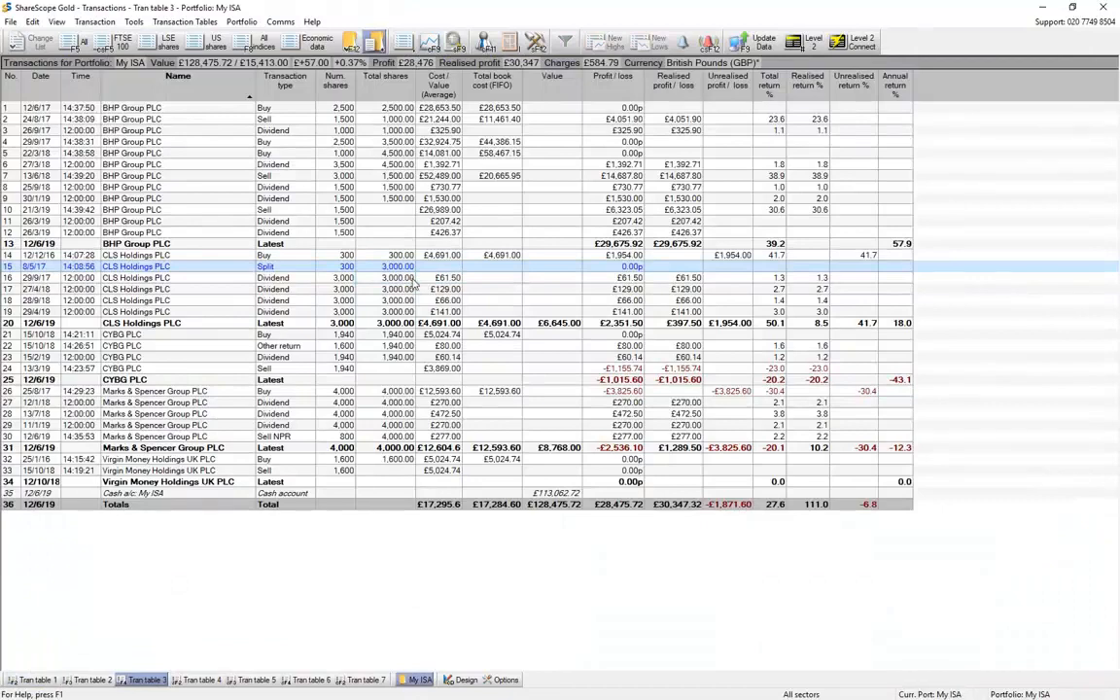
Step: View the graph of the whole My ISA portfolio's profits, and return to the transaction table
right_click(393, 260)
mouse_move(498, 533)
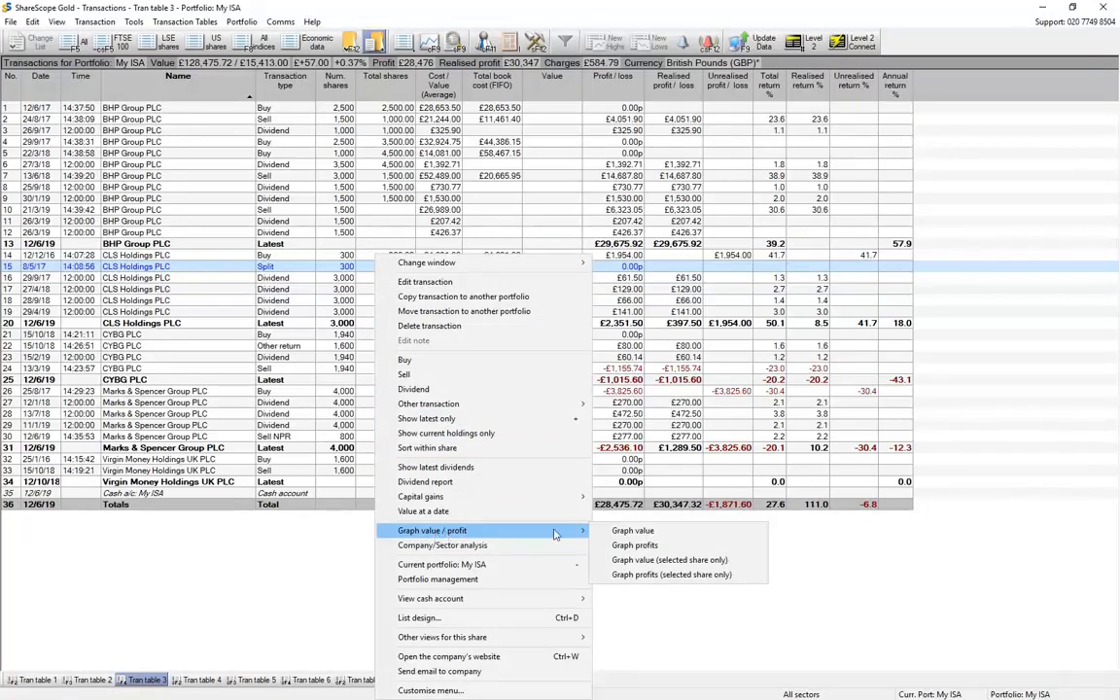
click(633, 550)
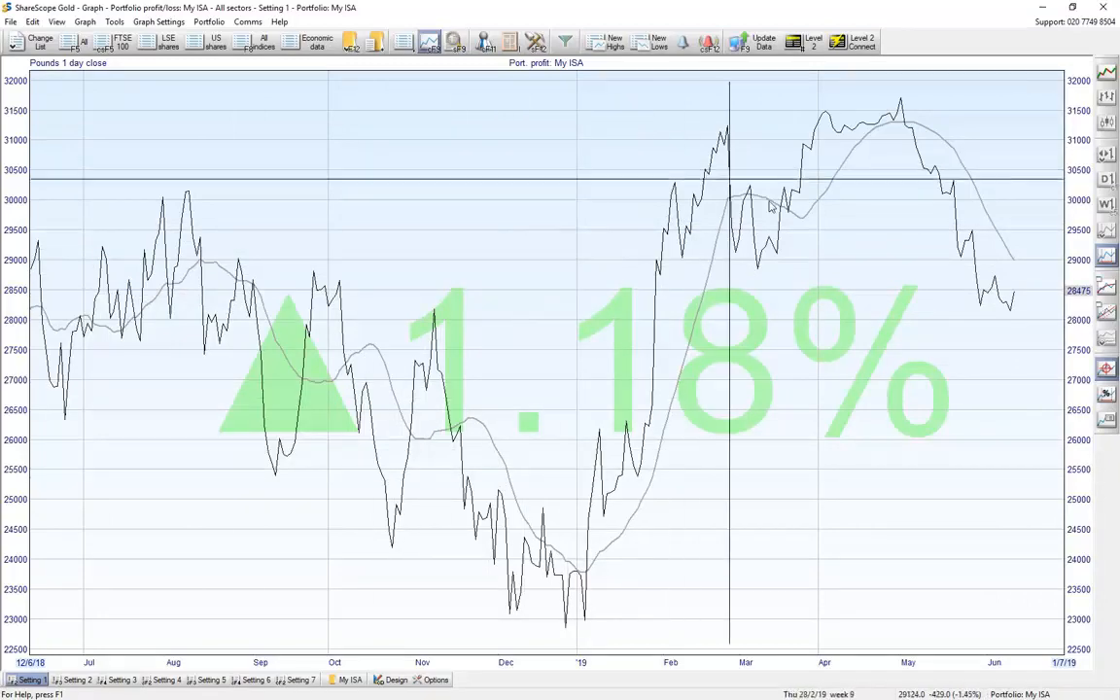
right_click(466, 256)
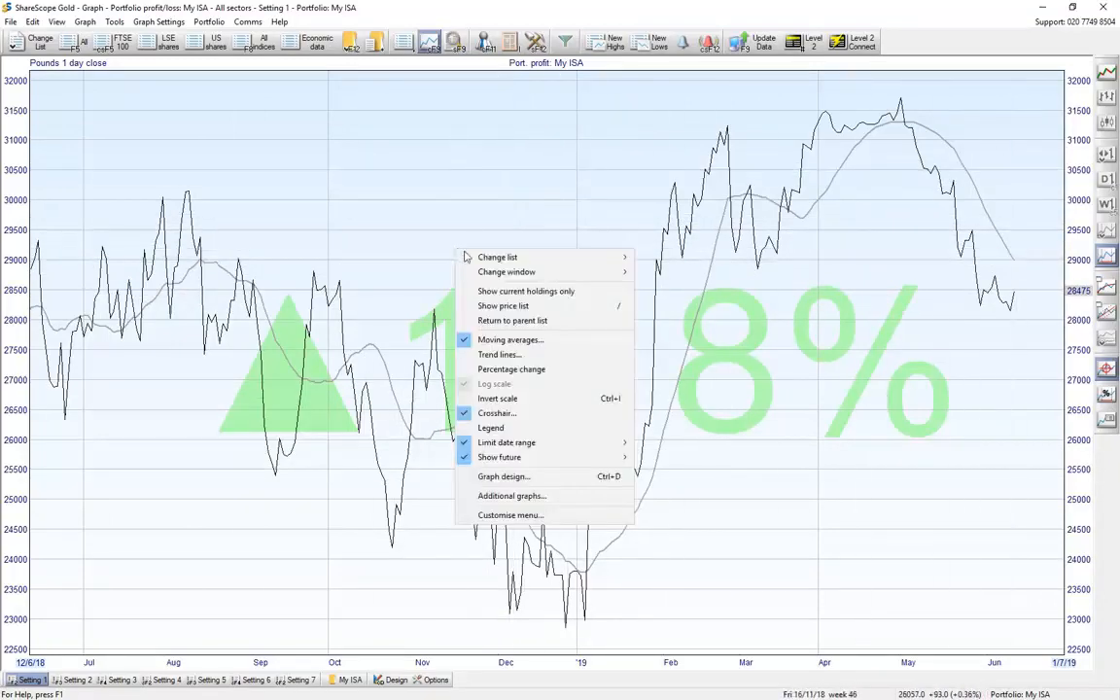
click(506, 320)
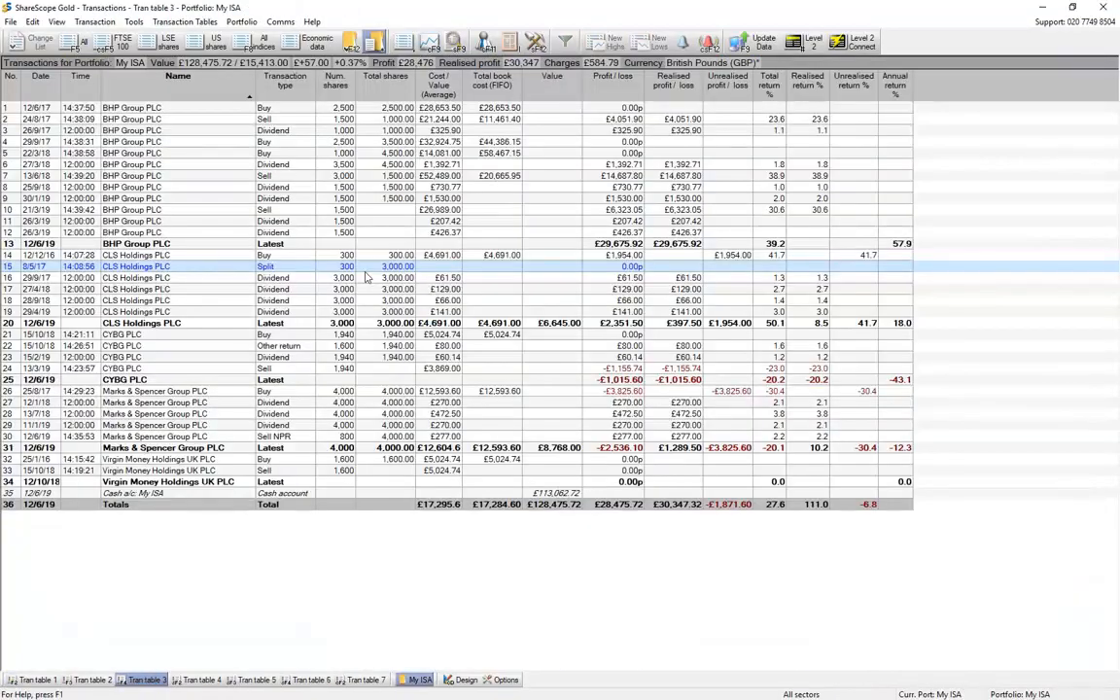